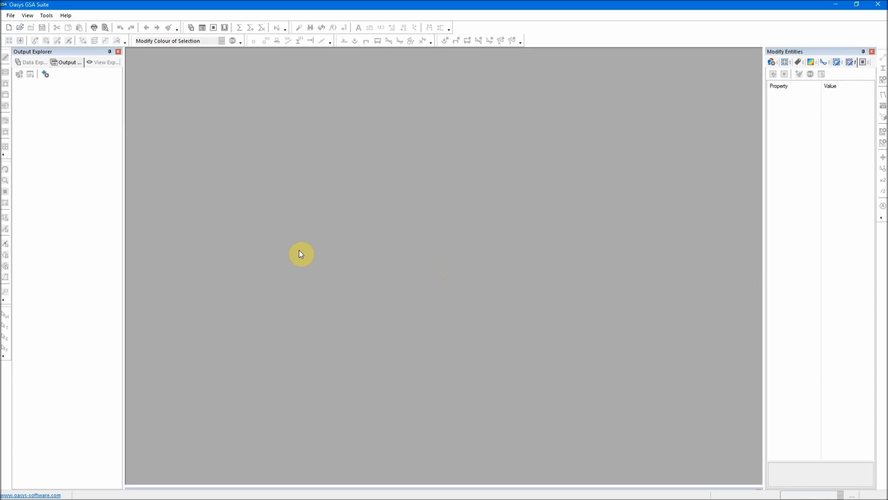
Examine the program's version, update and licensing details, then close that information
click(67, 16)
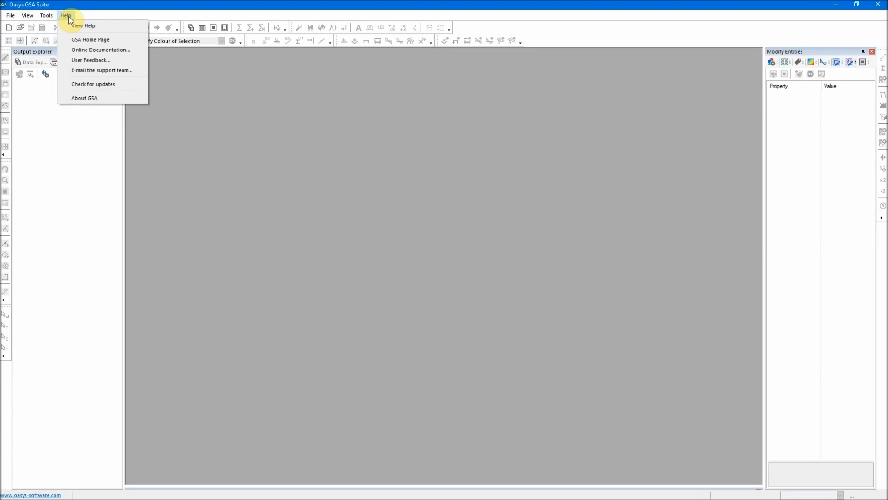
click(125, 99)
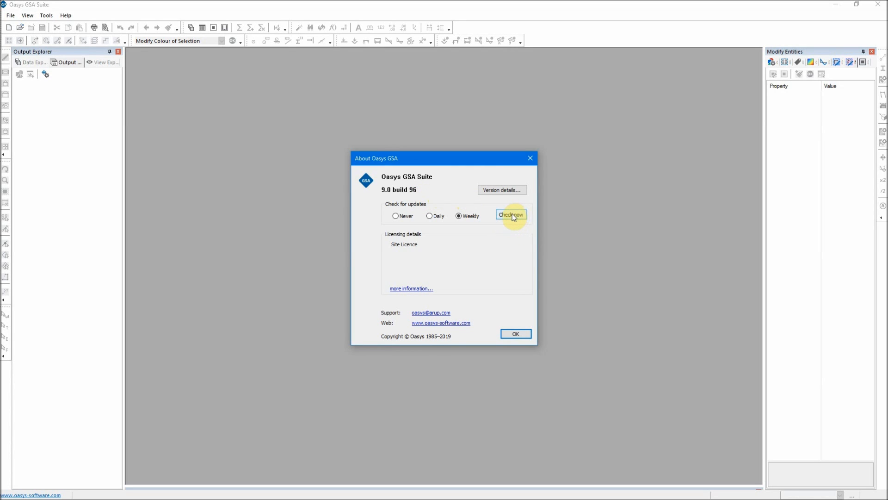
click(516, 334)
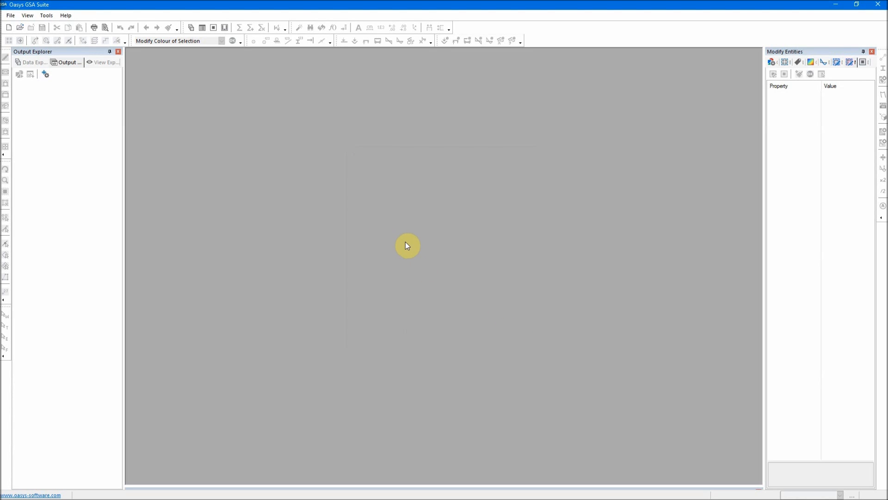
Create a new model and continue past the wizard's titles page with the optional title and notes fields left blank
click(10, 16)
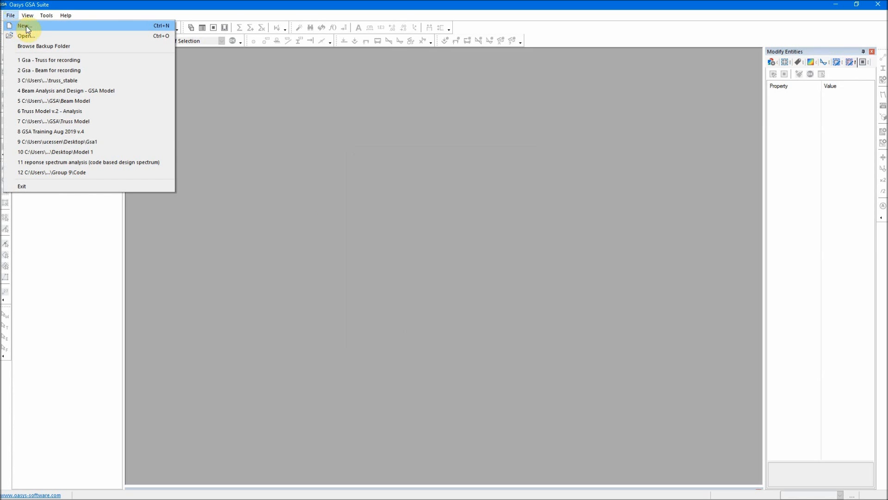
click(55, 26)
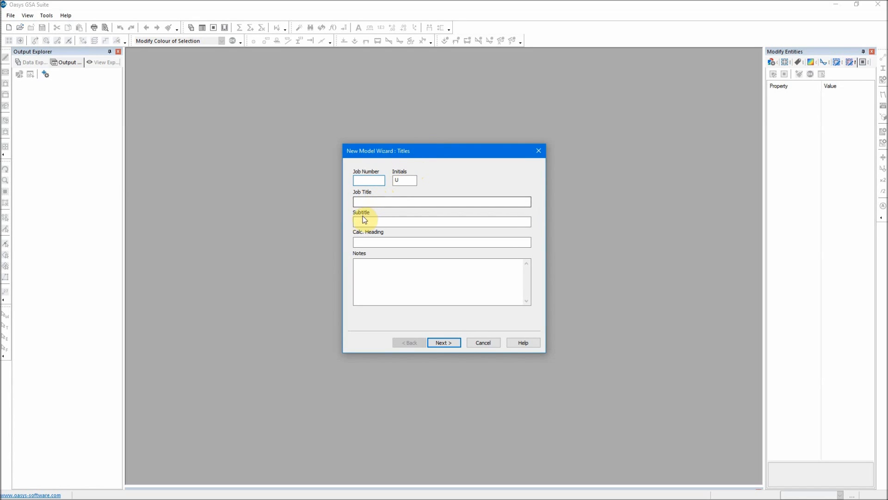
click(363, 263)
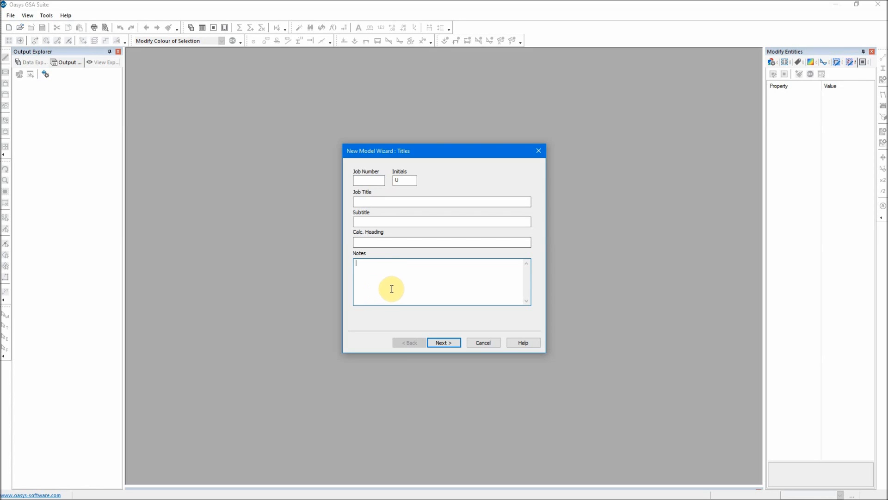
click(453, 342)
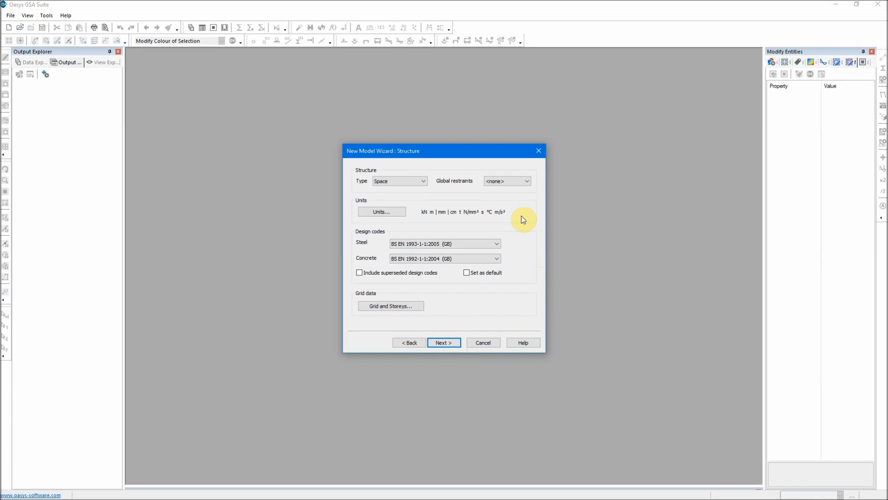
Keep the structure type as Space and the global restraints as <none>
click(423, 180)
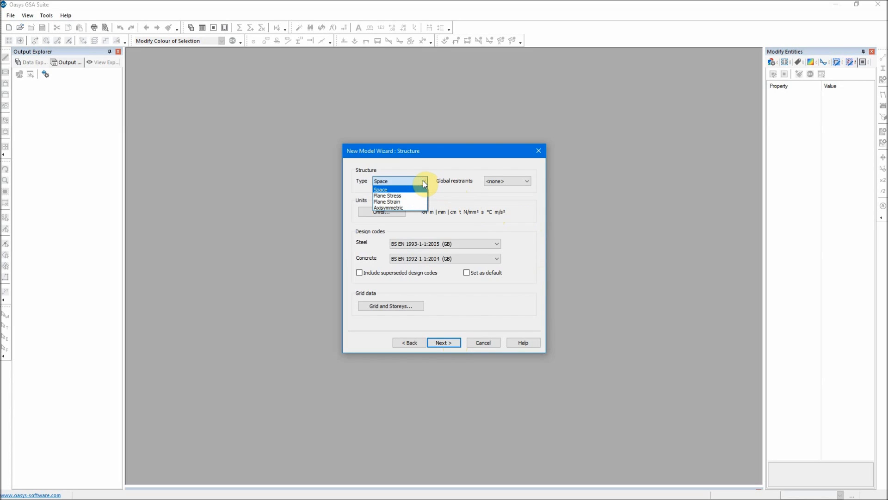
click(421, 188)
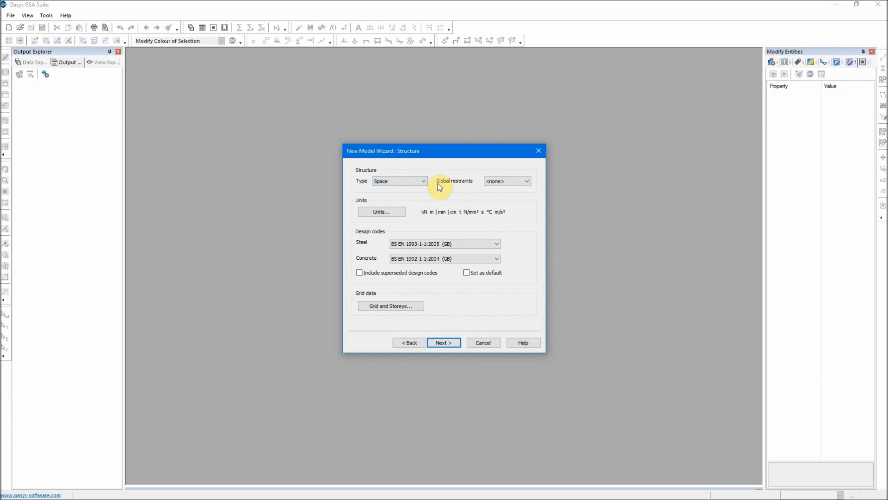
click(531, 181)
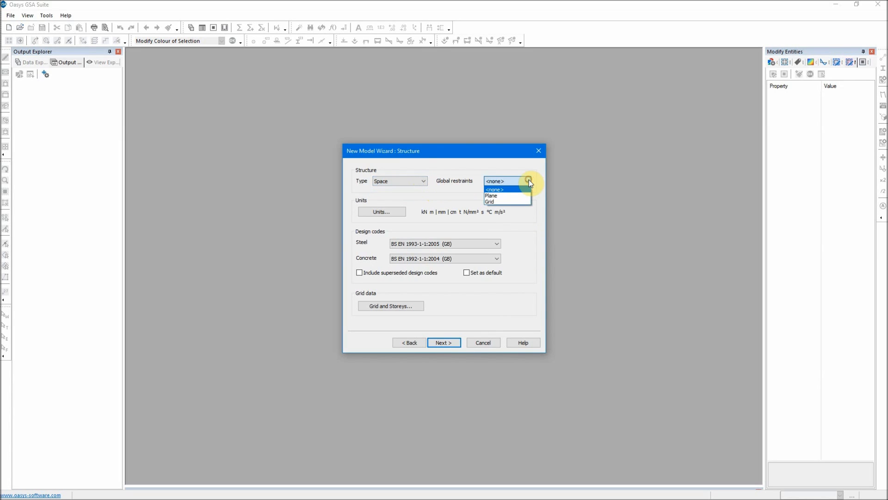
click(528, 180)
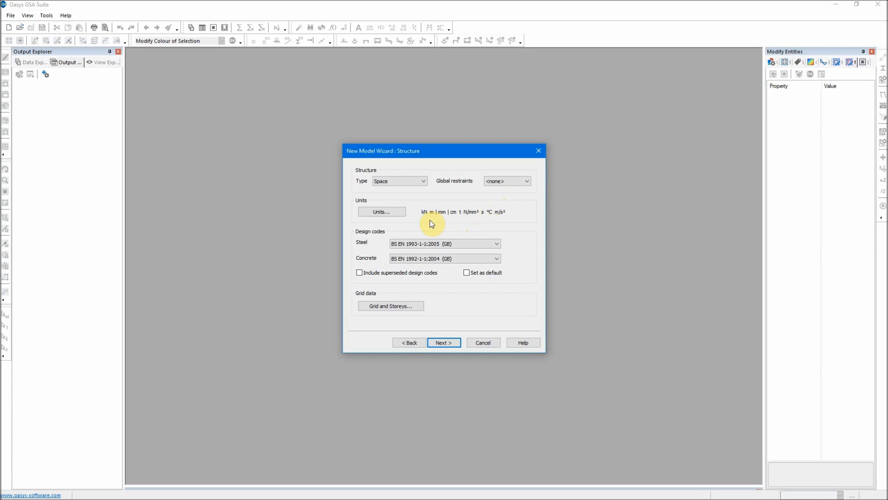
Compare the preset unit systems and set the model's units to the kN-m preset
click(383, 212)
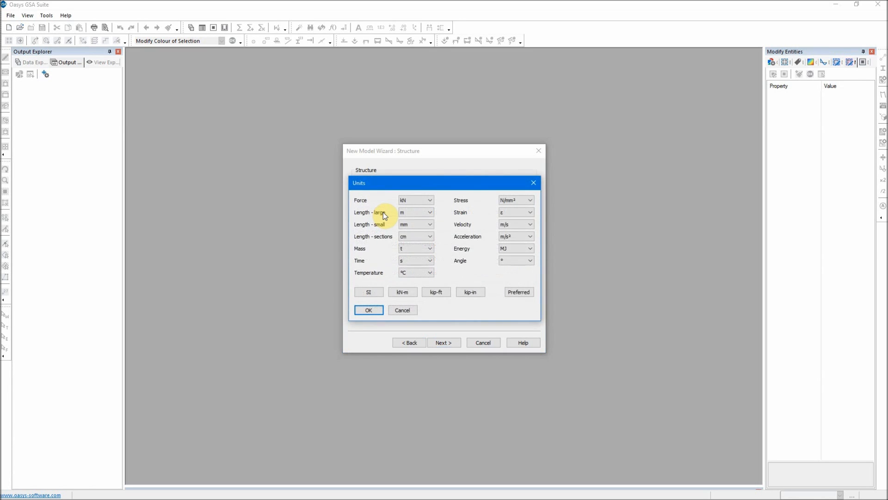
click(379, 291)
click(400, 292)
click(445, 293)
click(475, 294)
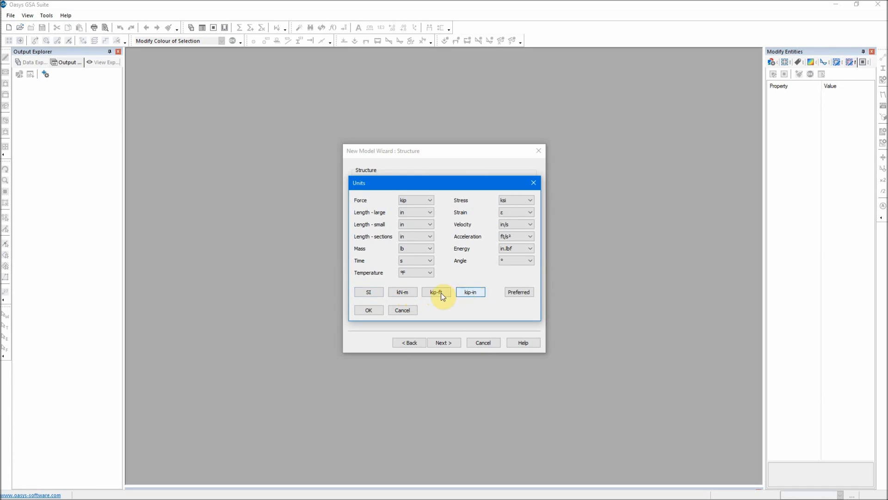
click(407, 293)
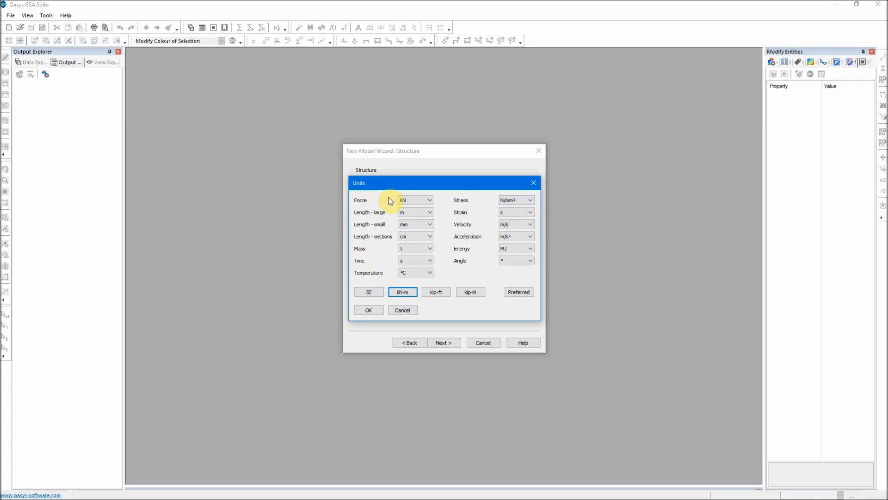
click(407, 293)
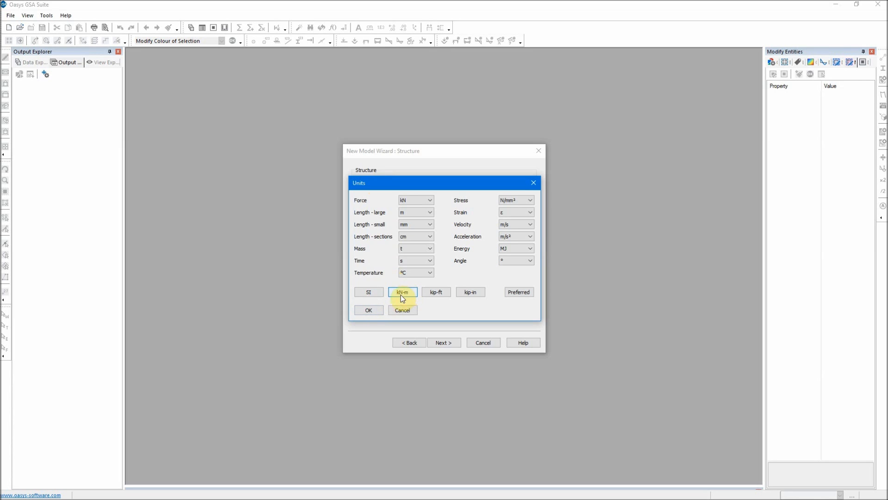
click(368, 311)
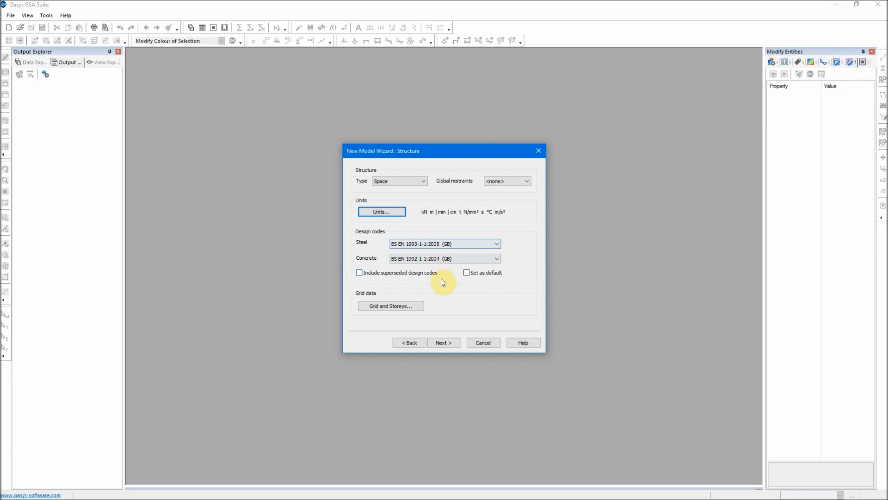
Advance to the wizard's properties page and set steel grade S275, concrete grade C25/30 and reinforcement grade 500A
click(456, 343)
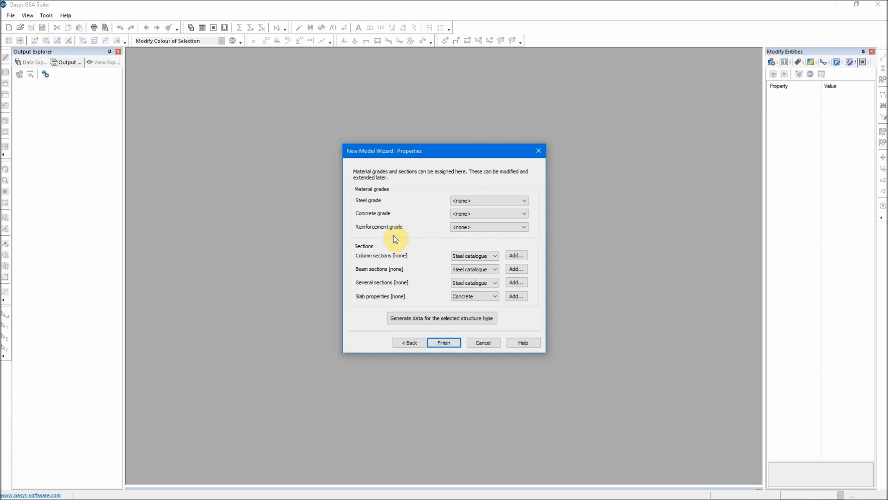
click(504, 203)
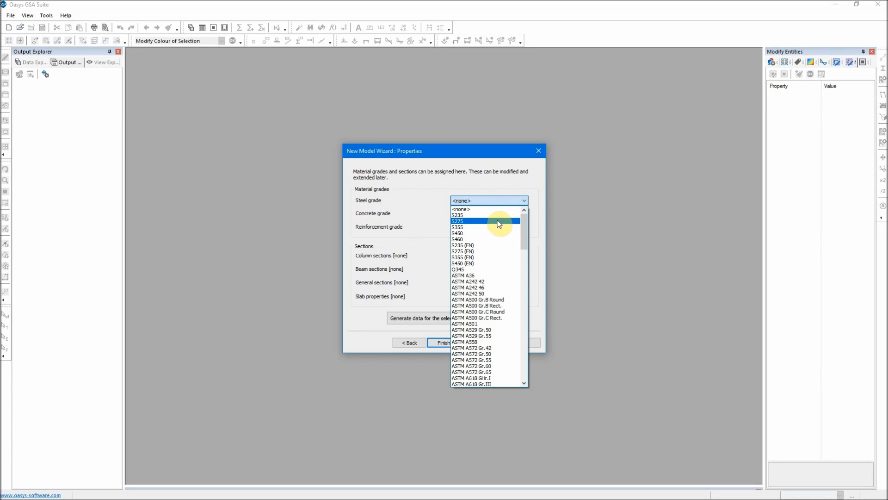
click(498, 222)
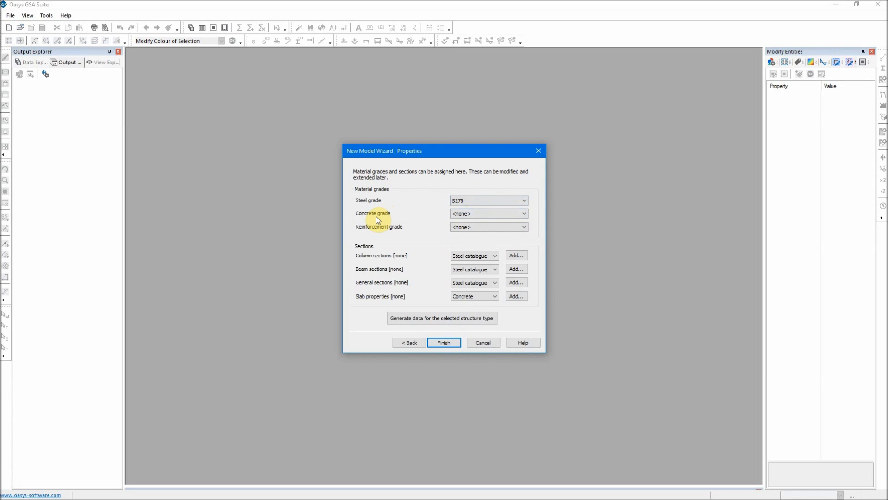
click(525, 215)
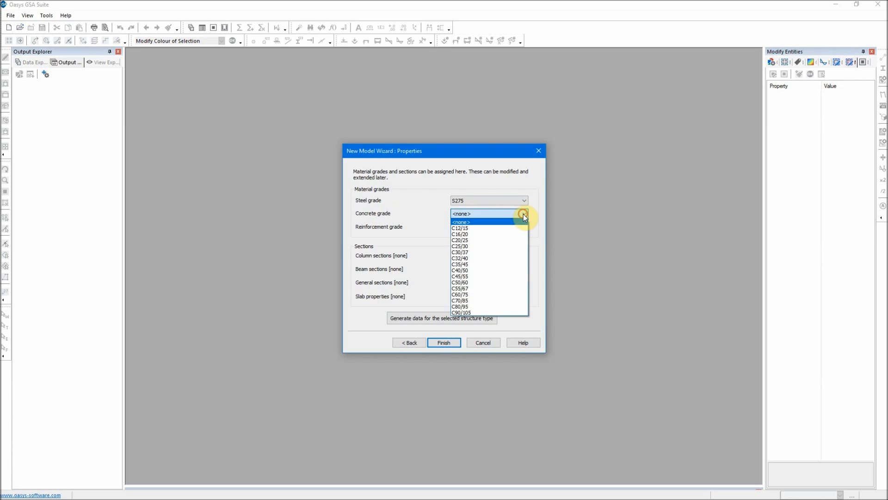
click(489, 248)
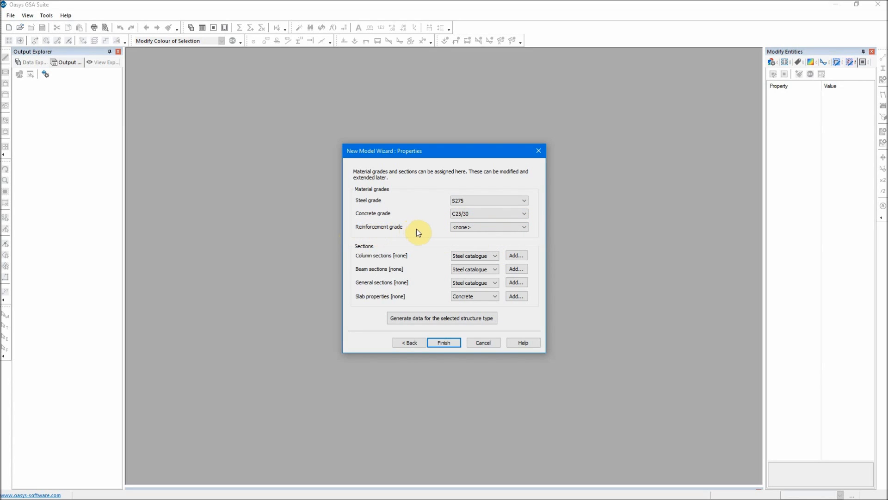
click(491, 228)
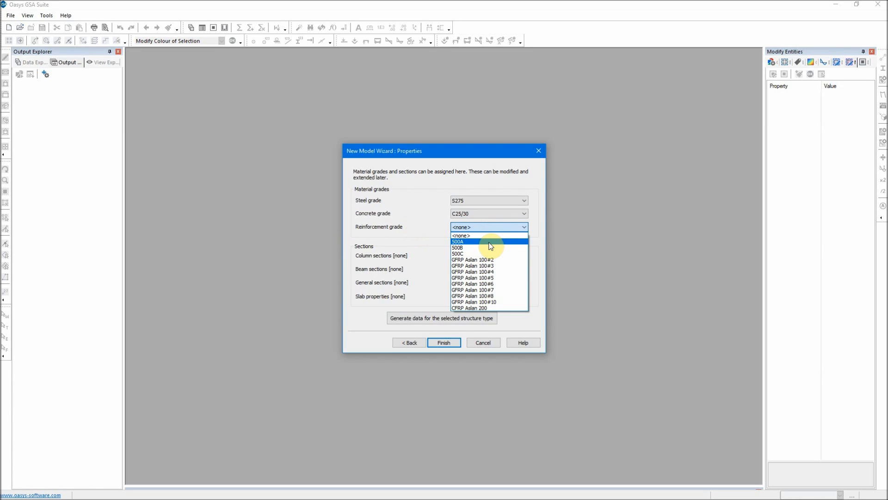
click(490, 242)
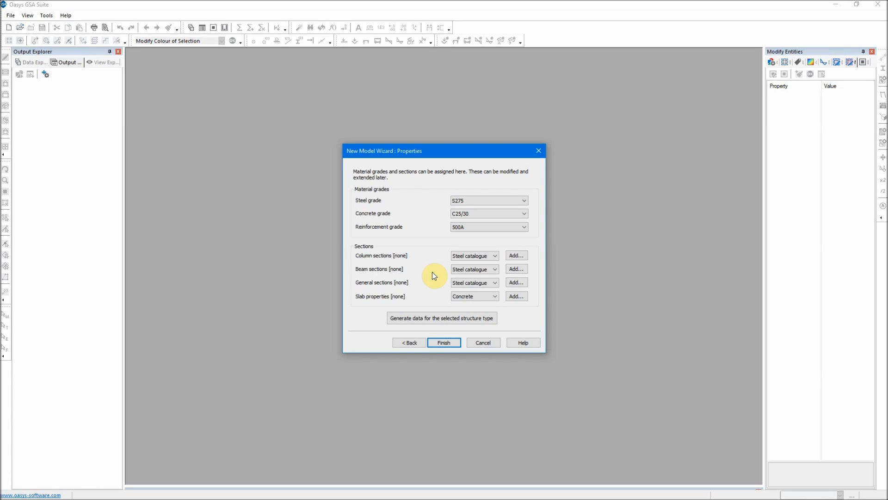
Set the column, beam and general section types to Concrete
click(481, 255)
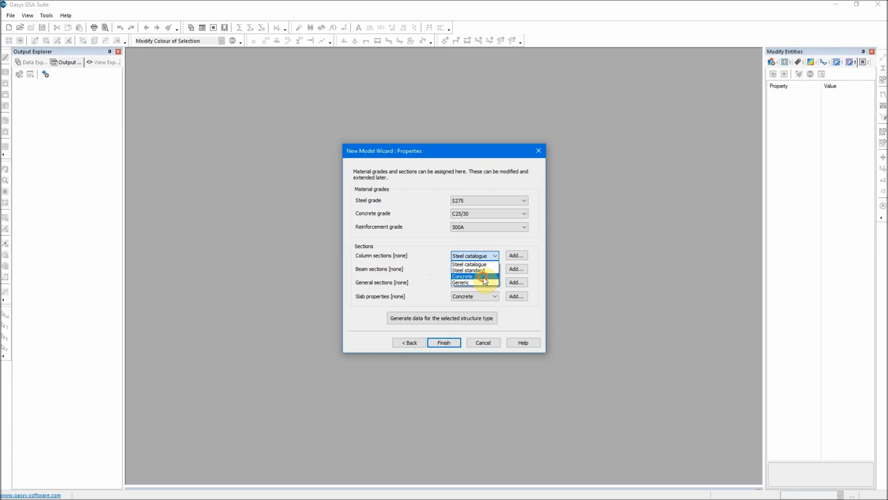
click(484, 280)
click(477, 269)
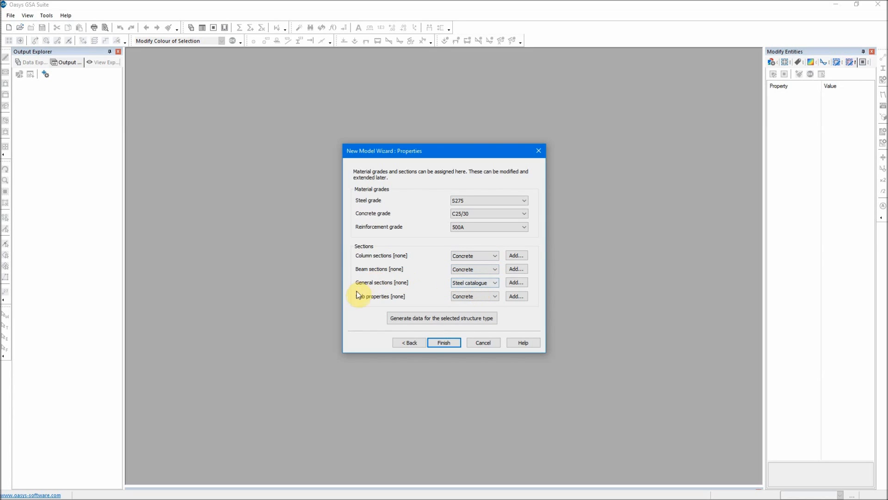
click(473, 285)
Start a new column section as a Generic 1D rectangular member in C25/30 concrete and name it Column
click(516, 256)
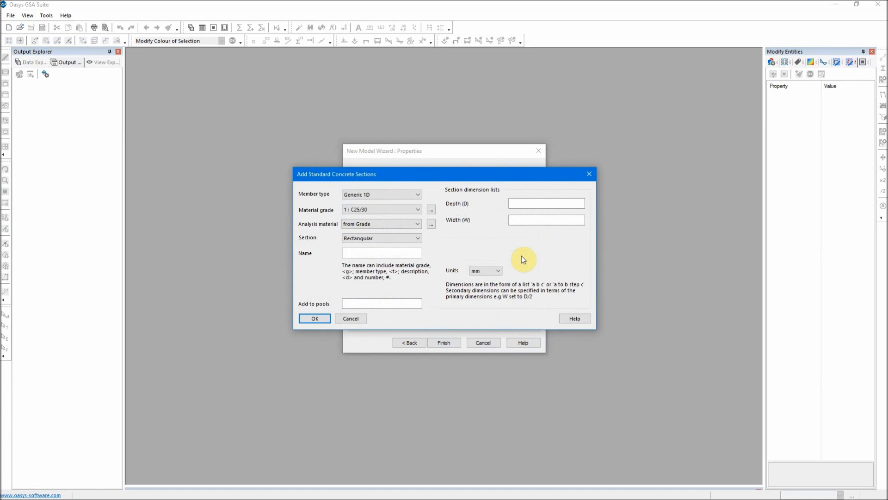
click(419, 195)
click(418, 195)
click(419, 194)
click(419, 195)
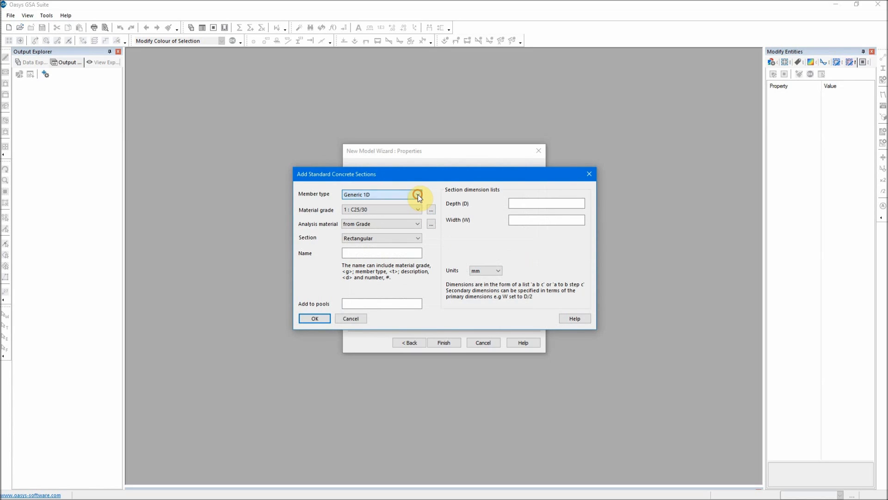
click(419, 209)
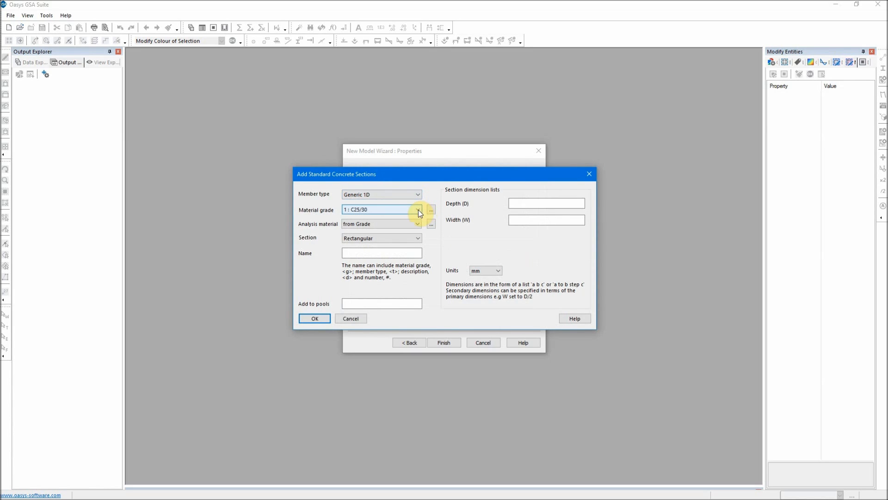
click(418, 209)
click(418, 210)
click(419, 239)
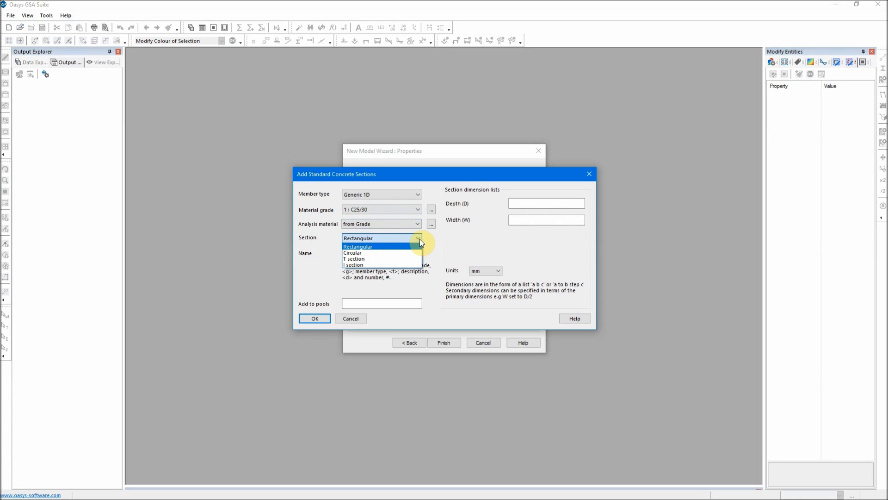
click(420, 239)
click(392, 252)
text(Column)
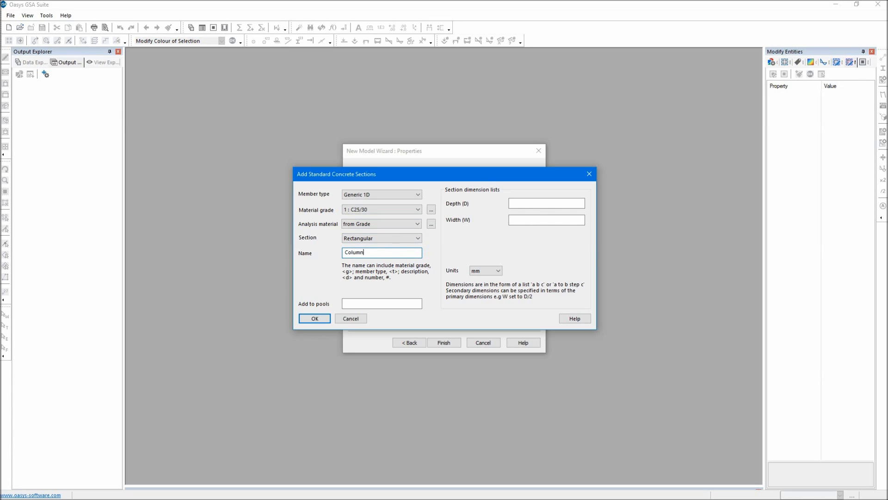
Set the column section's depth and width to 500 mm each and add it to the model
click(522, 202)
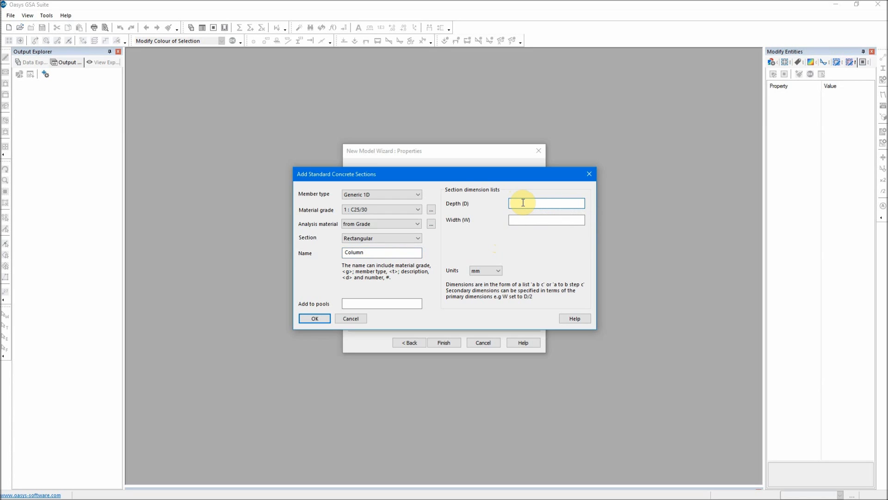
text(500)
click(526, 221)
text(500)
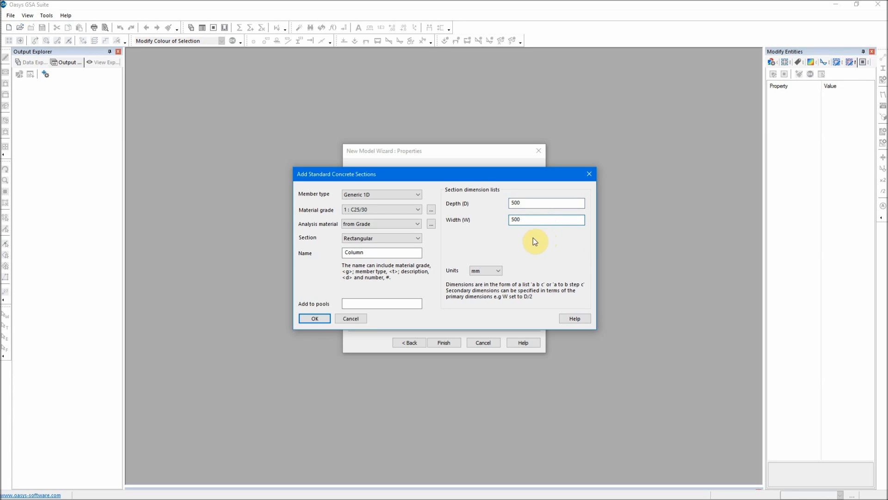
click(479, 271)
click(313, 318)
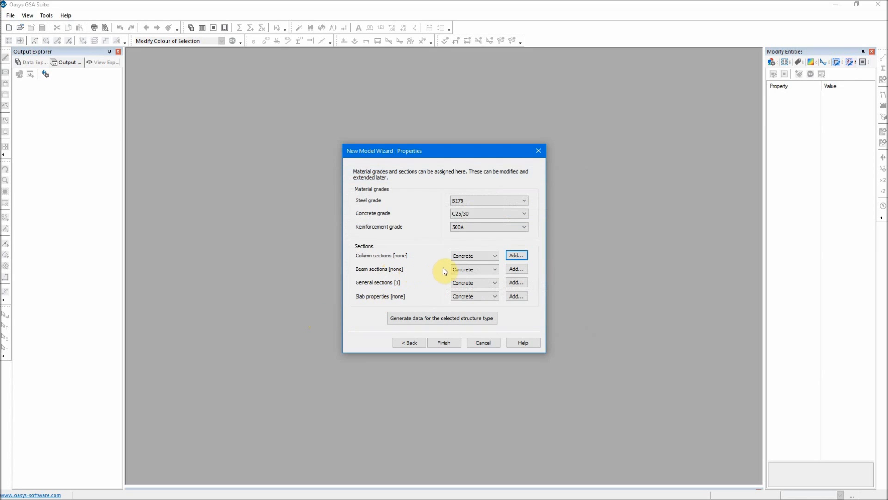
Start a new beam section as a Generic 1D member in C25/30 concrete with the analysis material taken from the grade
click(517, 268)
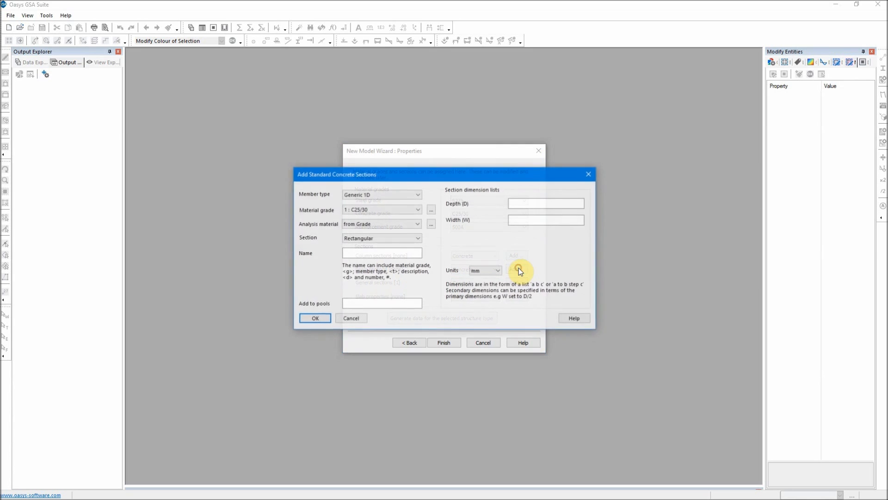
click(412, 196)
click(413, 194)
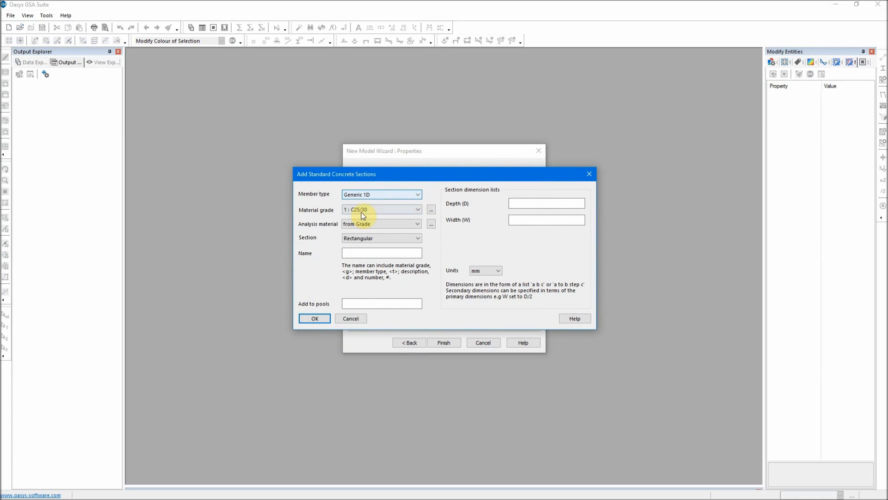
click(389, 209)
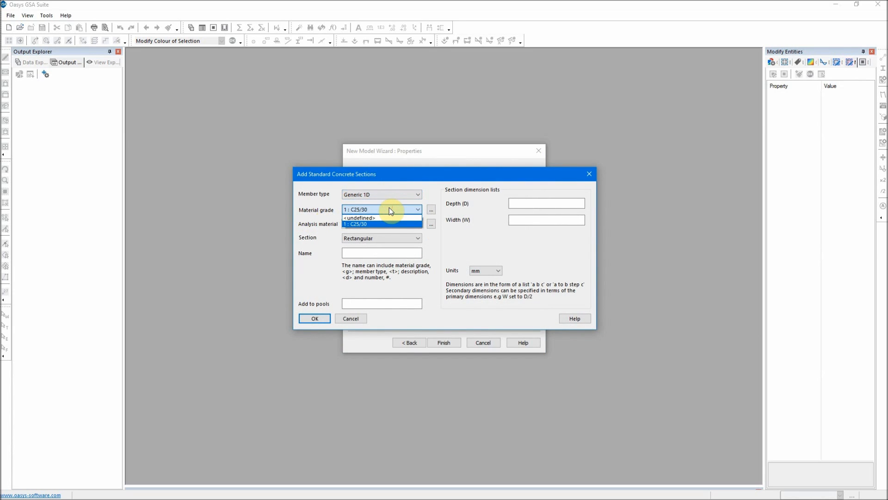
click(389, 209)
click(389, 210)
click(389, 209)
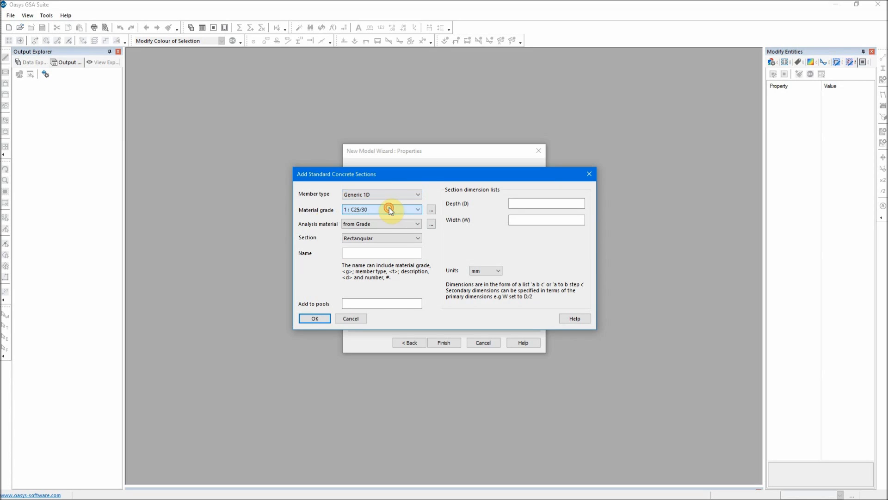
click(432, 212)
click(383, 209)
click(383, 209)
click(380, 226)
click(385, 223)
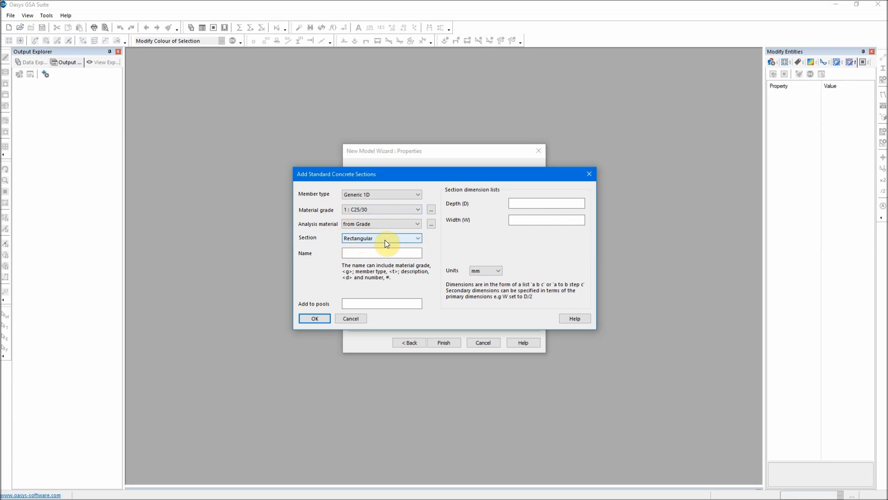
Choose the Rectangular shape for the new beam section and name it Beam
click(408, 236)
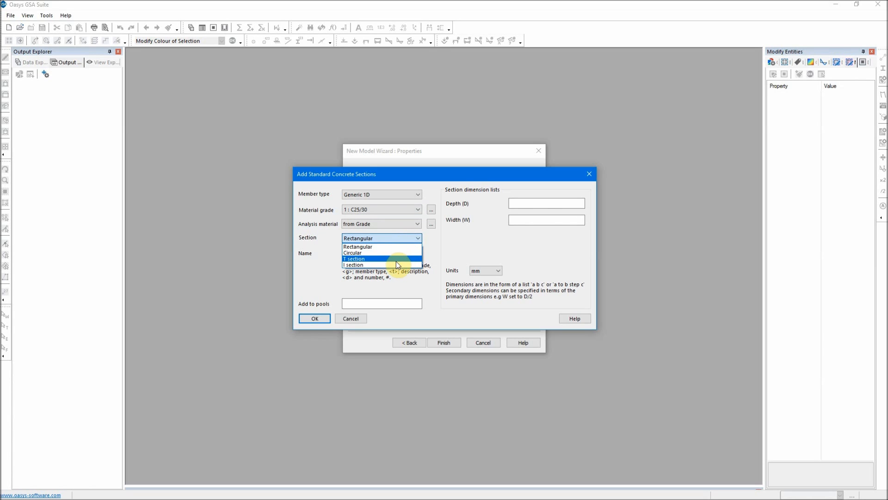
click(373, 250)
click(370, 253)
text(Beam)
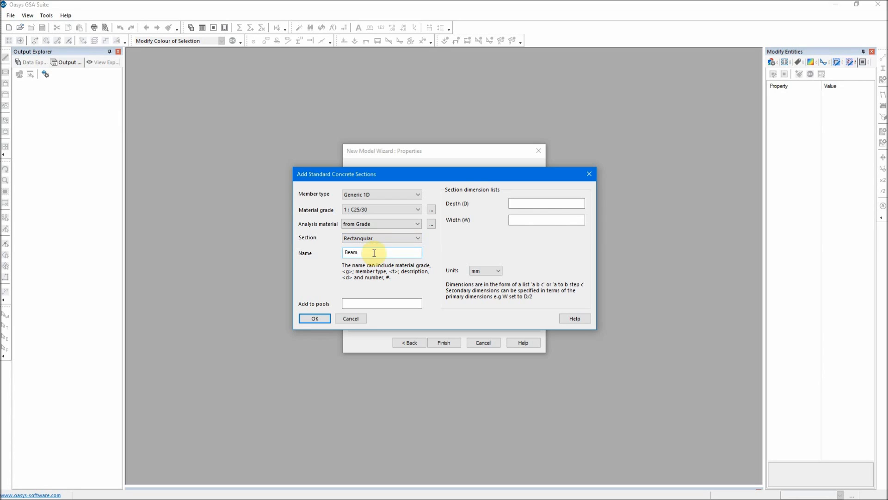
Set the beam section's depth to 500 mm and width to 300 mm and add it to the model
click(521, 205)
text(500)
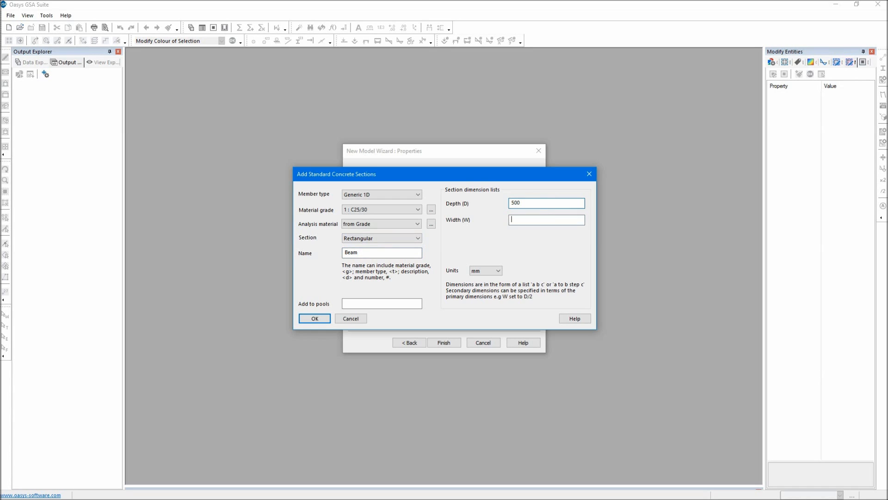
click(512, 220)
text(300)
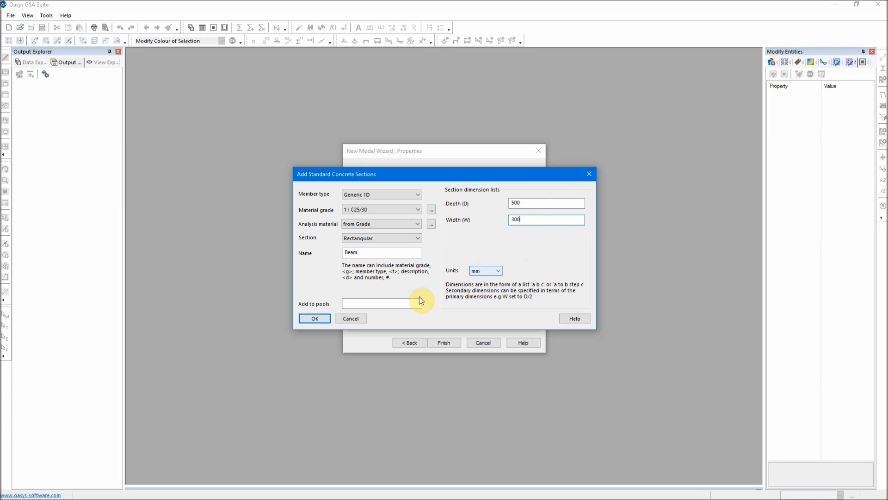
click(314, 318)
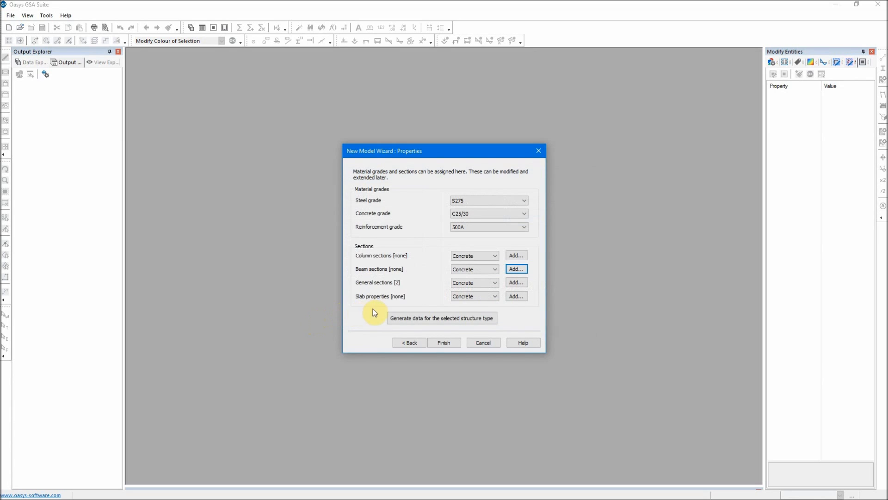
Start a new slab property with Concrete analysis material, grade C25/30 and the Shell property type
click(523, 296)
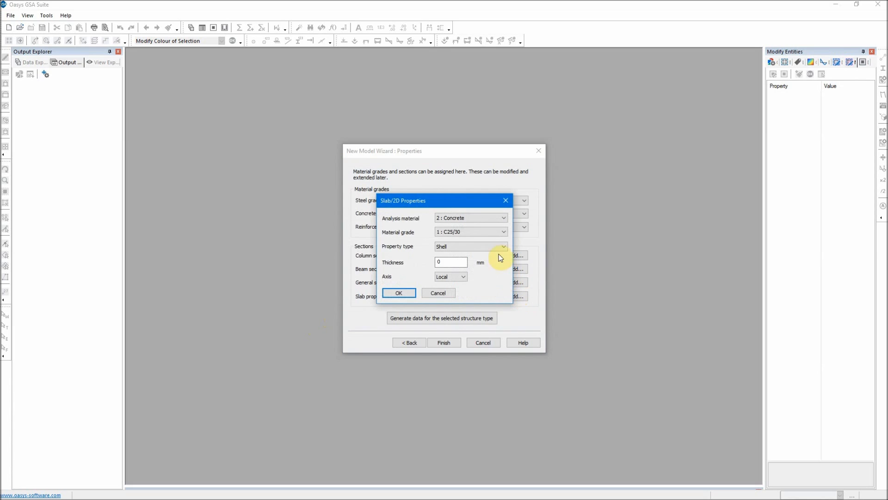
click(495, 218)
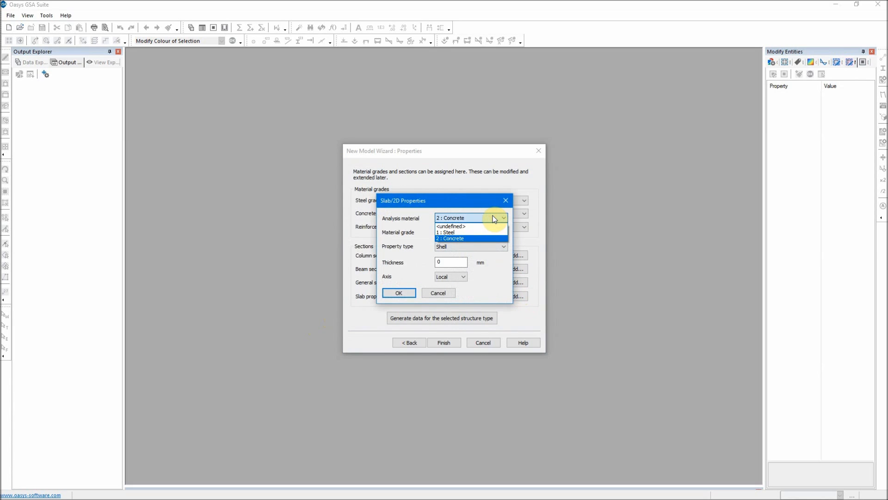
click(462, 238)
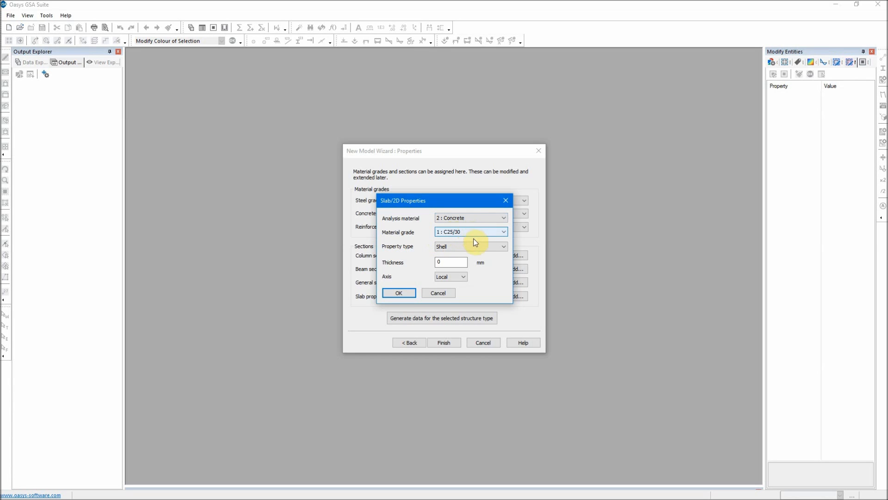
click(502, 247)
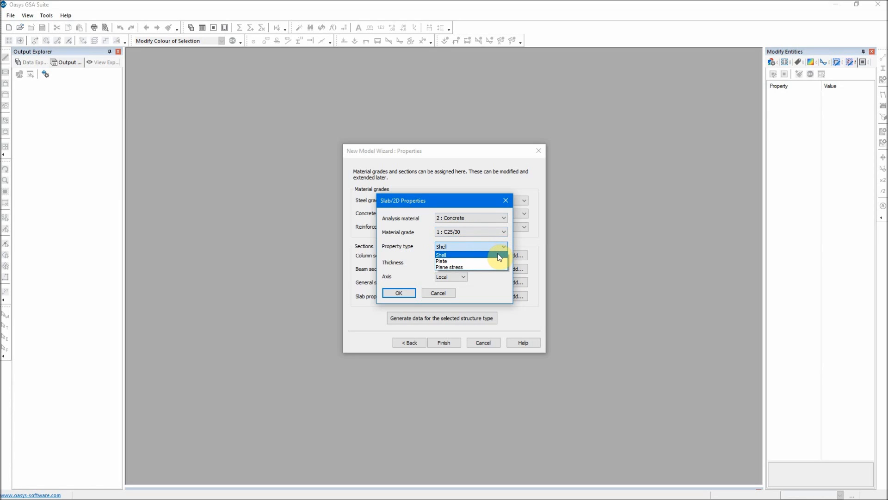
click(500, 255)
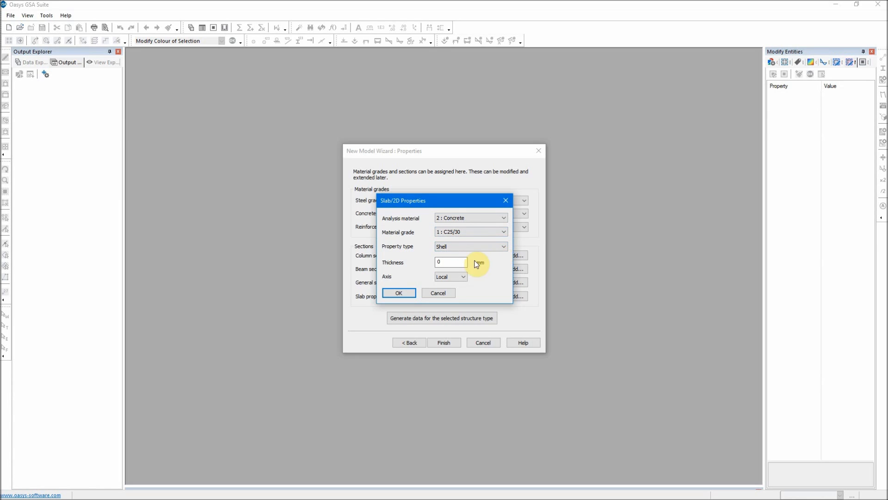
Set the slab property's thickness to 150 mm with the Local axis and add it to the model
drag(459, 261, 434, 262)
text(15)
click(464, 277)
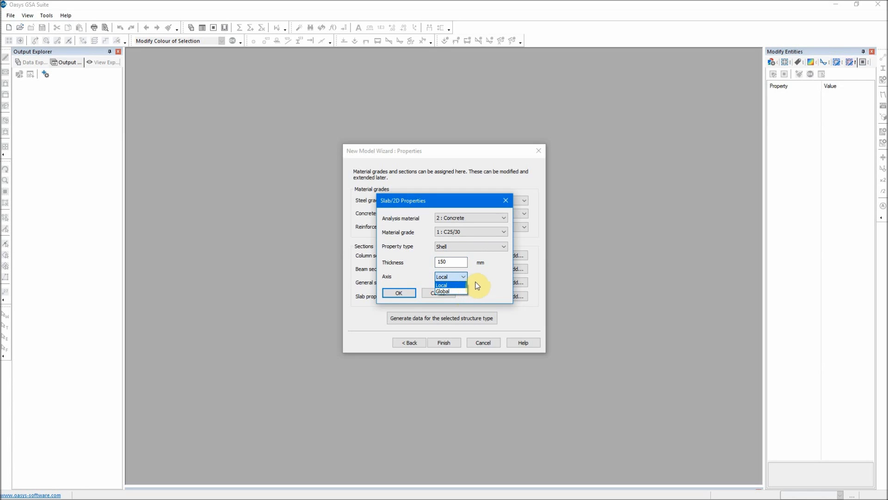
click(457, 286)
click(398, 293)
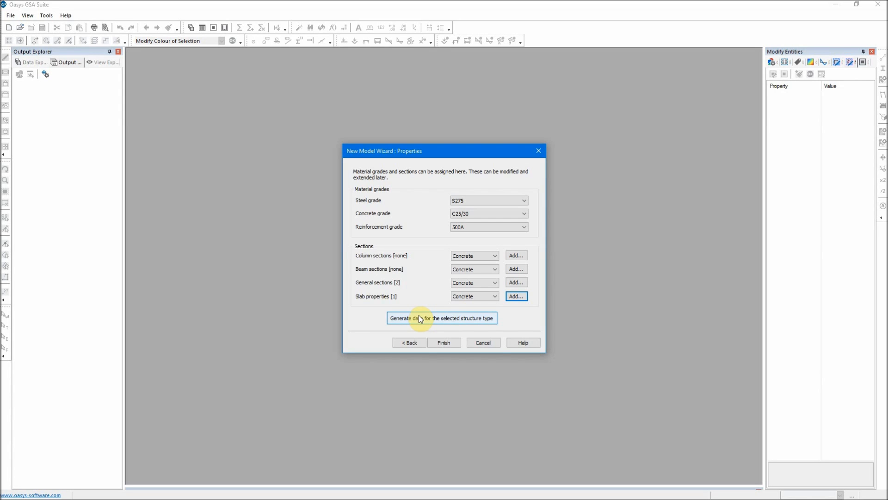
Start data generation for a 3D orthogonal frame, generating both elements and members and including supports and self weight
click(453, 318)
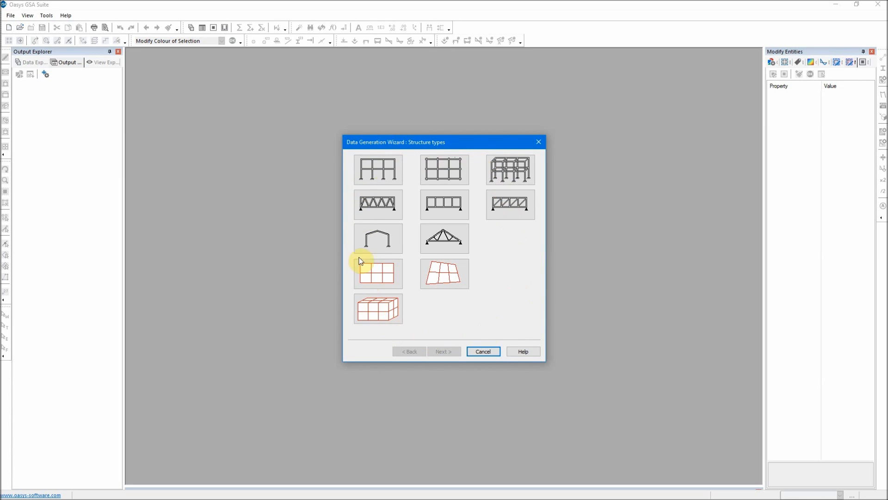
double_click(519, 174)
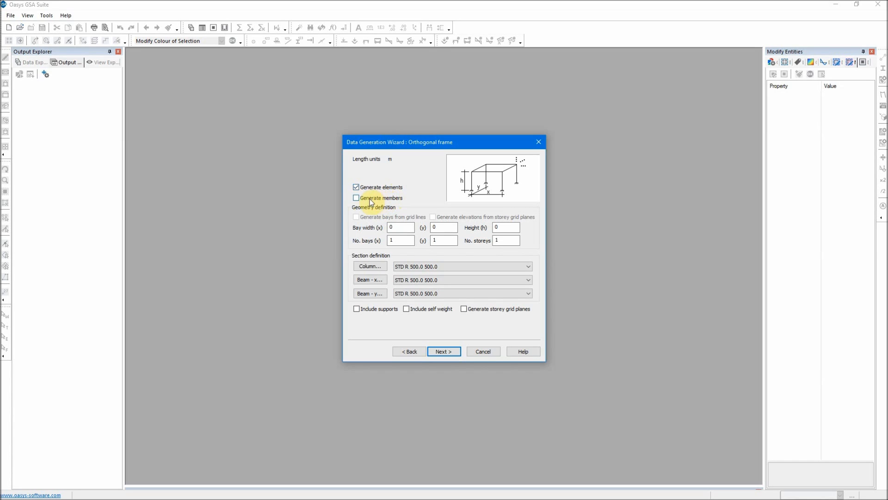
click(355, 199)
drag(402, 227, 382, 230)
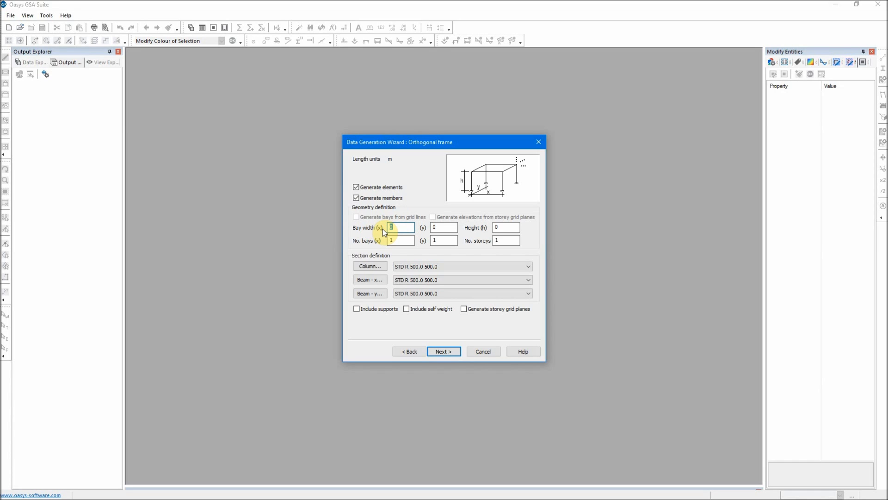
click(388, 227)
drag(397, 228, 386, 227)
click(356, 197)
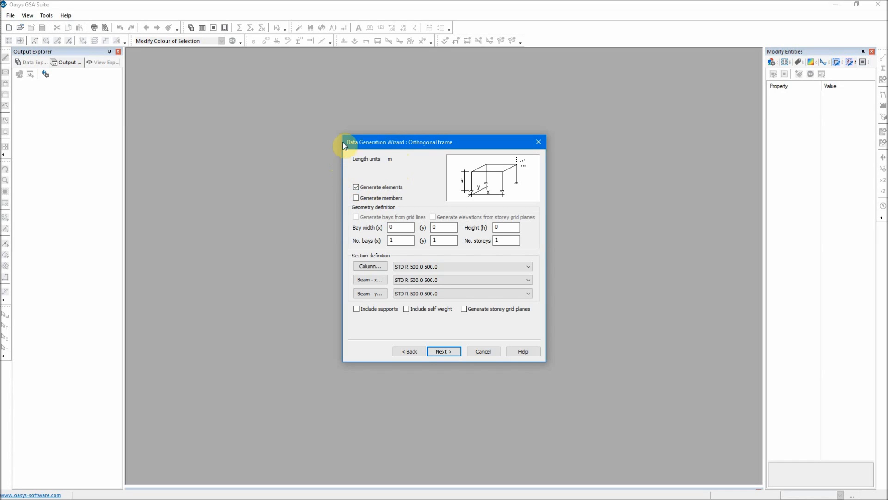
click(369, 199)
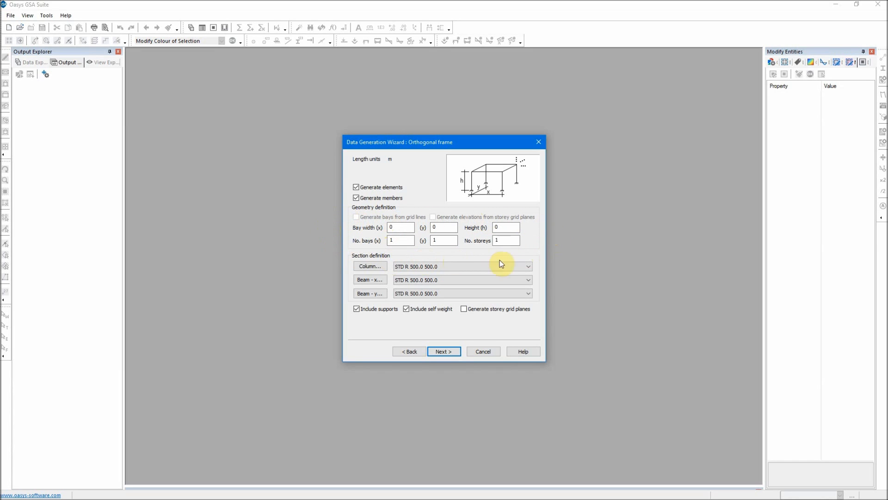
Set the frame's bay widths to 5 m in x and 4 m in y, and its height to 3.2 m
double_click(388, 229)
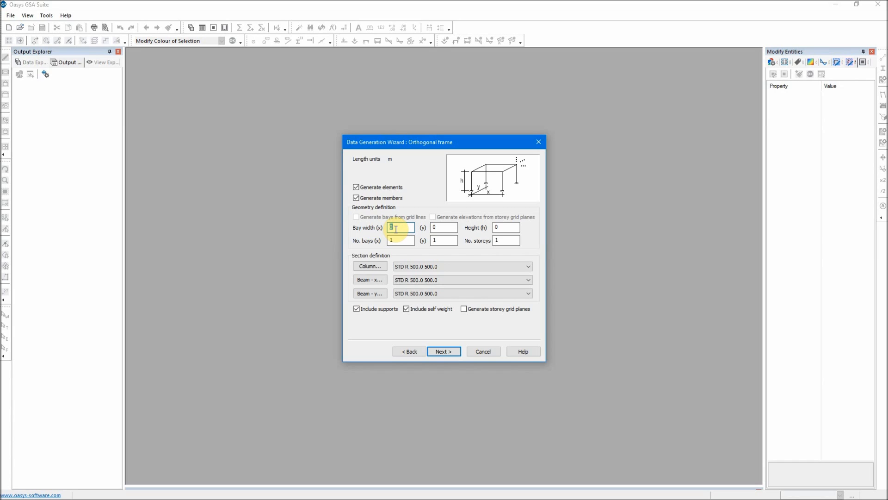
text(5)
double_click(443, 227)
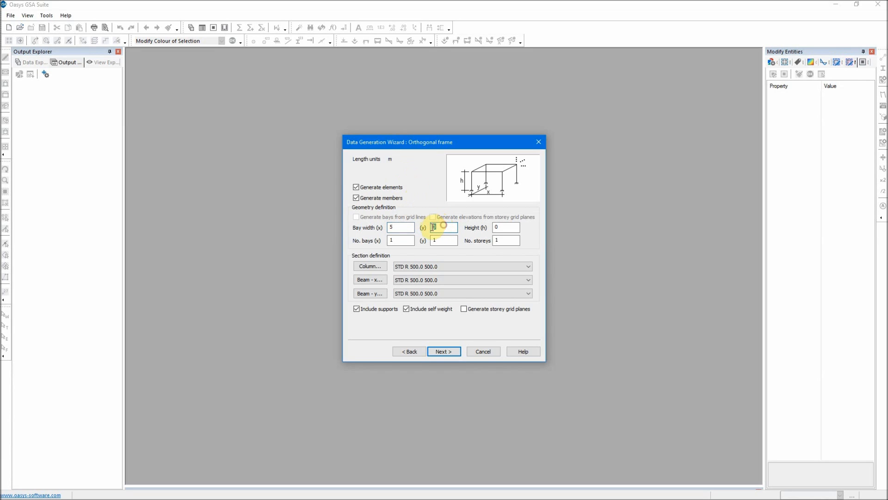
text(4)
double_click(494, 226)
text(3)
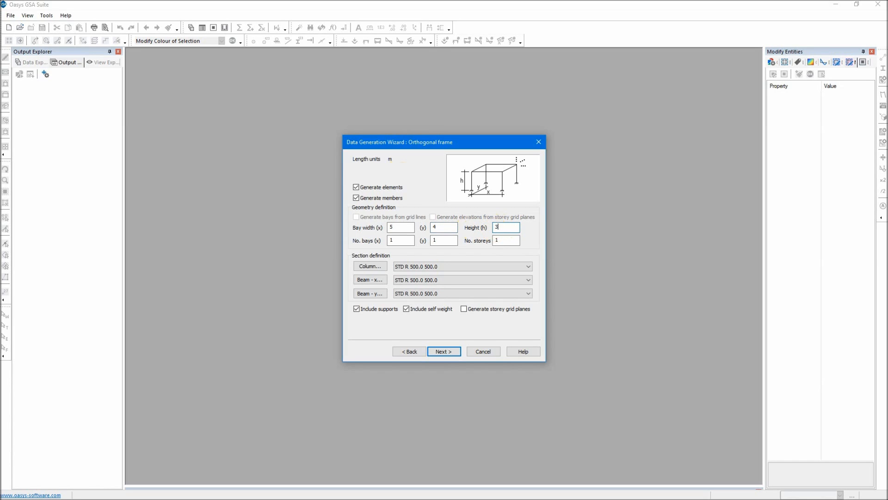
text(.2)
Set the frame to 4 bays in x, 3 bays in y and 4 storeys
drag(405, 241, 384, 242)
text(4)
drag(437, 241, 426, 240)
drag(507, 240, 476, 246)
Assign section STD R 500.0 500.0 to the frame's columns and STD R 500.0 300.0 to its x and y beams
click(523, 267)
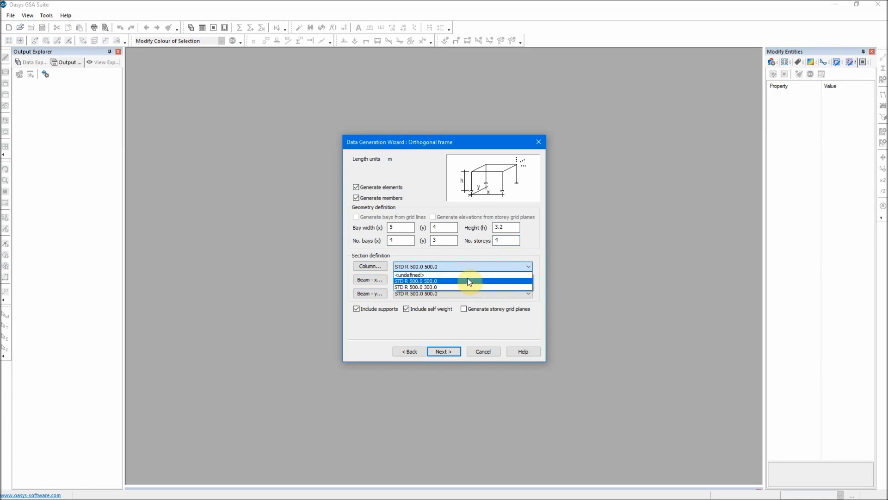
click(427, 280)
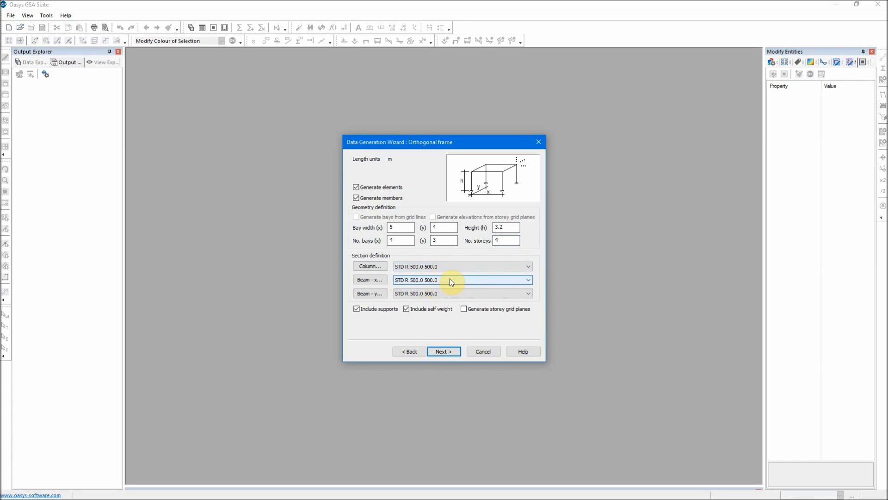
click(466, 279)
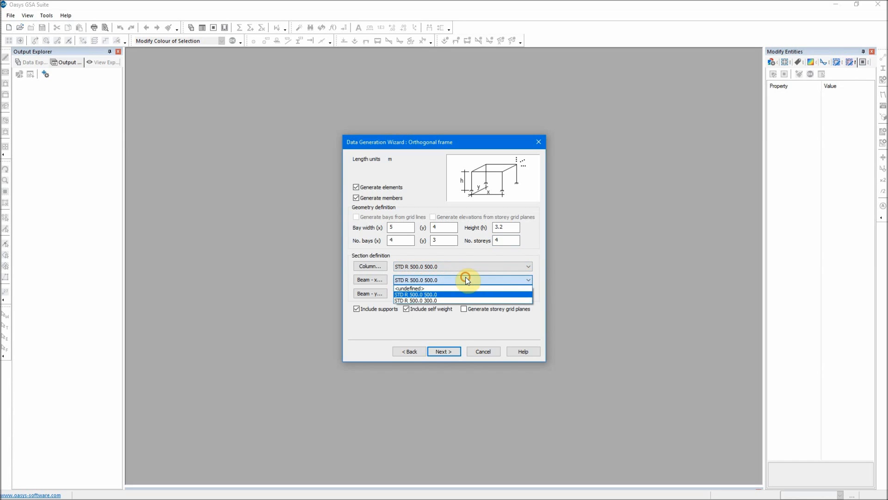
click(437, 300)
click(445, 293)
click(428, 314)
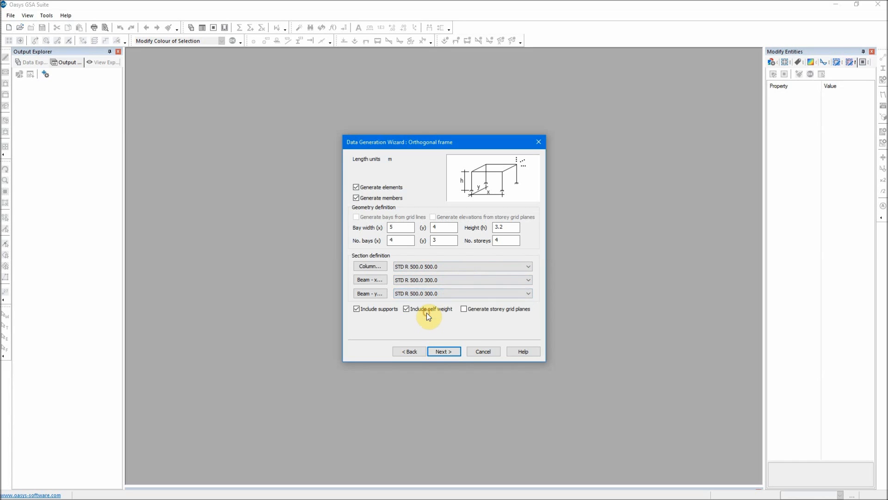
Open the frame's column section definition, keep the name Column, and set its material to Concrete grade C25/30
click(380, 266)
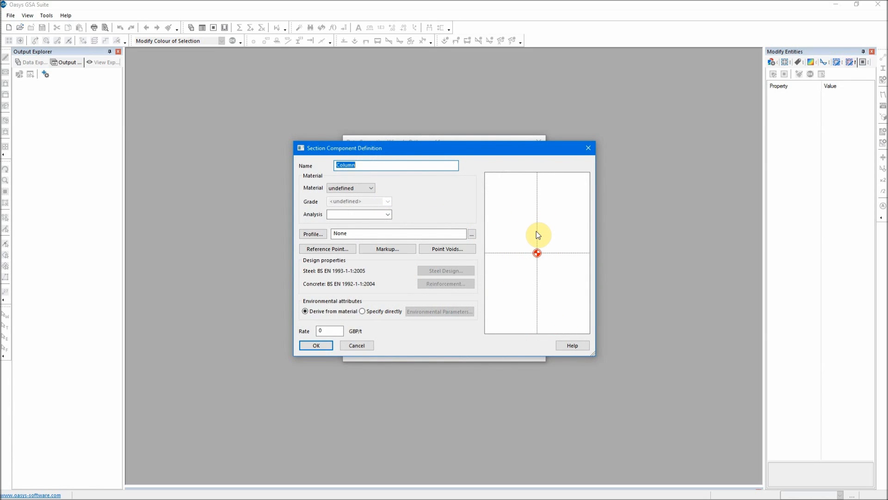
click(366, 166)
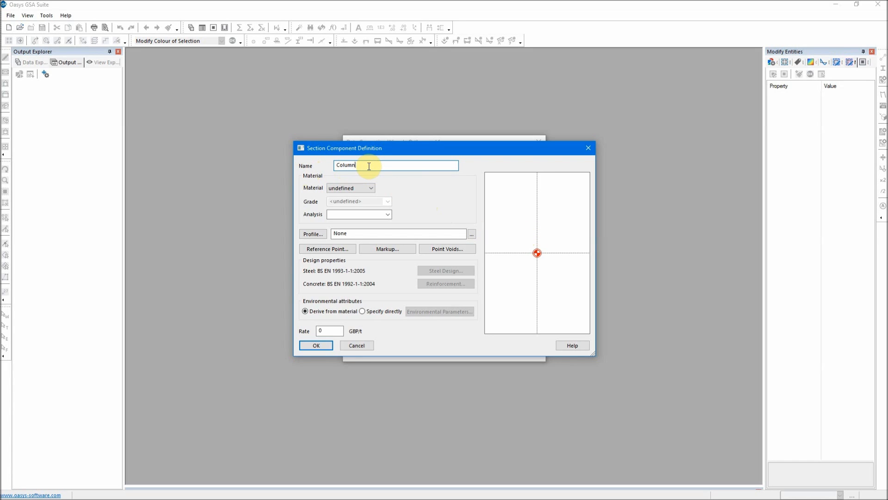
click(370, 189)
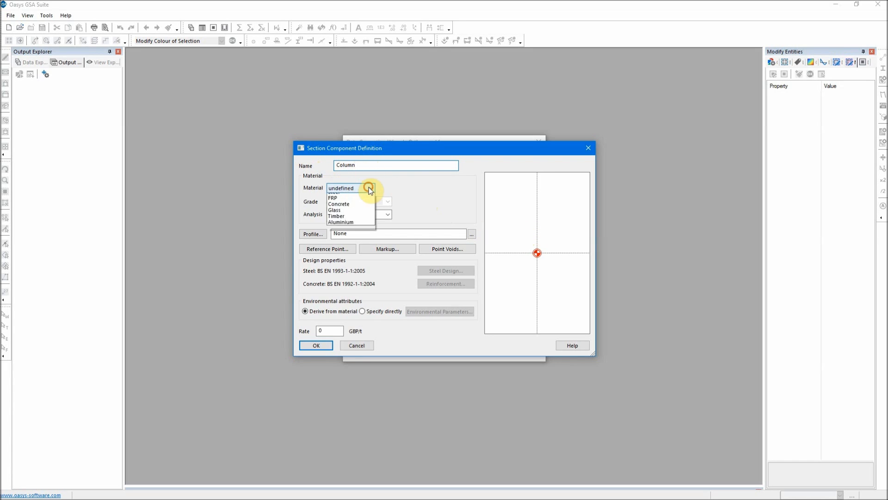
click(352, 215)
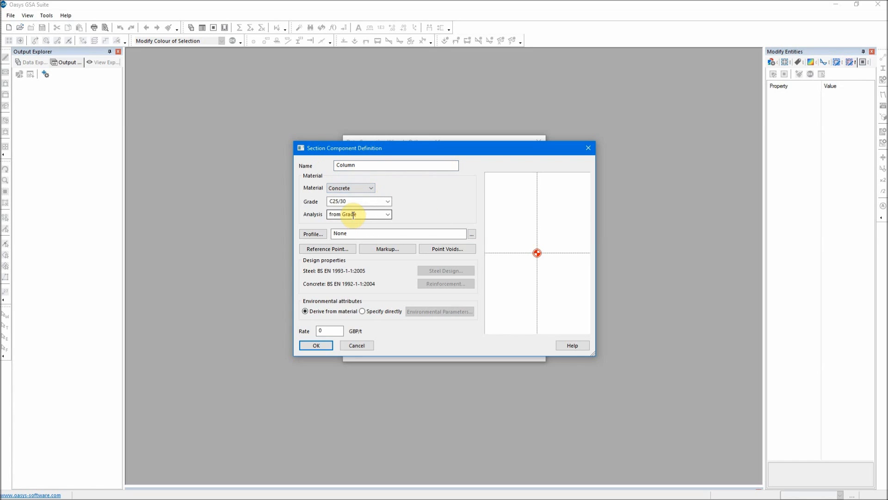
click(390, 201)
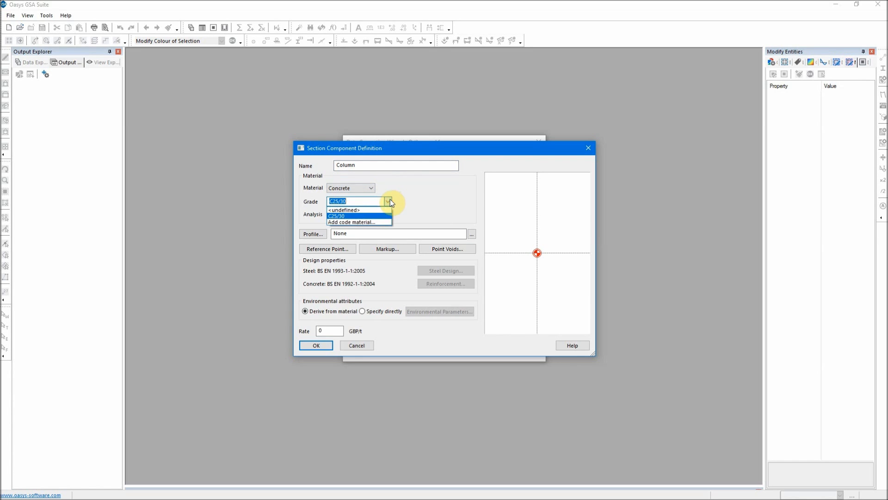
click(335, 216)
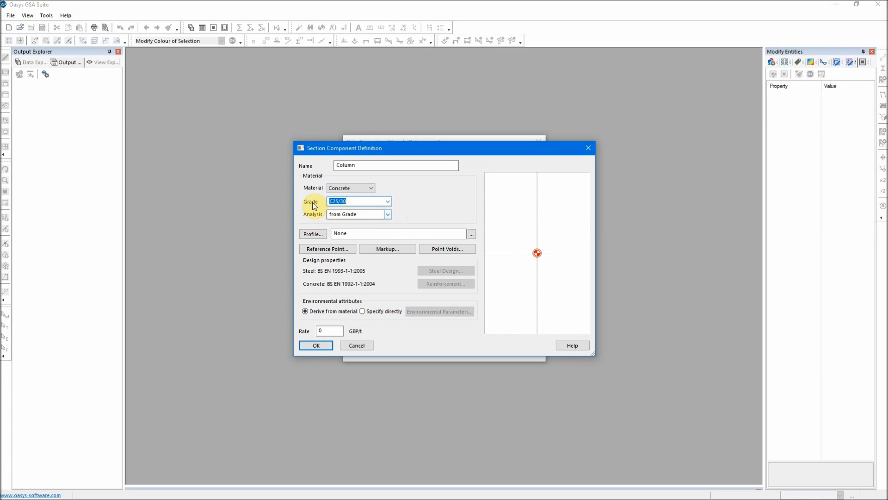
Define the Column section's profile as a rectangular shape in mm with a depth of 500 and a width of 500
click(313, 234)
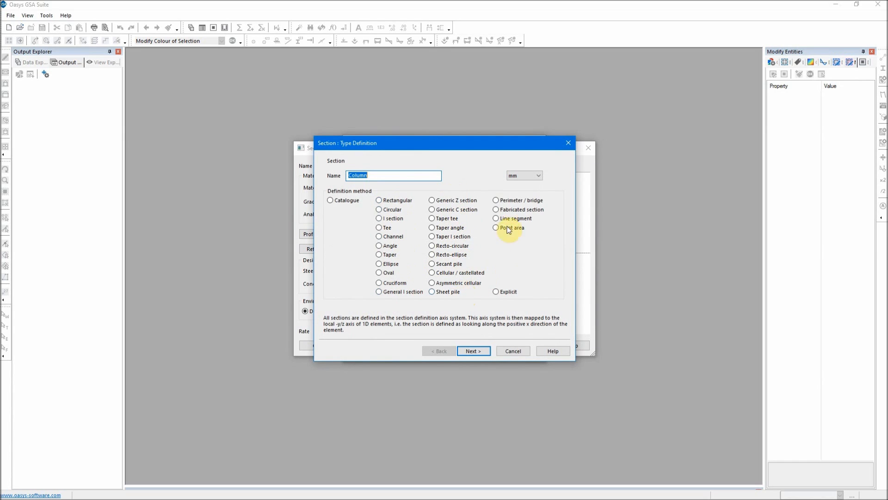
click(537, 176)
click(553, 174)
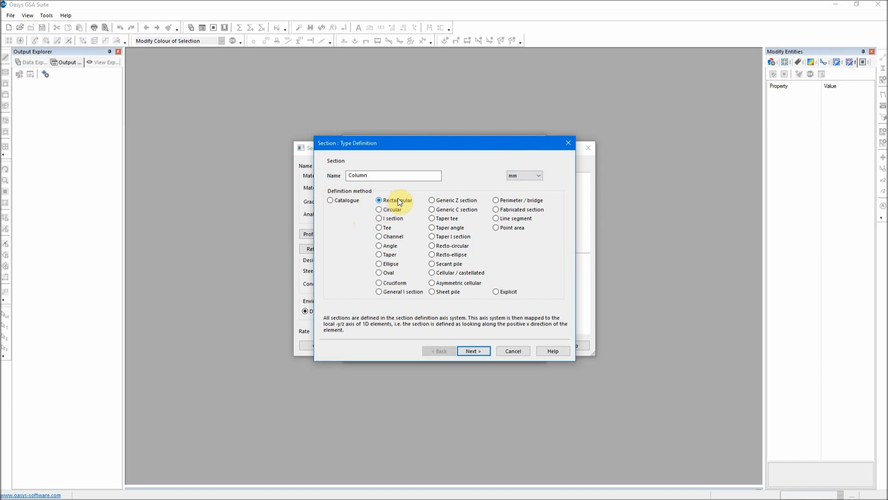
click(474, 351)
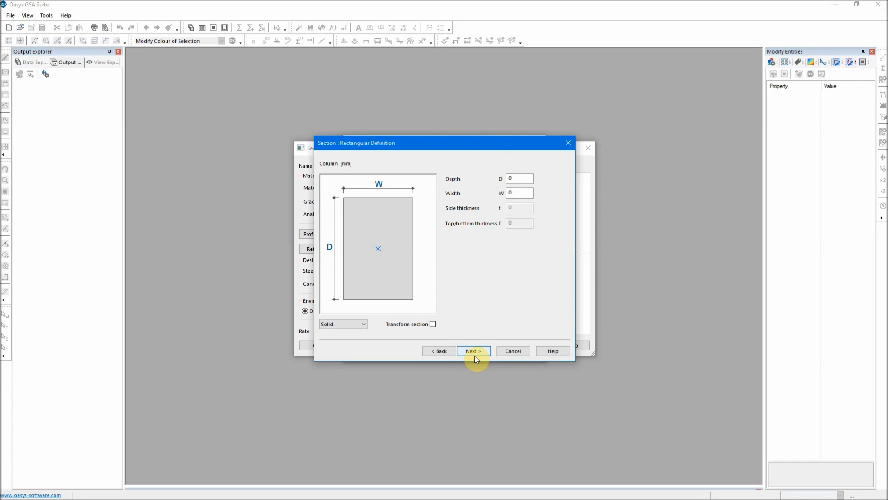
click(508, 177)
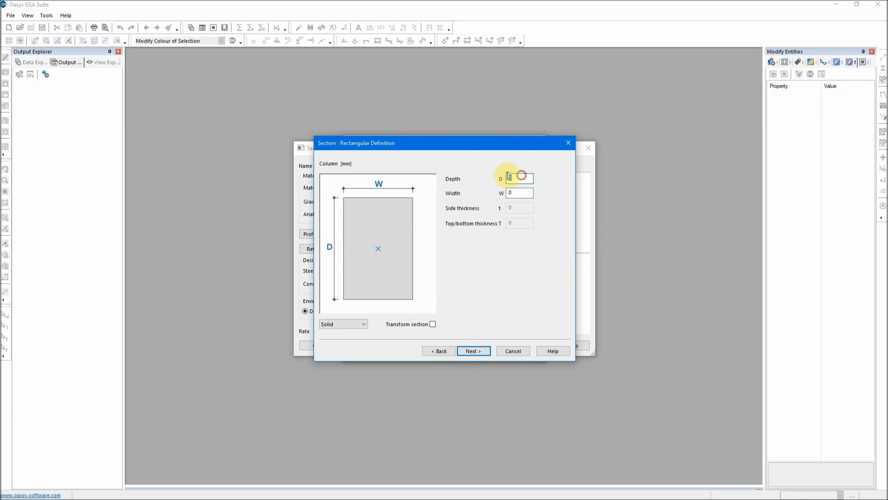
text(500)
click(523, 193)
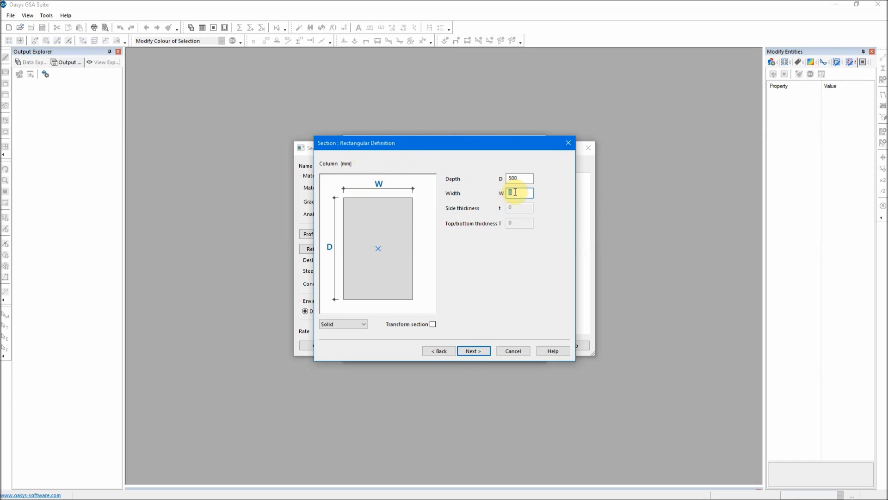
text(500)
Try the Hollow form for the rectangular column profile and return it to Solid
click(357, 324)
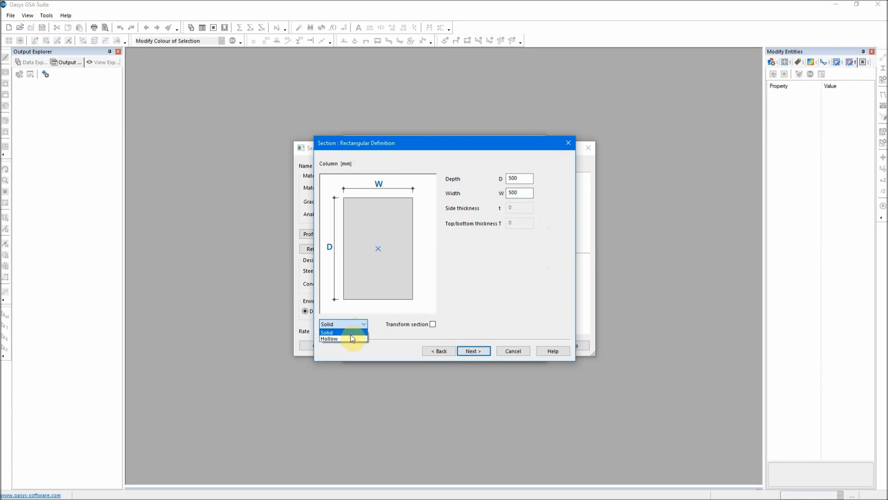
click(349, 338)
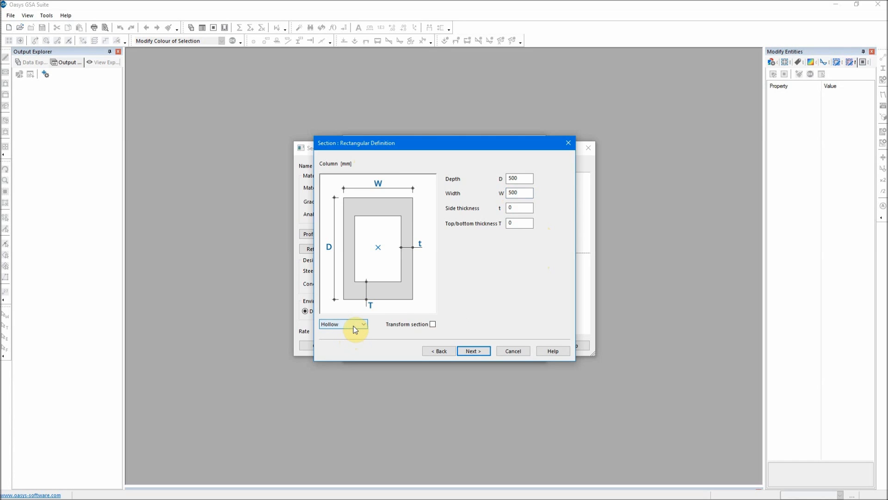
click(355, 328)
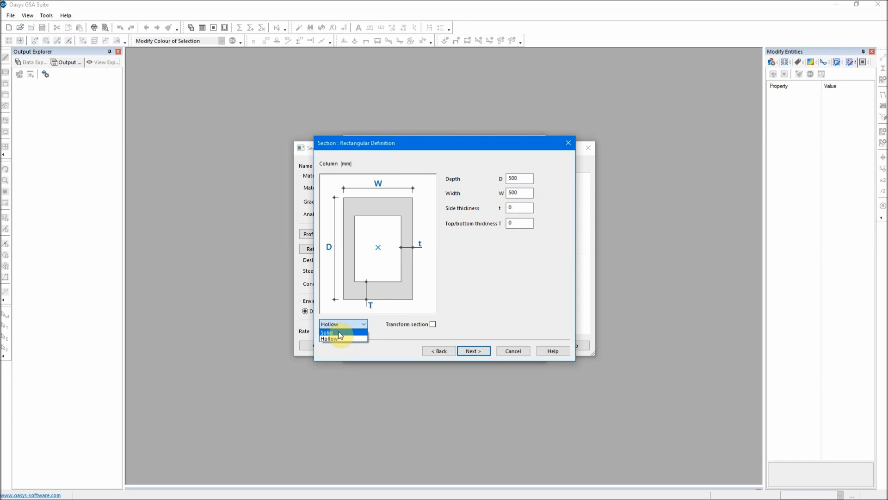
click(341, 333)
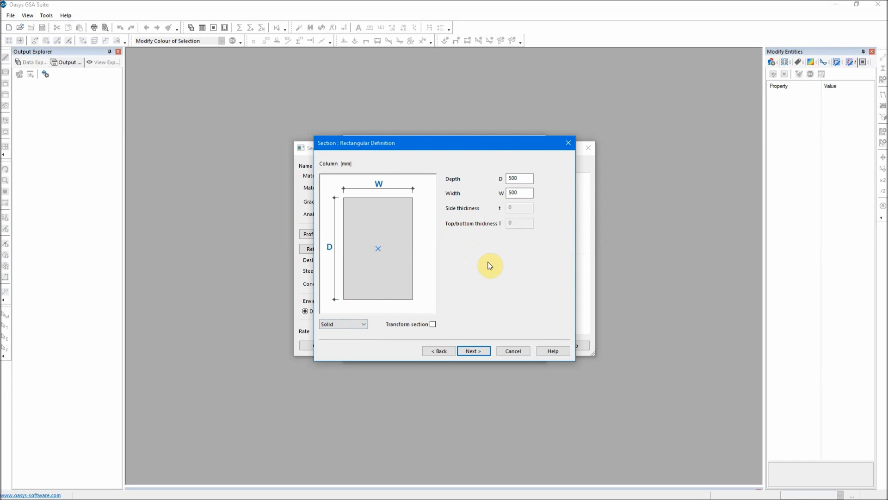
Finish the profile definition, applying the solid rectangle to the Column section
click(478, 354)
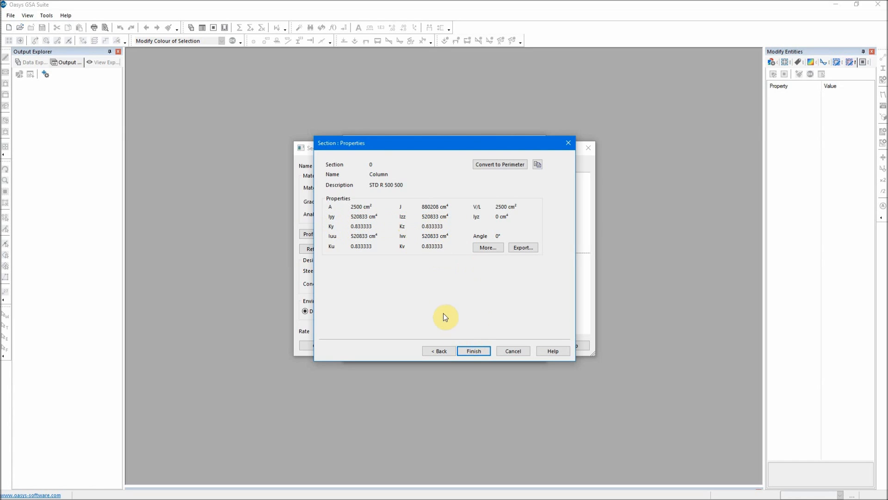
click(474, 351)
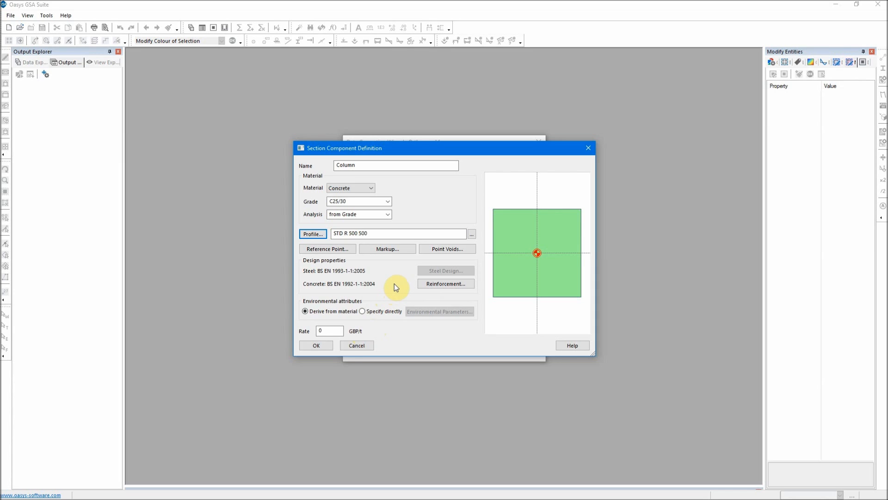
Open the column's reinforcement definition and set its links to material 500A with a 16mm diameter
click(445, 284)
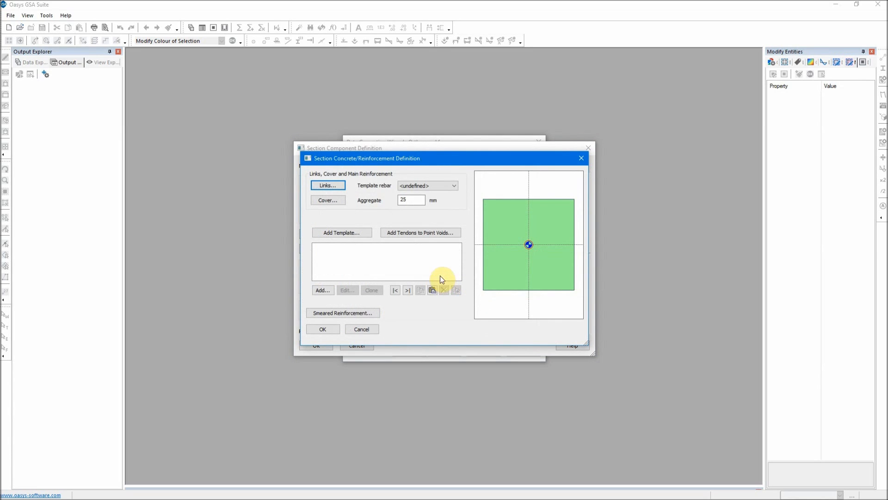
click(341, 187)
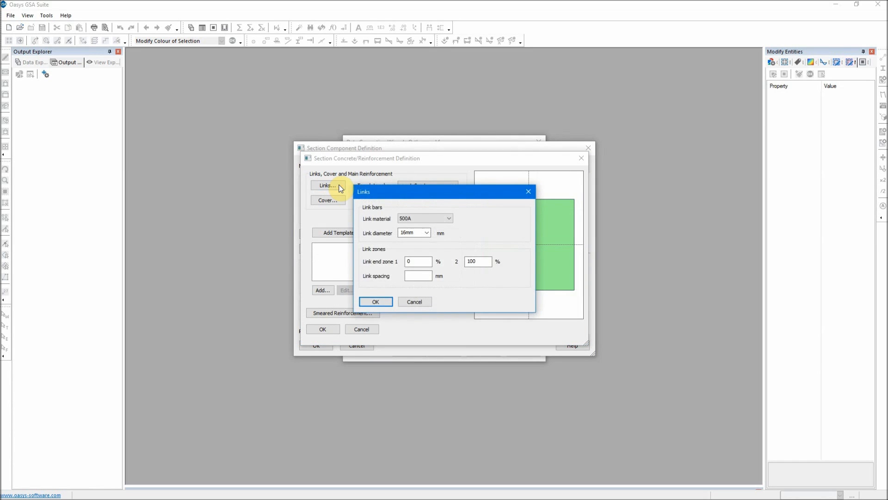
click(449, 217)
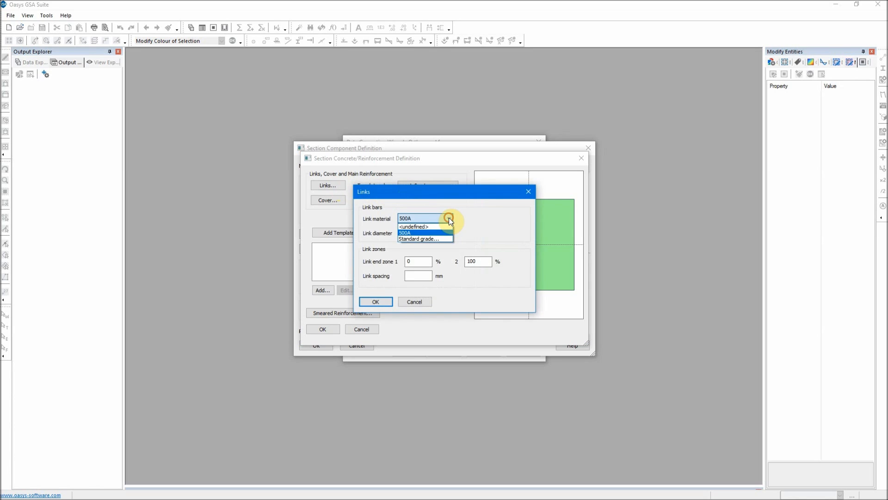
click(449, 217)
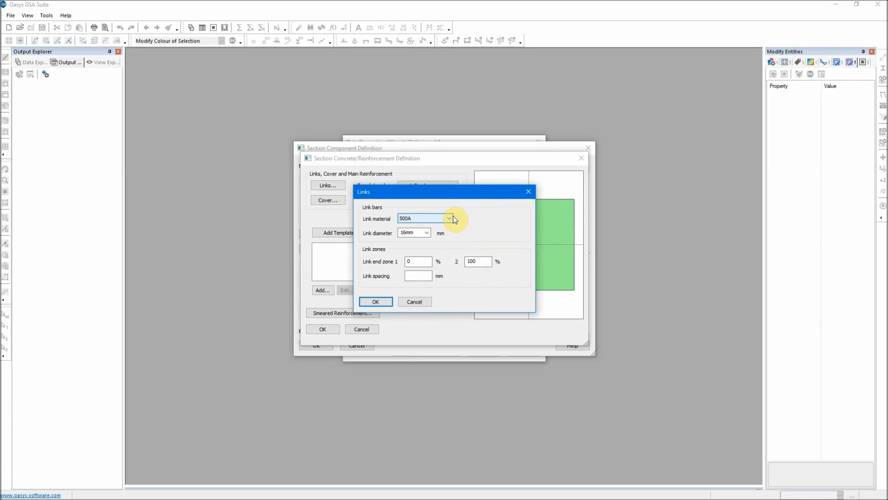
click(425, 232)
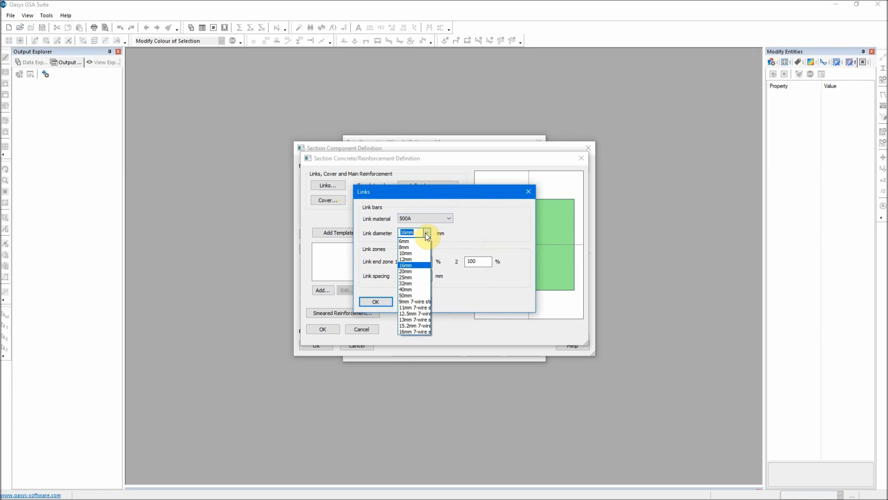
click(418, 268)
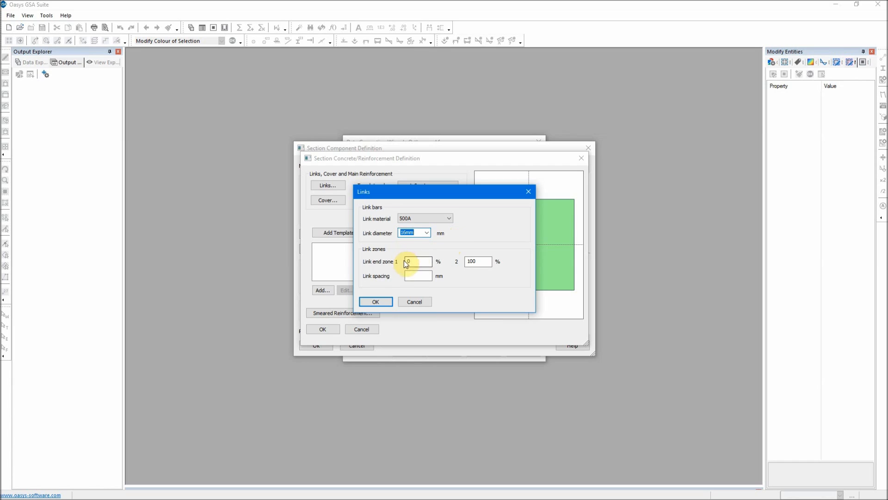
Set the column's link spacing to 150 mm, keep the link end zones at their defaults, and accept the link settings
click(423, 276)
text(150)
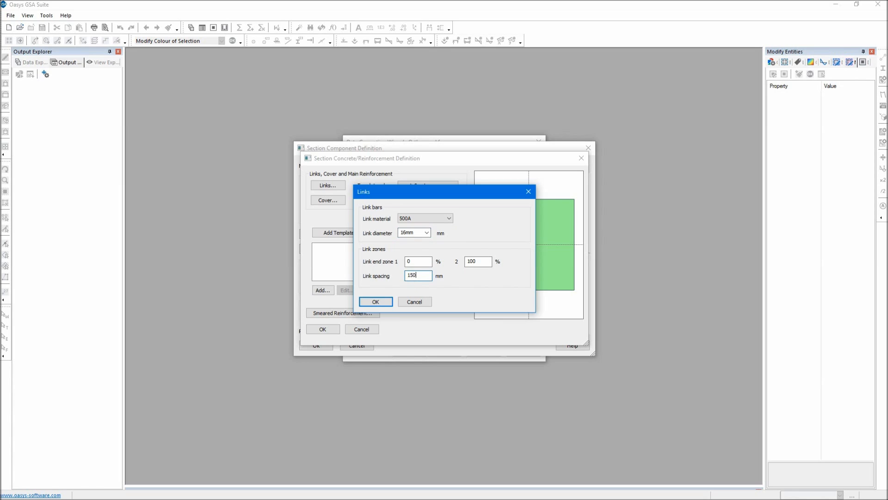
double_click(407, 262)
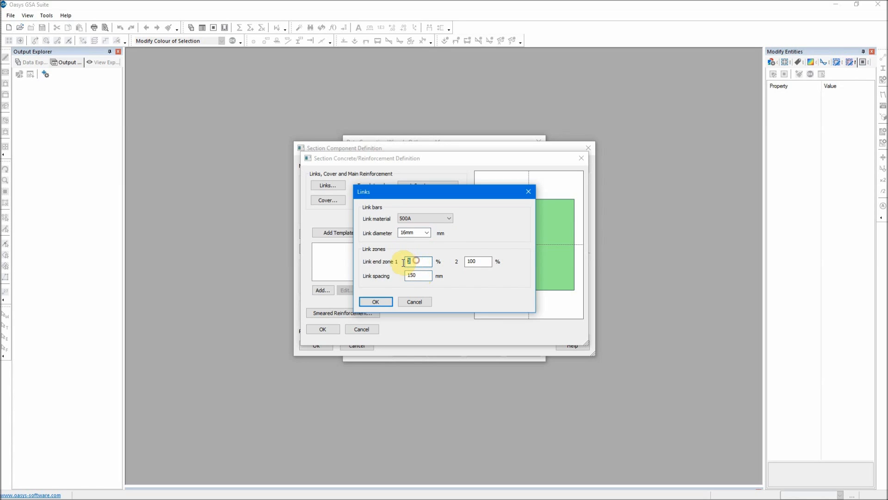
click(485, 261)
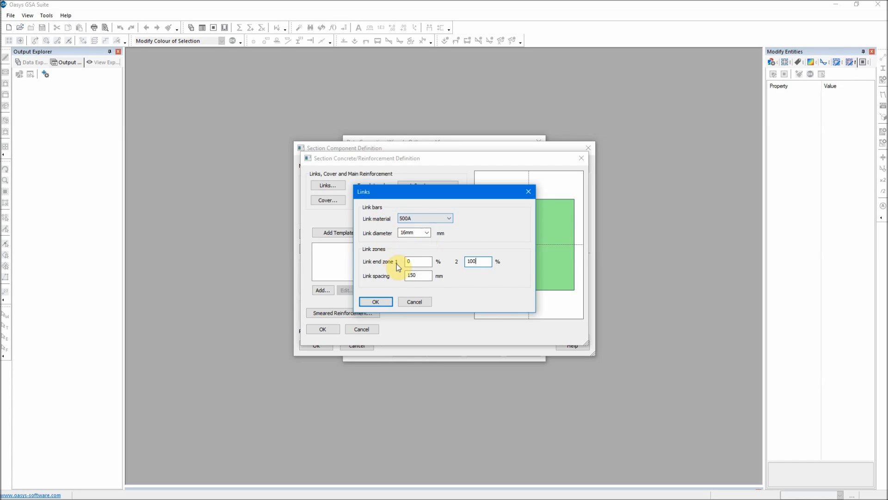
double_click(414, 261)
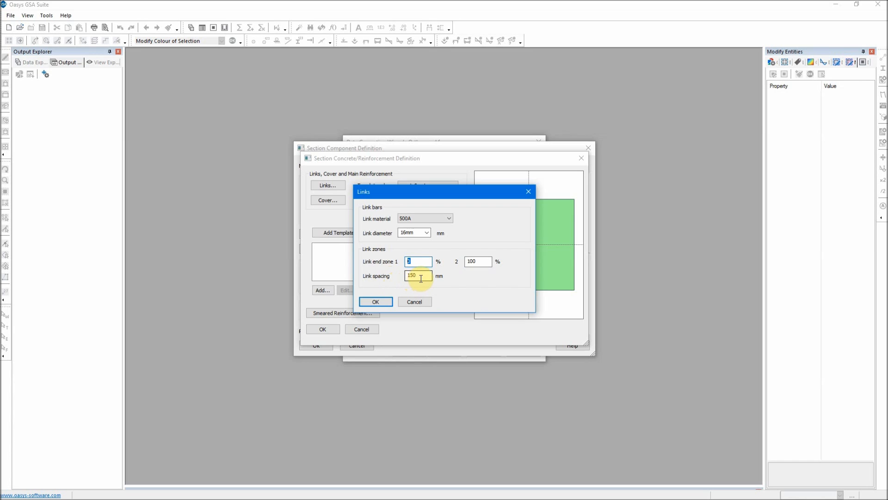
click(374, 301)
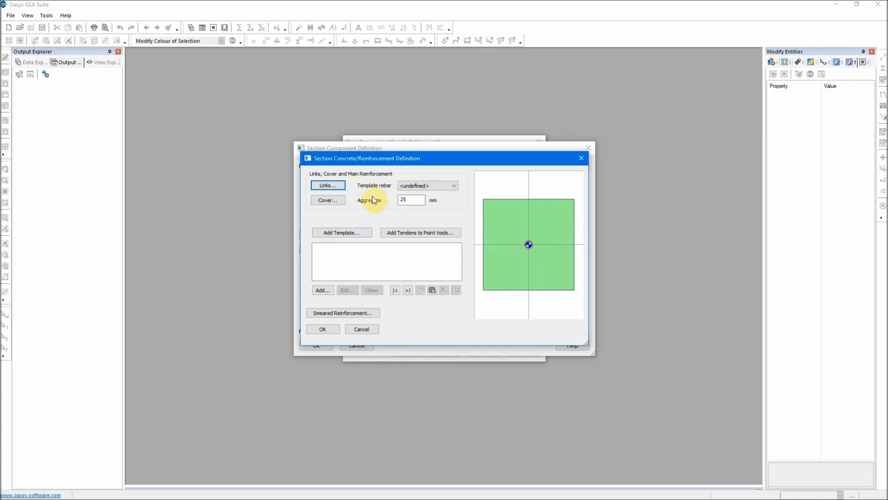
Keep the aggregate size at 25 mm and set a uniform environmental cover of 25 mm on all faces of the column
click(408, 201)
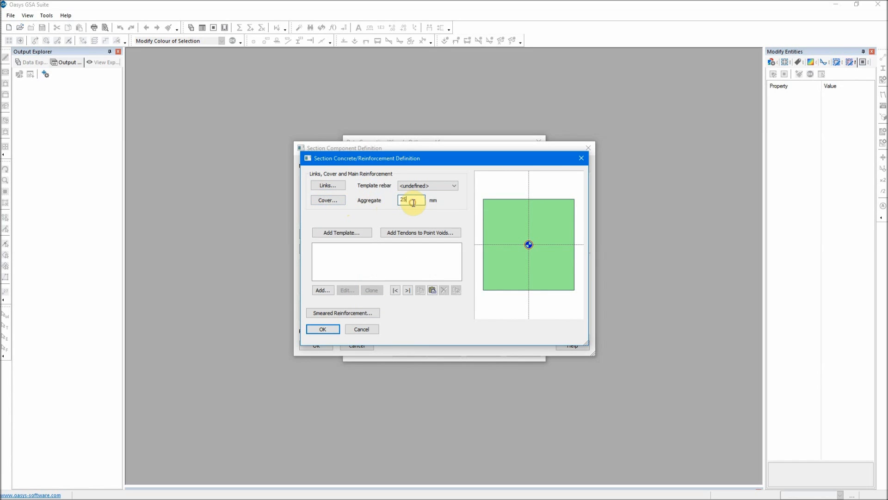
click(337, 201)
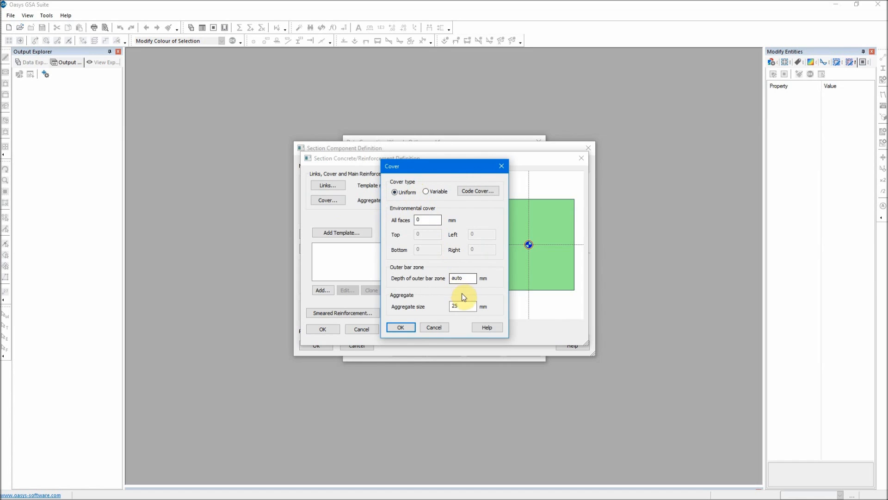
drag(446, 167, 495, 162)
double_click(474, 214)
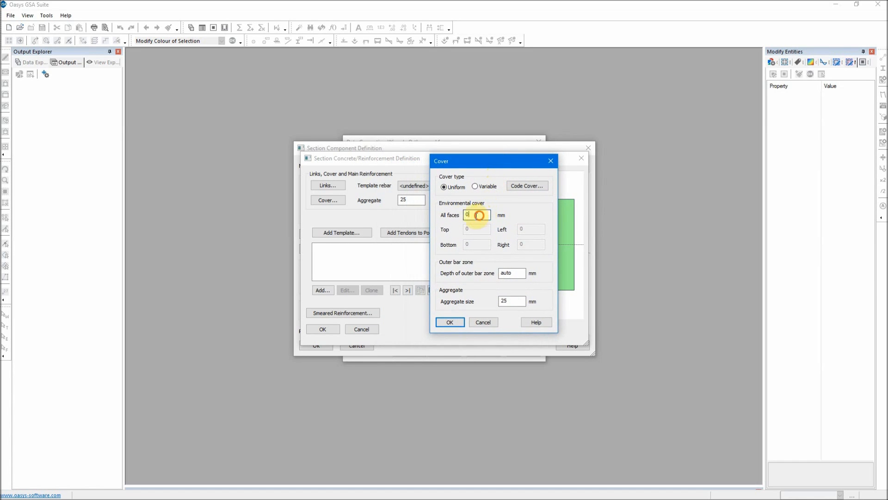
text(25)
click(455, 323)
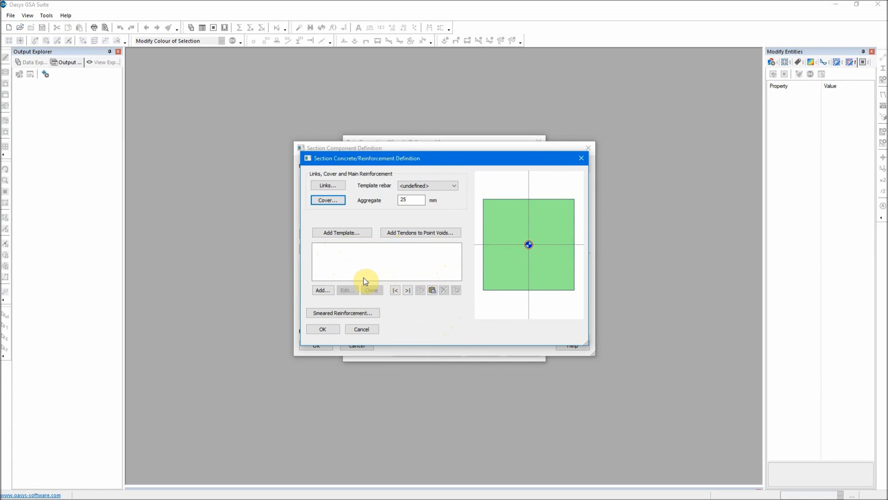
Add a column arrangement template of 4 single bars with a uniform 25mm diameter, and accept the reinforcement and the Column section
click(339, 236)
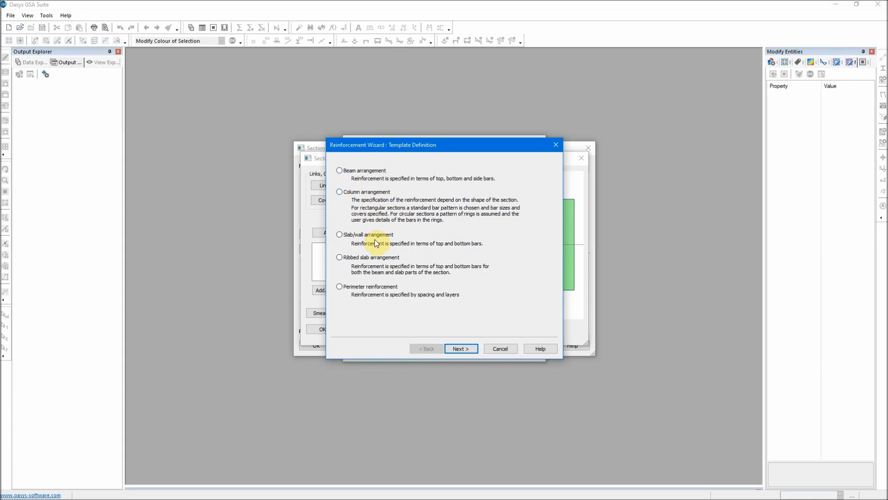
click(361, 196)
click(464, 348)
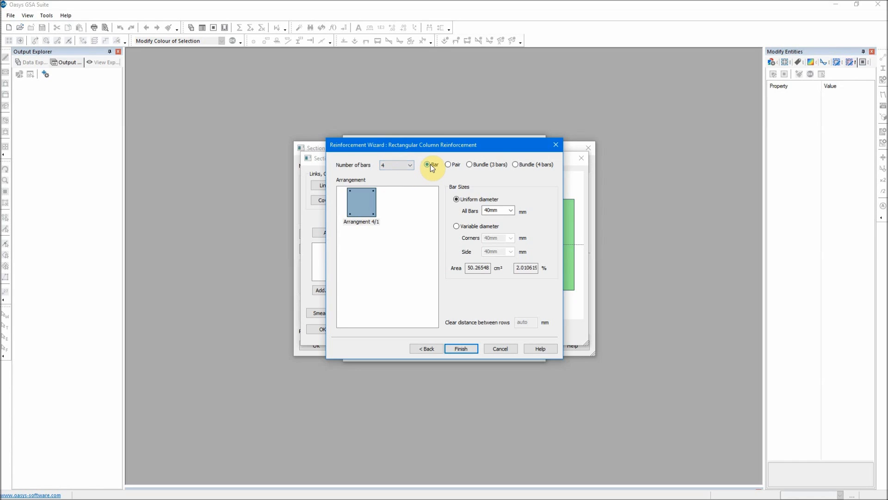
click(511, 211)
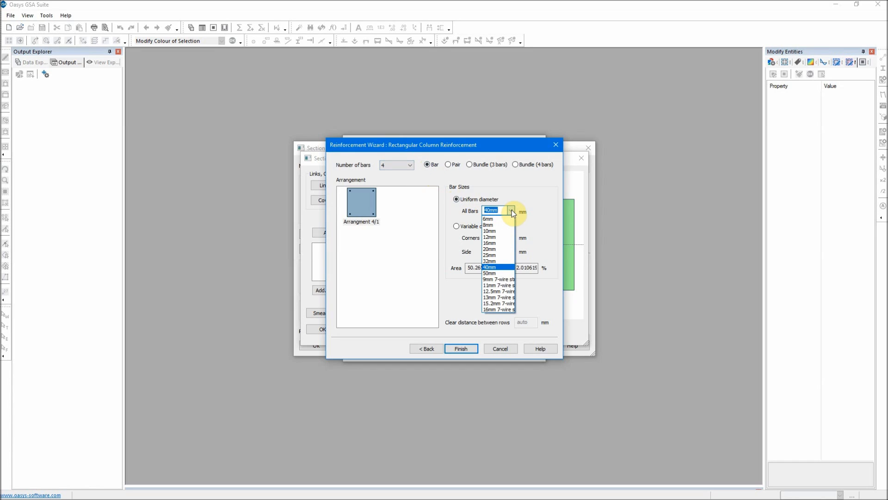
click(501, 255)
click(457, 200)
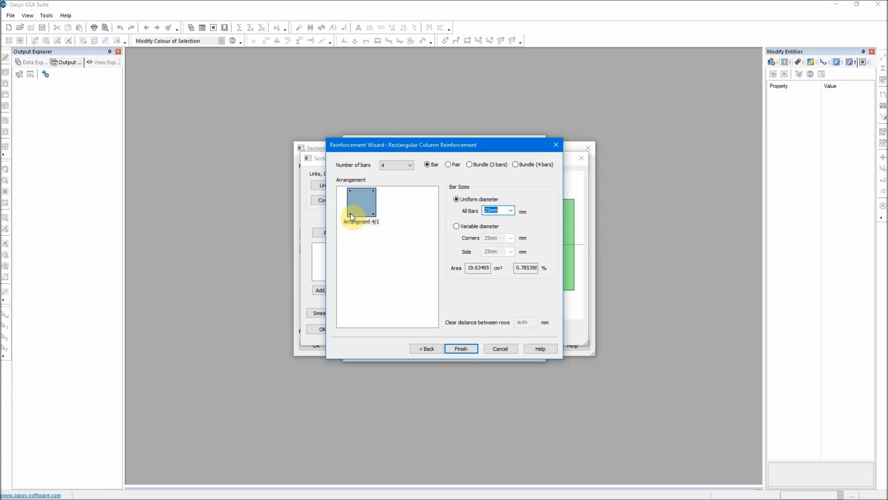
click(461, 348)
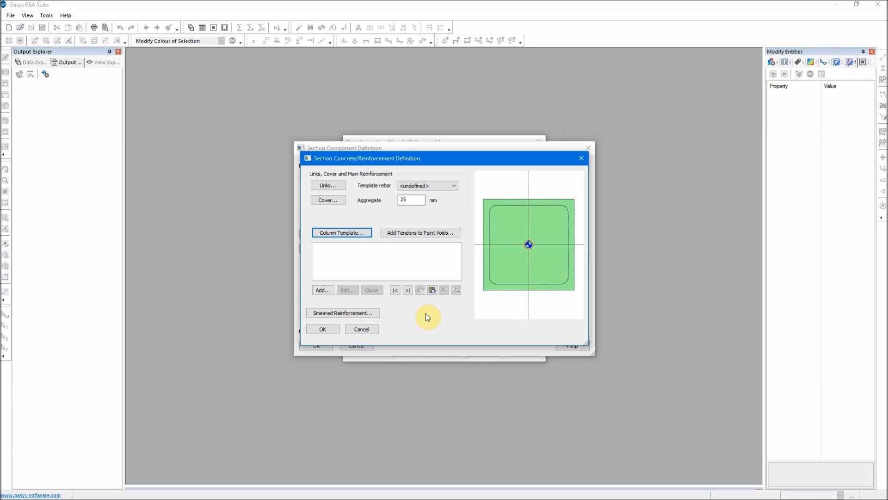
click(323, 330)
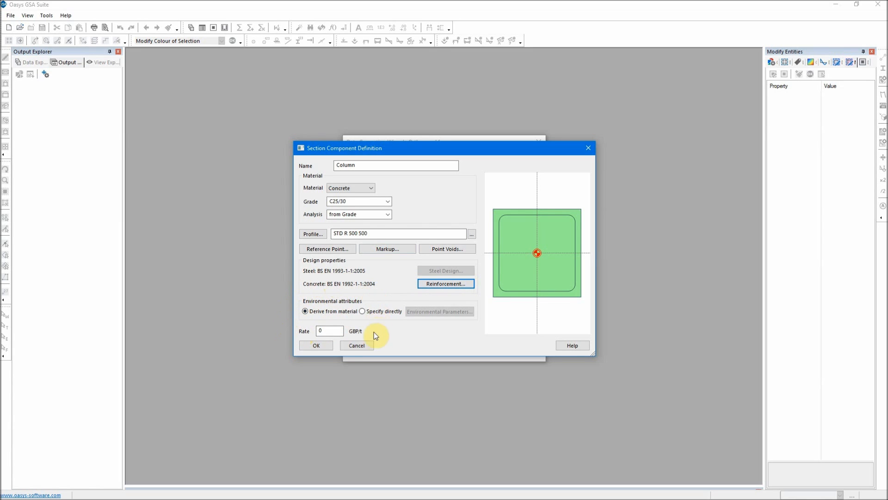
click(320, 346)
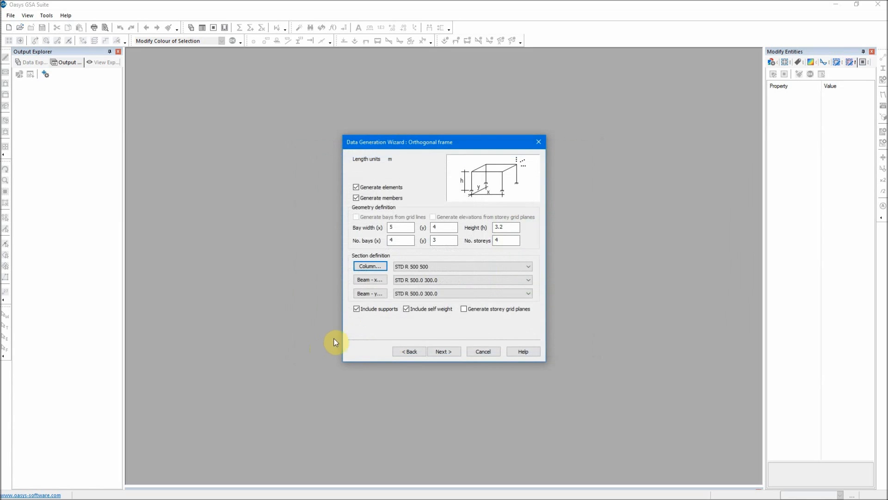
Open the Beam - x section definition and set its material to Concrete with grade C25/30
click(375, 279)
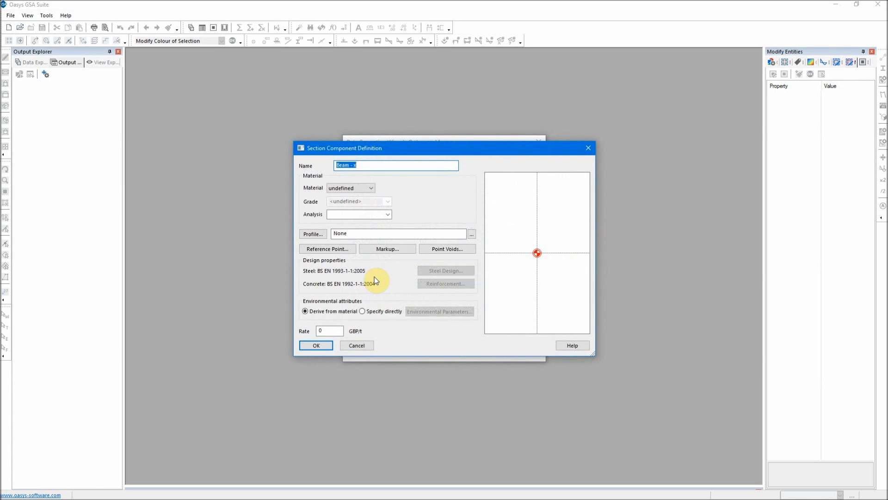
click(370, 188)
click(358, 215)
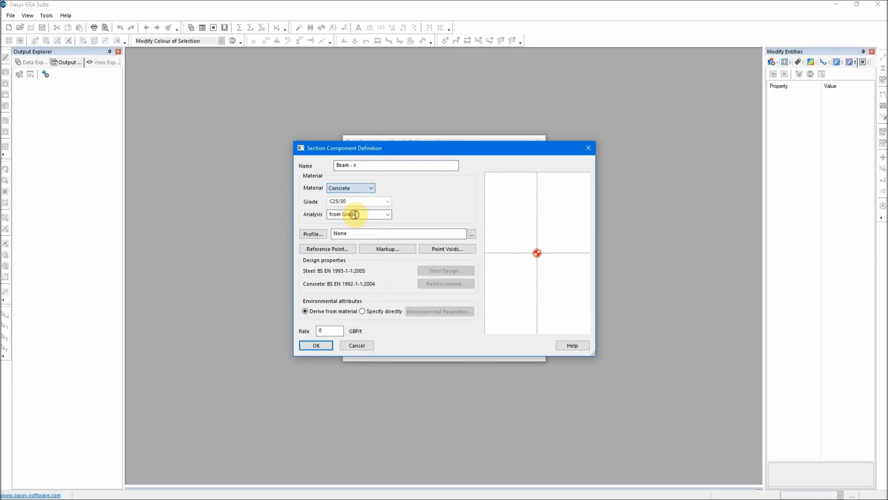
click(388, 201)
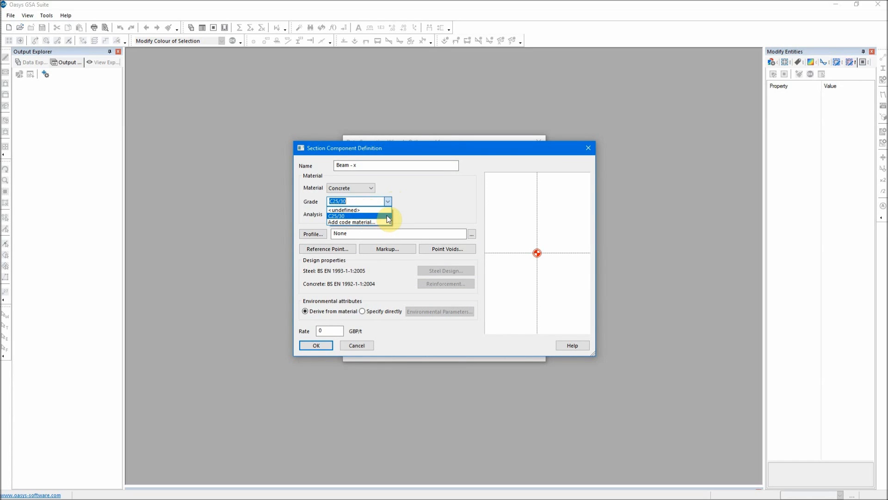
click(437, 198)
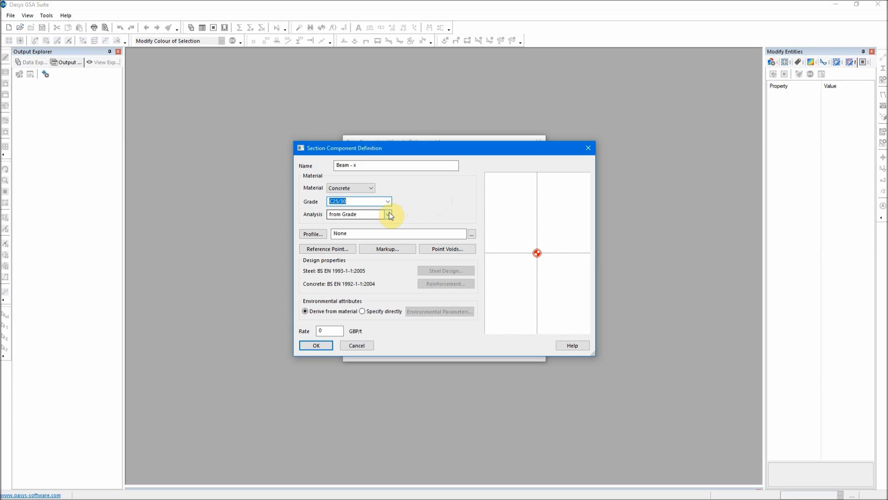
Define the Beam - x profile as a solid rectangle with a depth of 500 mm and a width of 300 mm
click(317, 235)
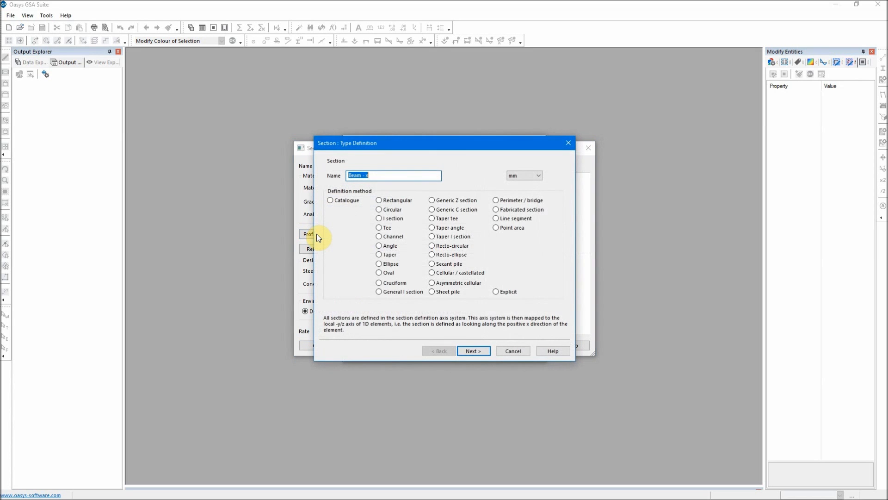
click(393, 200)
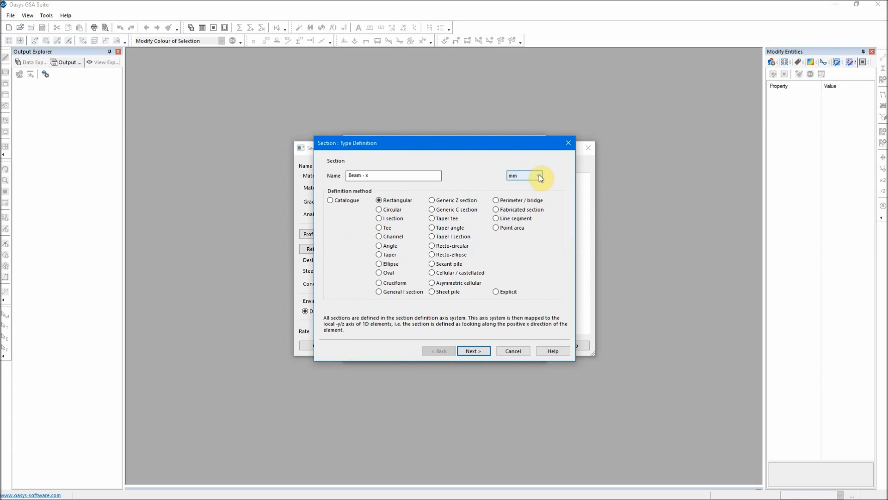
click(466, 352)
drag(524, 176, 487, 179)
text(500)
key(Tab)
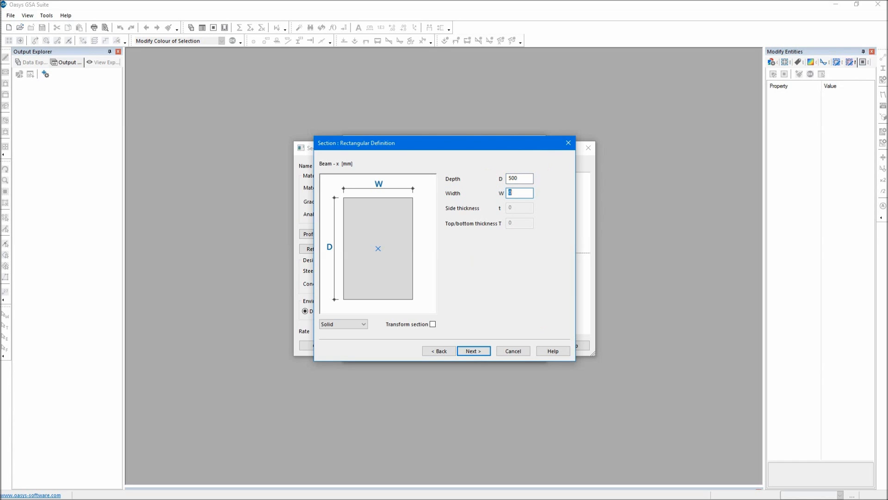
text(300)
click(472, 353)
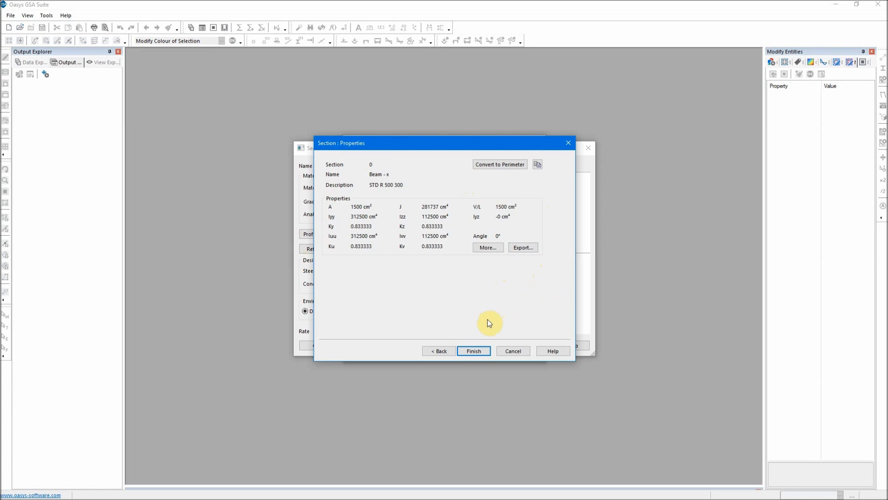
click(473, 352)
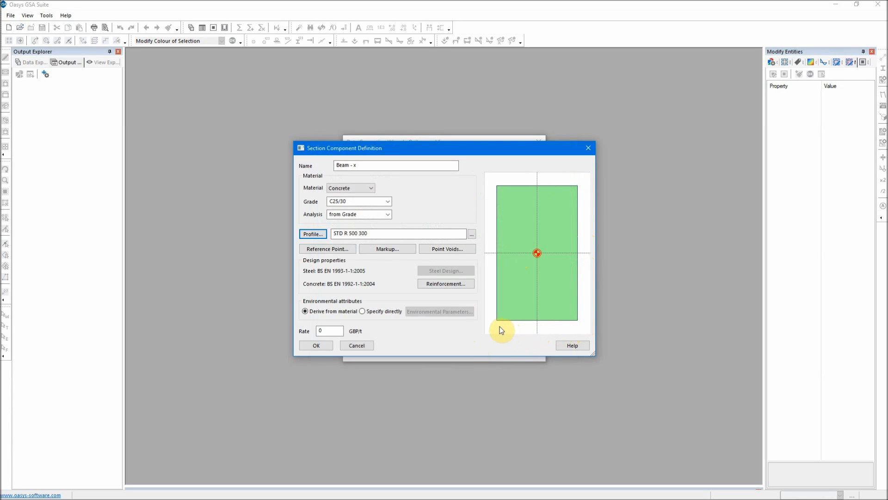
Open the Beam - x reinforcement definition and set the link spacing to 150 mm, keeping 500A links of 16mm diameter
click(454, 285)
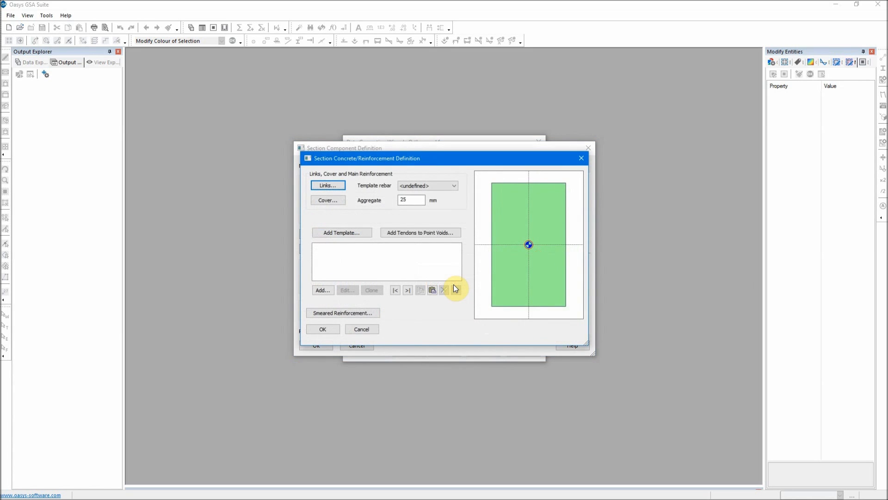
click(334, 185)
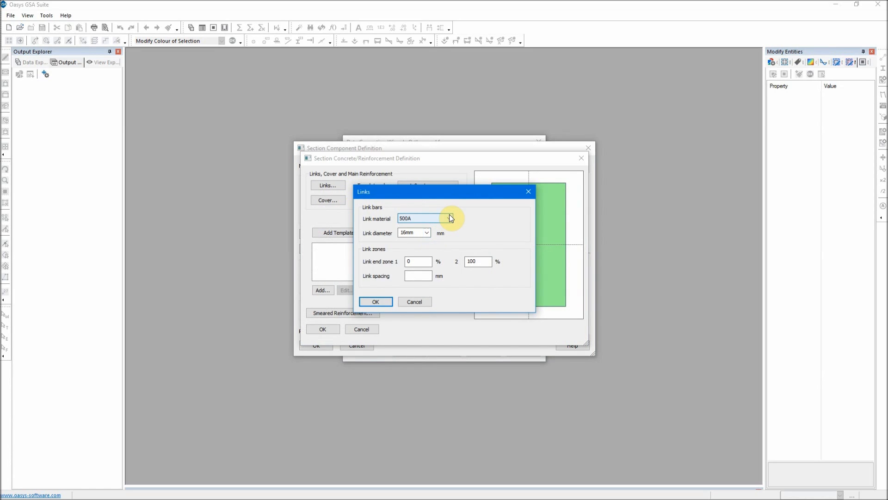
click(422, 277)
text(150)
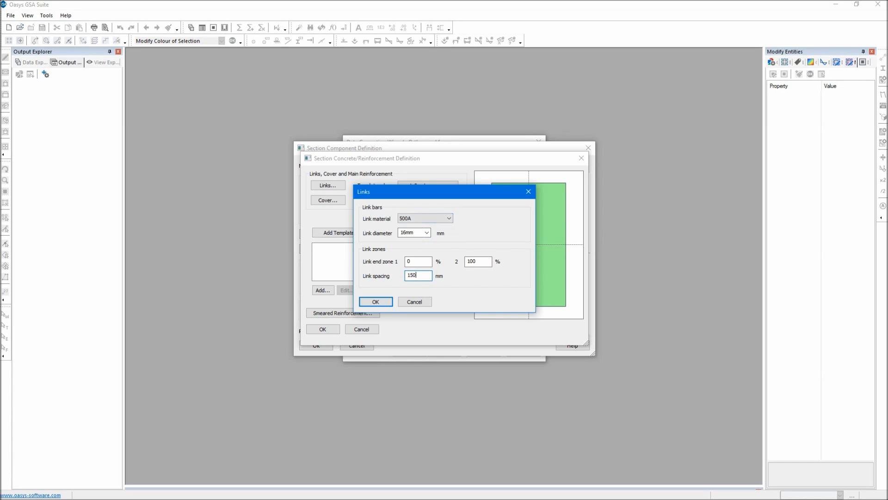
click(419, 277)
click(373, 302)
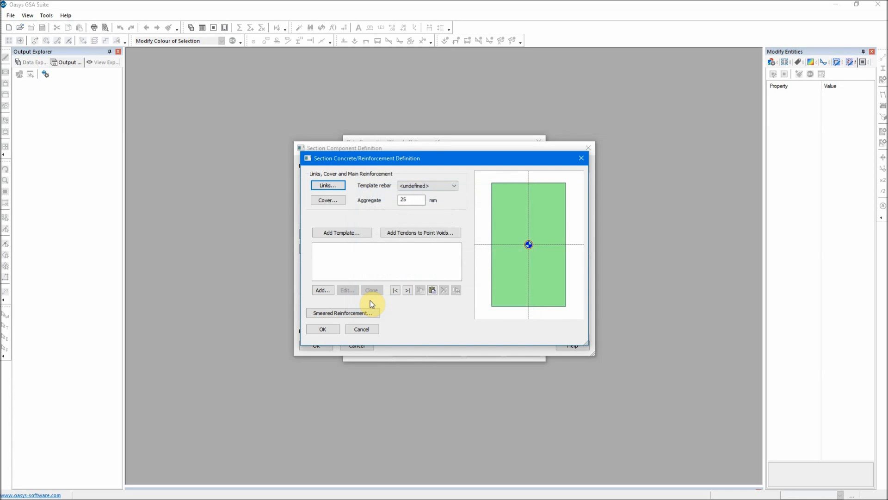
Set a uniform environmental cover of 25 mm on all faces of Beam - x
click(334, 203)
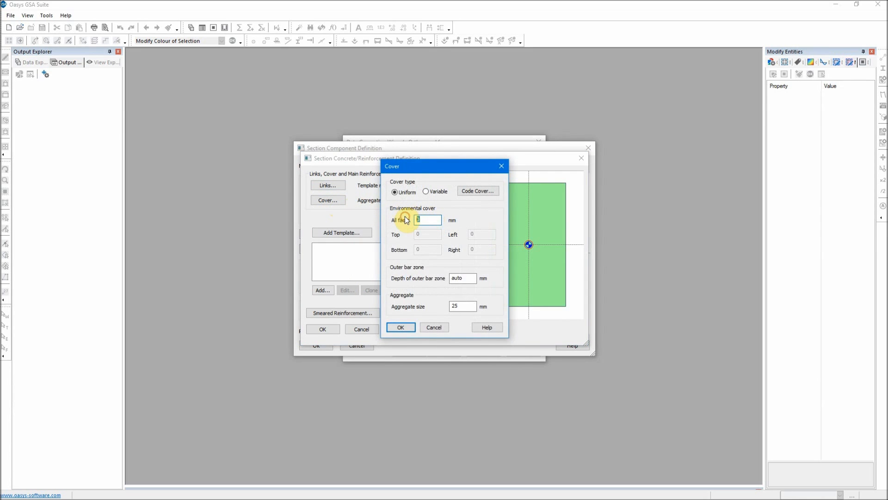
text(25)
click(399, 328)
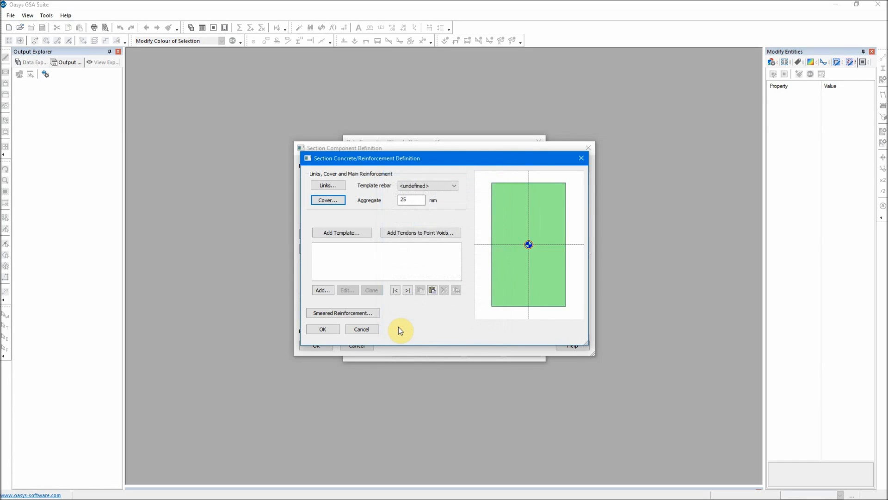
Add a beam arrangement template to Beam - x with top reinforcement of 2 bars of 20mm diameter in one row
click(353, 236)
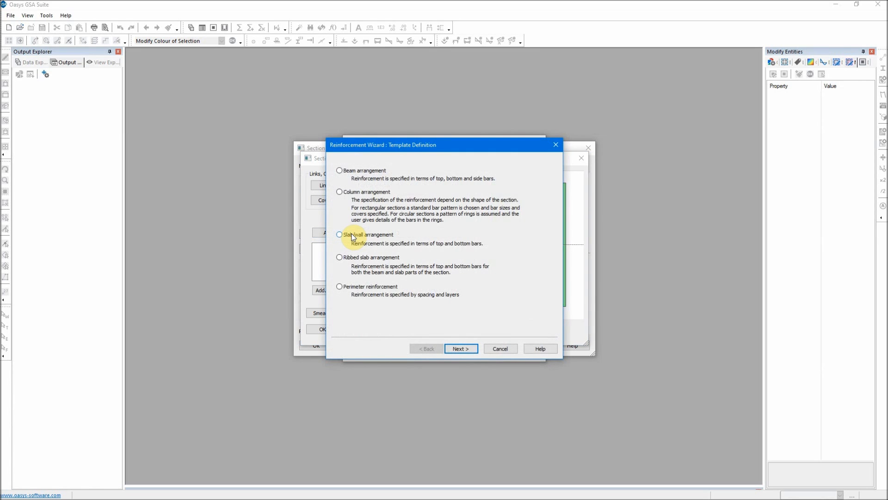
click(359, 174)
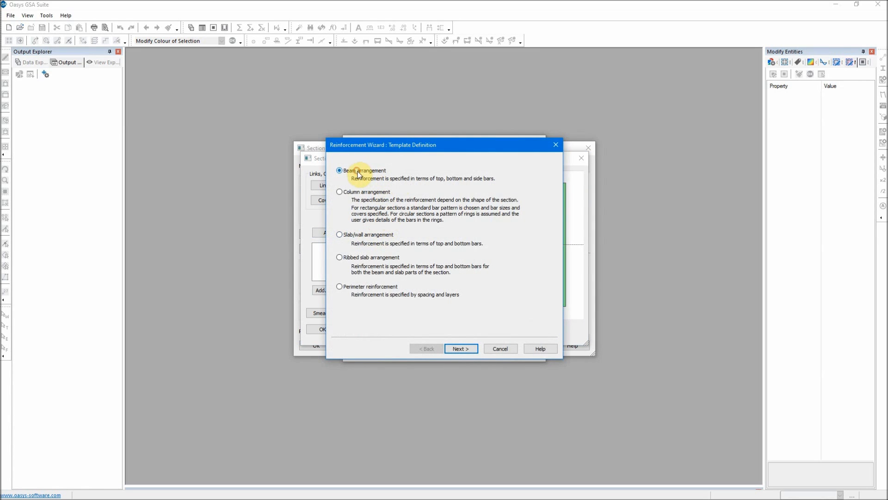
click(466, 349)
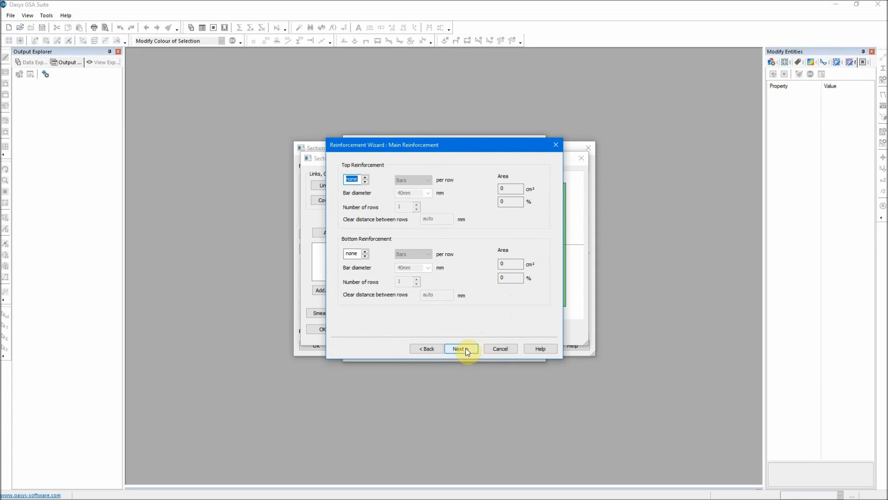
click(366, 177)
click(365, 177)
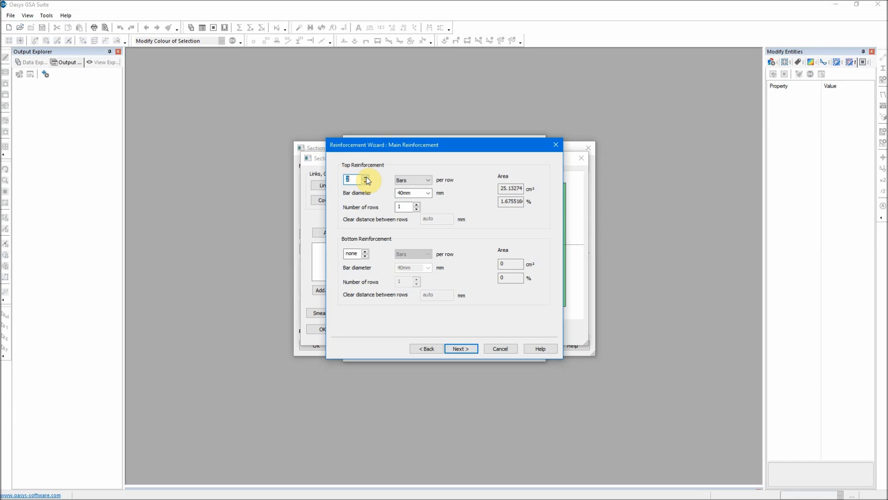
click(424, 193)
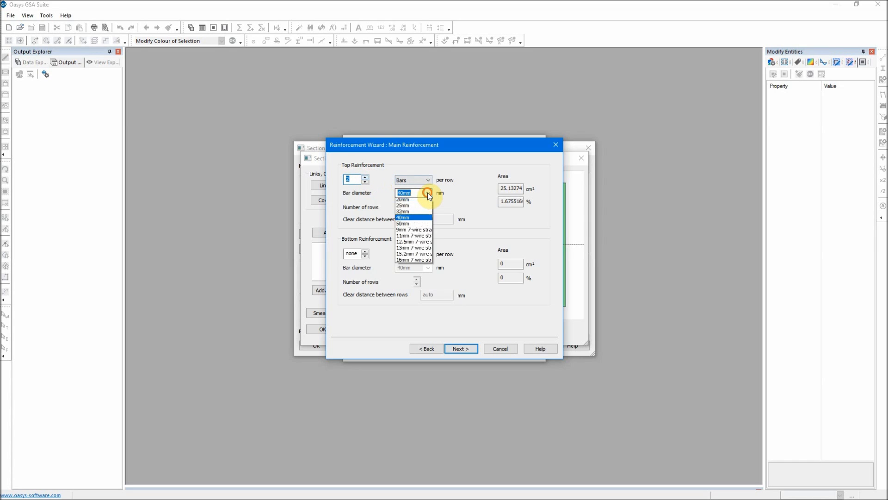
click(420, 232)
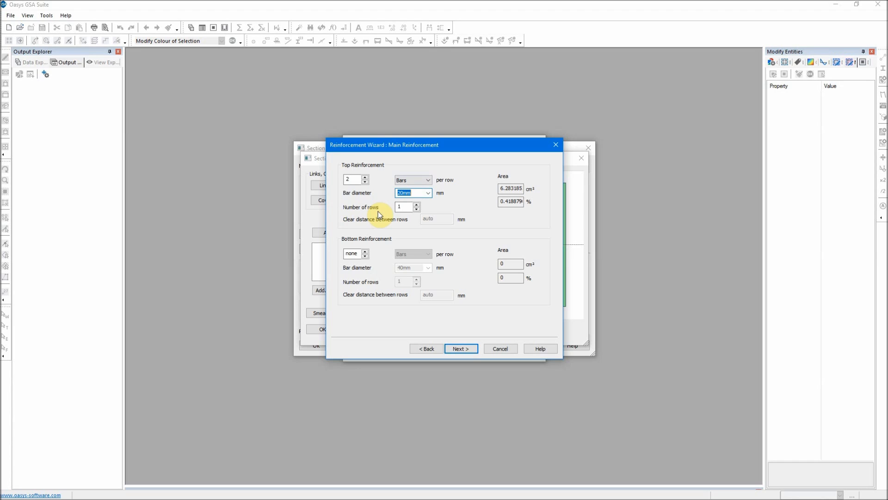
Set the bottom reinforcement to 4 bars of 25mm diameter in one row and continue to the side reinforcement
click(366, 251)
click(366, 252)
click(366, 252)
click(366, 252)
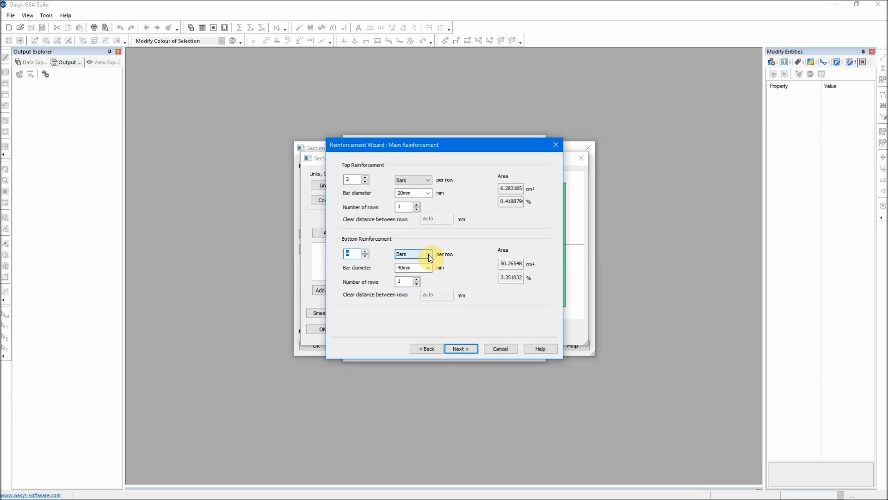
click(430, 266)
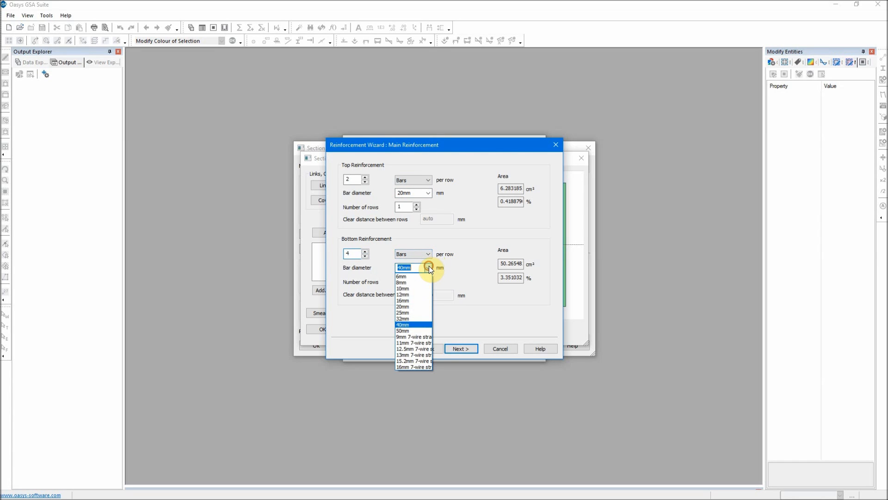
click(419, 313)
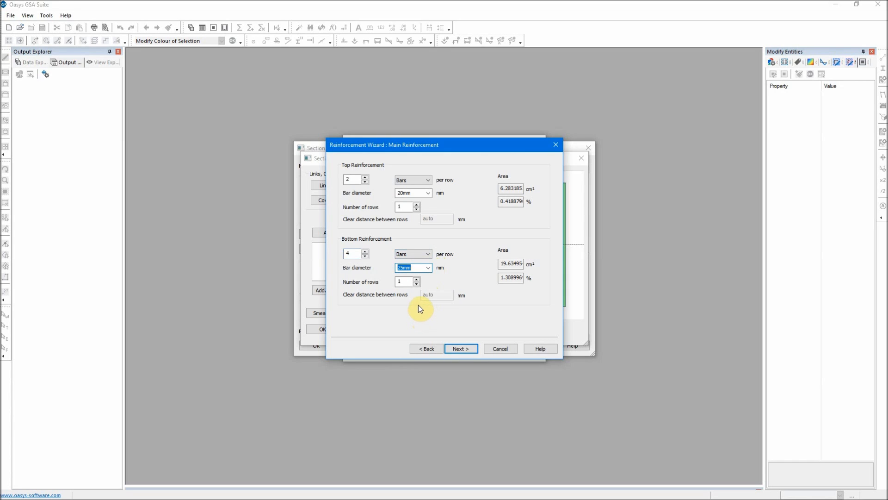
click(462, 349)
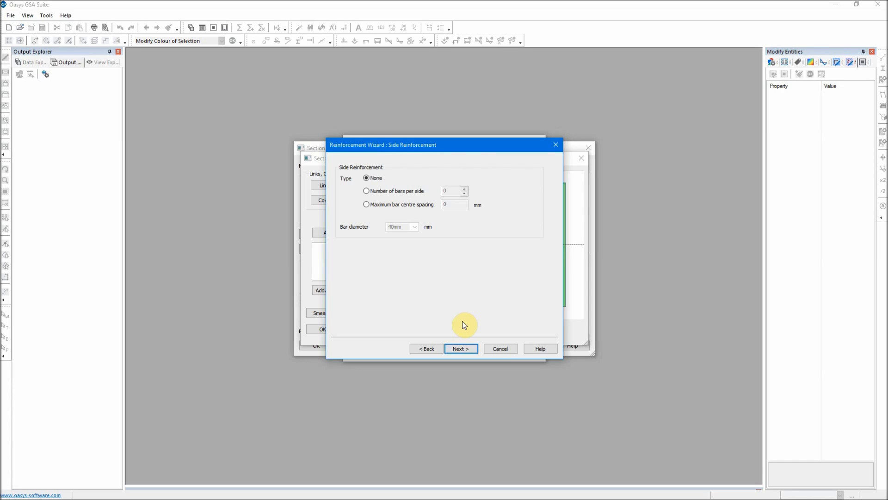
Leave the side reinforcement and transverse allowances at none, and accept the template, the reinforcement and the Beam - x section
click(388, 192)
click(388, 207)
click(370, 178)
click(465, 348)
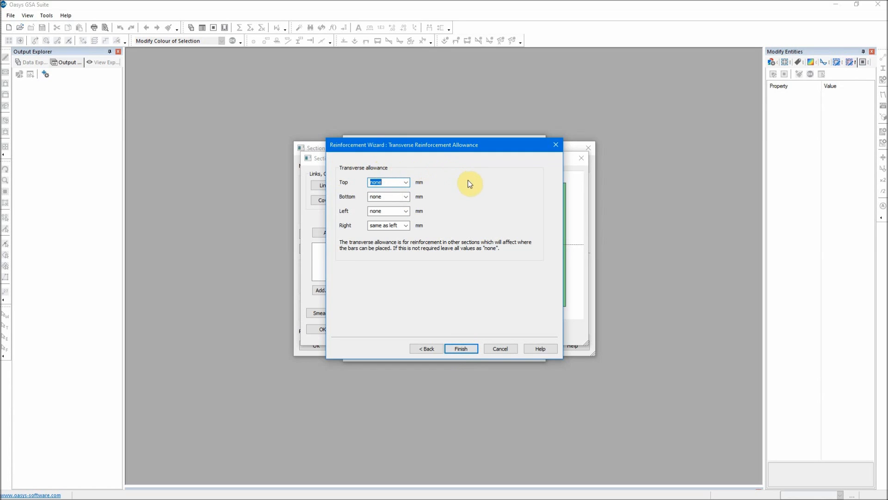
click(462, 349)
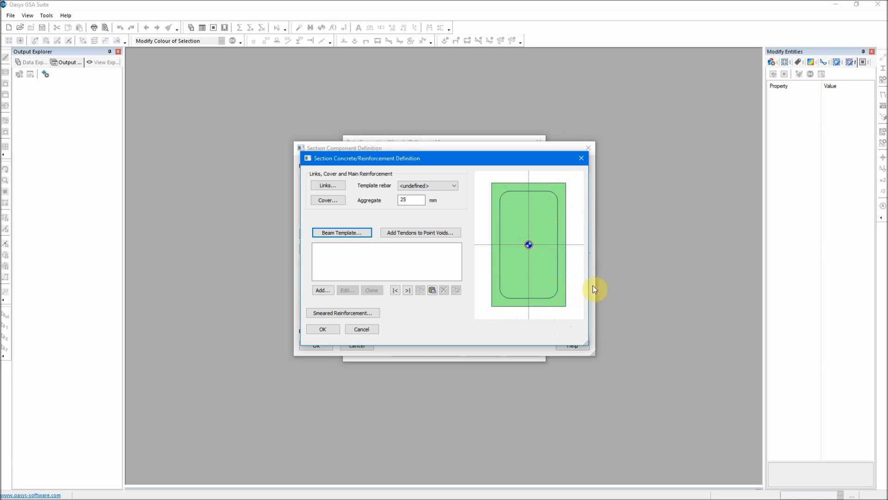
click(323, 329)
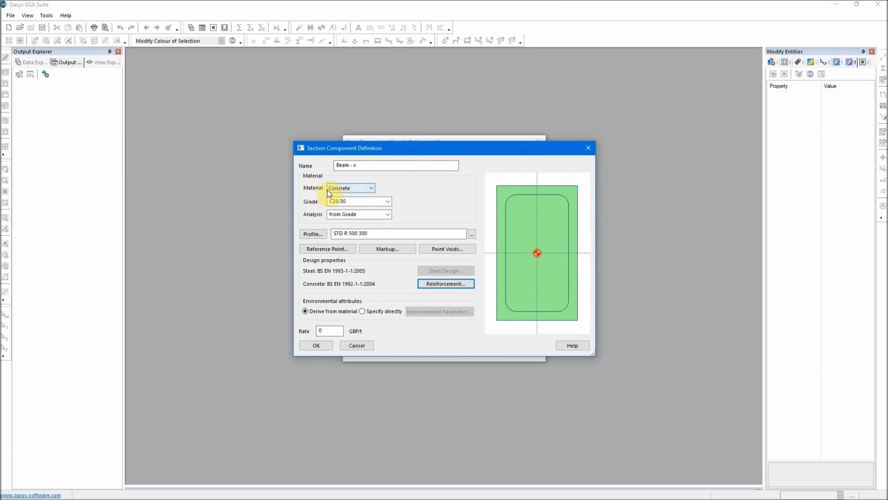
click(338, 236)
click(318, 345)
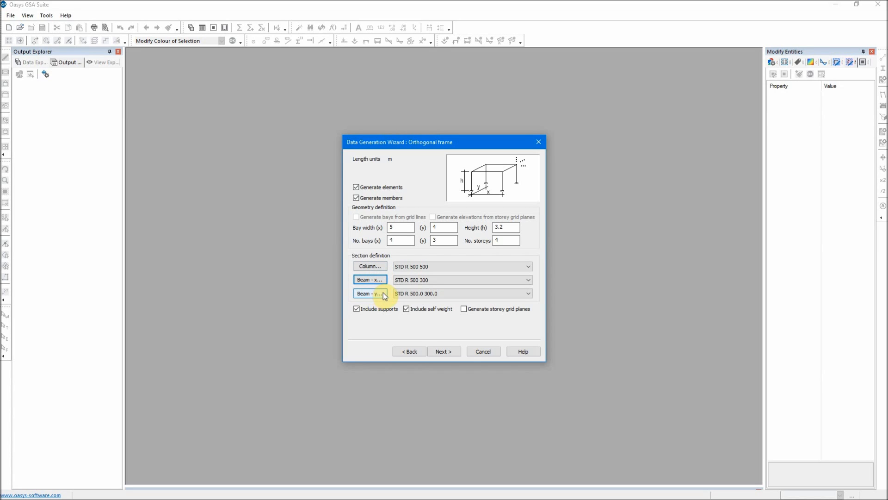
Assign the STD R 500 300 section to Beam - y and finish the wizard to generate the orthogonal frame
click(435, 293)
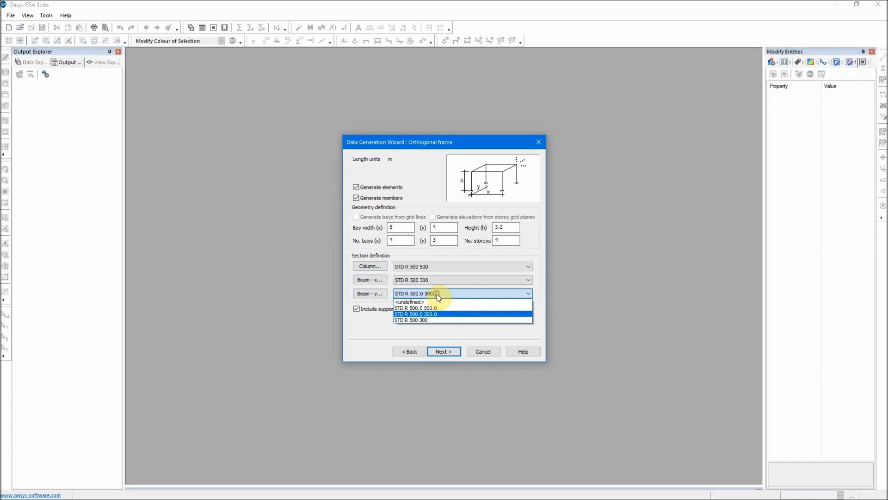
click(432, 320)
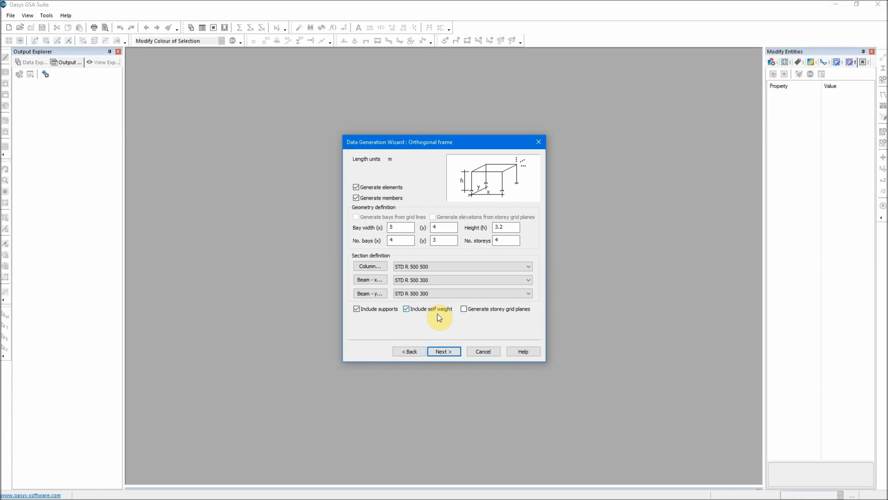
click(450, 352)
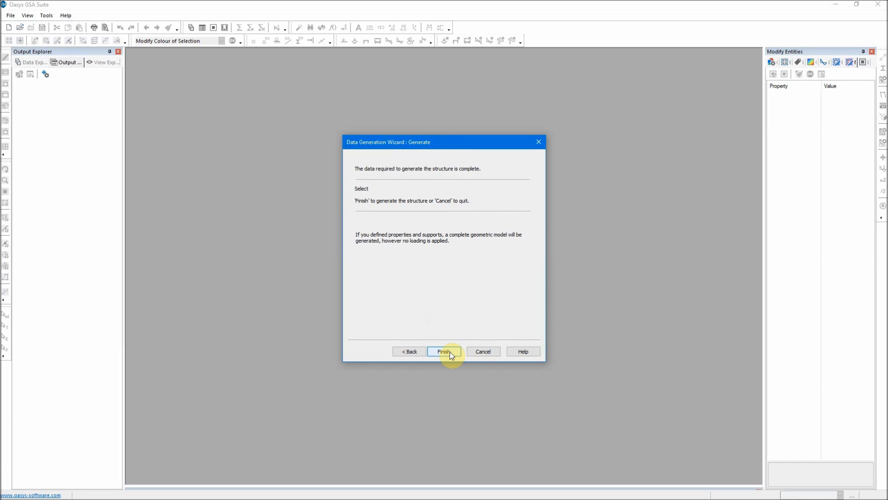
click(445, 352)
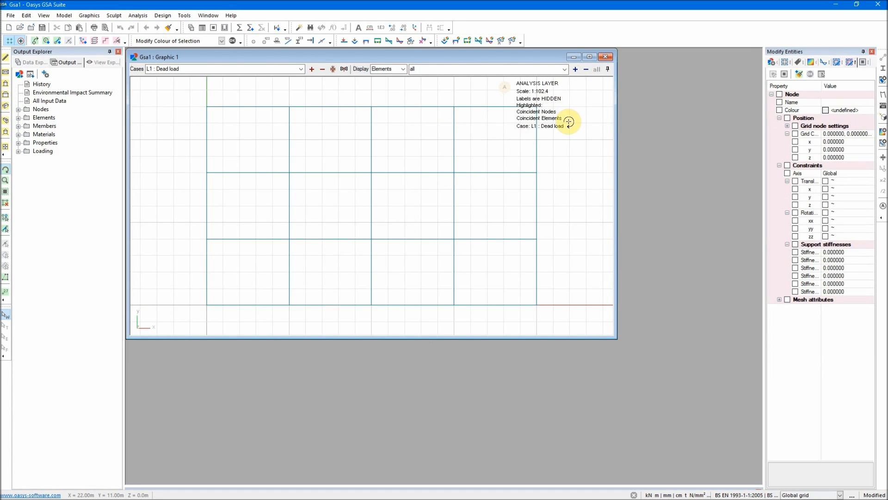
Maximise the graphic view and rotate the generated frame from plan into a 3D view
click(589, 57)
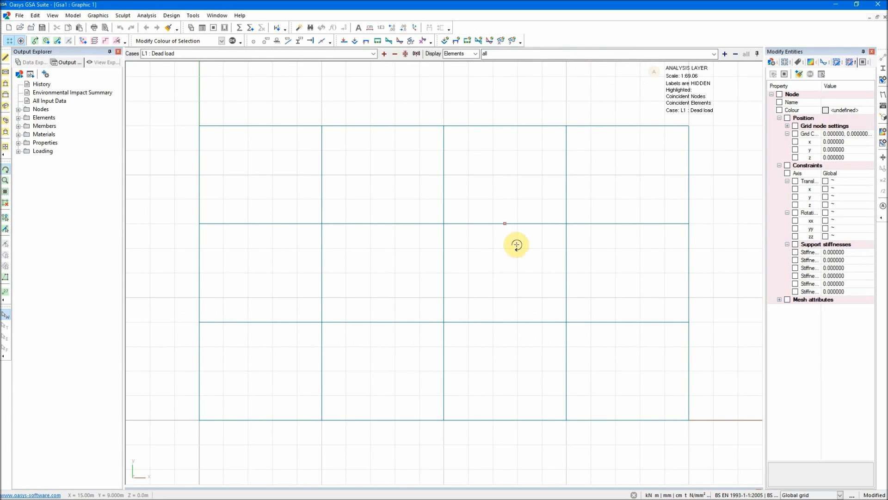
drag(469, 285, 498, 289)
drag(529, 333, 588, 351)
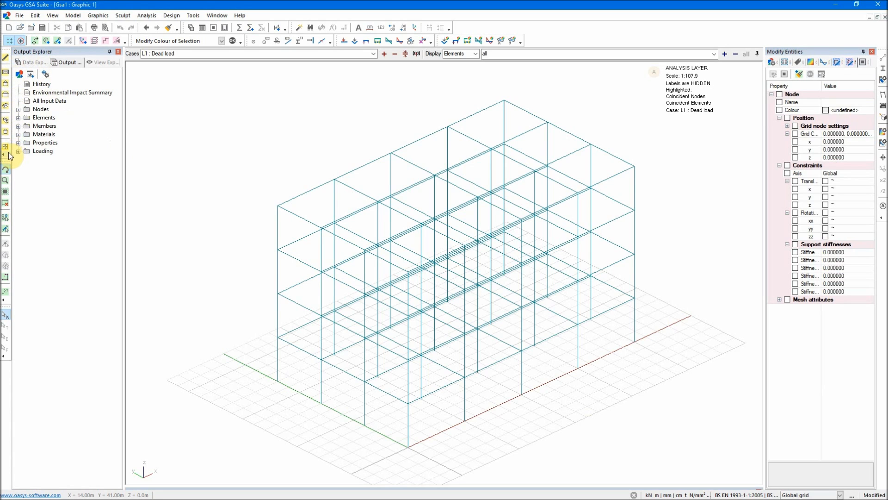
View the frame in plan, X elevation and Y elevation, and return to the isometric view
click(5, 74)
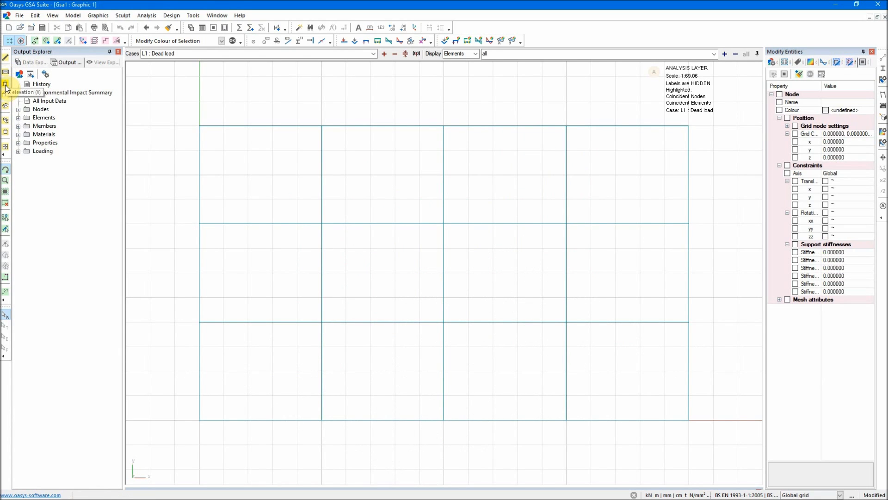
click(6, 86)
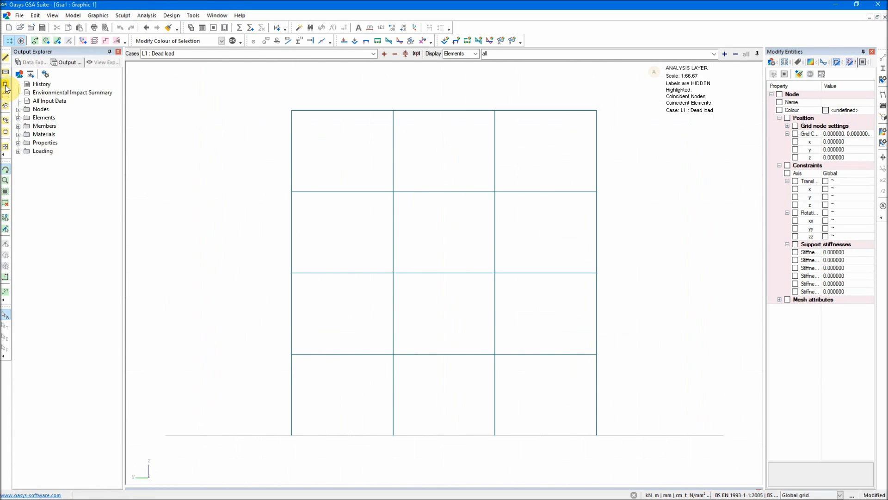
click(7, 95)
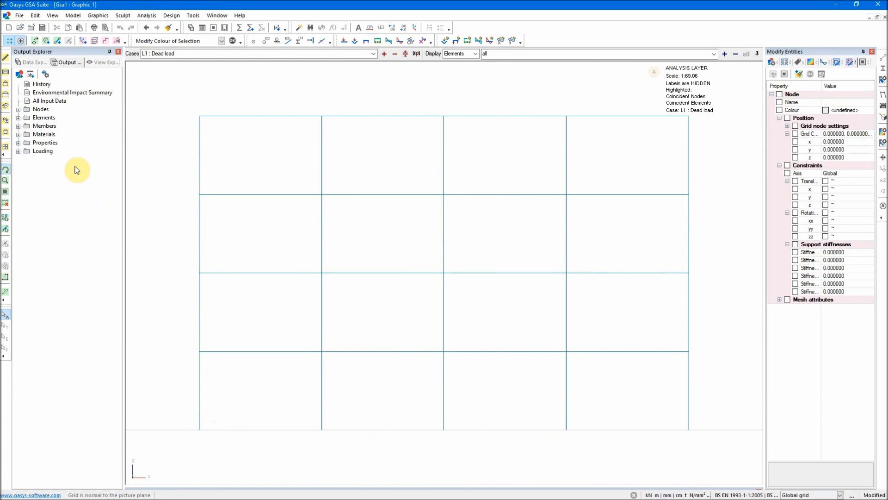
click(6, 107)
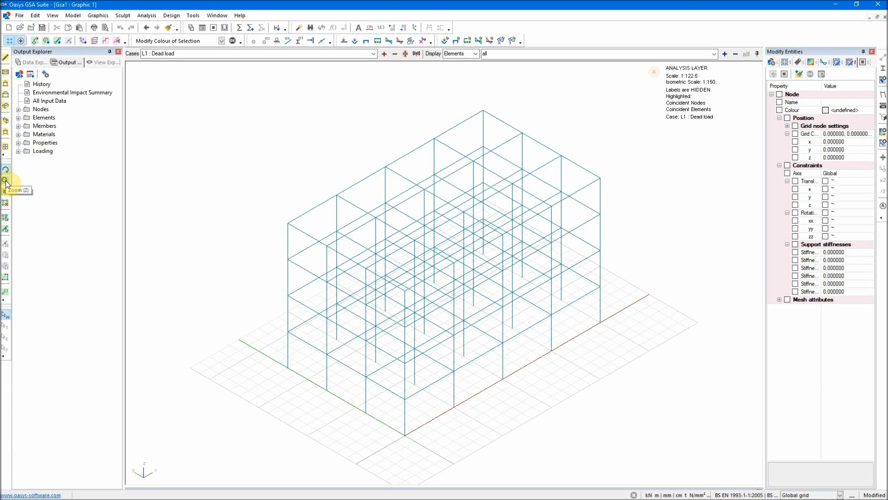
Toggle the drawing grid off and back on under the frame
click(7, 230)
click(9, 41)
click(10, 40)
click(10, 41)
click(10, 40)
click(10, 41)
click(10, 41)
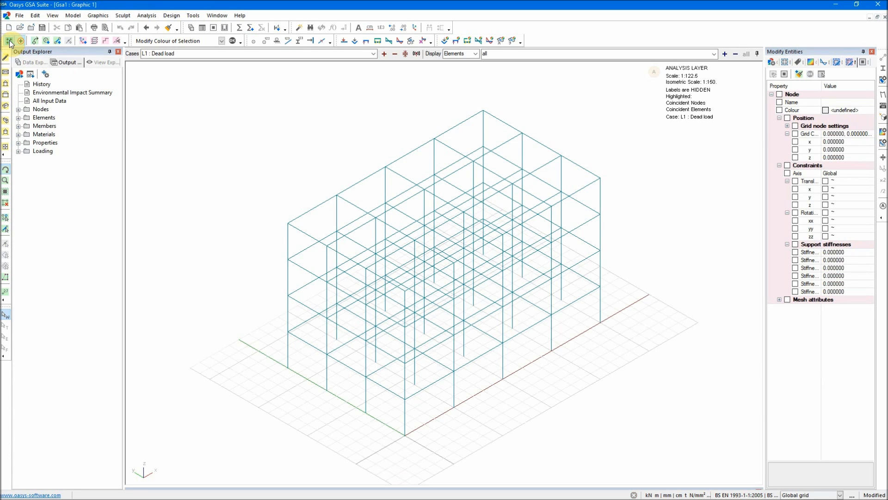
click(10, 41)
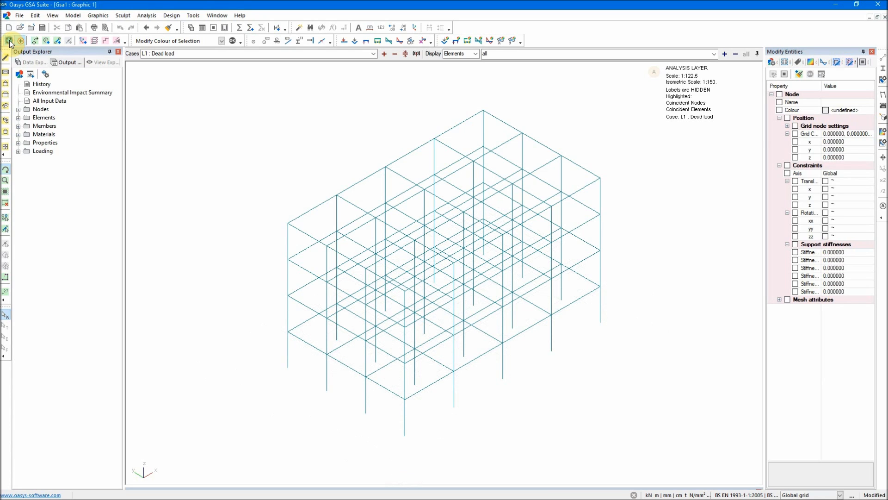
click(10, 41)
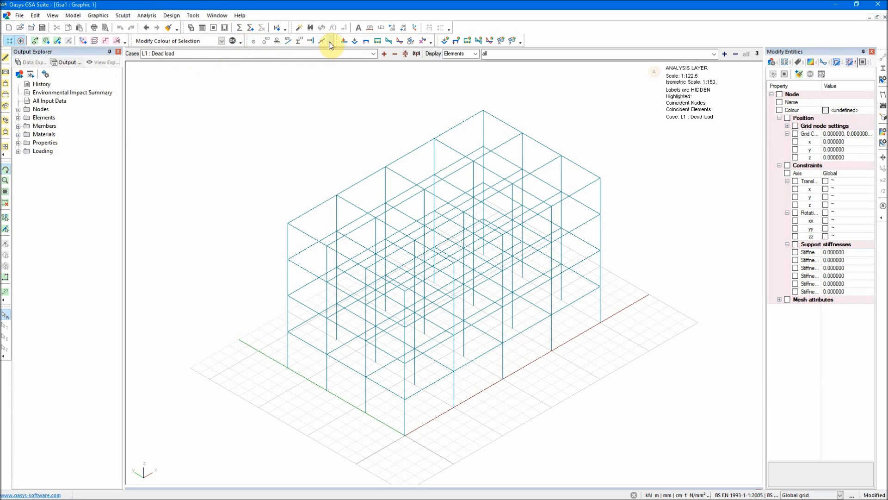
Display the node symbols on the frame, and label the node IDs briefly before hiding those labels again
click(254, 42)
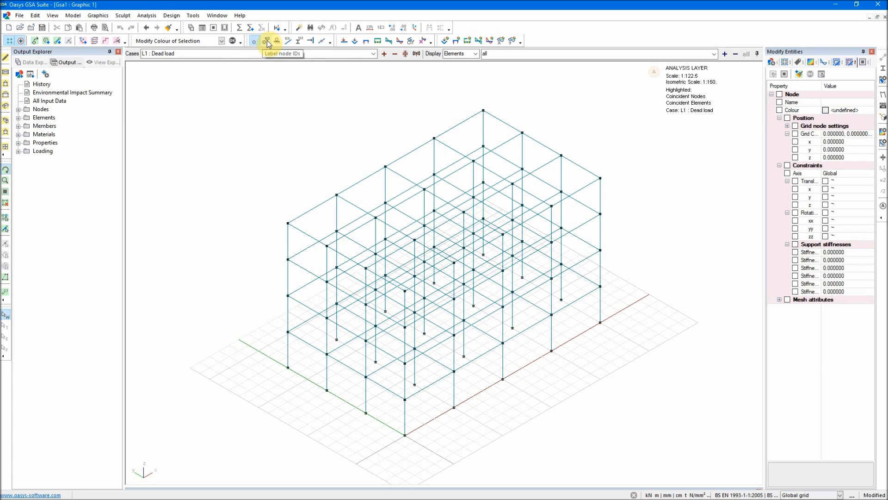
click(267, 40)
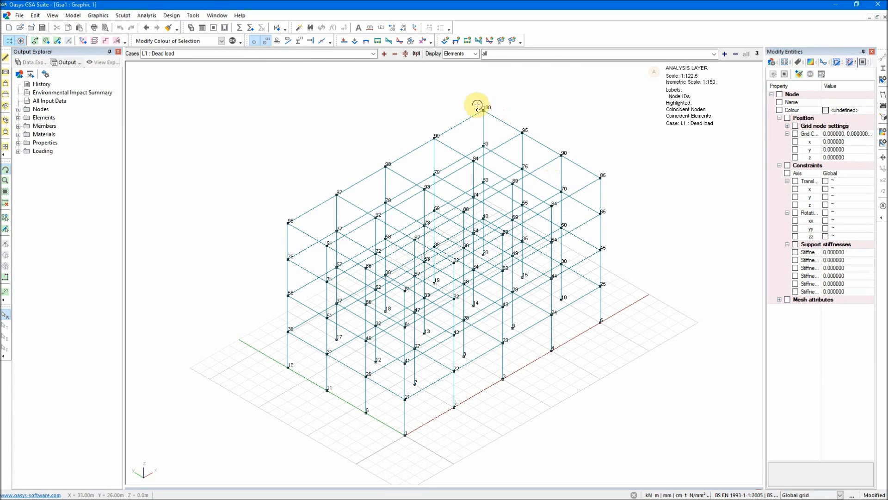
click(267, 40)
Label the restraints and rotate the frame to examine the supports at the column bases
click(277, 40)
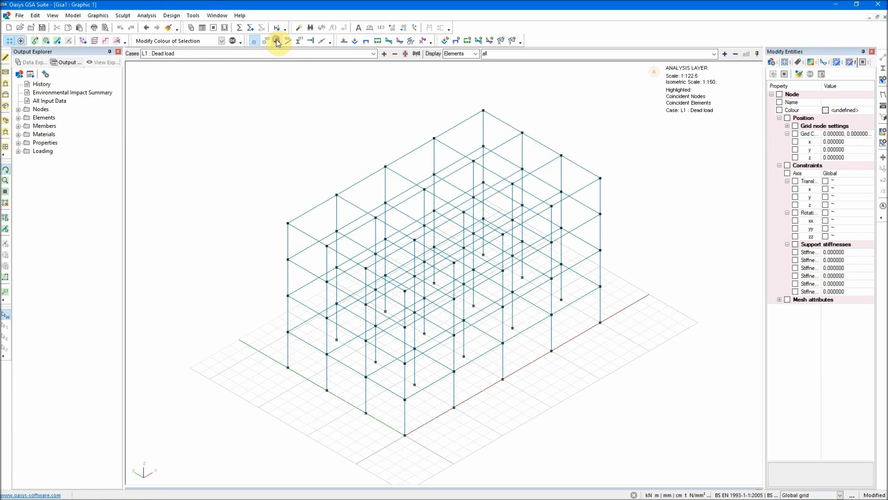
drag(587, 397, 541, 384)
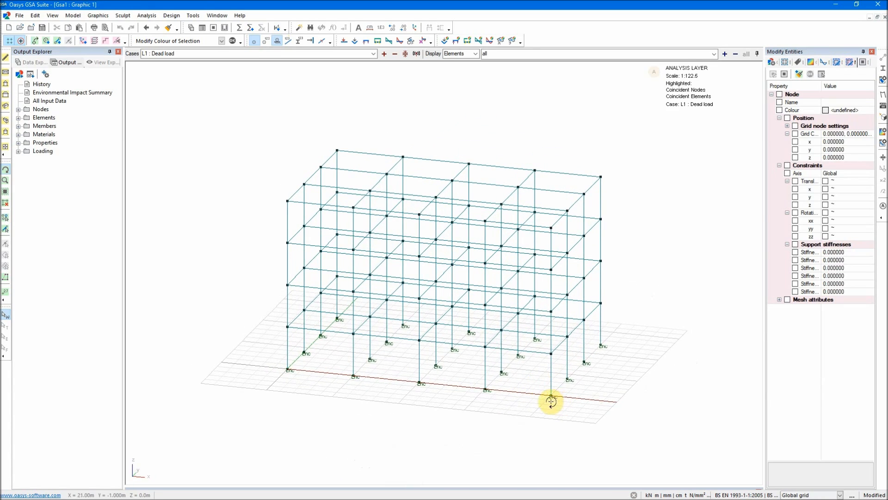
drag(314, 400, 346, 399)
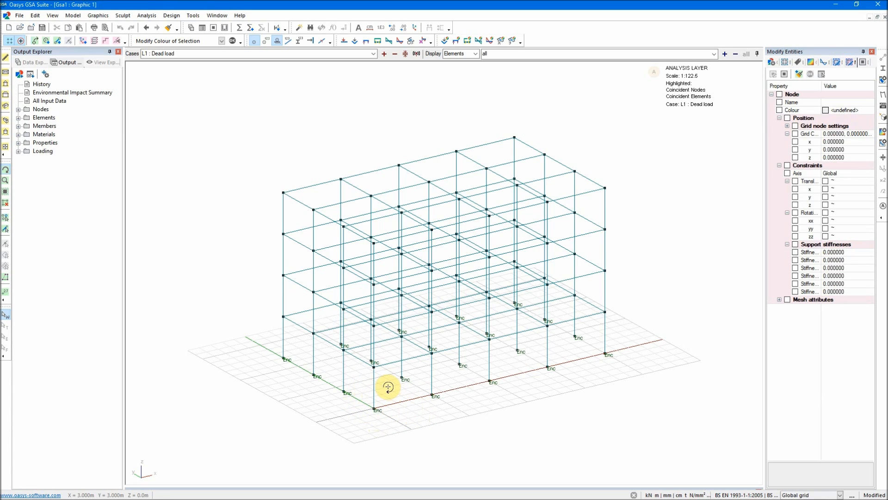
Examine the element ID labels, alone and together with the node IDs, and turn both off again
click(287, 41)
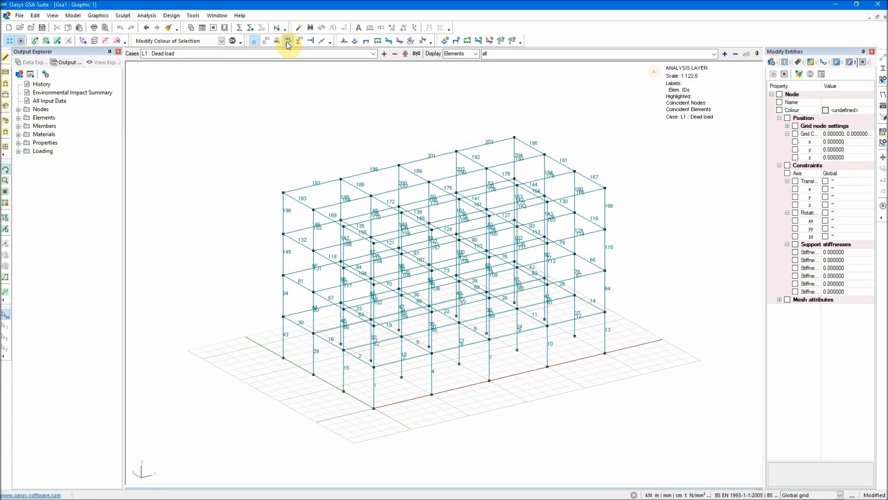
drag(322, 116, 307, 93)
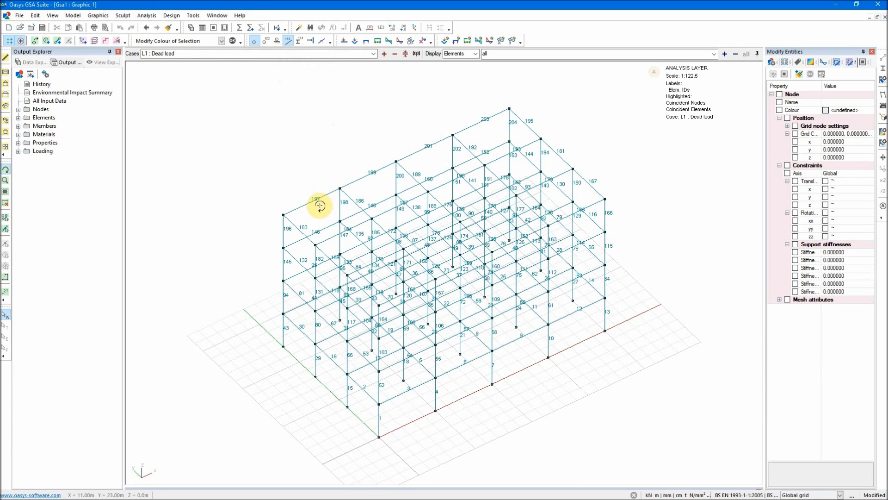
click(267, 41)
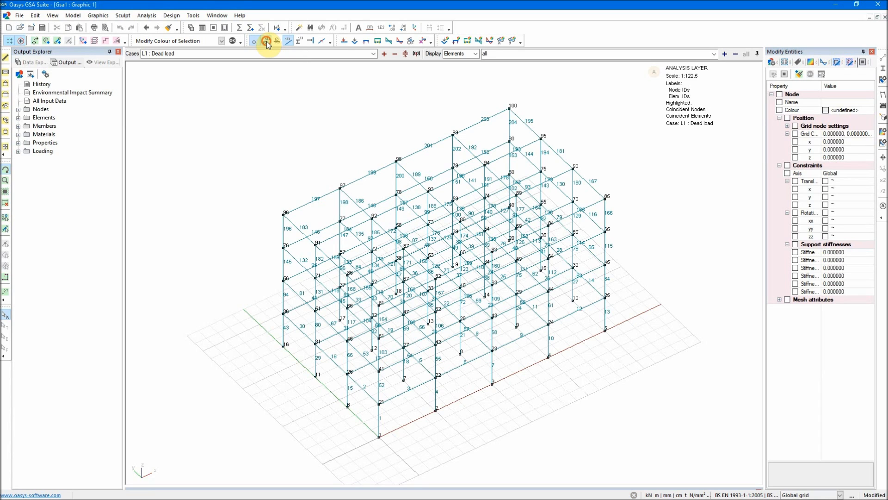
click(266, 41)
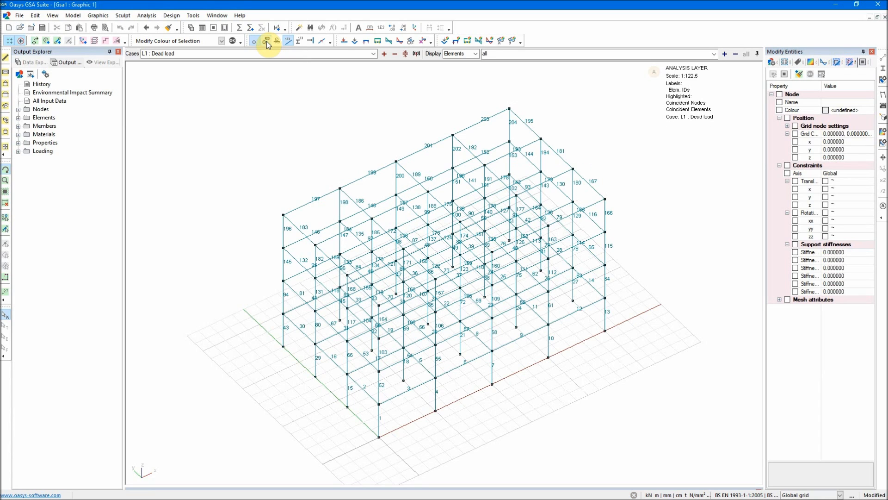
click(289, 41)
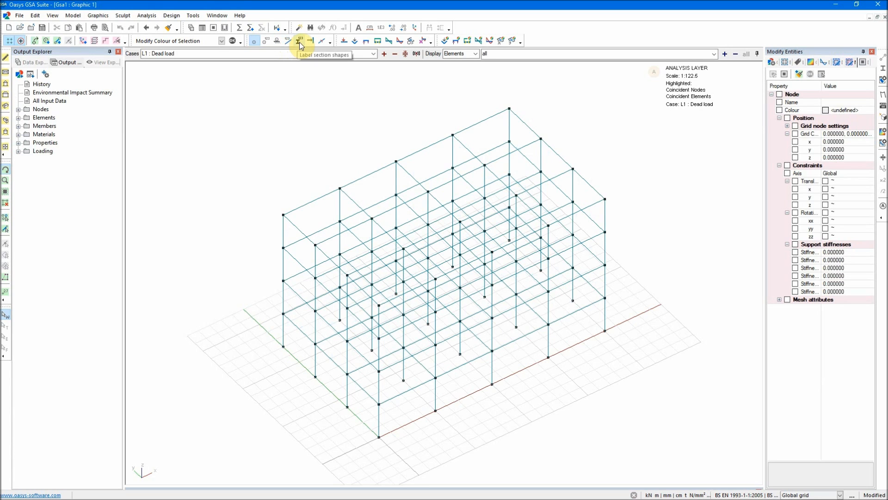
Label the section shapes on the beams and columns for inspection and hide them again
click(299, 43)
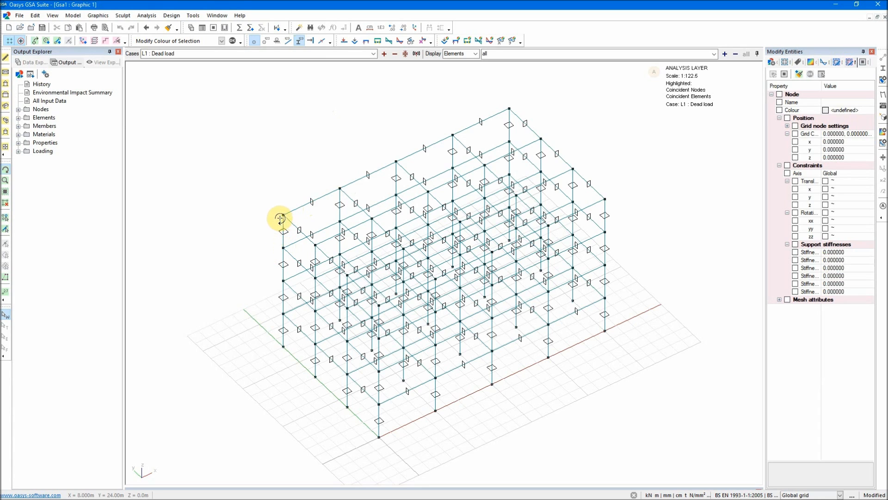
click(300, 41)
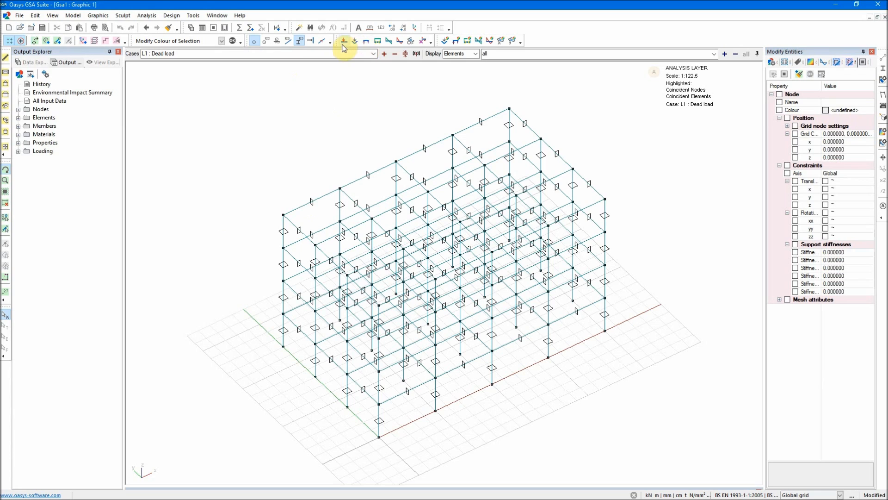
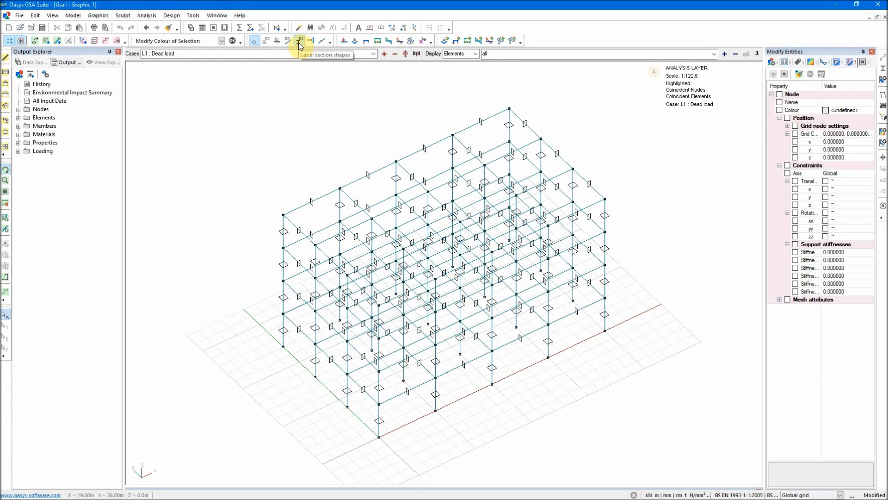
click(299, 41)
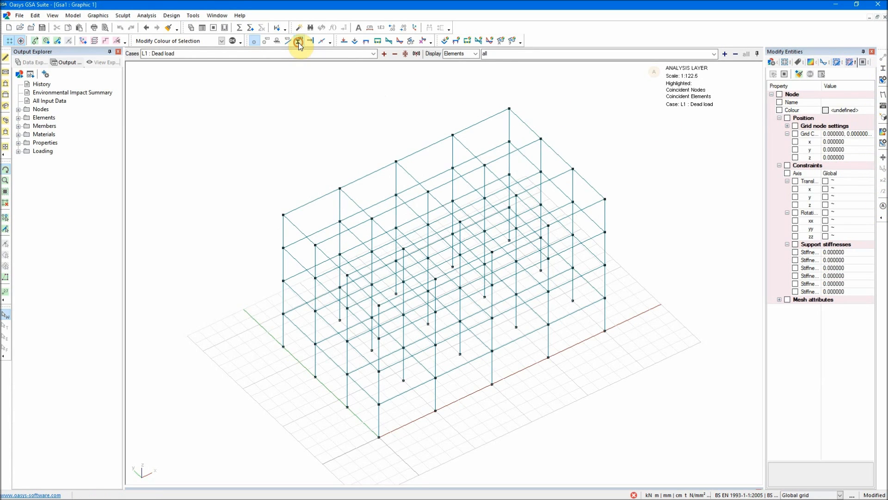
Display the beams and columns as 3D sections and examine the rendered frame up close
click(884, 60)
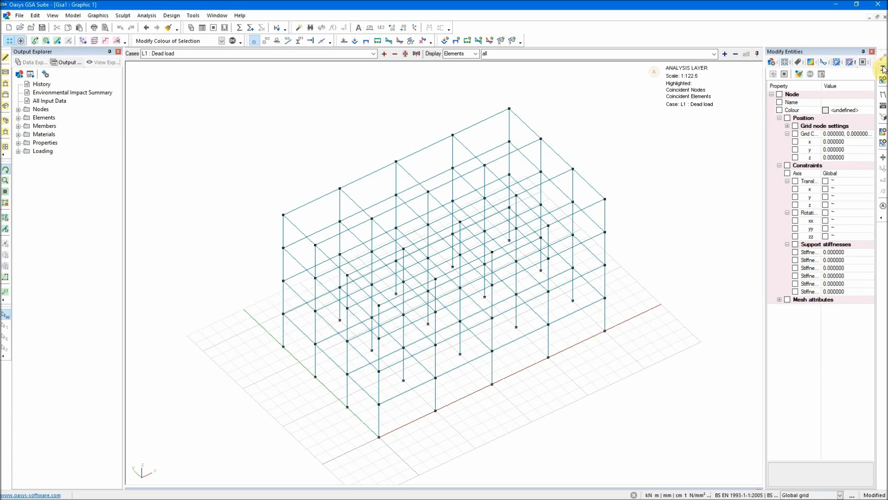
click(884, 70)
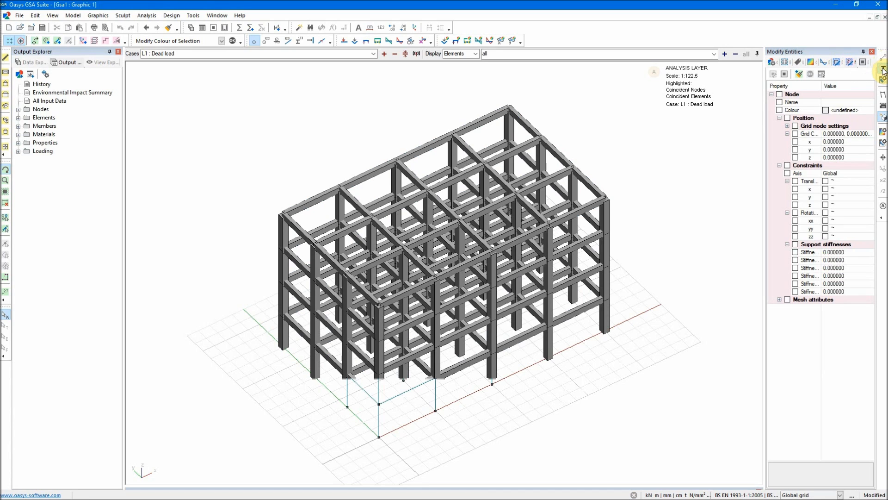
mouse_move(436, 264)
mouse_down()
mouse_move(432, 254)
mouse_move(376, 251)
mouse_move(406, 265)
mouse_move(452, 264)
mouse_up()
scroll(245, 247, up, 2)
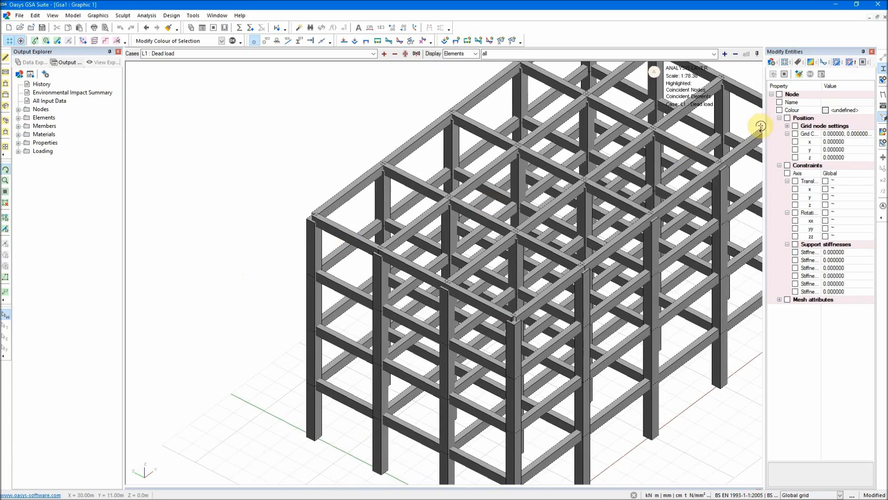
Shrink the elements in the 3D section display and inspect the separated members around the joints
click(885, 69)
click(885, 70)
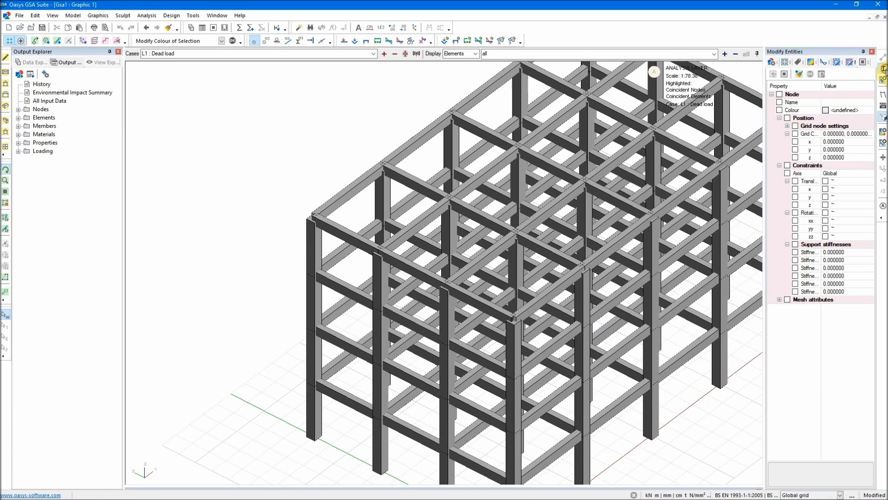
click(885, 70)
click(885, 70)
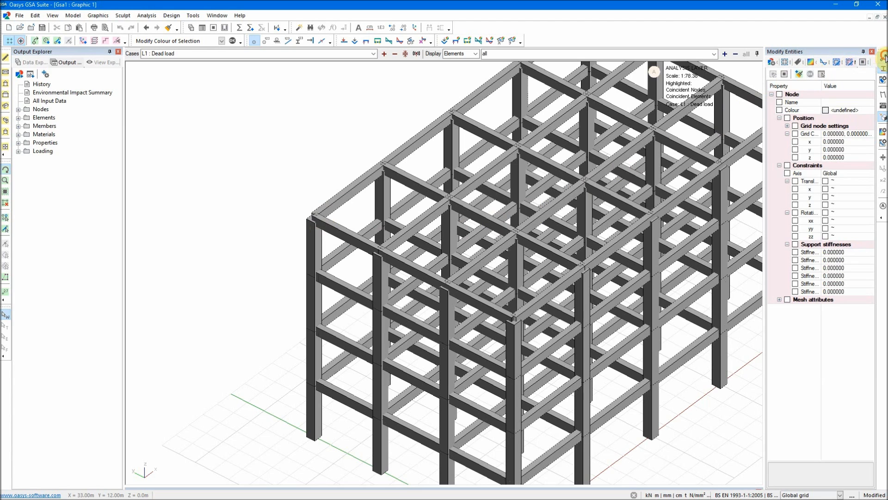
scroll(310, 222, up, 5)
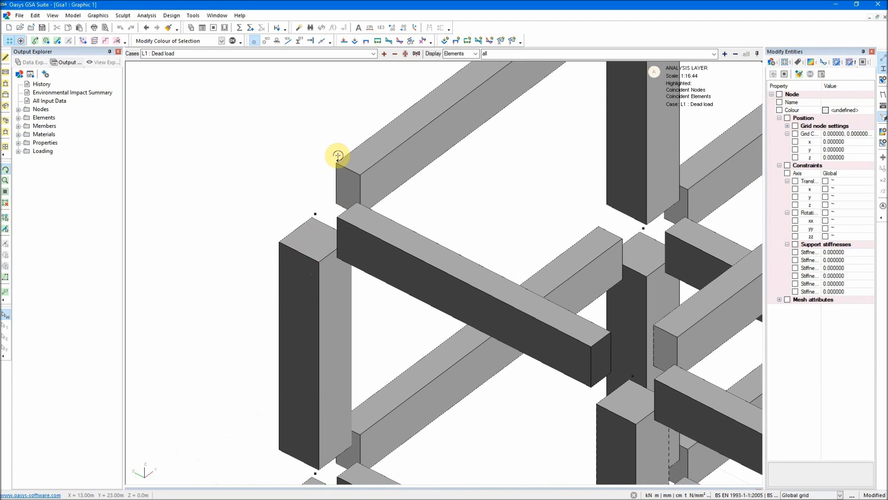
scroll(420, 206, down, 2)
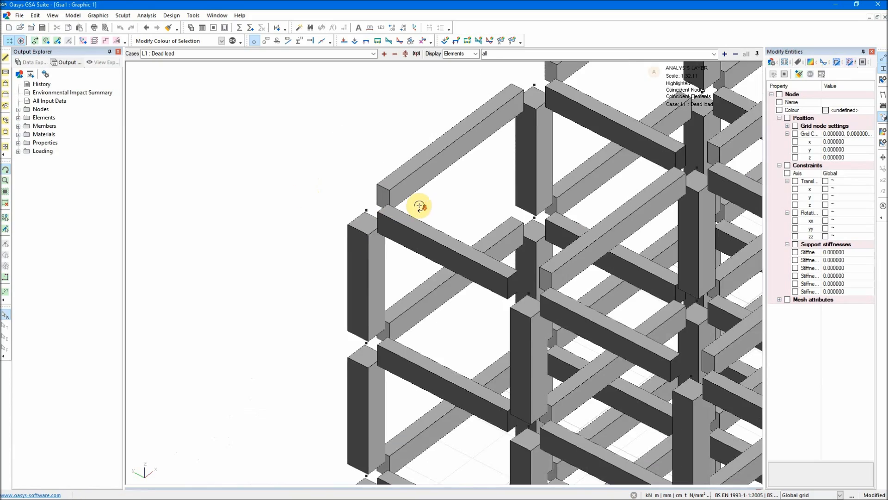
scroll(420, 206, down, 6)
mouse_move(518, 293)
mouse_down()
mouse_move(438, 287)
mouse_move(470, 298)
mouse_move(508, 293)
mouse_up()
drag(614, 265, 504, 282)
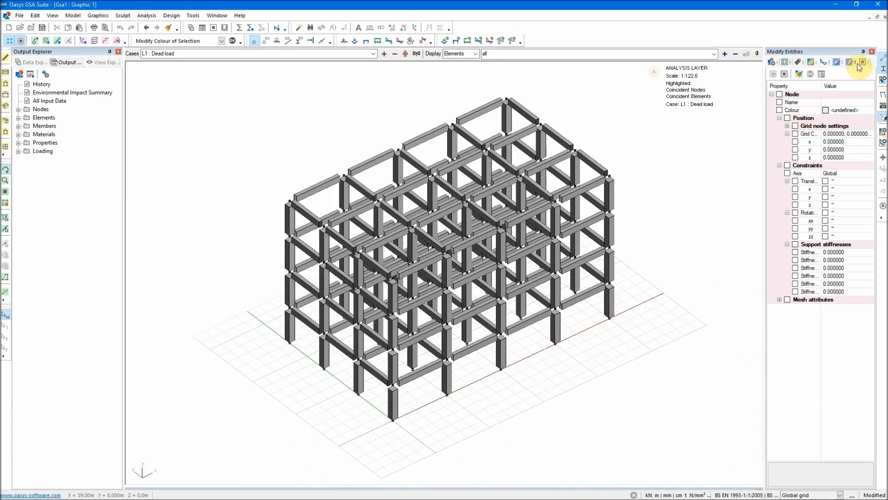
Return the shrunk frame to line display and label the node IDs, viewing it in 3D and in Y elevation
click(884, 68)
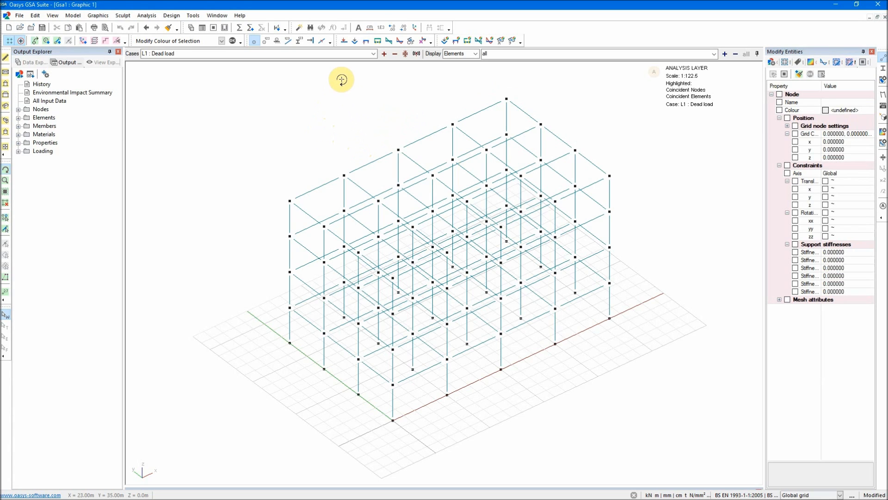
click(266, 41)
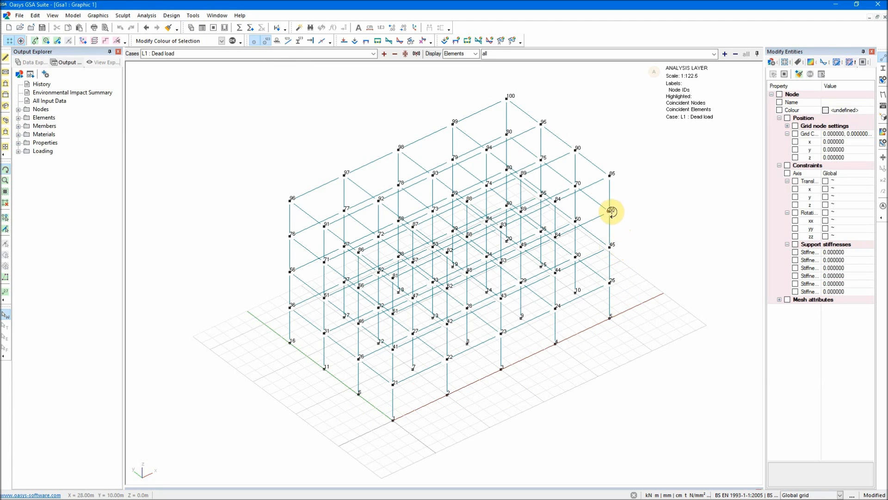
scroll(620, 199, up, 3)
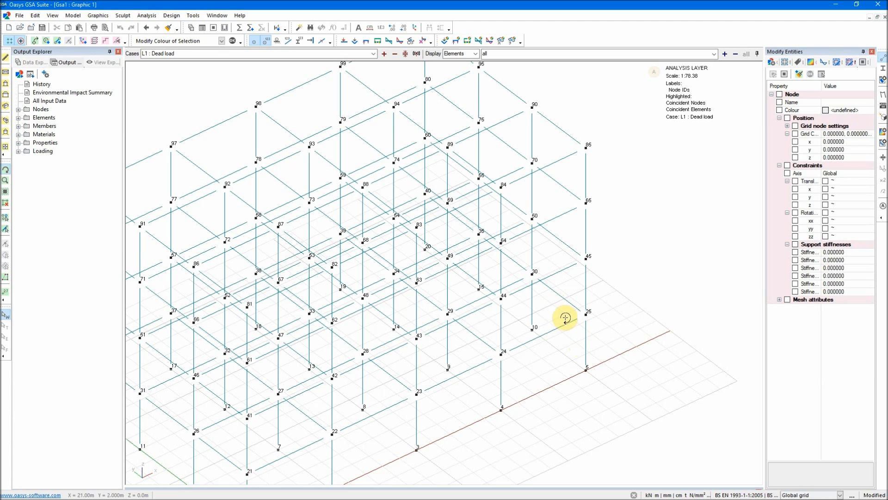
scroll(606, 298, down, 5)
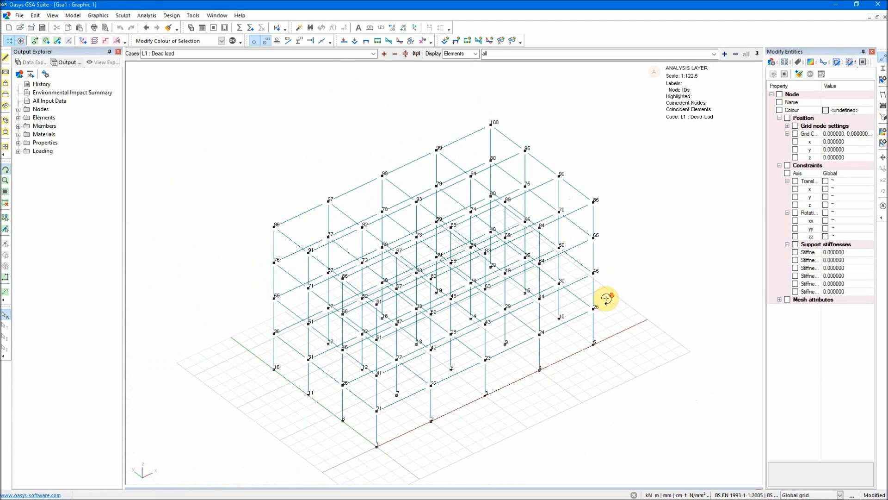
middle_drag(500, 401, 531, 377)
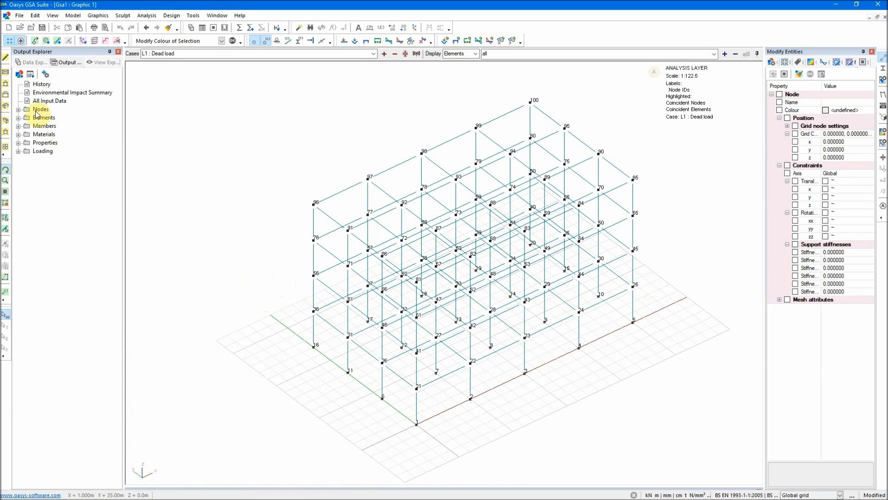
click(7, 96)
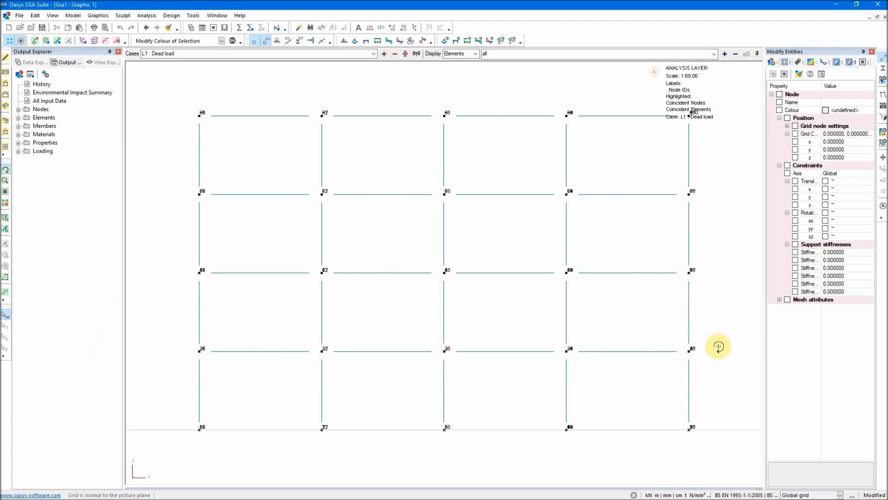
Select all nodes at the first floor level in the elevation and save the selection as the list "1st Floor Nodes"
click(7, 219)
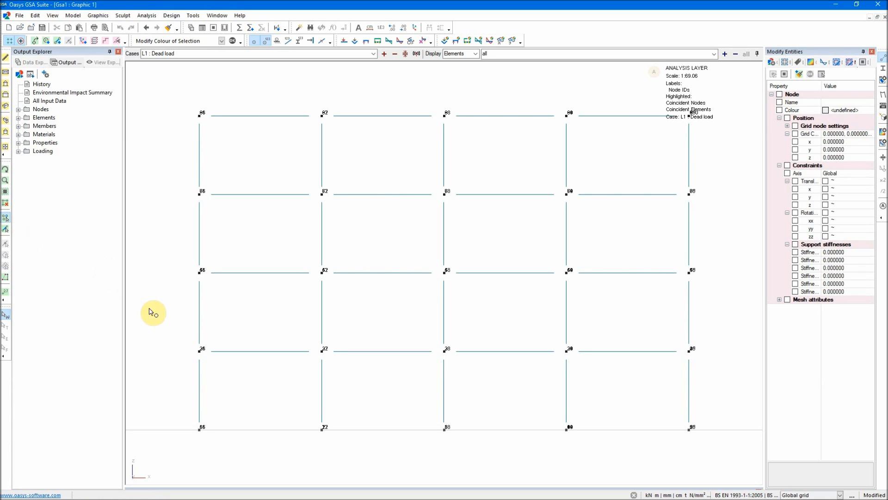
drag(161, 323, 735, 389)
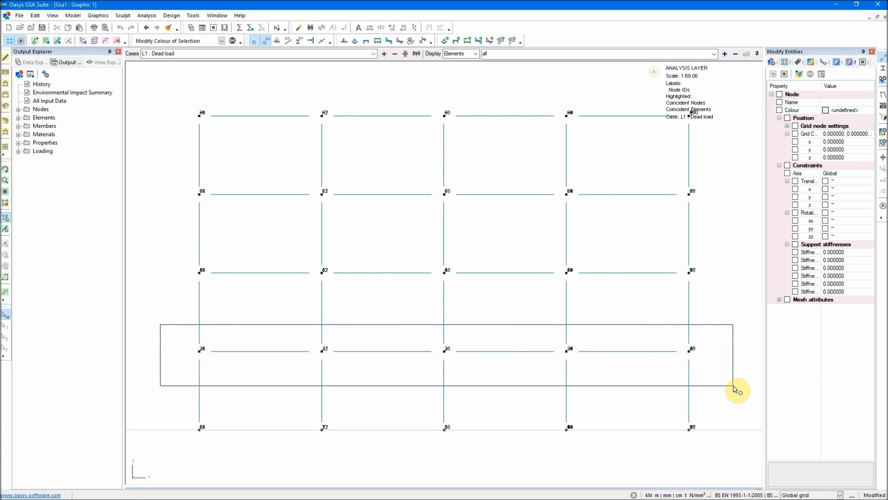
drag(735, 388, 735, 388)
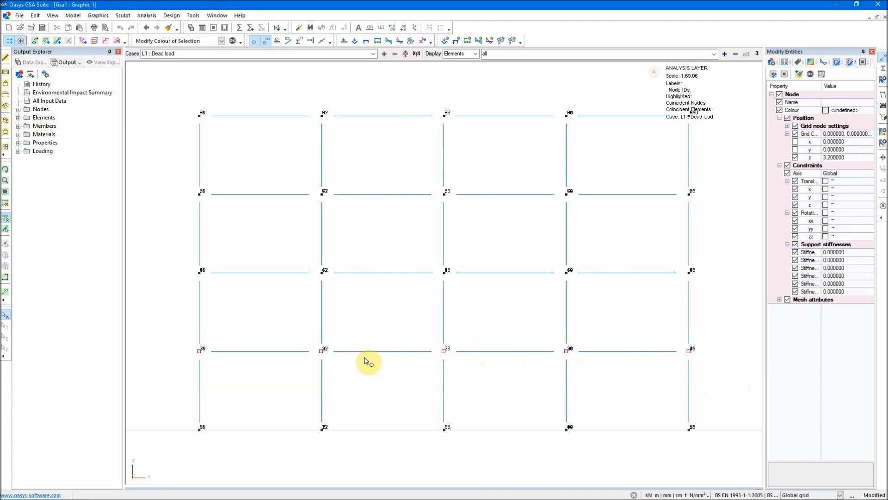
right_click(145, 298)
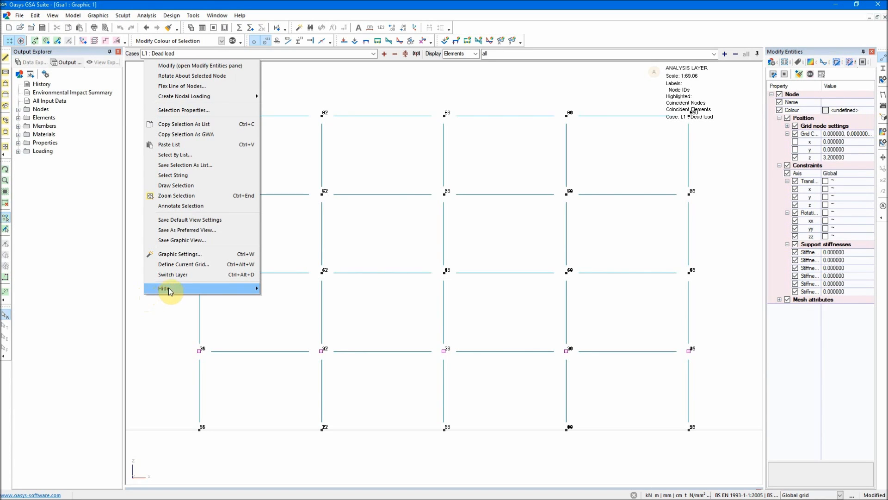
click(246, 165)
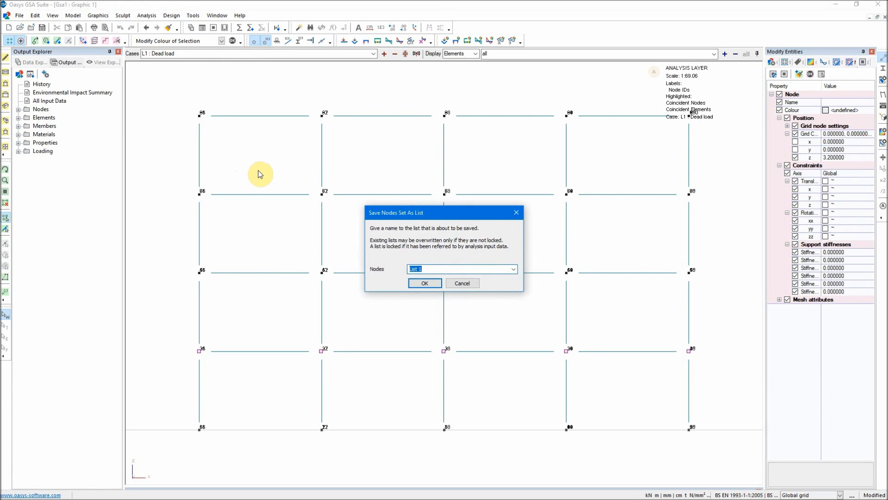
text(1)
click(425, 283)
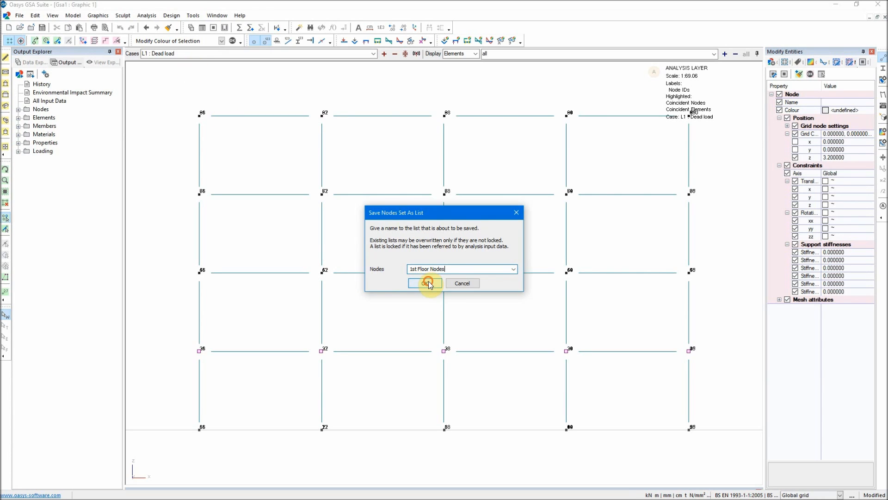
click(398, 315)
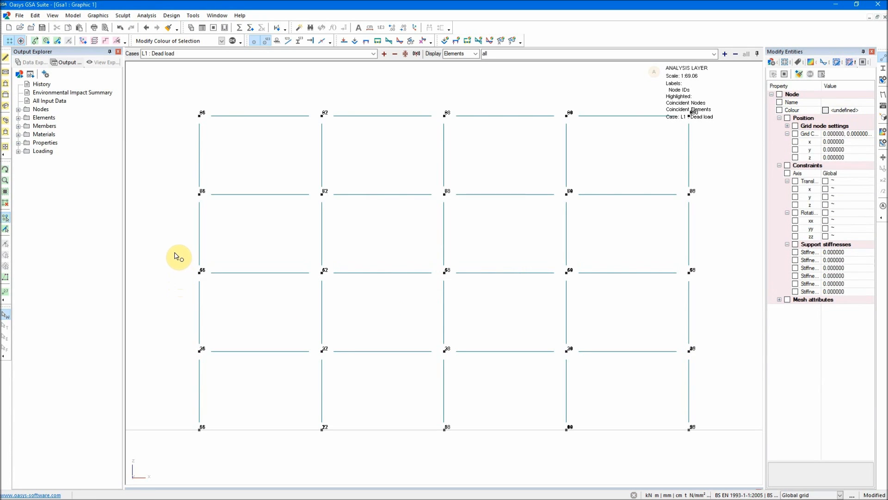
Select the second floor level's nodes, check them in the isometric view, and save them as the list "2nd Floor Nodes"
drag(160, 244, 737, 311)
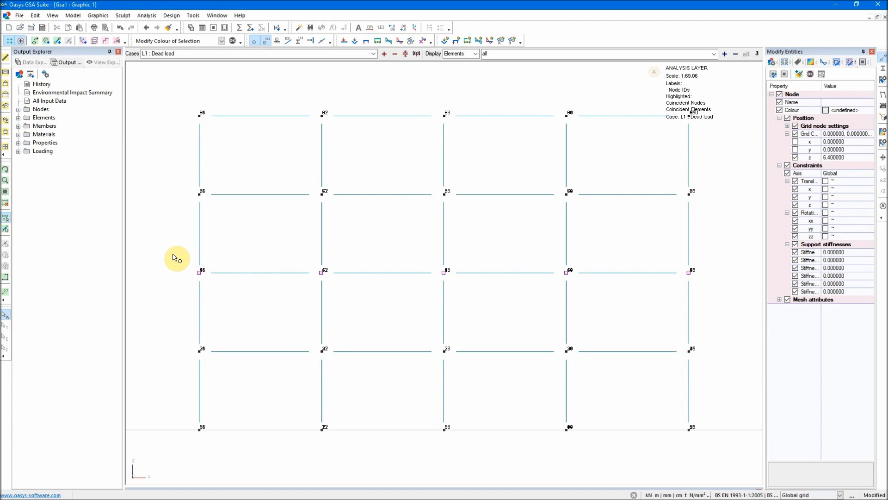
click(6, 107)
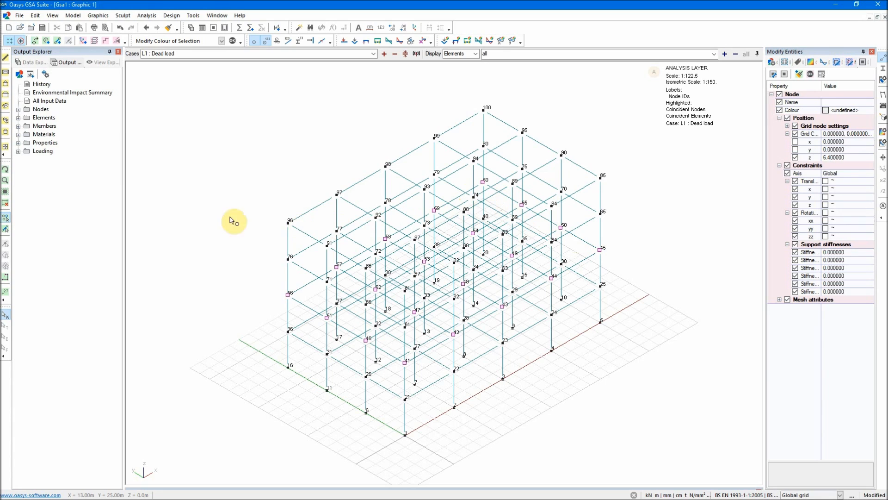
click(6, 95)
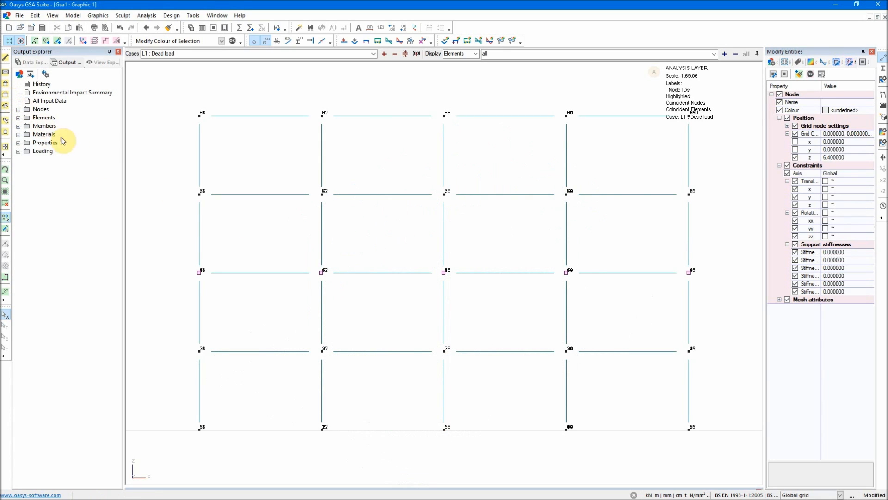
right_click(144, 219)
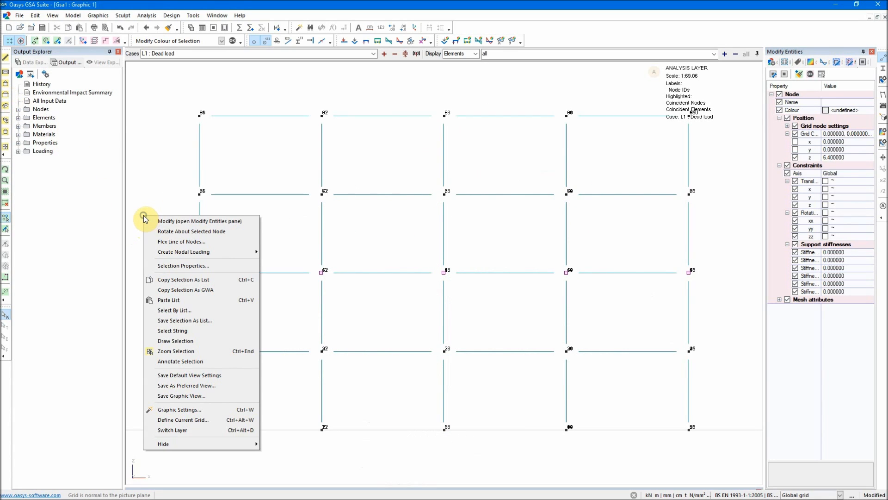
click(238, 321)
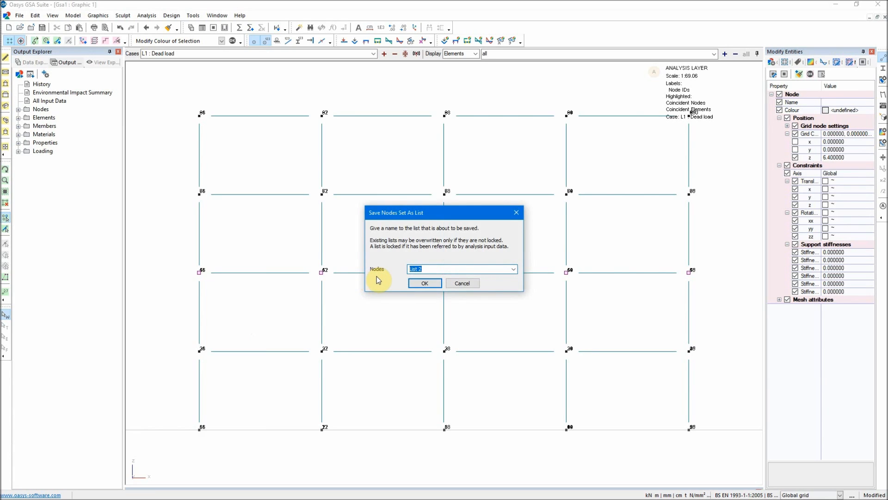
click(513, 269)
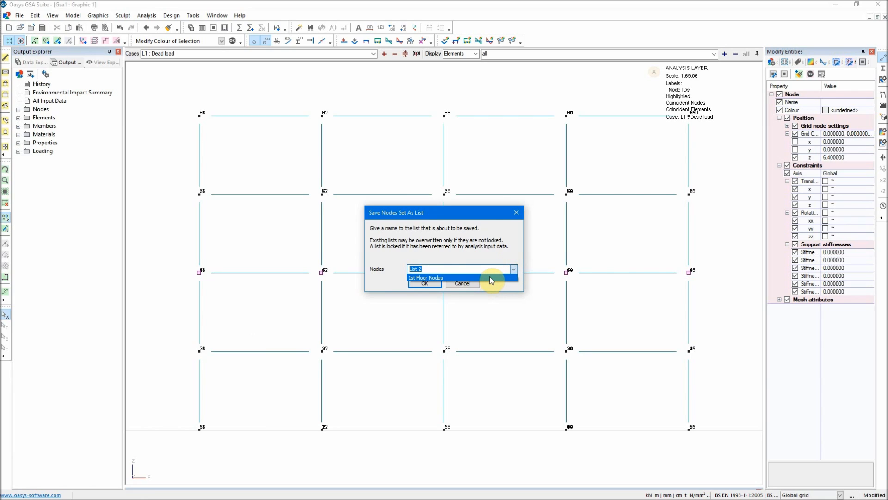
click(457, 268)
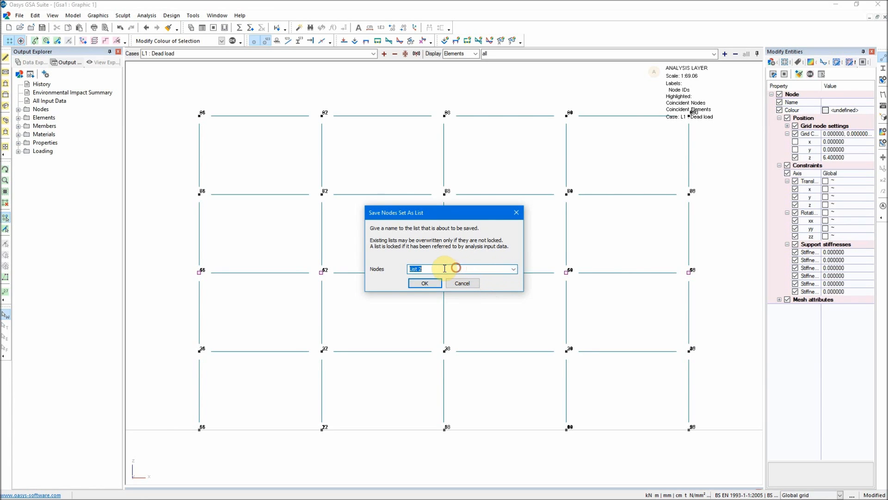
drag(444, 268, 391, 269)
text(2nd Floor Nodes)
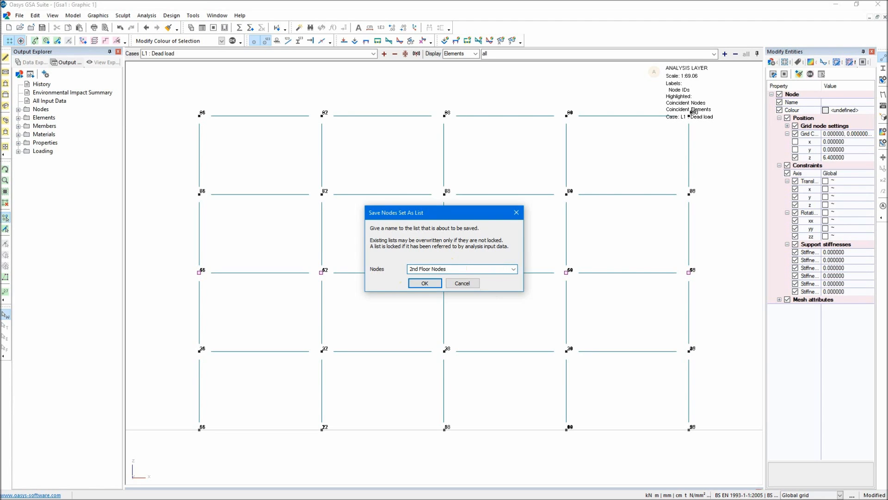
click(424, 282)
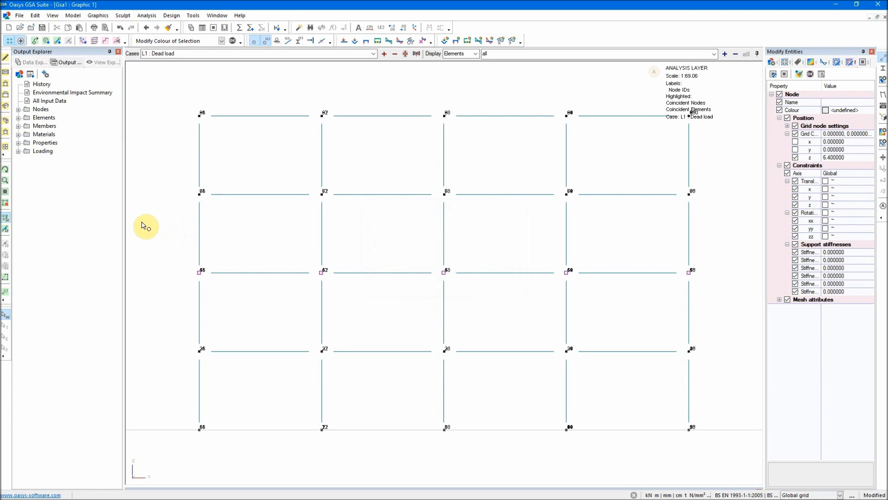
click(148, 209)
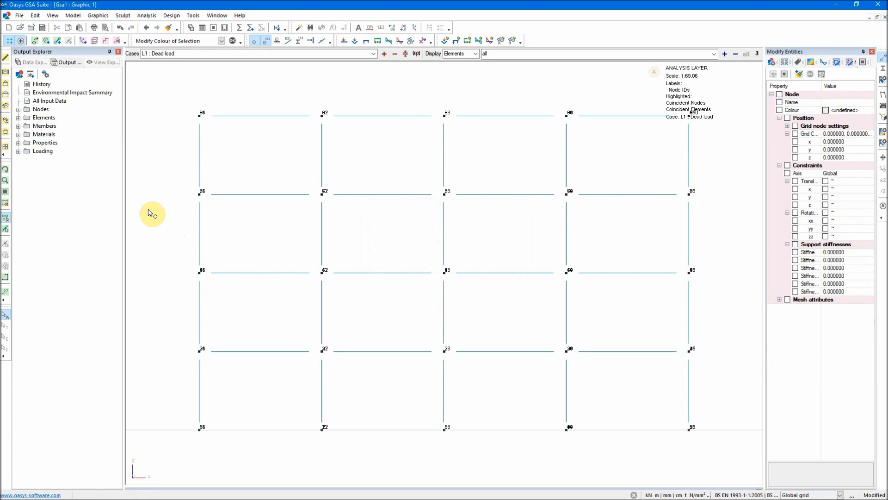
Select the third floor level's nodes, check them in the isometric view, and save them as the list "3rd Floor Nodes"
drag(153, 164, 745, 228)
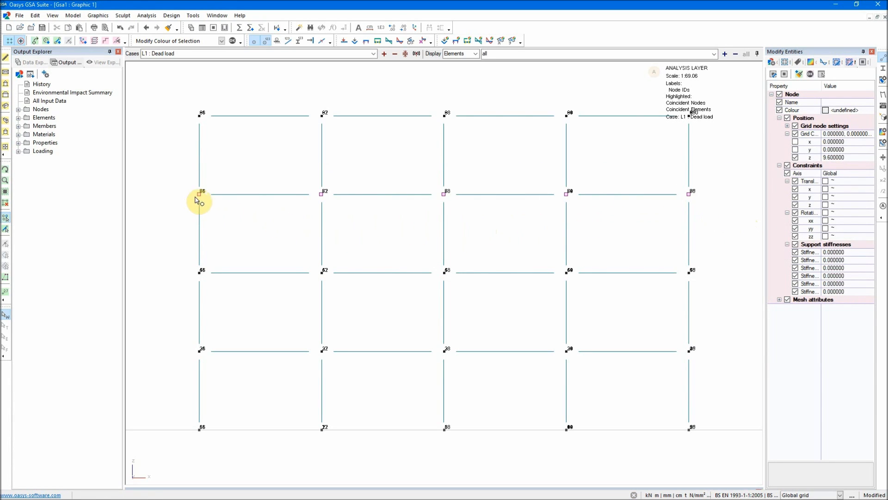
click(4, 108)
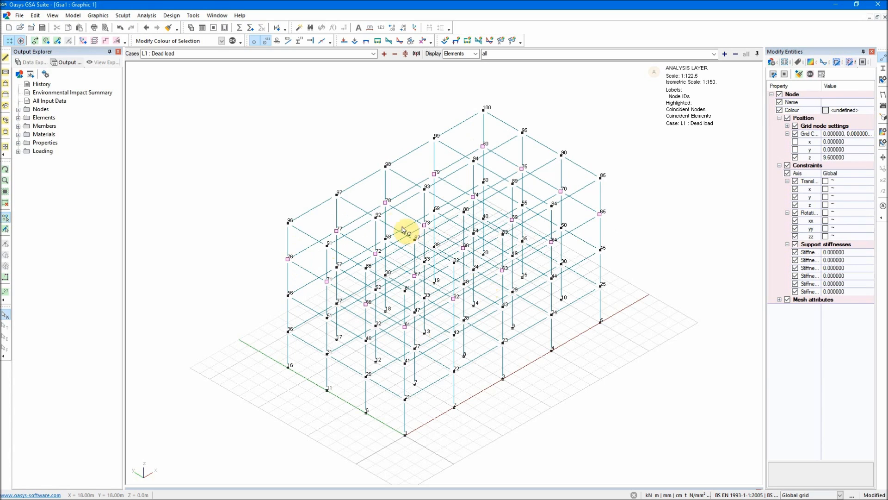
click(7, 94)
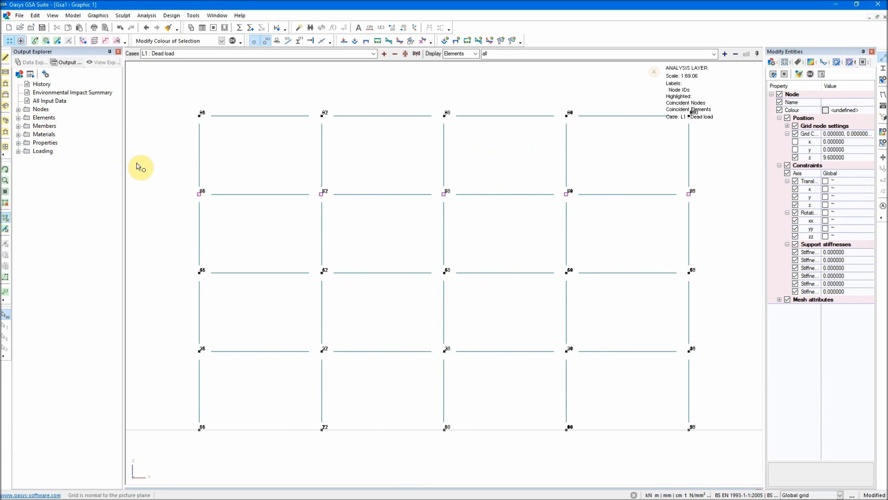
right_click(151, 139)
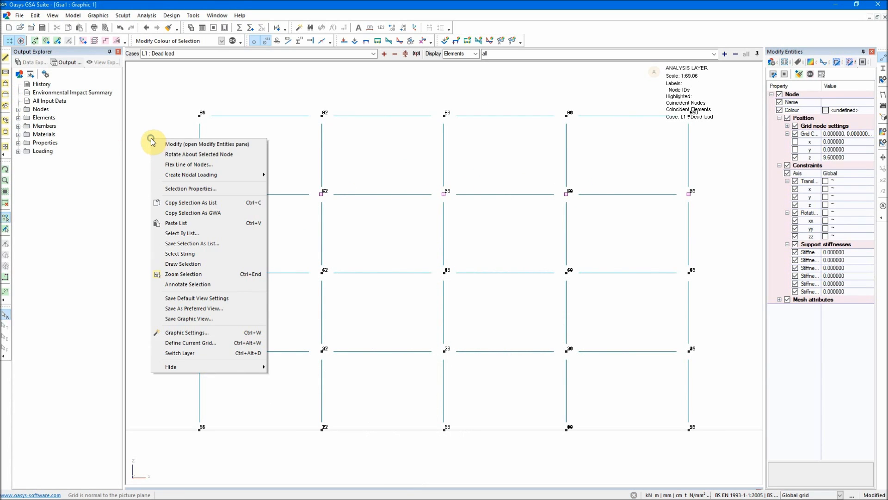
click(246, 243)
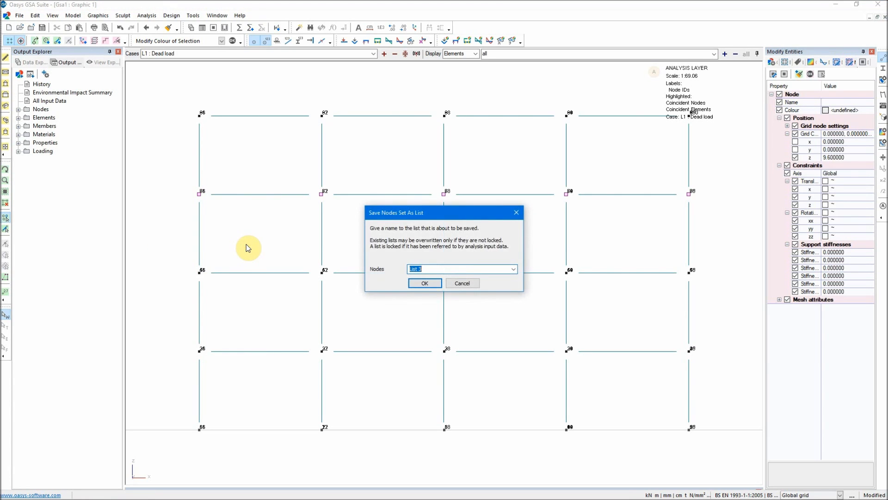
click(512, 269)
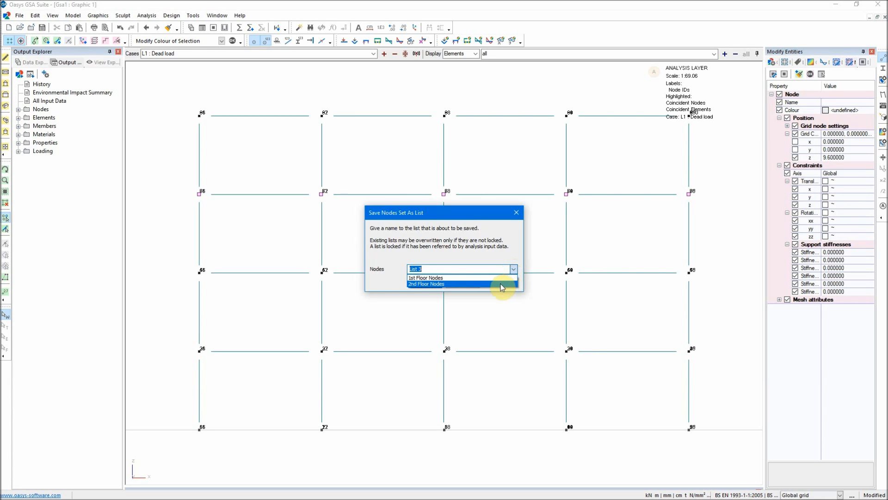
click(499, 283)
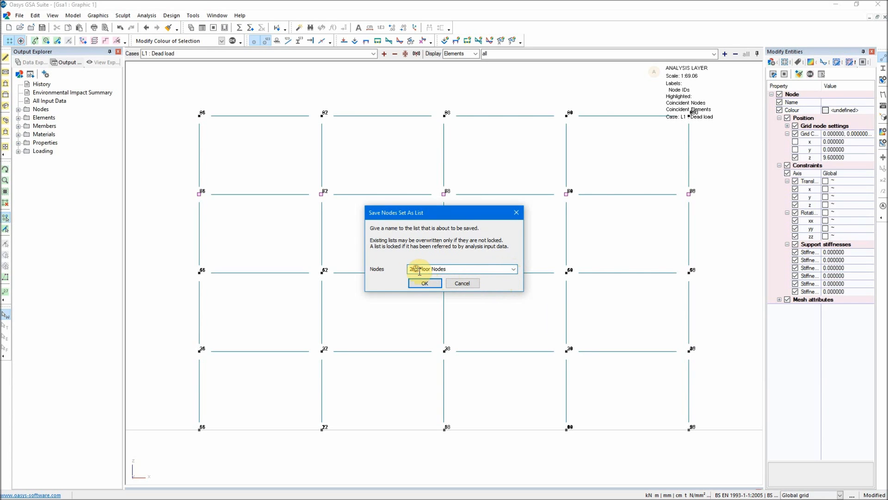
drag(418, 269, 409, 270)
text(3rd)
click(431, 285)
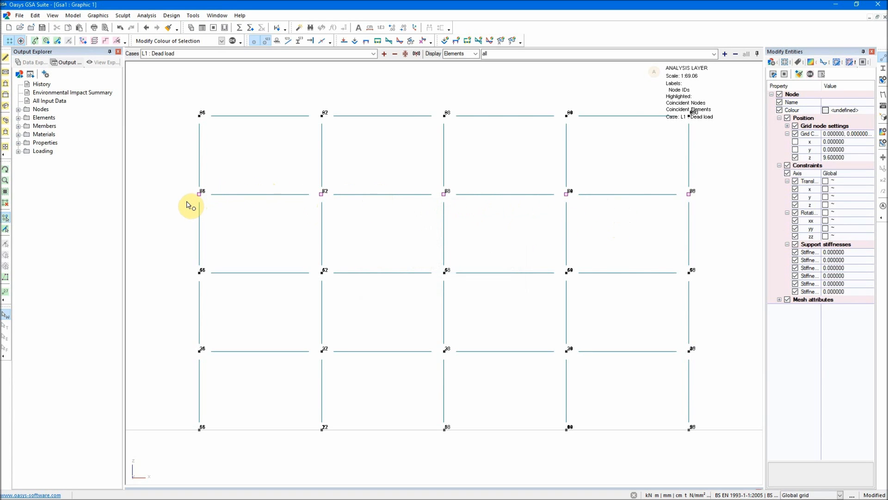
click(164, 172)
Save the topmost level's nodes as the list "4th Floor Nodes", then clear the selection and return to the isometric view
drag(165, 90, 739, 158)
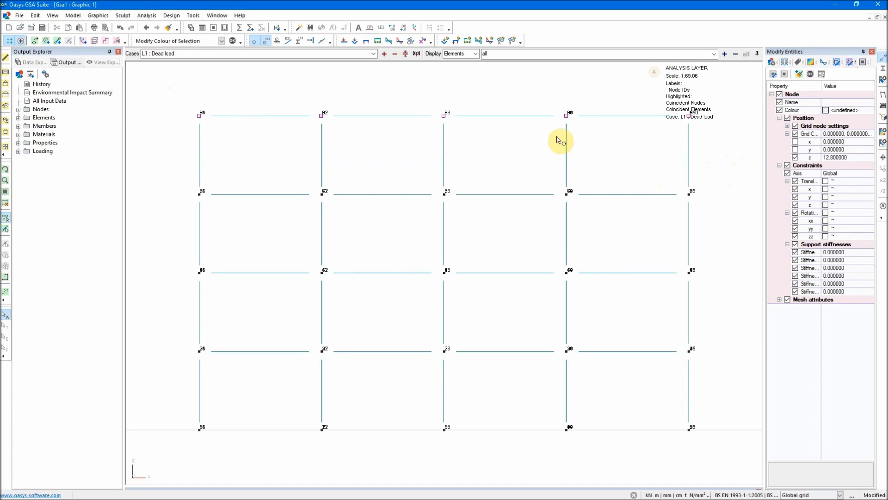
click(5, 106)
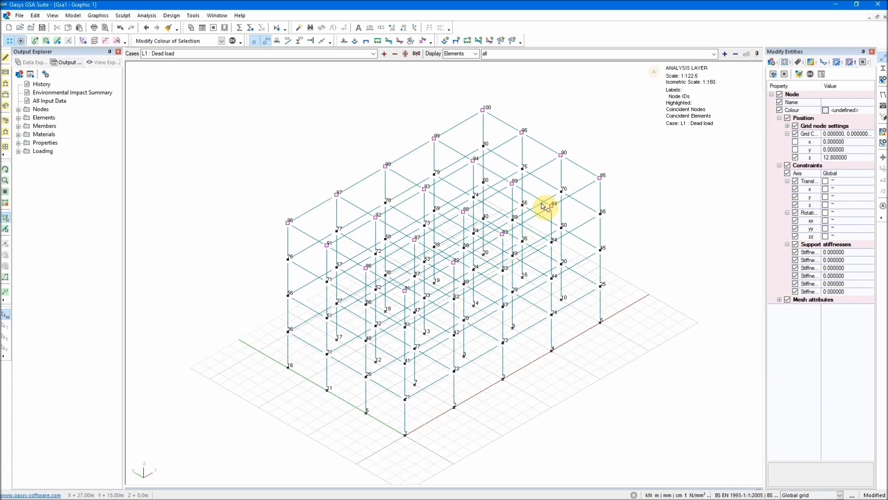
click(6, 96)
right_click(147, 142)
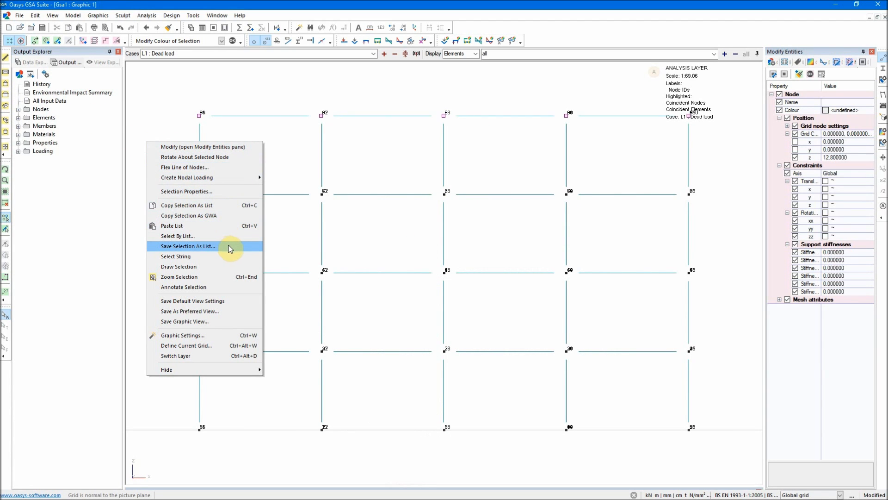
click(243, 249)
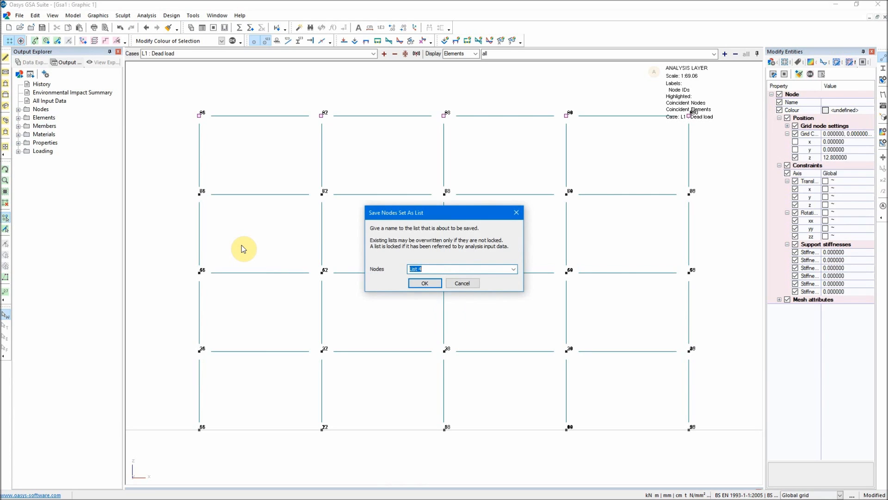
text(Node)
key(BackSpace)
key(BackSpace)
key(BackSpace)
click(513, 269)
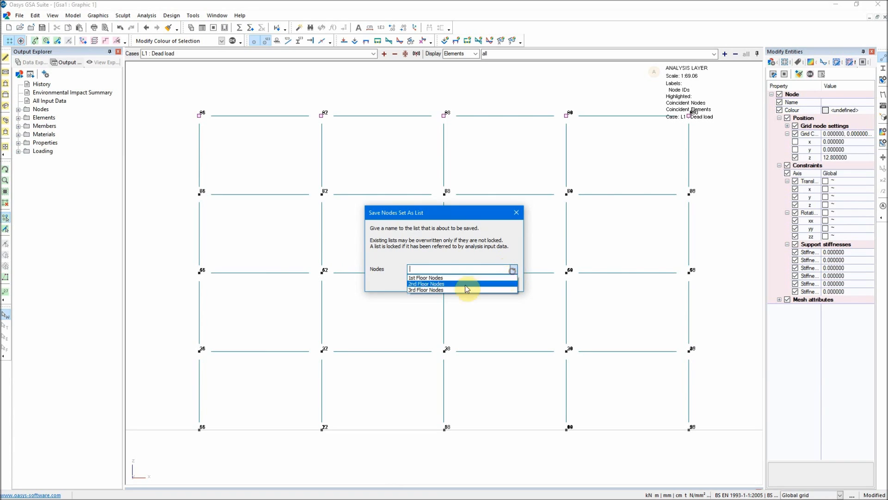
click(432, 290)
click(415, 267)
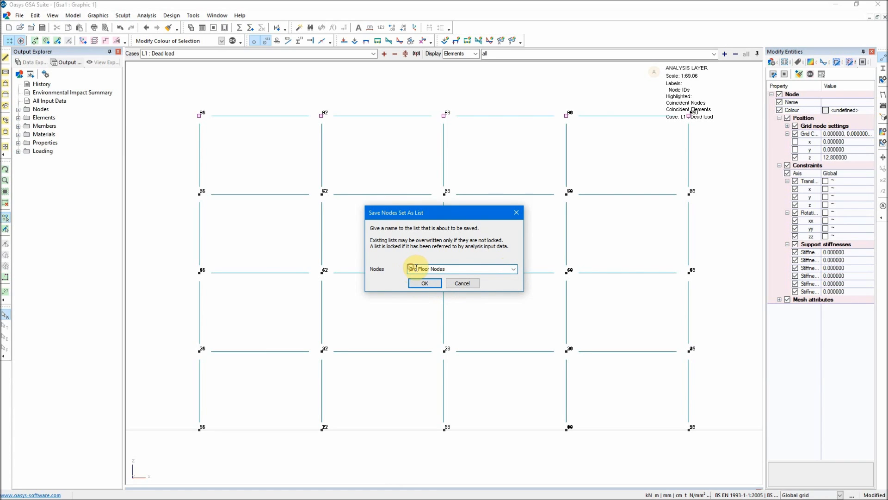
double_click(414, 268)
text(4th)
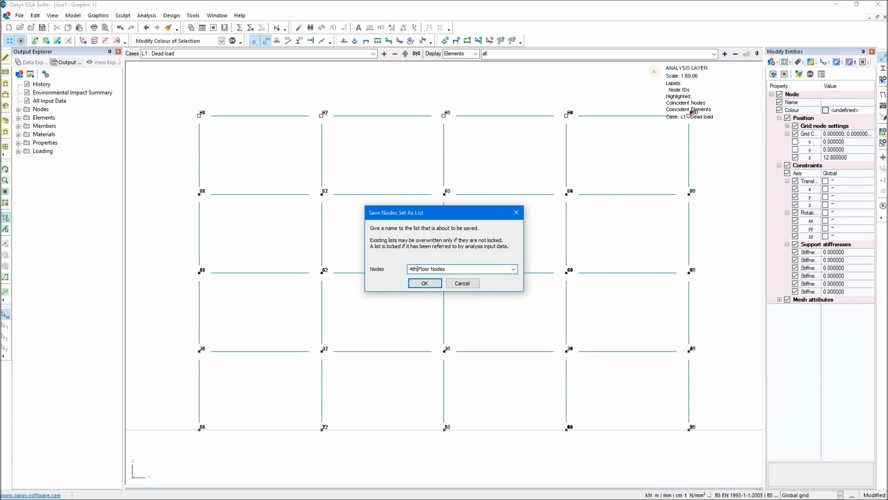
click(437, 283)
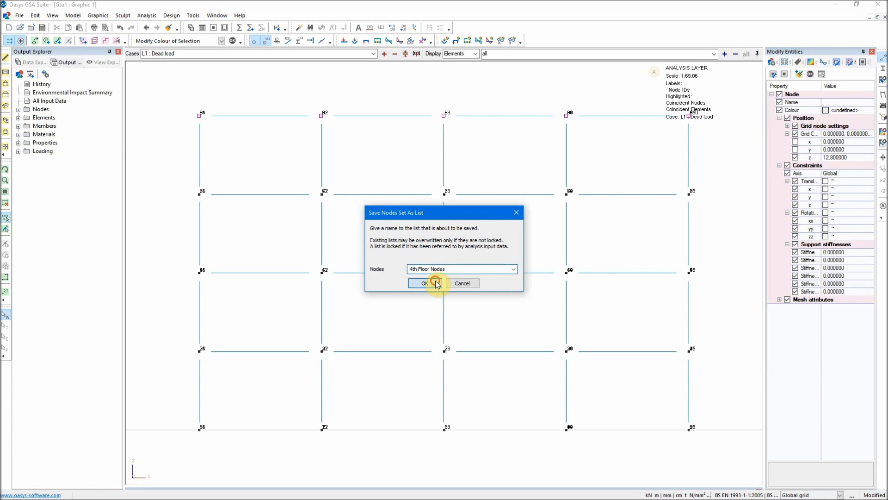
click(158, 154)
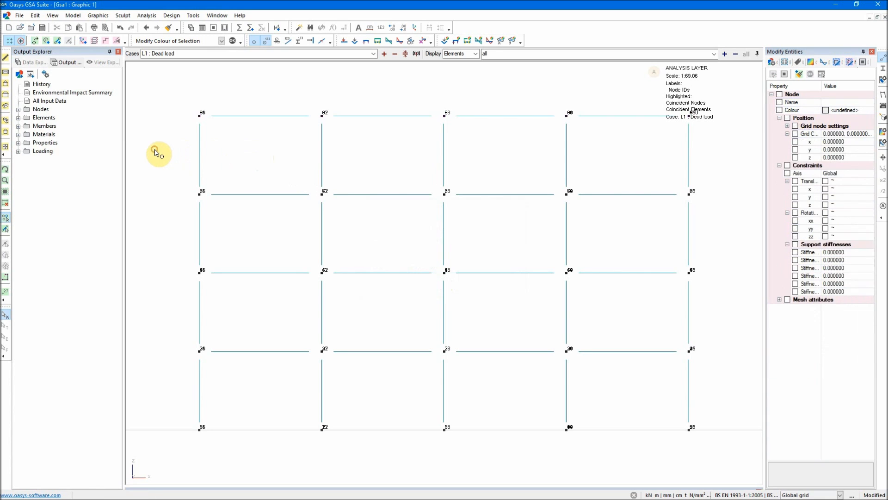
click(6, 108)
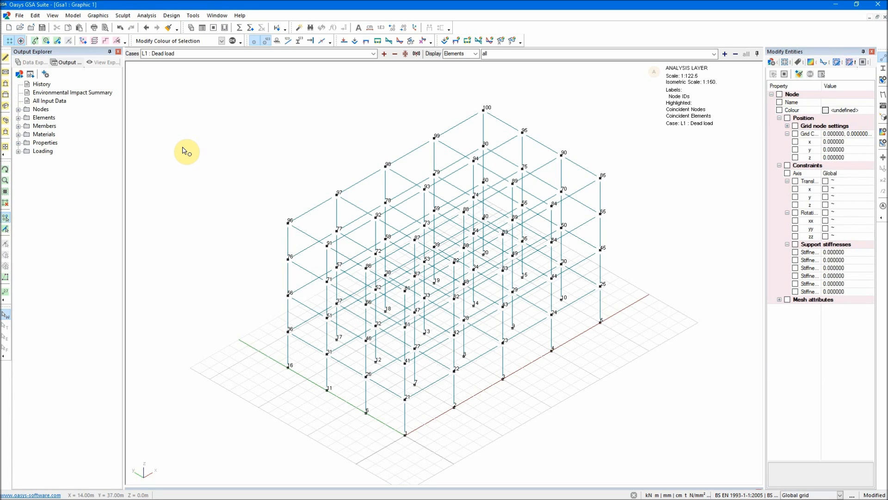
Examine the Generalised Restraints and Rigid Constraints tables and a blank rigid constraint definition, returning to the graphic view of the frame
click(29, 65)
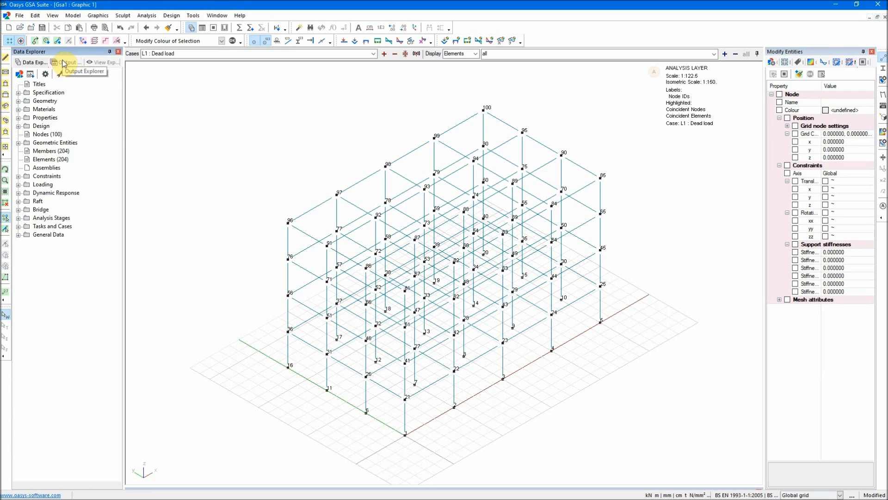
click(65, 63)
click(24, 63)
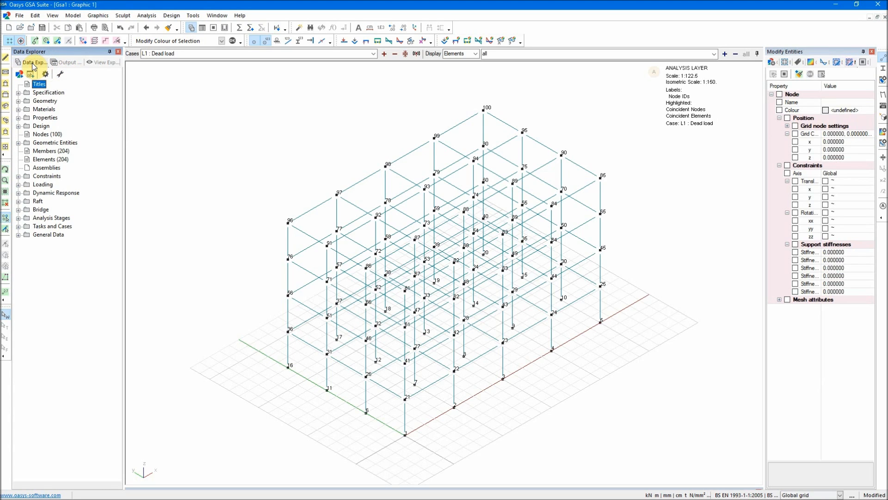
double_click(59, 178)
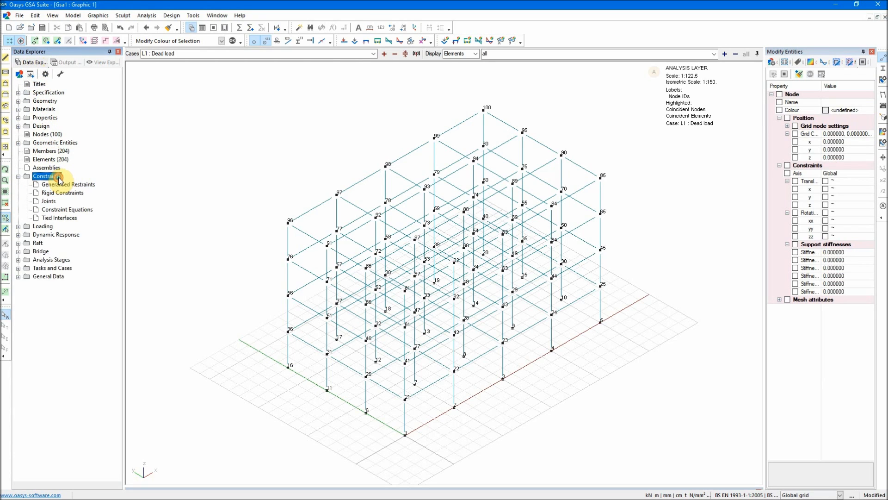
double_click(90, 189)
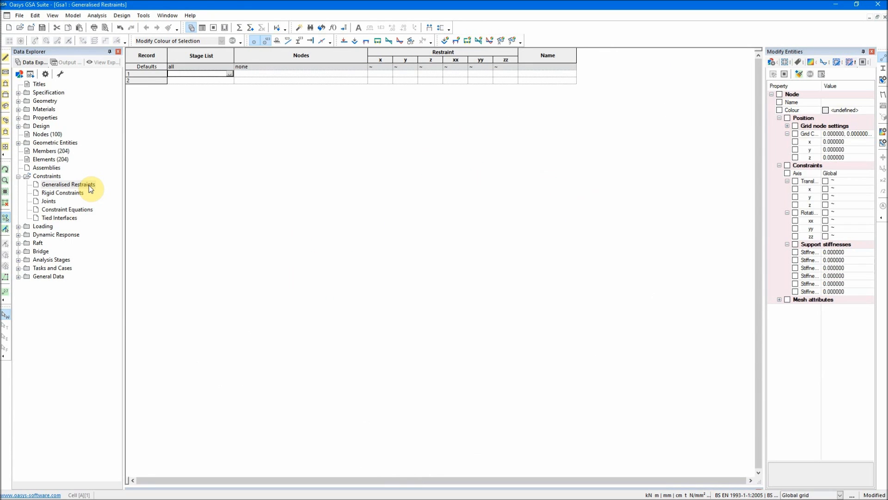
double_click(77, 193)
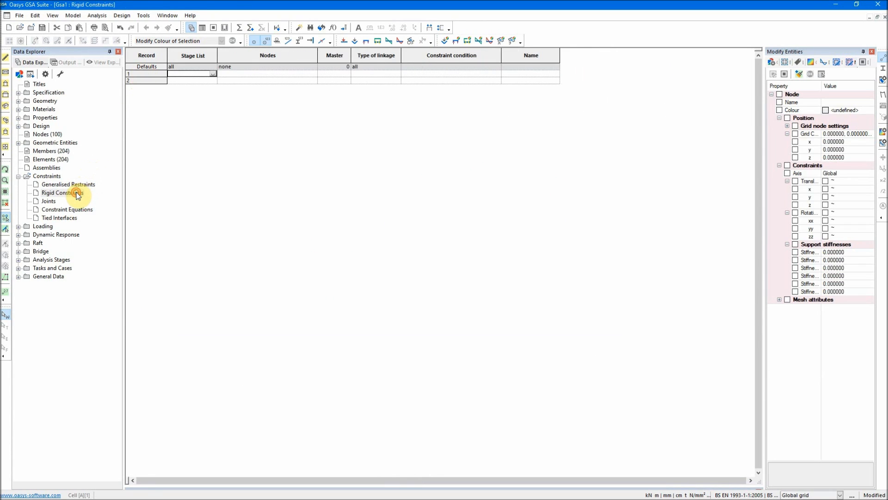
double_click(146, 75)
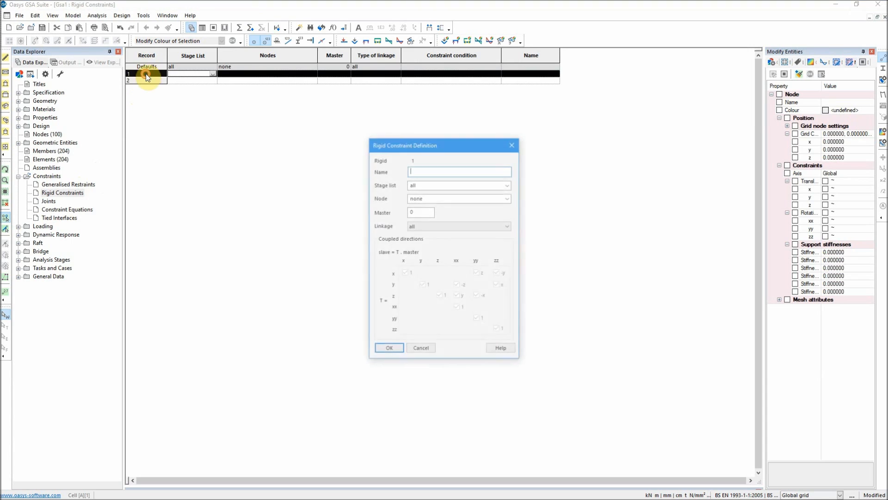
click(512, 147)
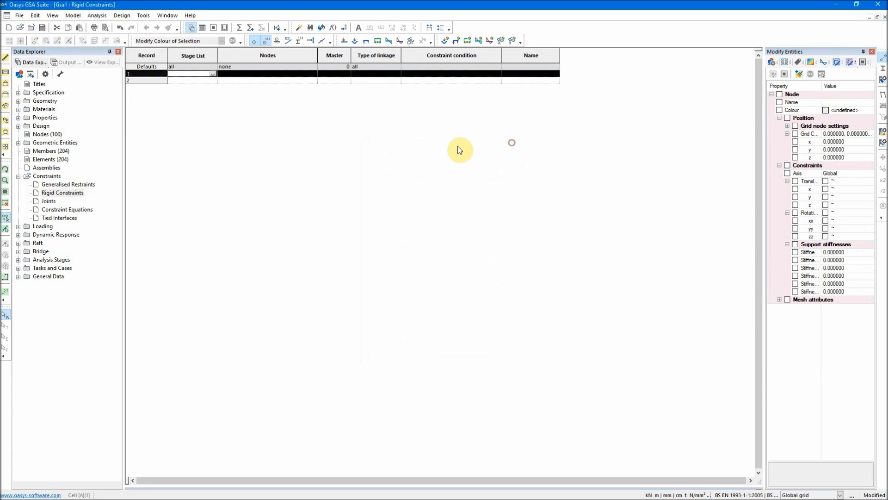
click(19, 177)
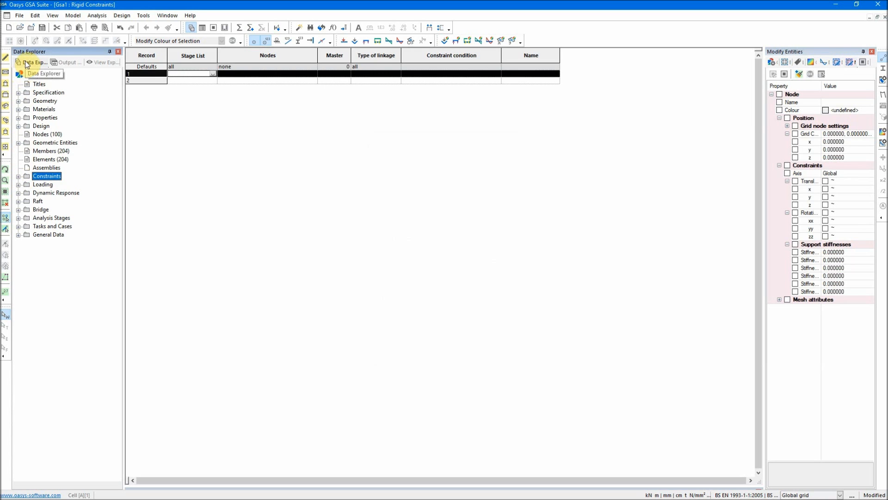
click(5, 106)
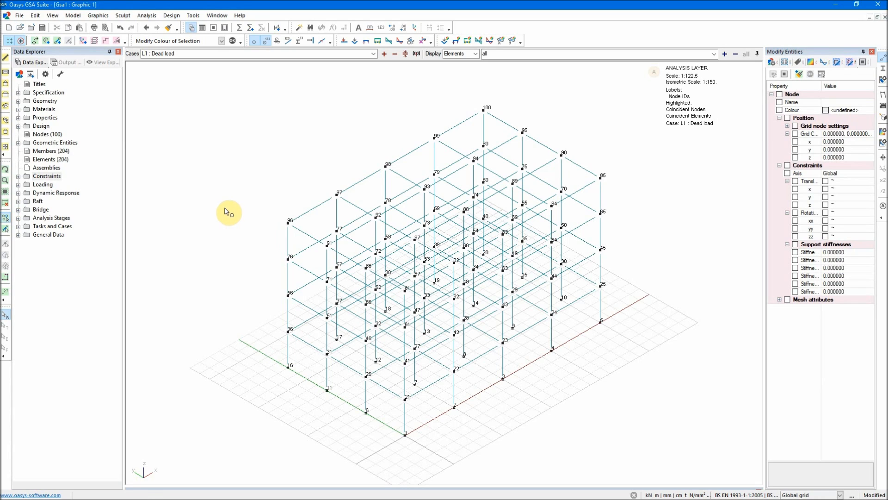
Open the definition of rigid constraint record 1 and name it "1st Floor"
click(33, 65)
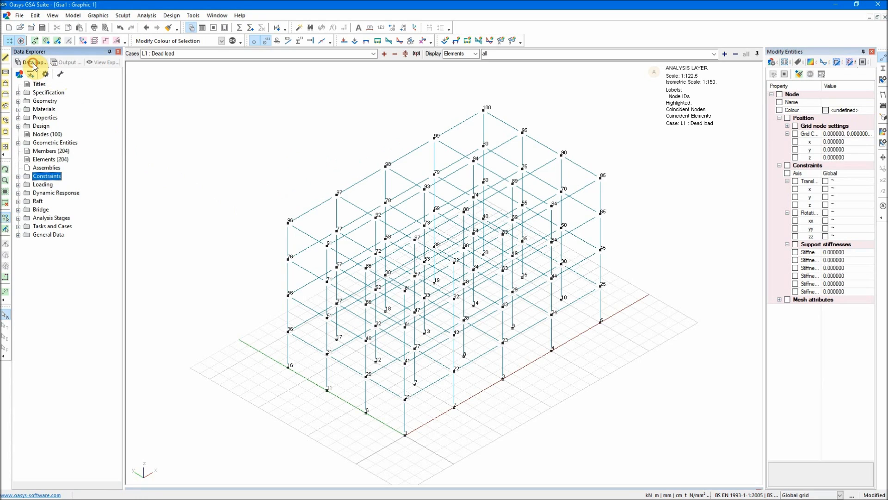
double_click(54, 178)
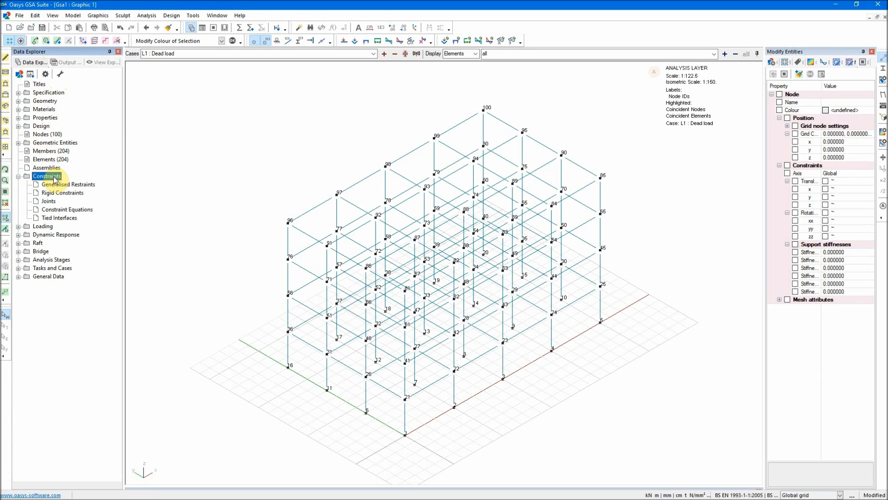
double_click(74, 193)
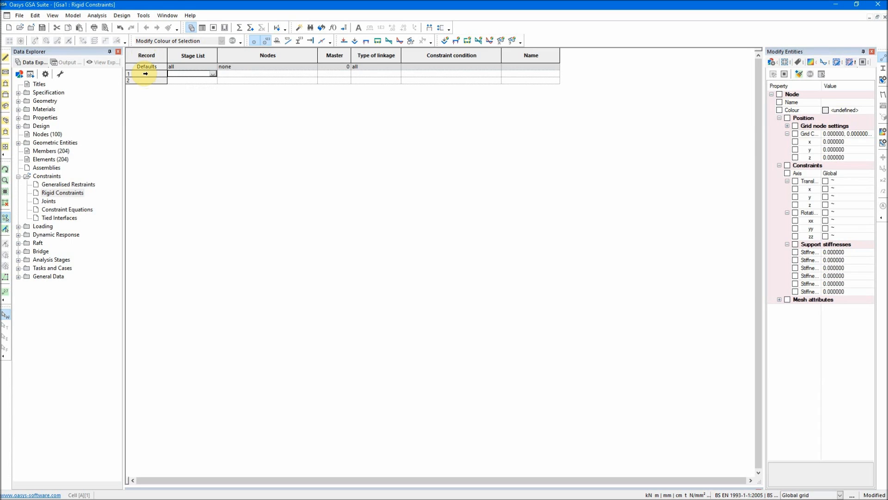
double_click(145, 73)
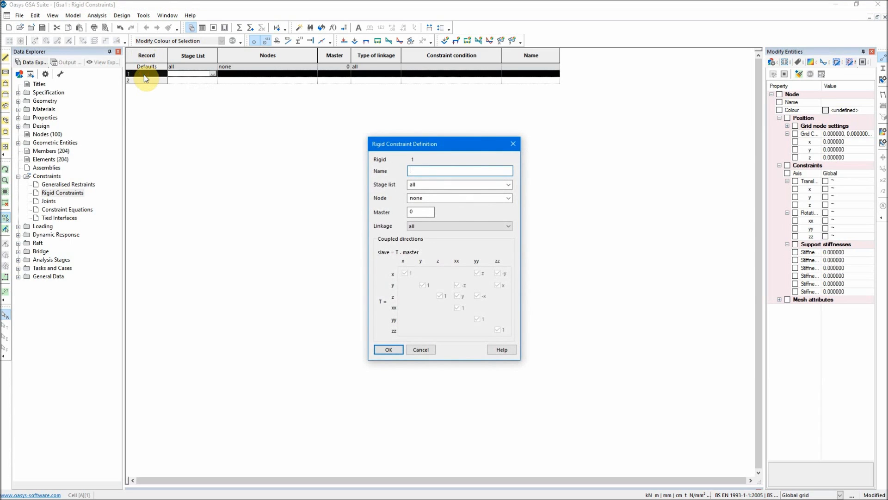
drag(465, 145, 436, 131)
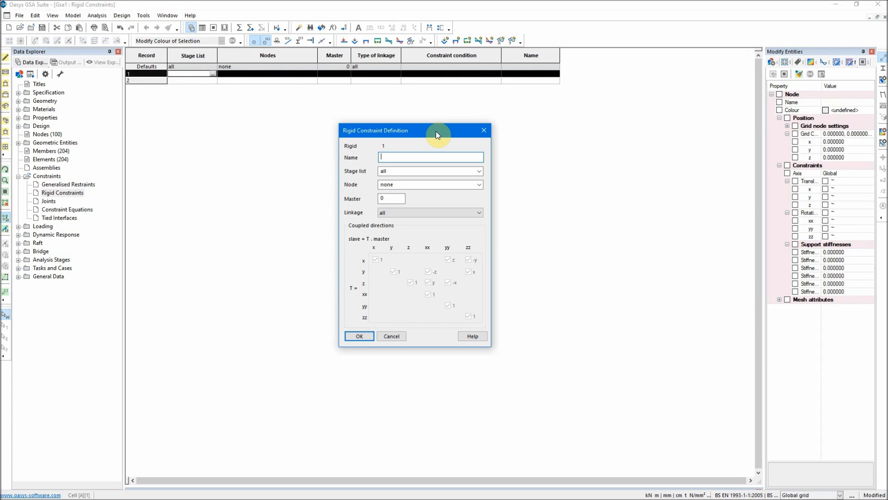
text(F)
key(BackSpace)
text(1st Floor)
Assign the "1st Floor Nodes" list to the rigid constraint for all stages, with node 25 as master
click(480, 172)
click(480, 172)
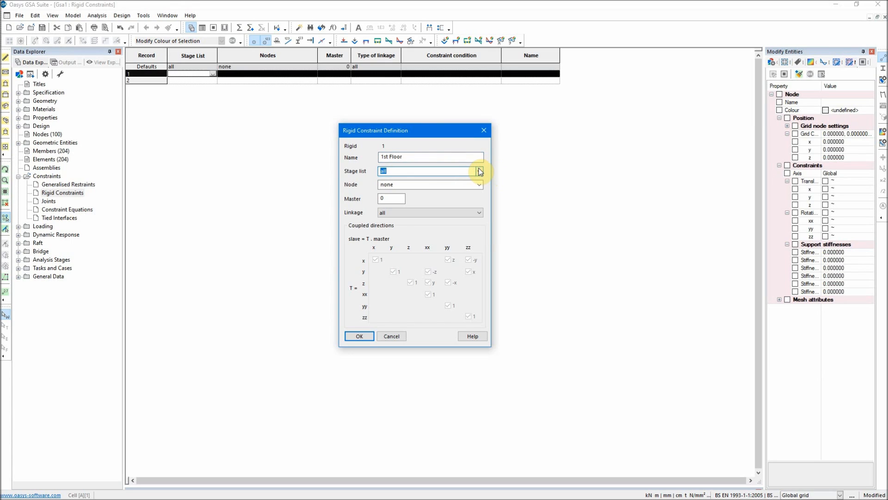
click(480, 186)
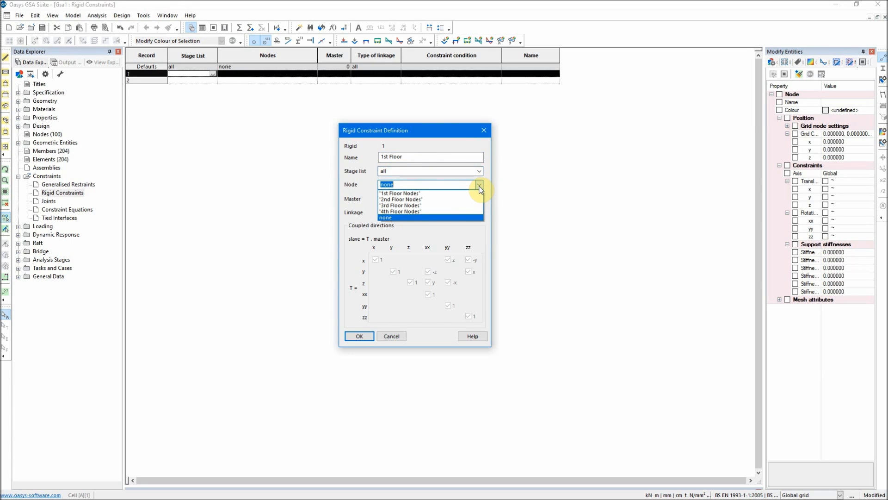
click(423, 192)
double_click(403, 199)
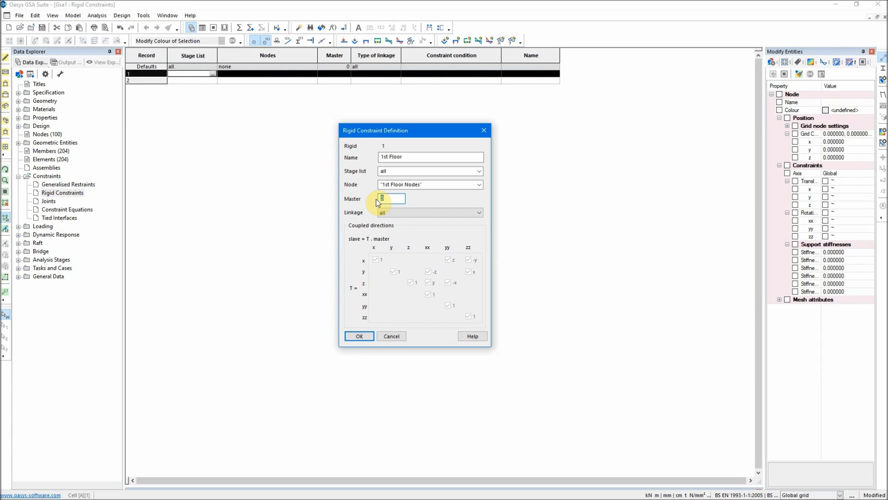
text(2)
click(377, 201)
Set the constraint's linkage to xy plane, re-enter the name "1st Floor" and master node 25, and accept the definition
click(479, 213)
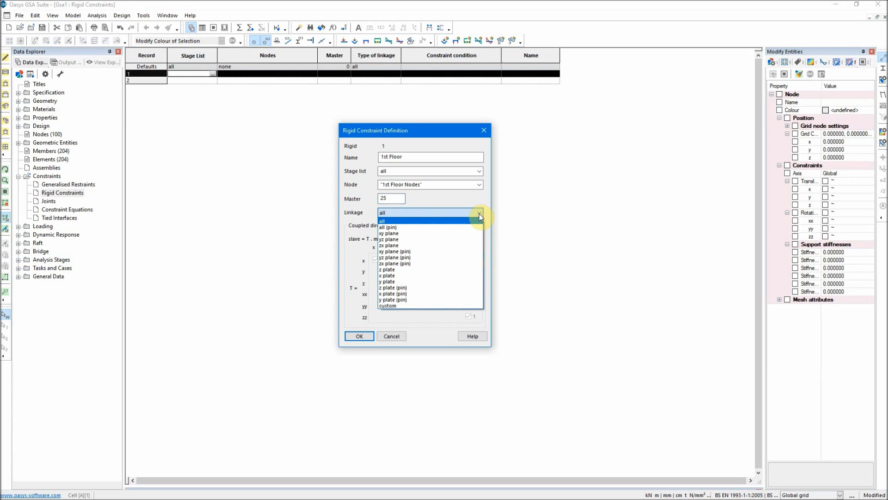
click(450, 233)
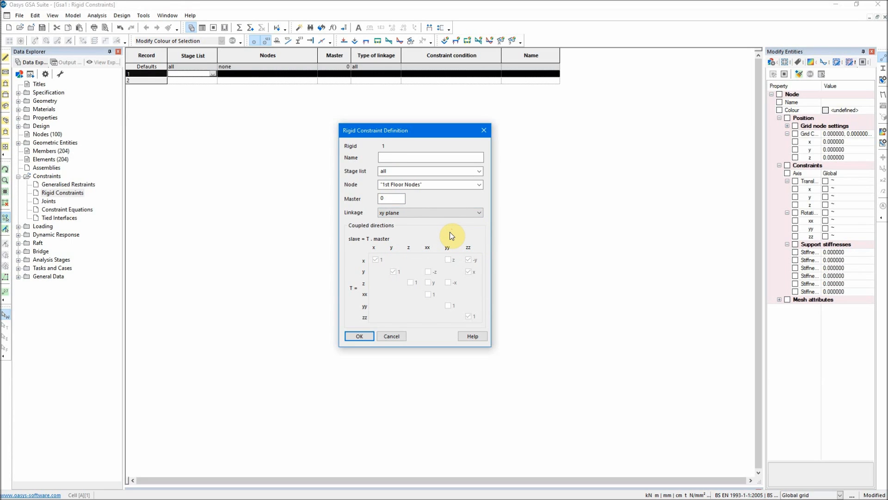
click(425, 158)
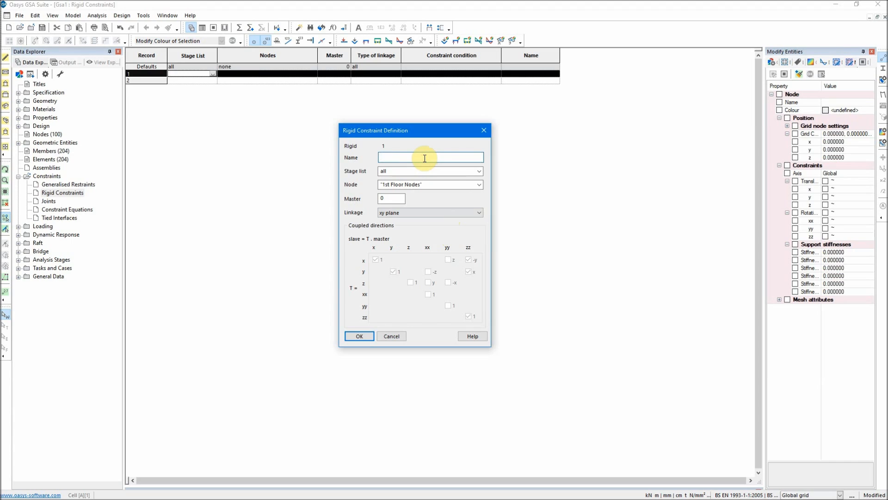
text(1st Floor)
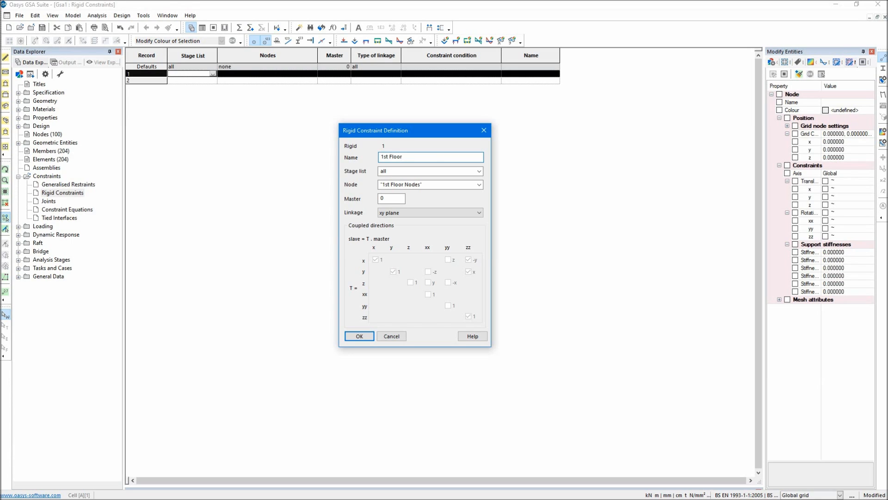
double_click(390, 198)
click(360, 336)
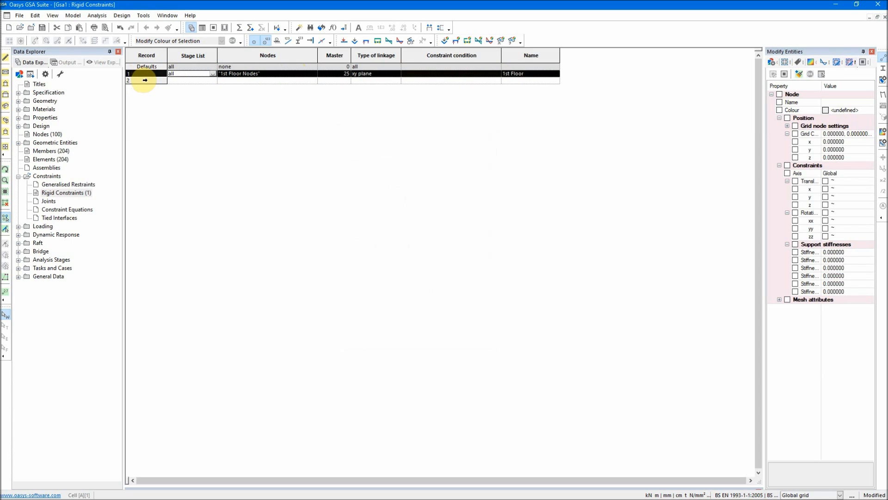
Start rigid constraint record 2 with xy plane linkage and the name "2nd Floor"
double_click(144, 80)
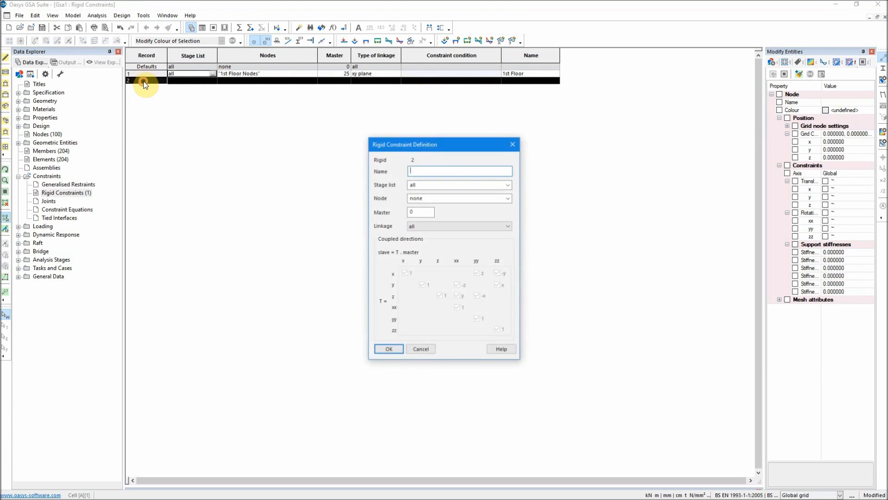
click(508, 226)
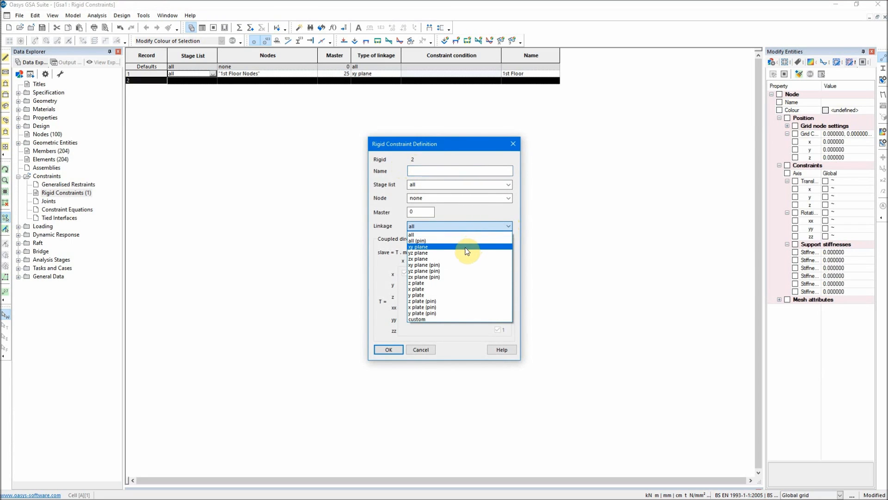
click(466, 252)
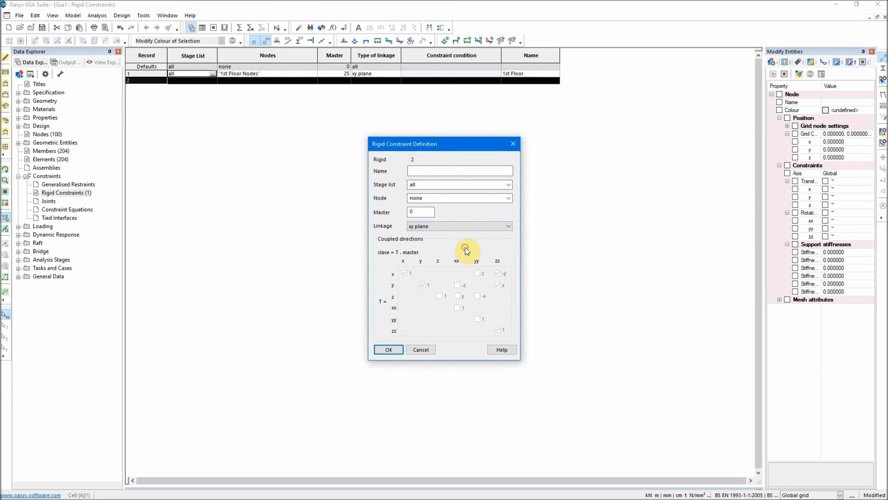
click(444, 170)
text(2nd Floor)
key(Tab)
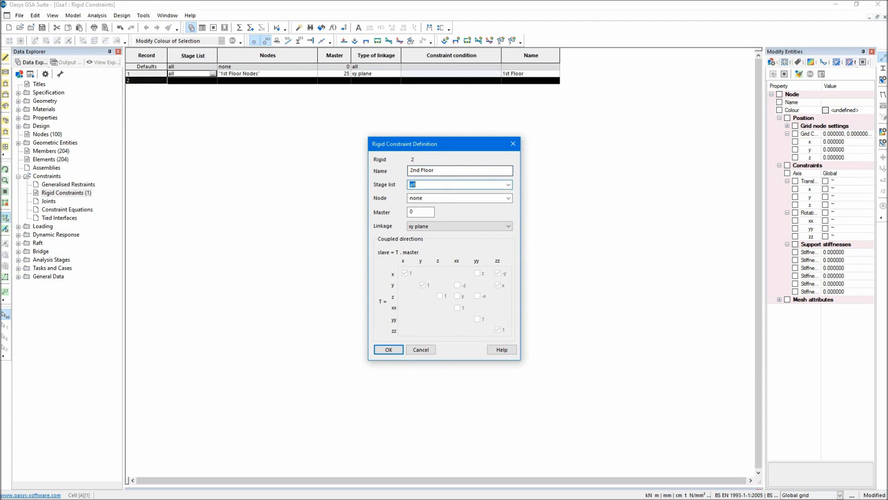
Assign the "2nd Floor Nodes" list with master node 45 to the second constraint and accept the definition
key(Tab)
key(Down)
key(Down)
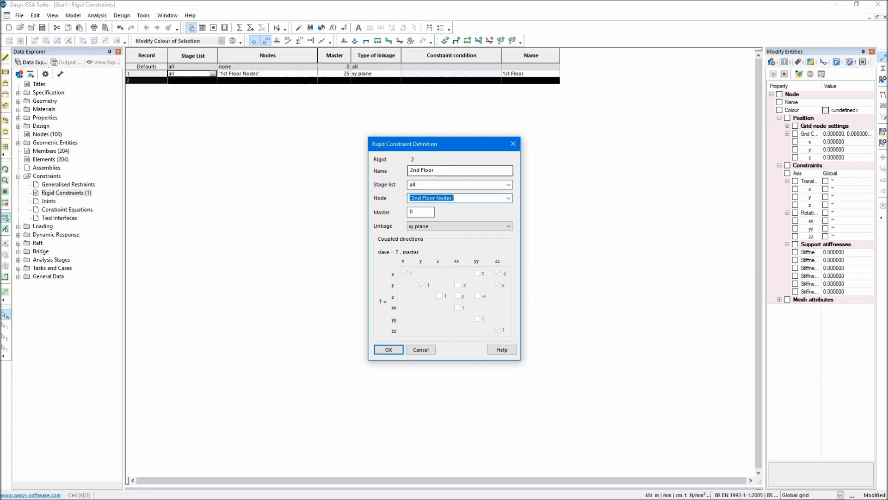
key(Tab)
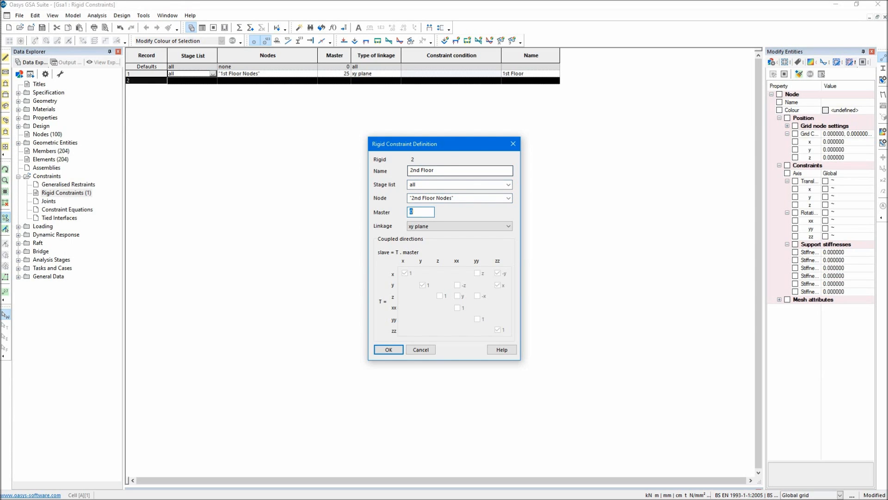
text(45)
click(394, 349)
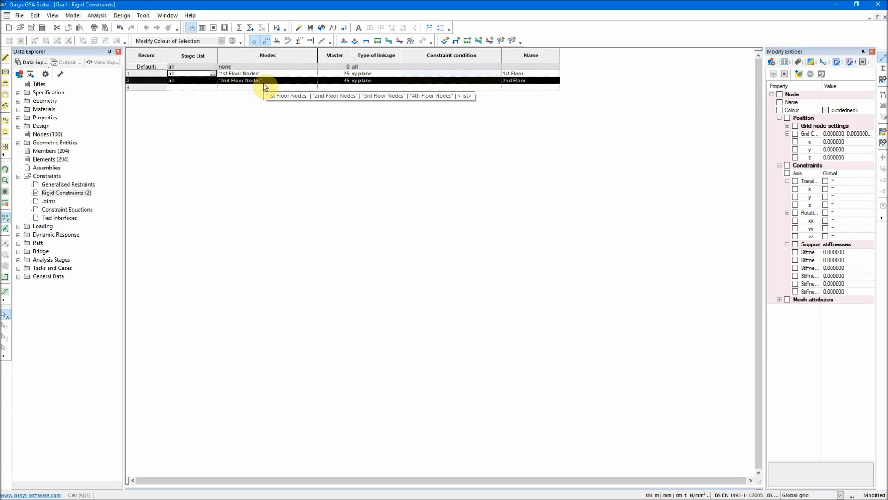
Start rigid constraint record 3 with xy plane linkage and the name "3rd Floor"
click(140, 88)
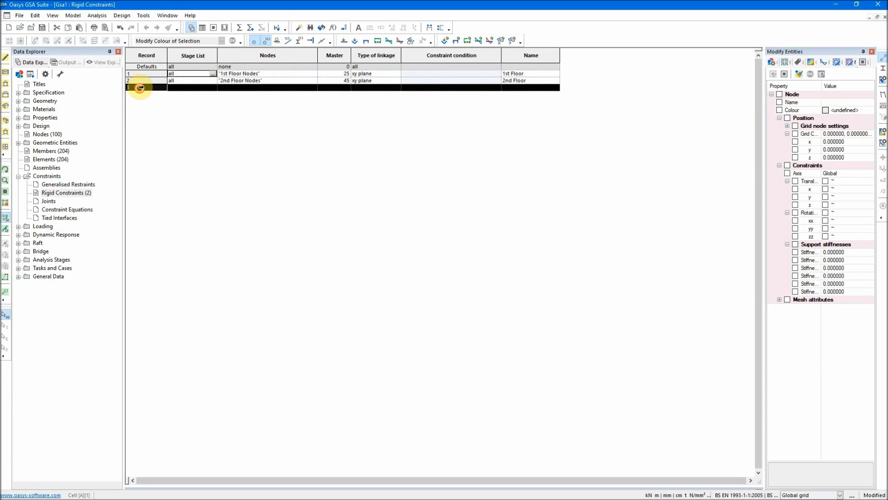
click(140, 87)
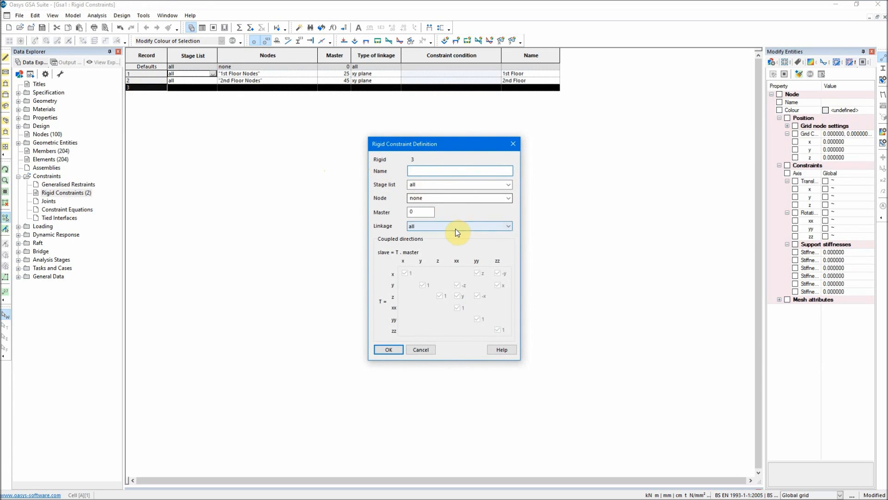
click(468, 225)
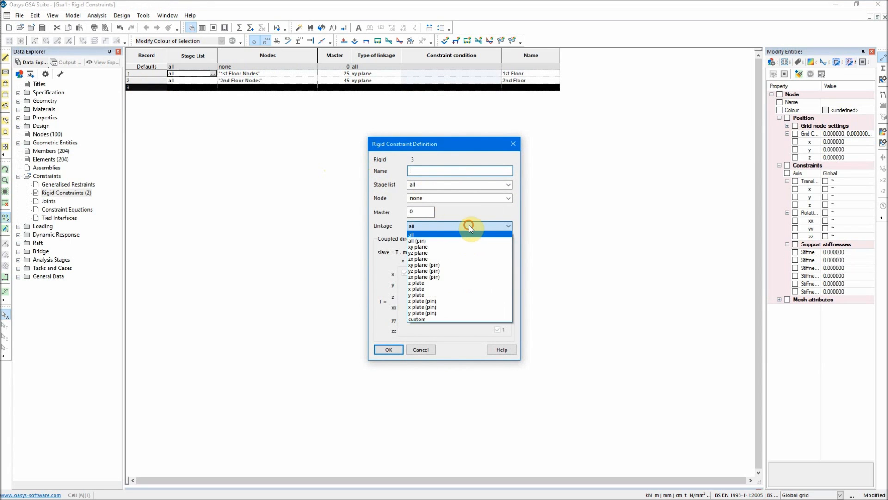
click(452, 247)
click(431, 170)
text(3rd)
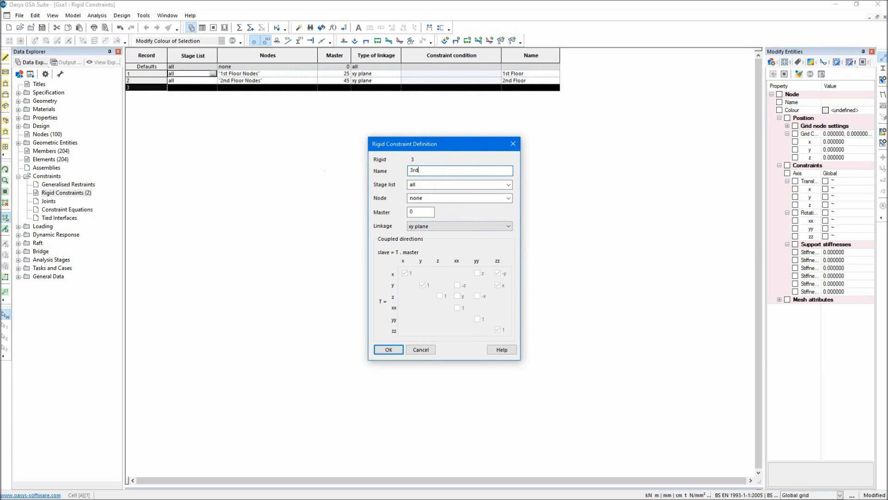
text( Floor)
Assign the "3rd Floor Nodes" list with master node 65 to the third constraint and accept the definition
key(Tab)
key(Tab)
key(Down)
key(Down)
key(Down)
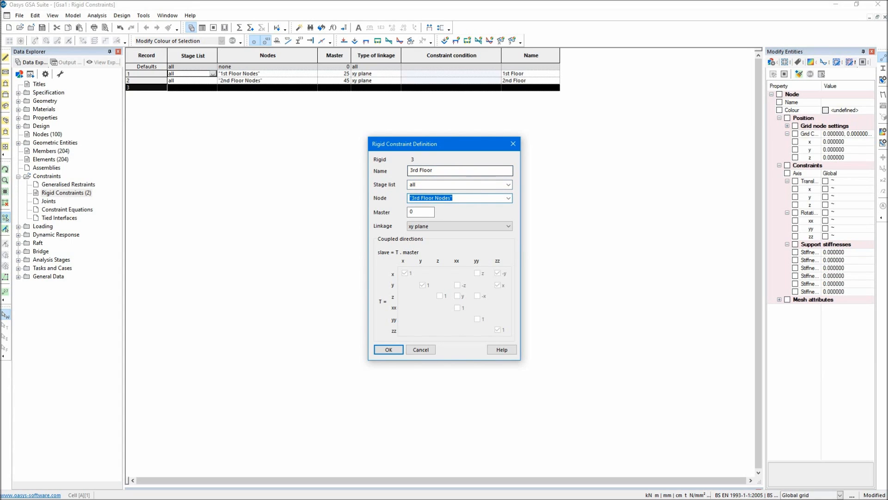
key(Tab)
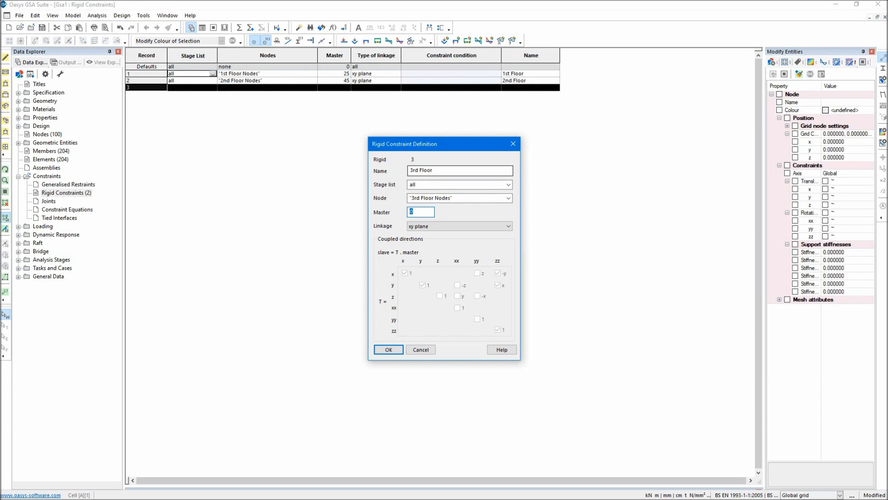
text(65)
click(389, 350)
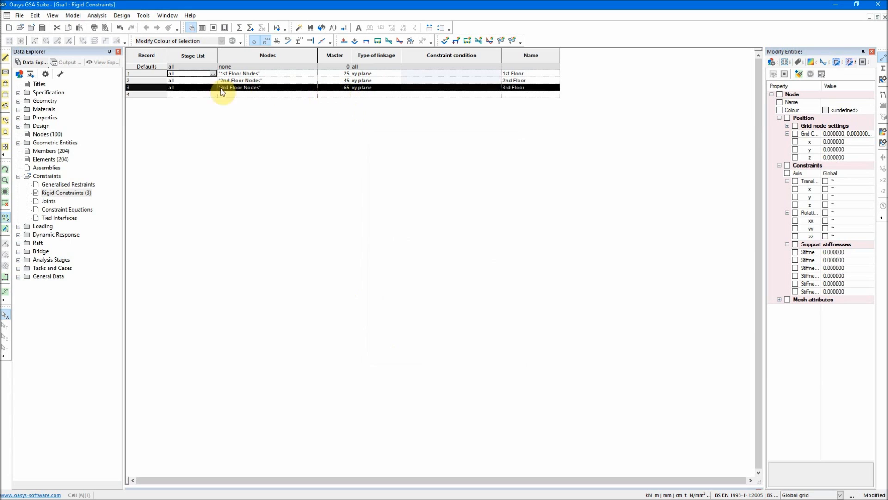
Start rigid constraint record 4 with xy plane linkage and the name "4th Floor"
double_click(148, 94)
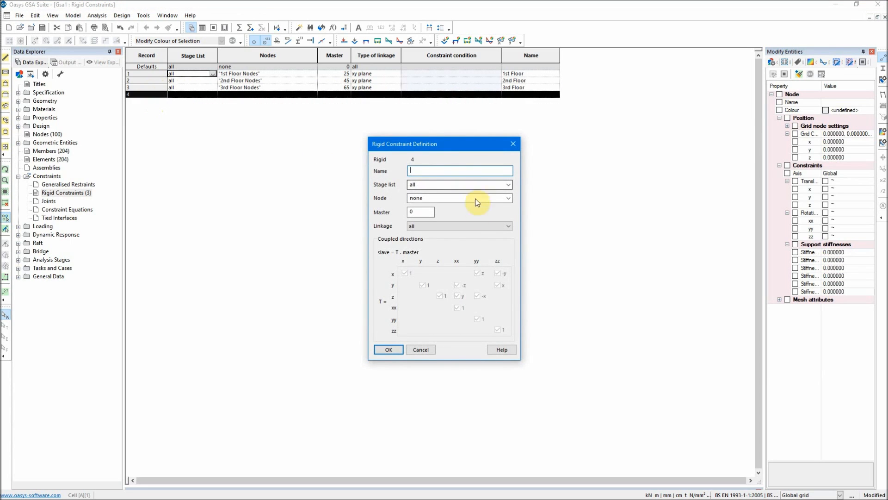
click(469, 225)
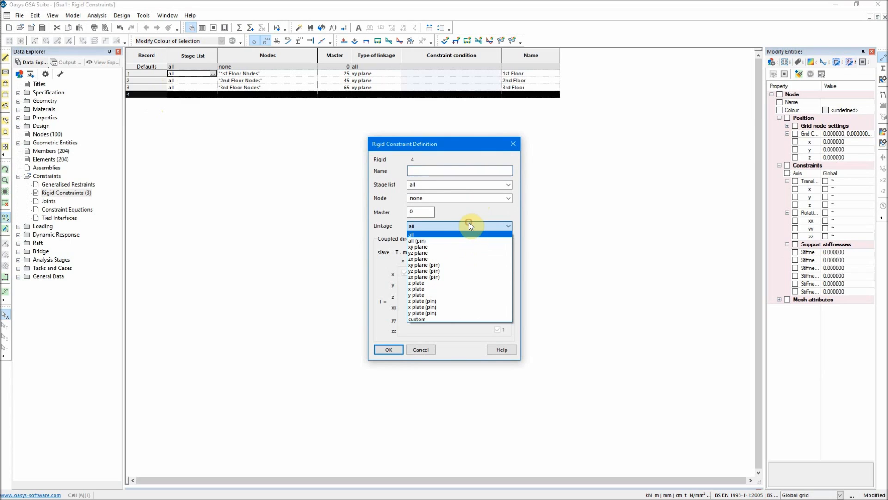
click(450, 248)
click(422, 170)
text(4th Floor)
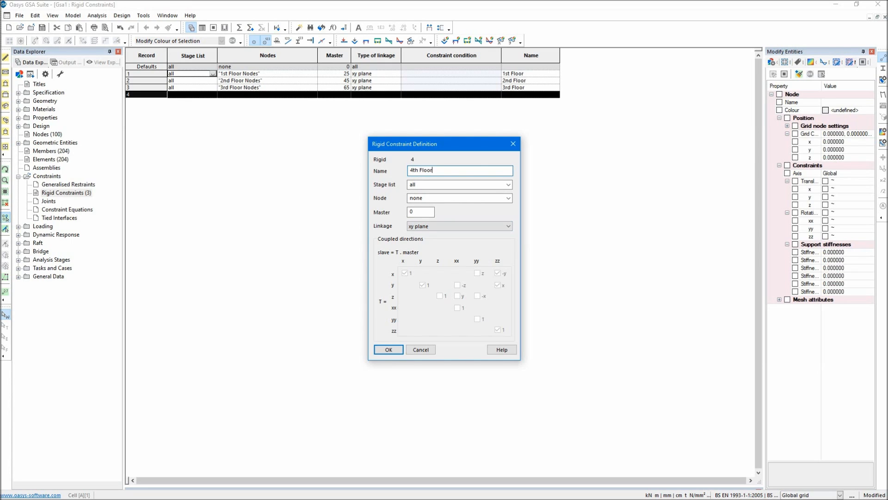
Assign the "4th Floor Nodes" list with master node 85 to the fourth constraint and accept the definition
key(Tab)
key(Tab)
key(Down)
key(Down)
key(Down)
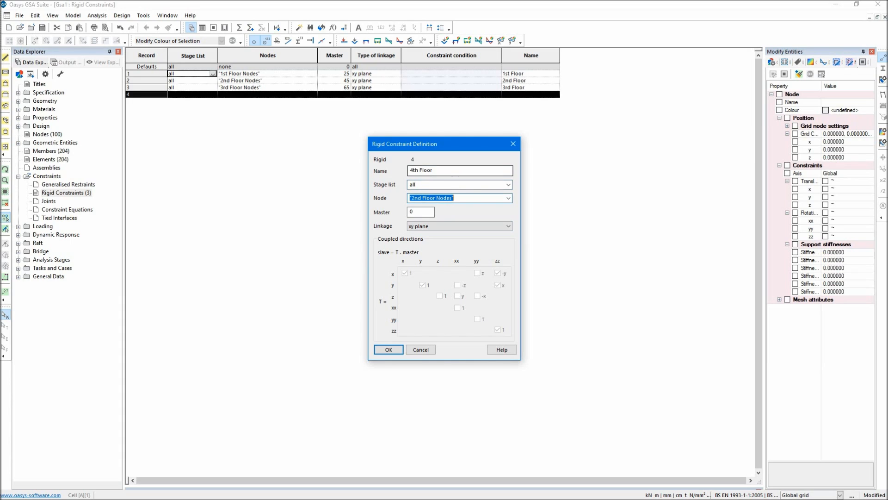
key(Tab)
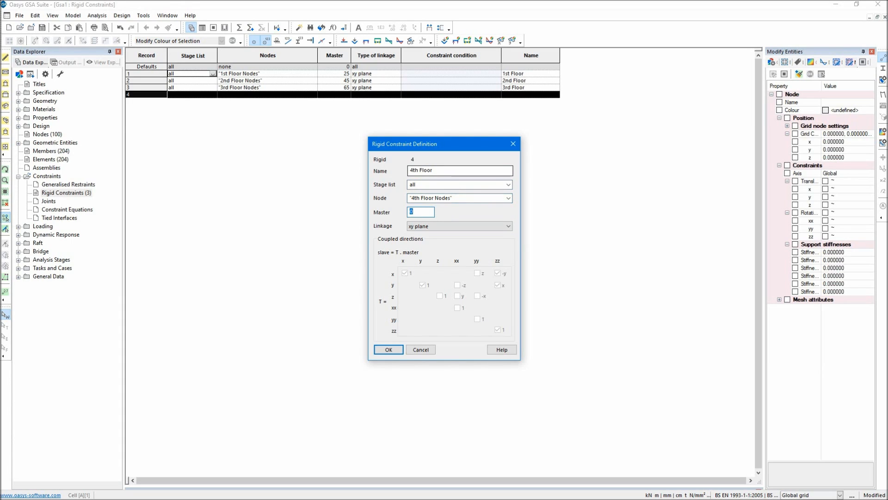
text(85)
click(391, 350)
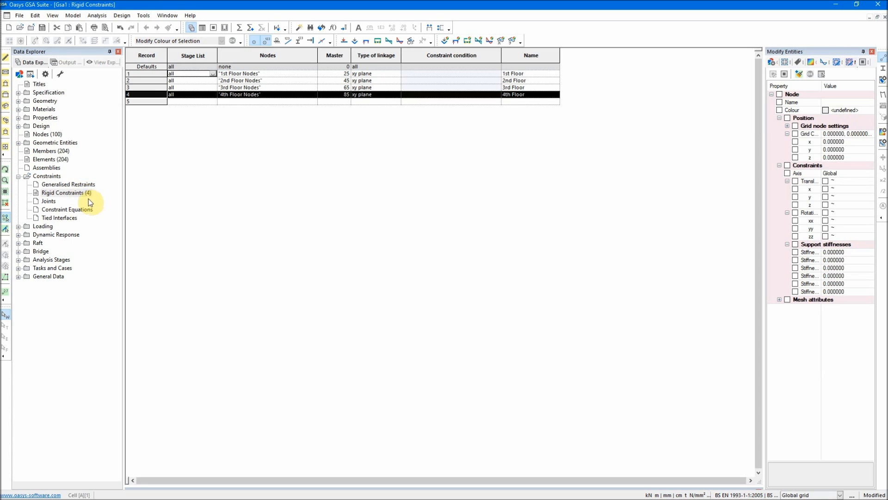
Open the graphic view of the frame and turn on the display of rigid constraints on the nodes
click(5, 108)
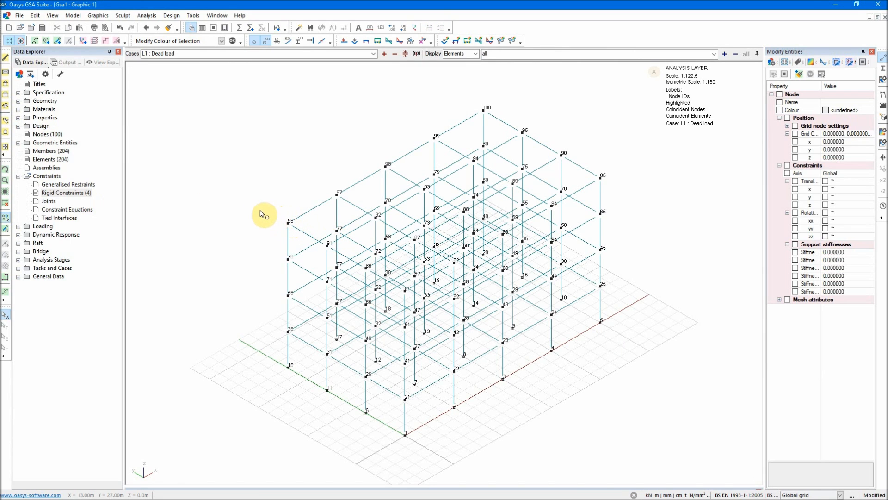
click(6, 169)
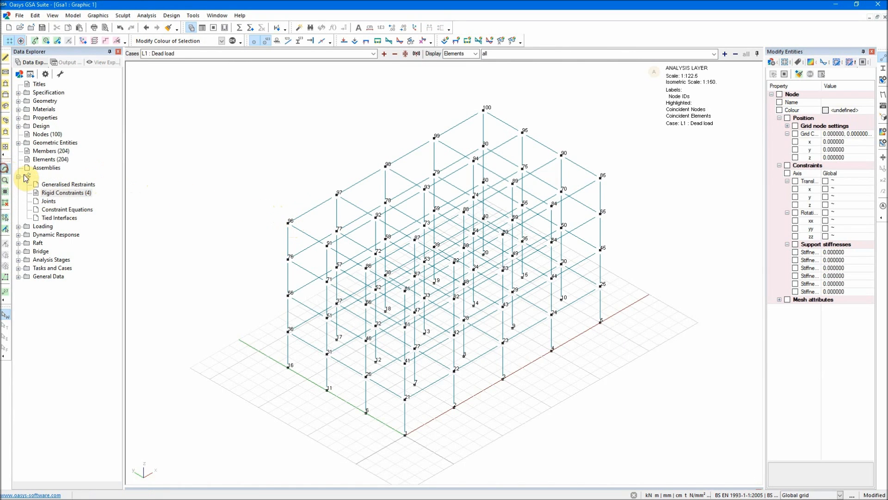
drag(271, 198, 279, 204)
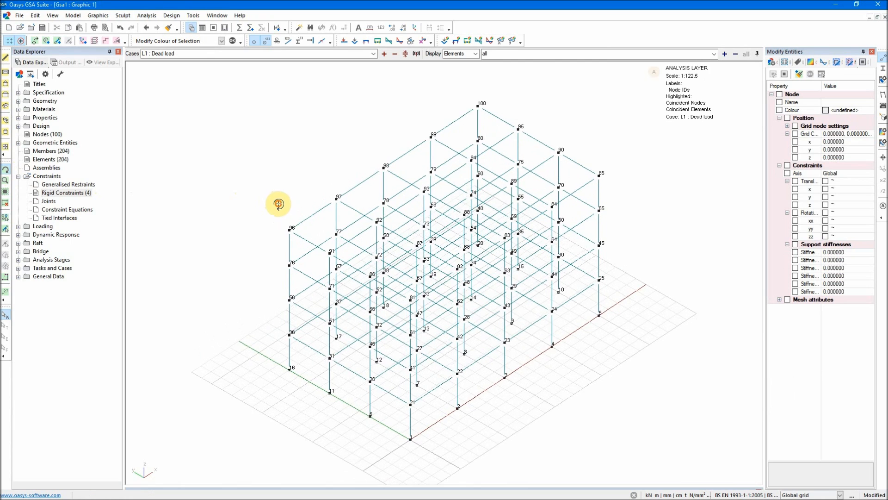
click(883, 81)
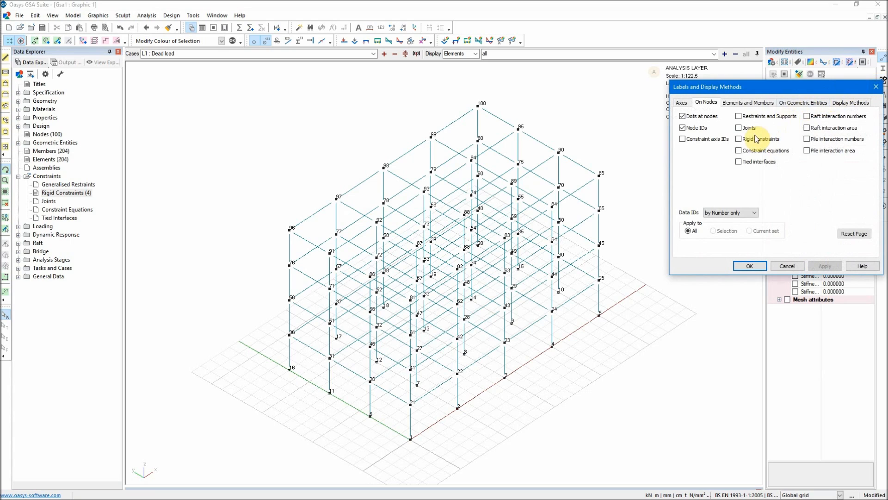
click(739, 139)
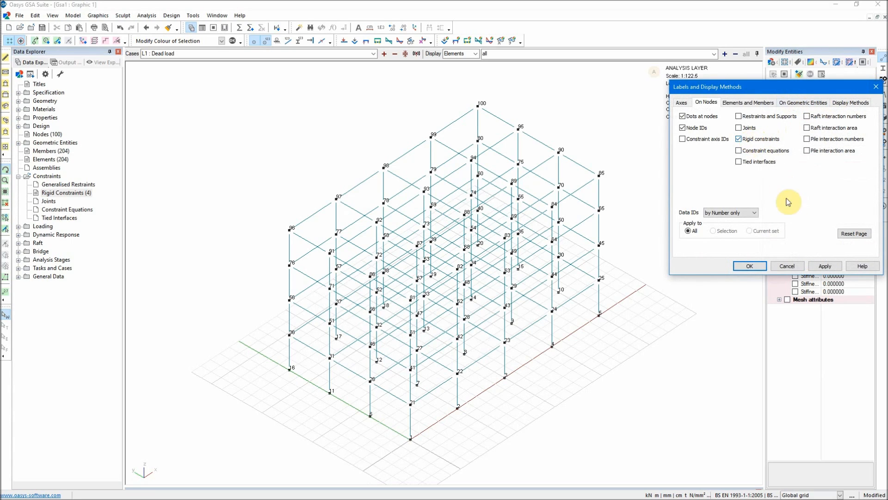
click(820, 267)
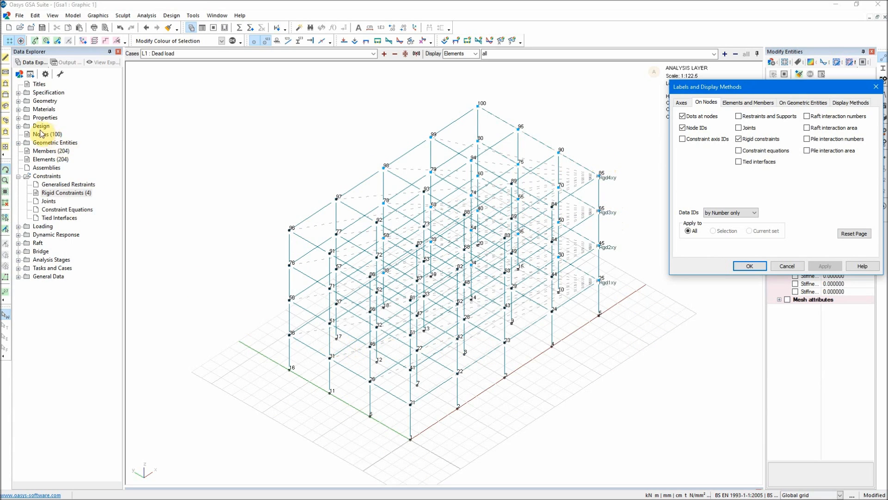
Accept the label settings, inspect the rigid constraints from another angle, and clear all labels from the view
click(6, 170)
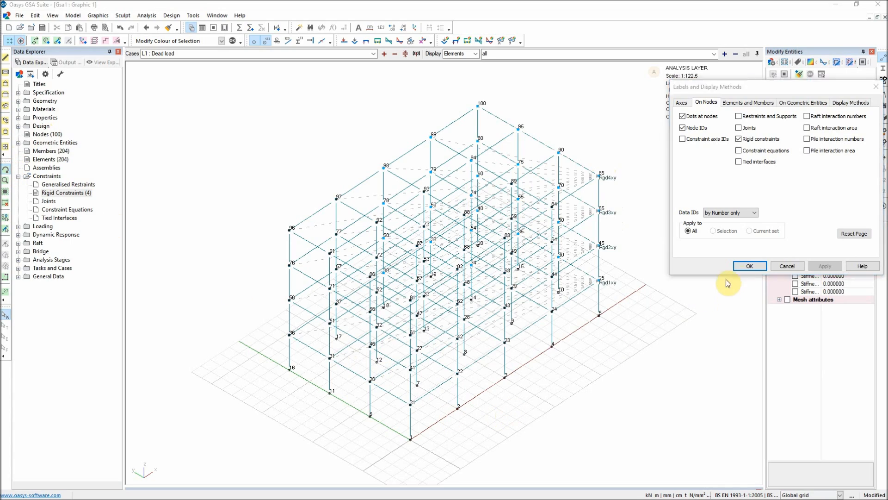
click(750, 266)
drag(584, 374, 630, 375)
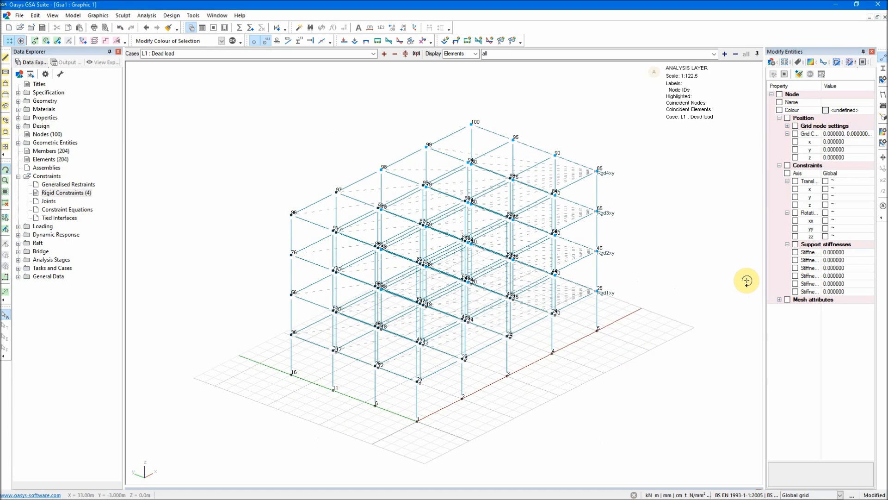
click(883, 159)
drag(617, 264, 606, 279)
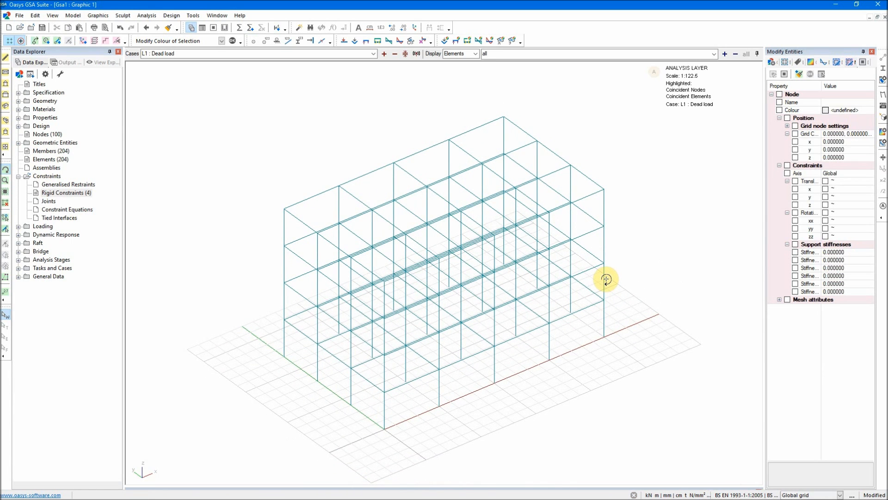
Review the Nodes table, checking the coordinates from the first to the last node
double_click(43, 135)
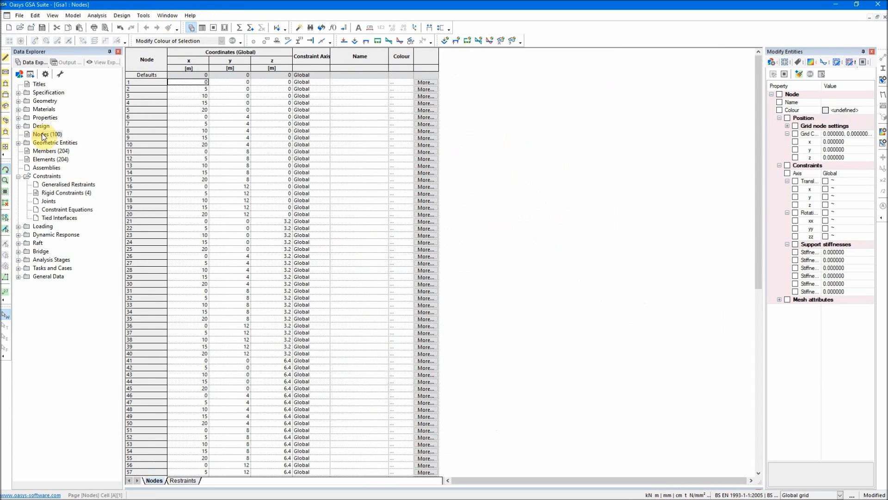
scroll(289, 302, down, 15)
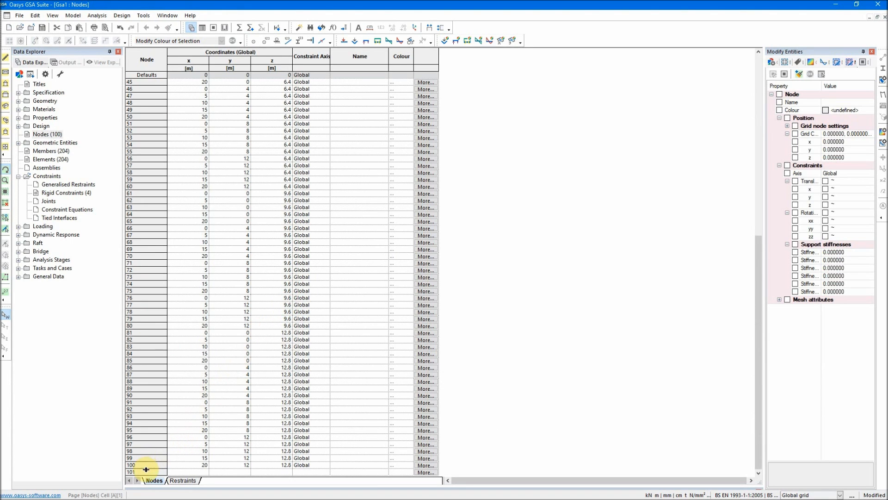
scroll(157, 454, up, 15)
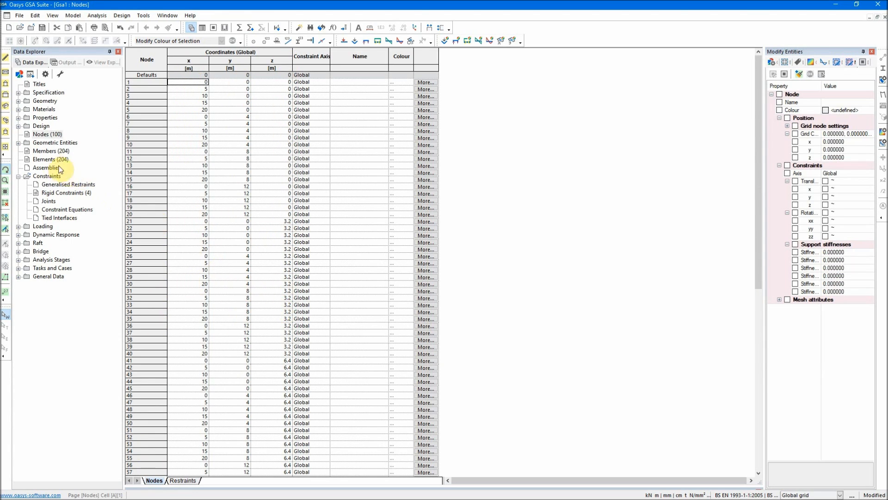
Examine the Elements table's rows and available element types, and open the Members table to check its section properties
click(42, 159)
double_click(42, 160)
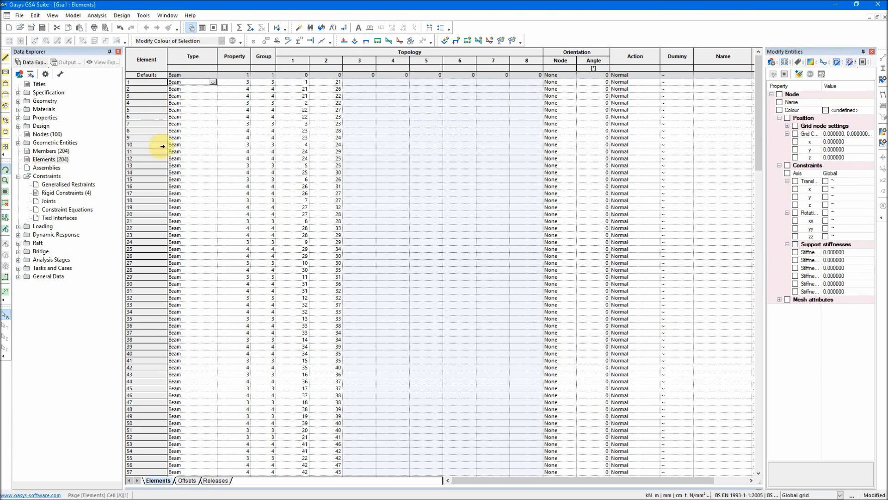
scroll(159, 242, down, 13)
scroll(160, 243, down, 20)
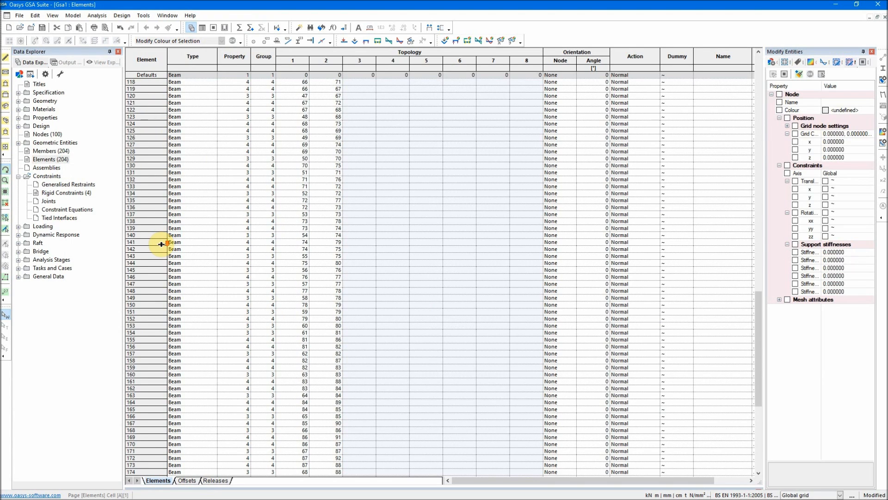
scroll(285, 310, up, 20)
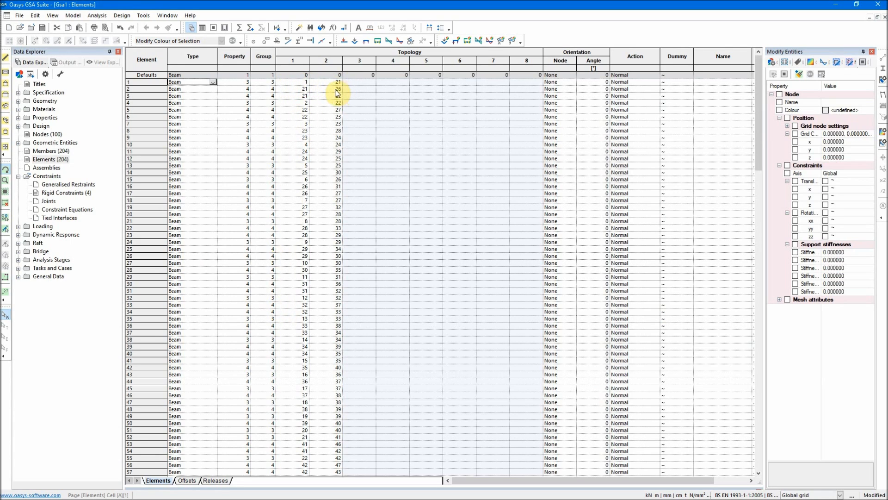
click(214, 82)
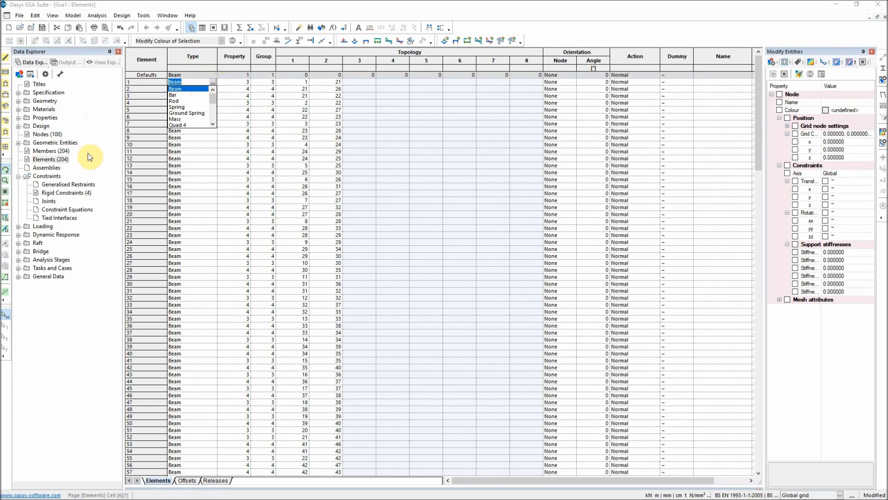
double_click(49, 151)
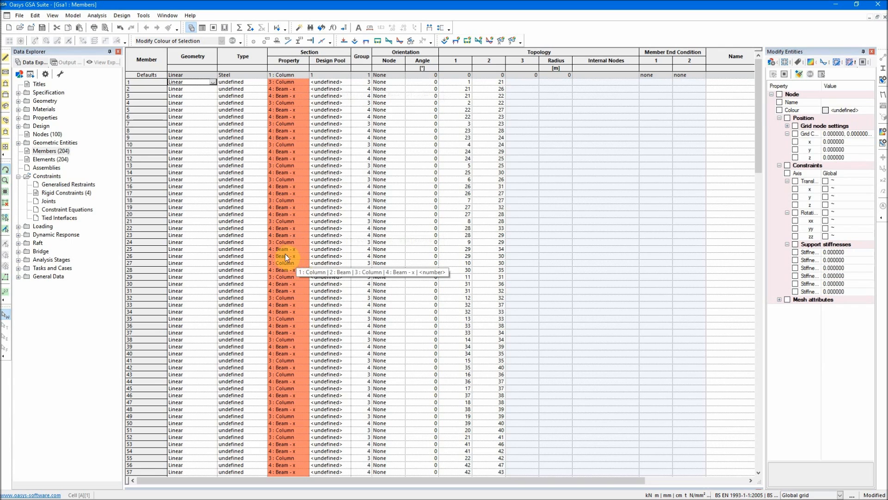
Review the steel, concrete and reinforcement material grades defined in the model
click(18, 110)
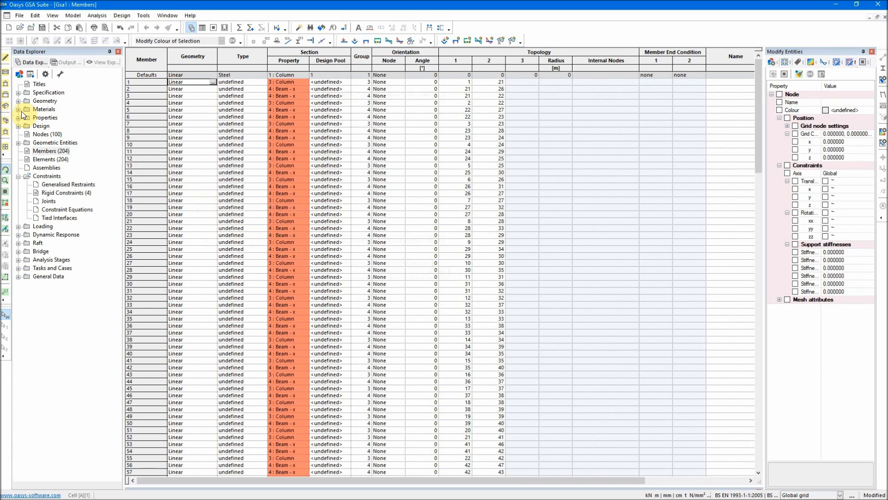
click(27, 118)
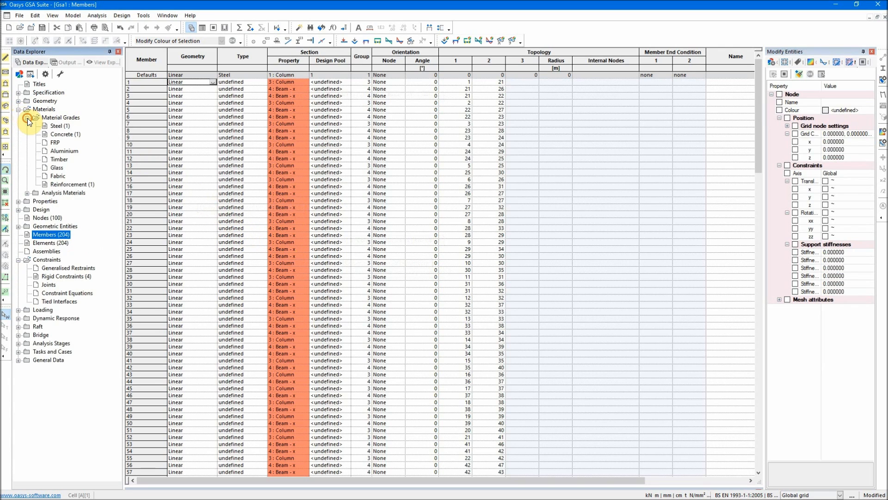
double_click(56, 126)
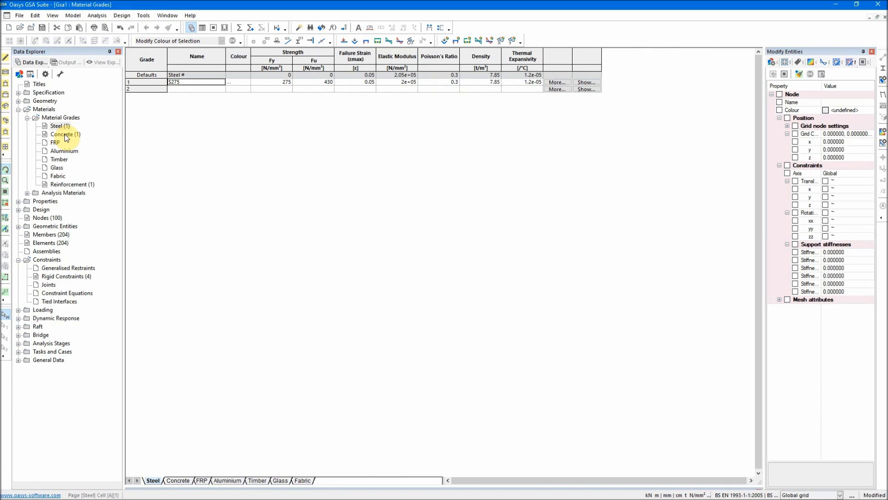
double_click(65, 135)
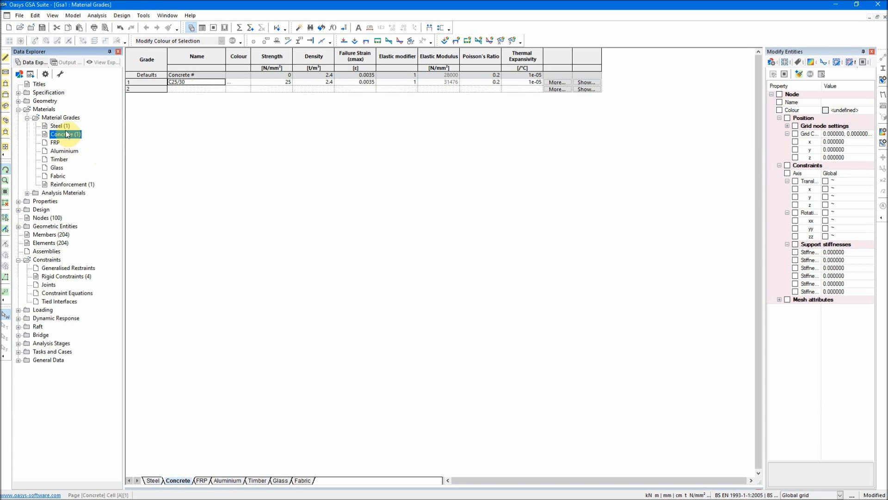
double_click(74, 184)
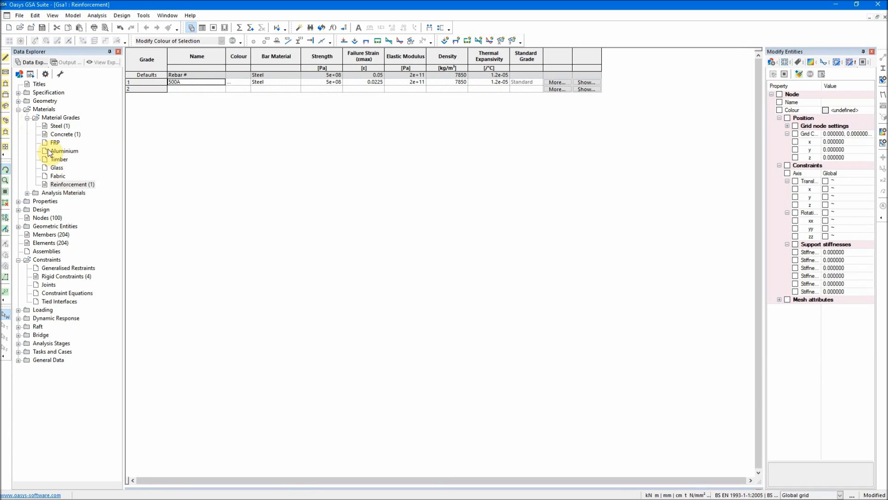
click(18, 109)
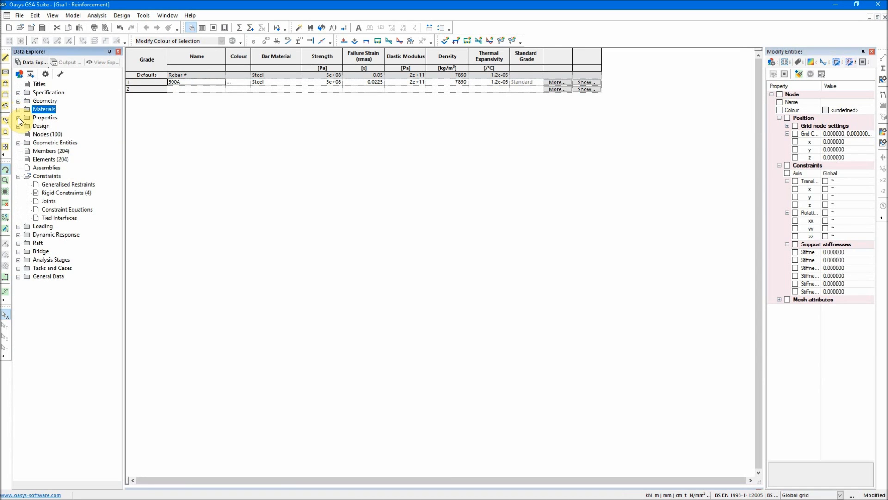
Review the Section Library and the 2D Elements property table
click(19, 118)
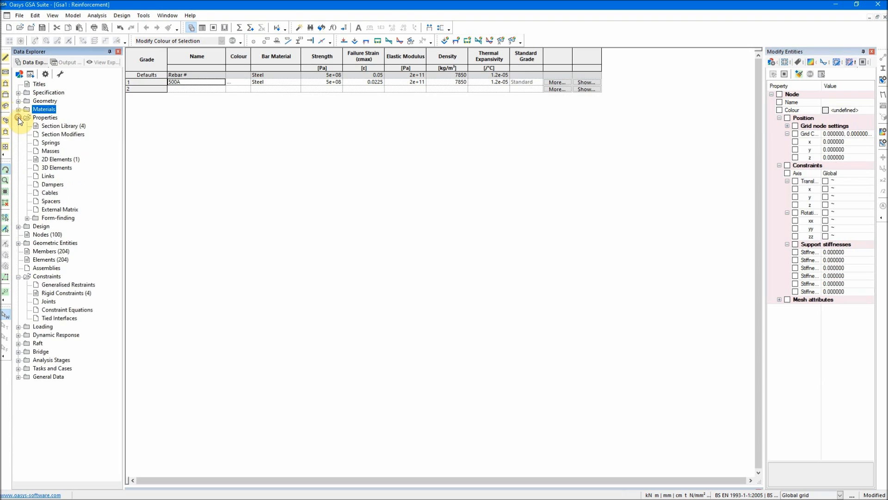
double_click(62, 127)
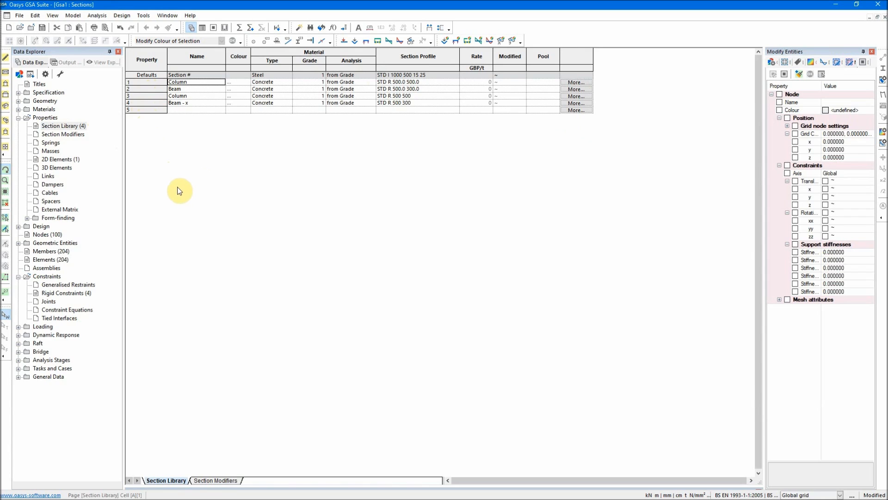
double_click(58, 159)
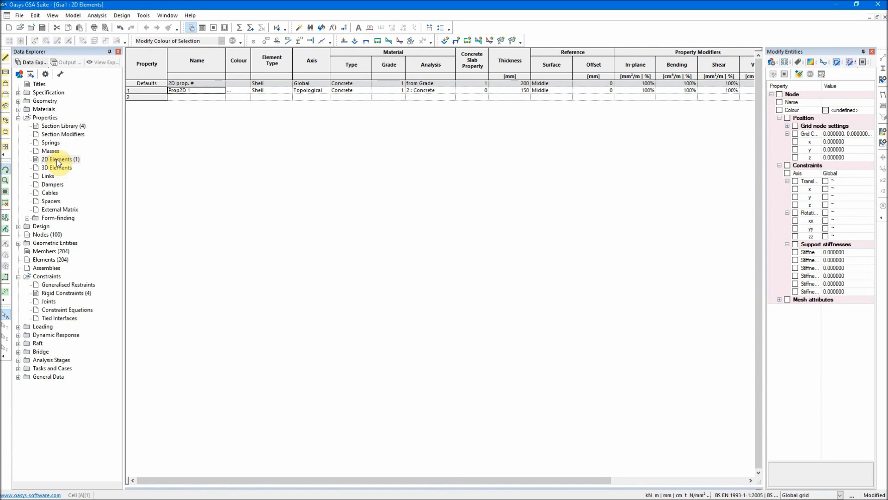
Review the Section Library's column and beam entries, and inspect the definition of the third section, Column STD R 500 500
double_click(53, 127)
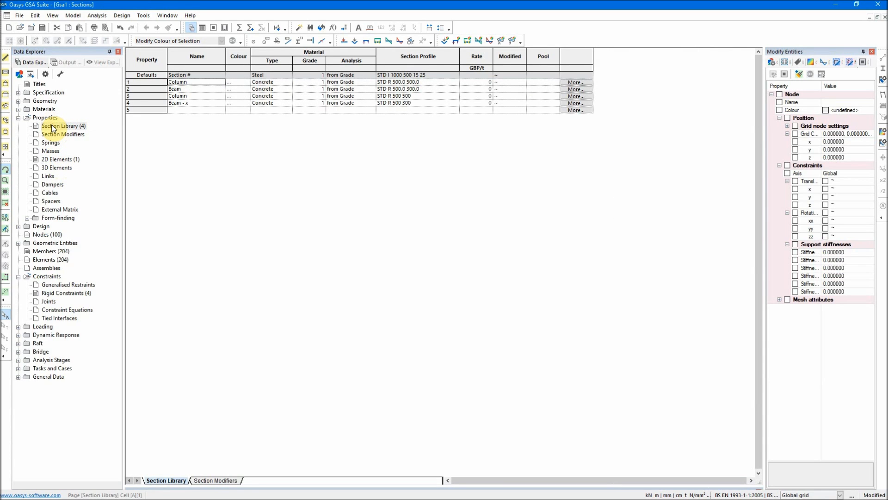
click(153, 89)
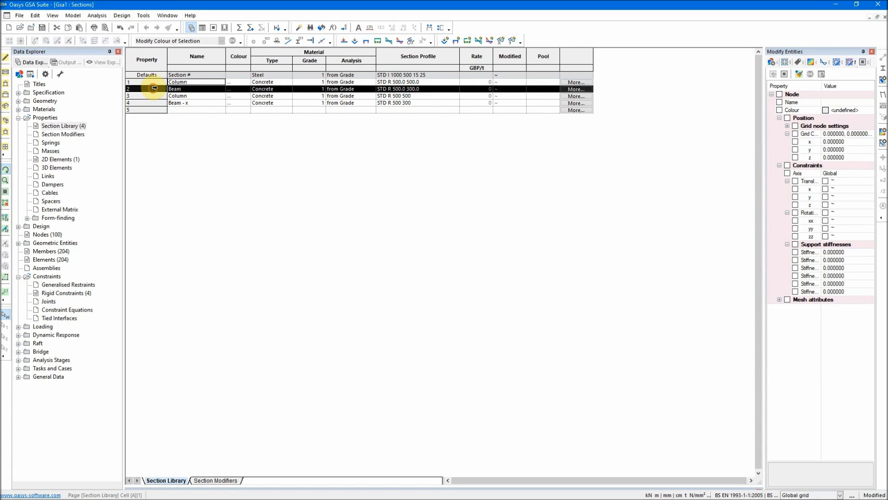
click(149, 82)
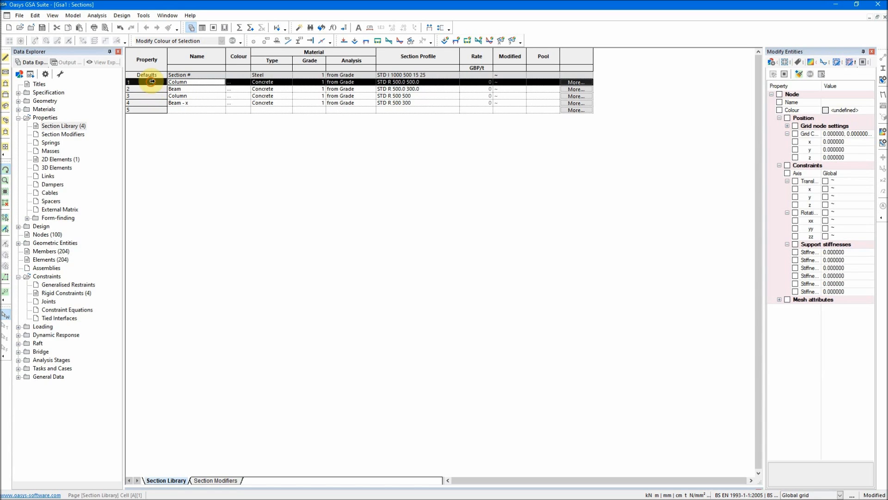
click(150, 89)
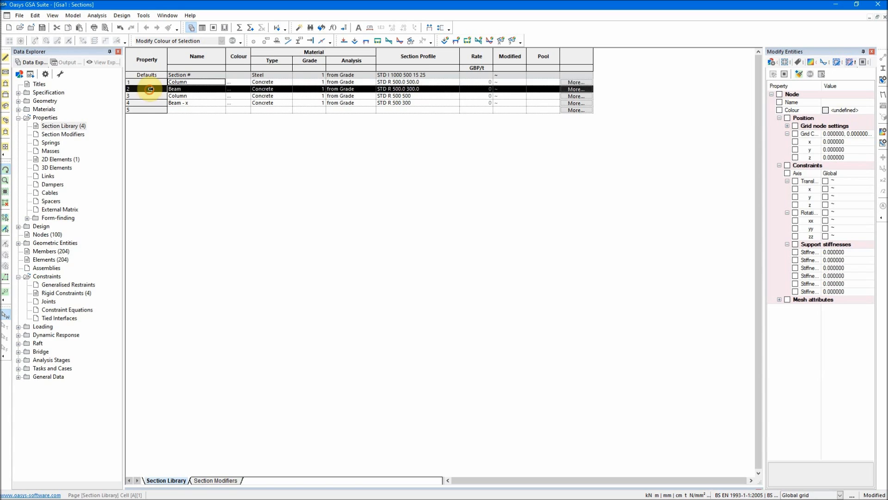
click(149, 82)
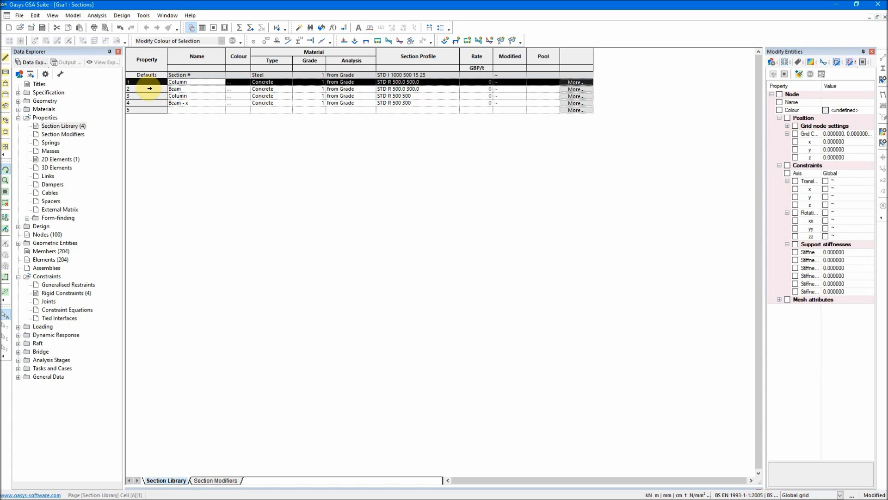
click(147, 88)
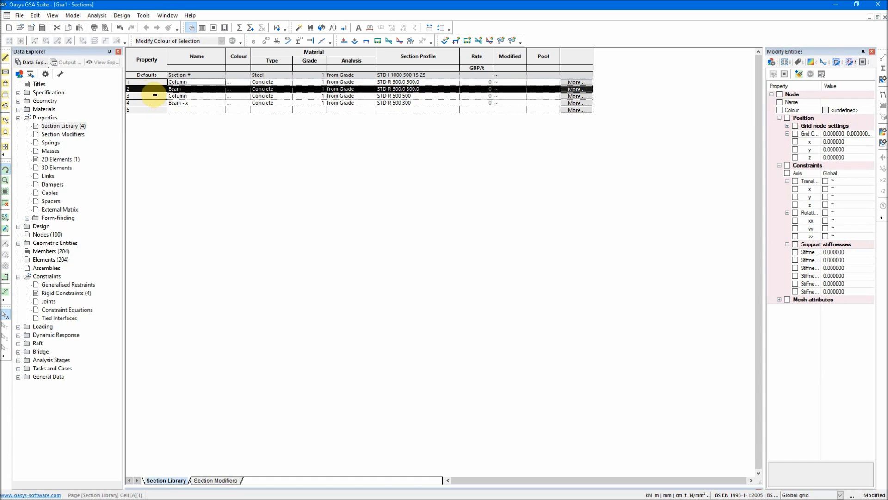
click(155, 95)
double_click(154, 95)
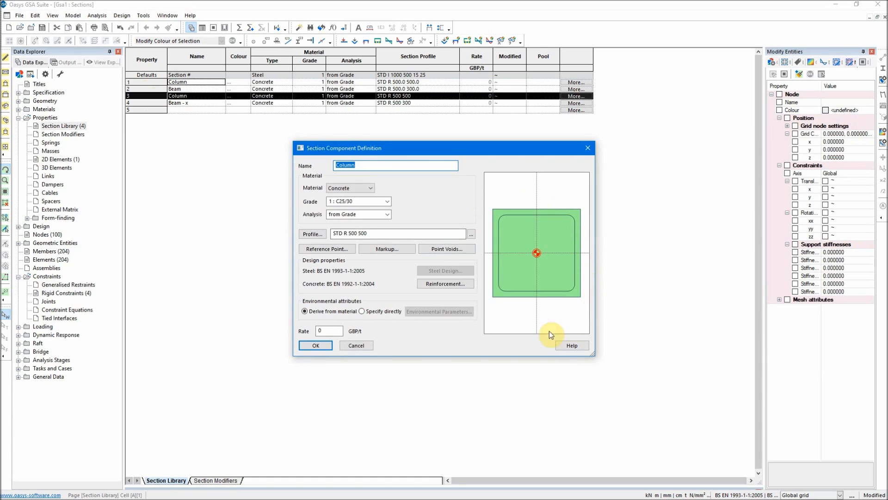
click(366, 348)
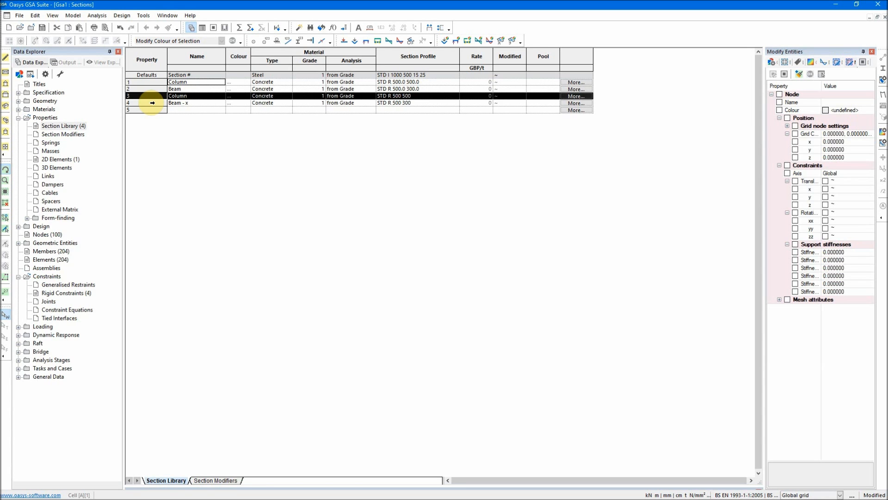
Check which section properties the Members table uses, and compare them with the first two Section Library entries, Column and Beam
double_click(55, 253)
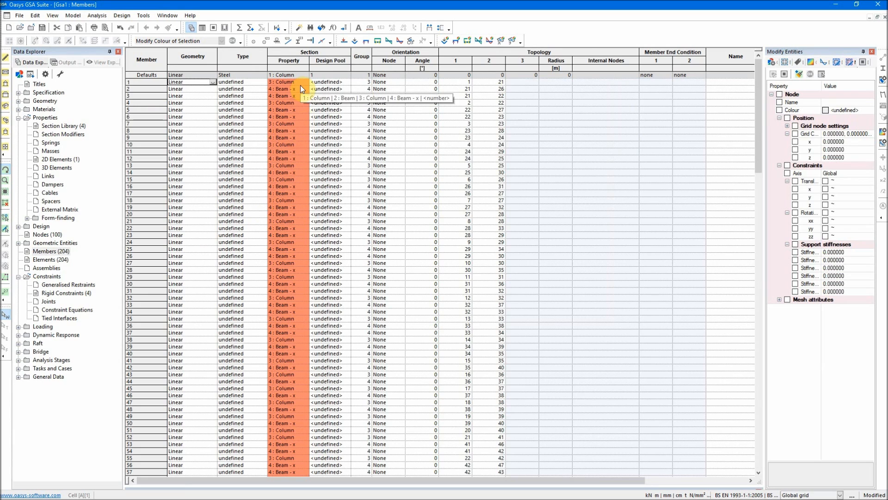
scroll(305, 303, down, 13)
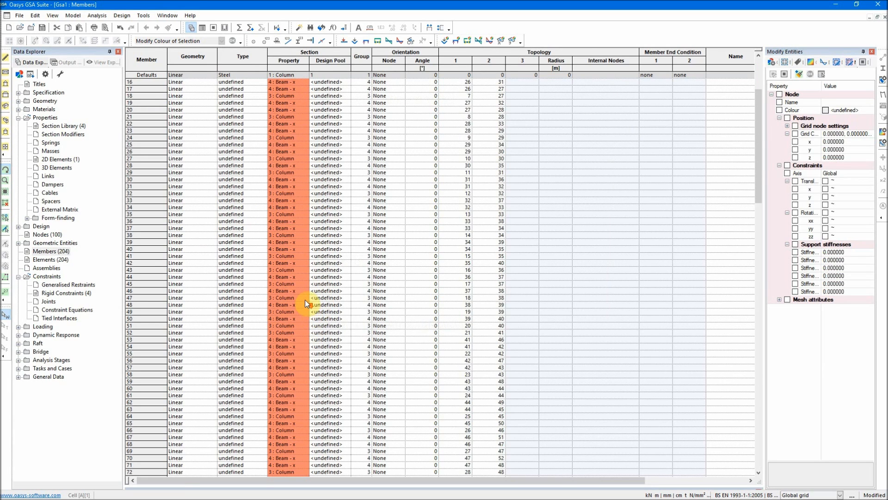
scroll(305, 297, up, 13)
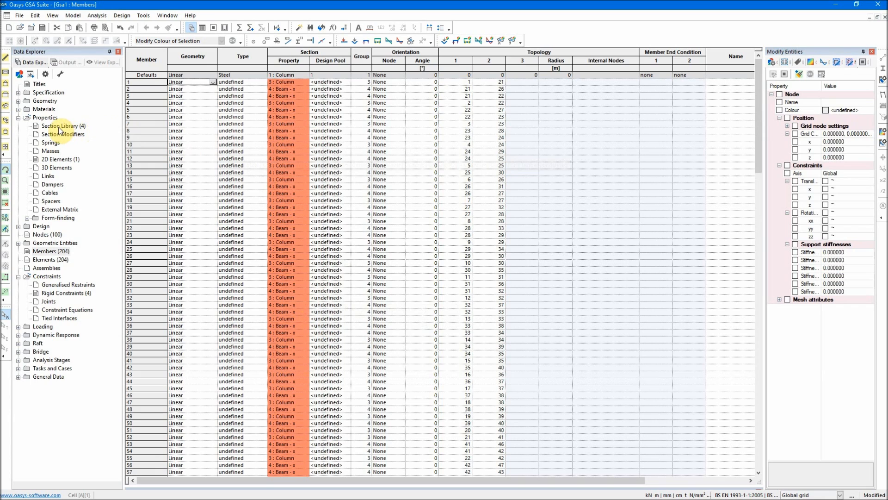
double_click(59, 129)
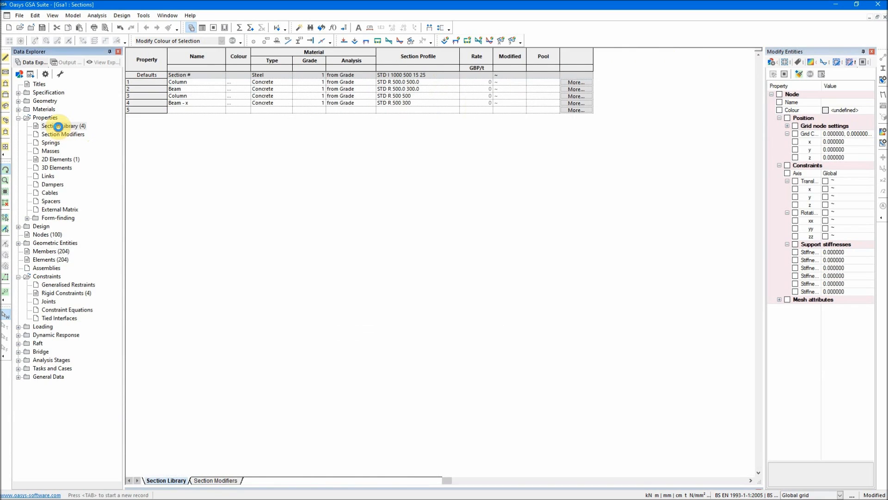
click(152, 81)
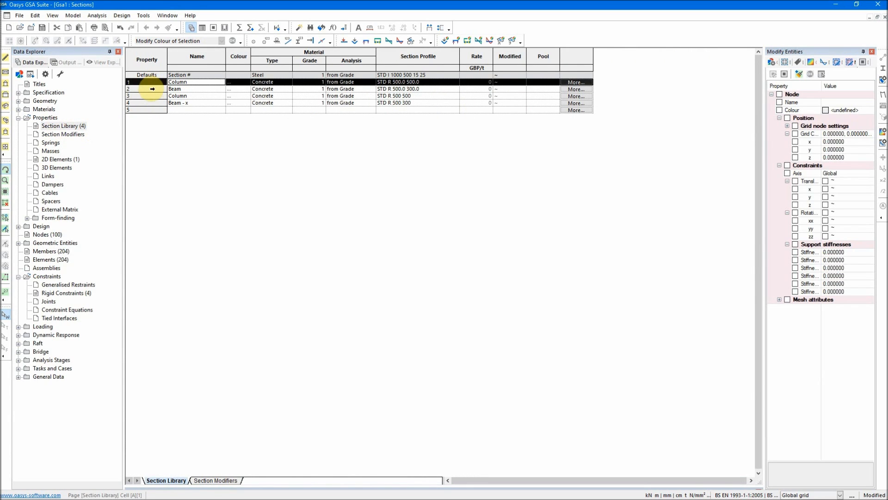
click(152, 88)
click(150, 82)
click(150, 88)
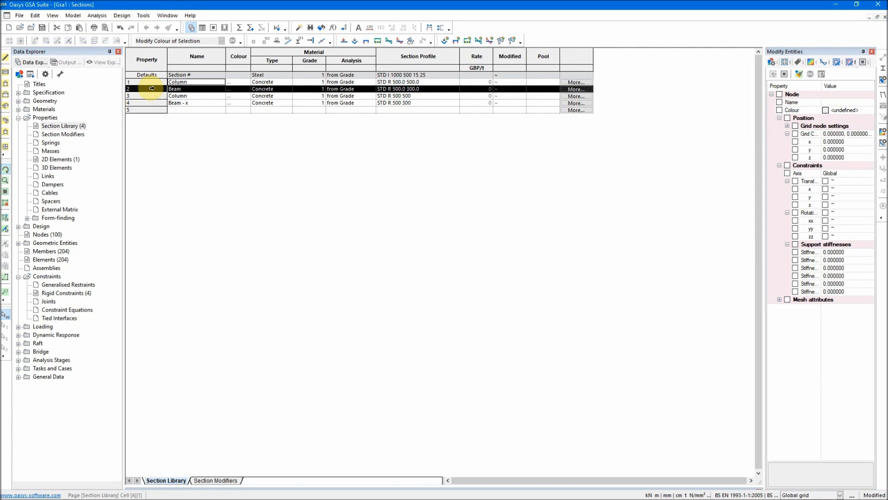
Collapse the Properties branch and display the whole frame in a 3D graphic view
click(18, 118)
click(11, 111)
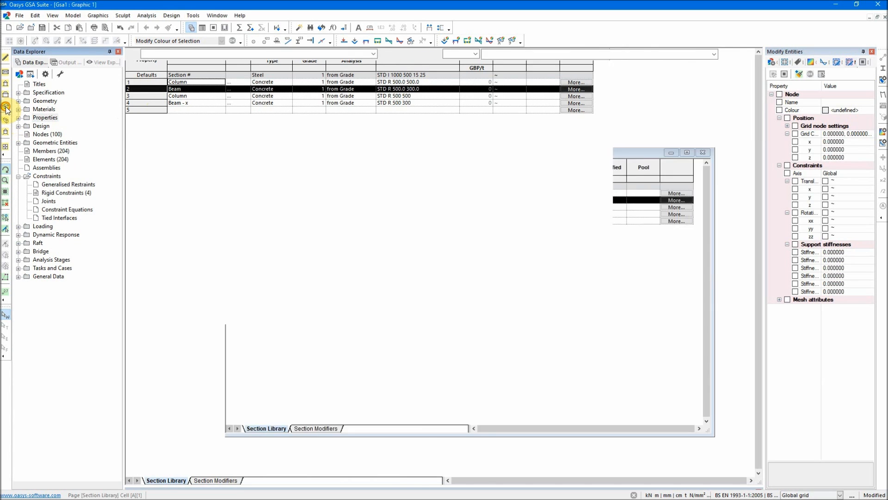
drag(574, 374, 558, 345)
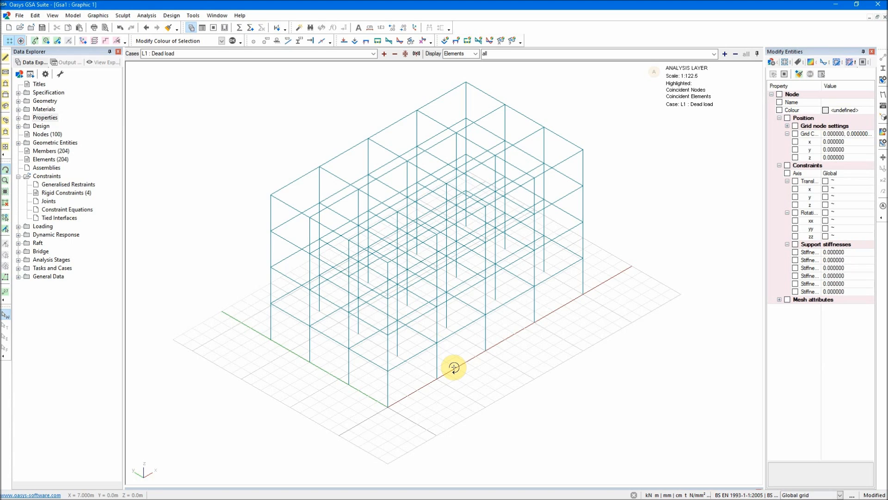
Add load case 2 in Load Case Specification, named "Live load", with type Live, source 1 and direction z
double_click(50, 228)
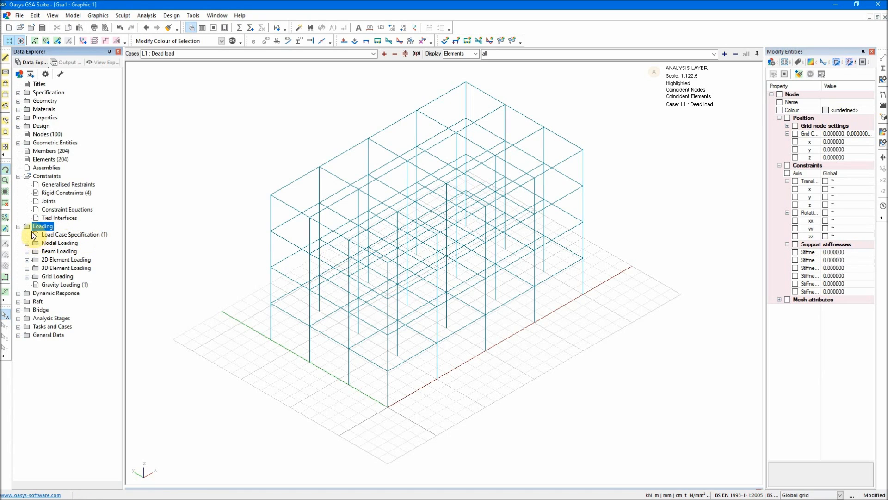
double_click(86, 236)
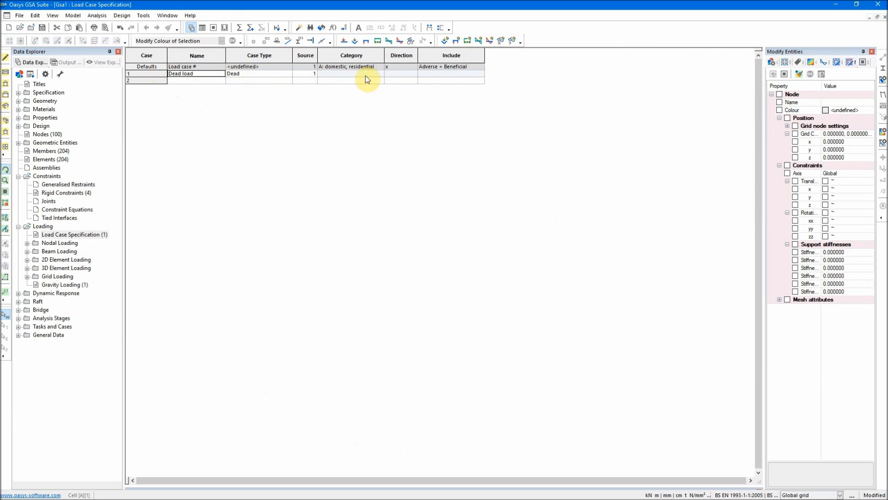
double_click(140, 81)
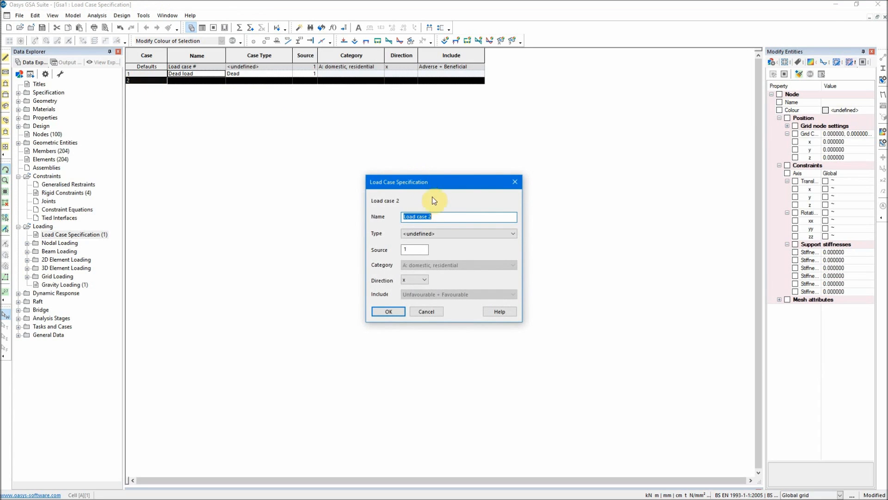
text(Live load)
click(477, 234)
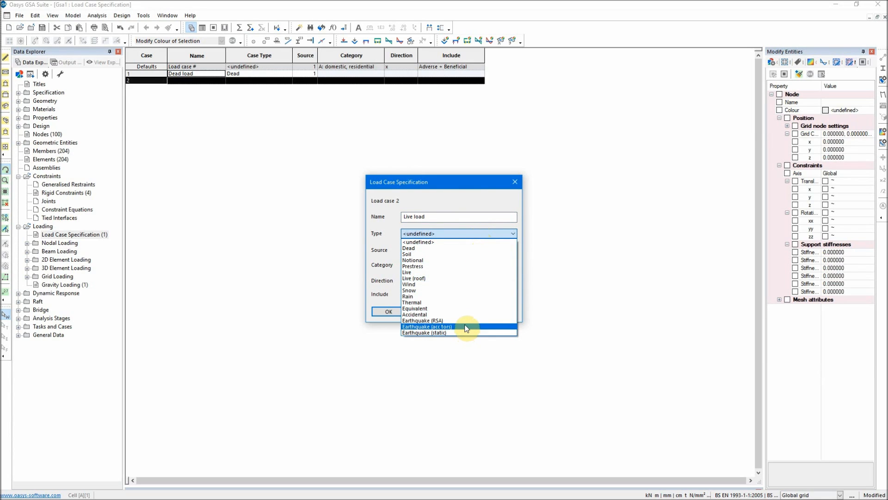
click(465, 271)
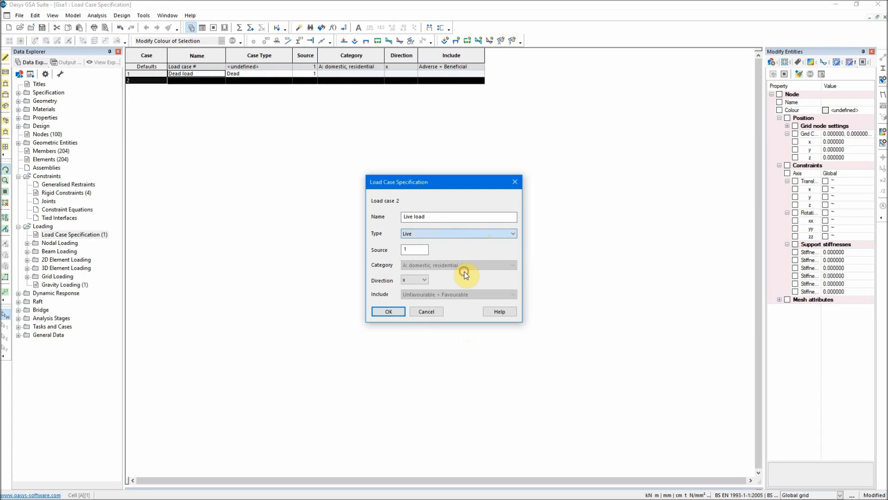
click(418, 248)
double_click(404, 249)
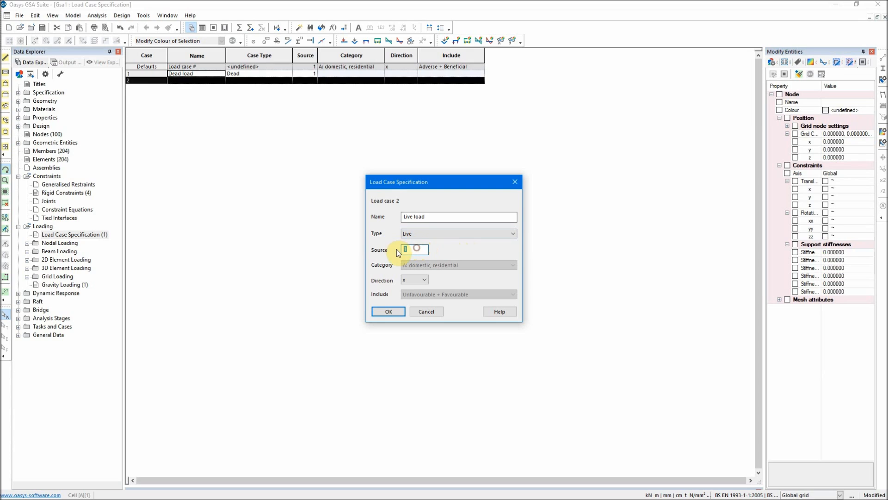
click(425, 280)
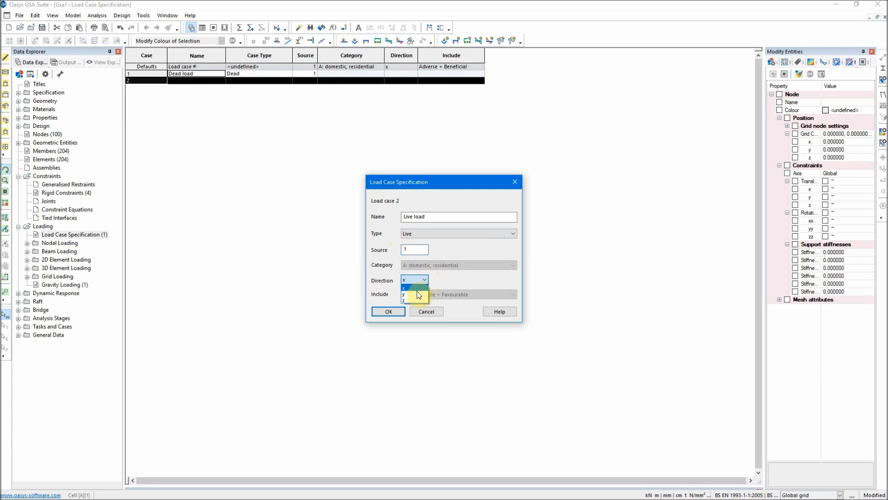
click(415, 301)
click(387, 312)
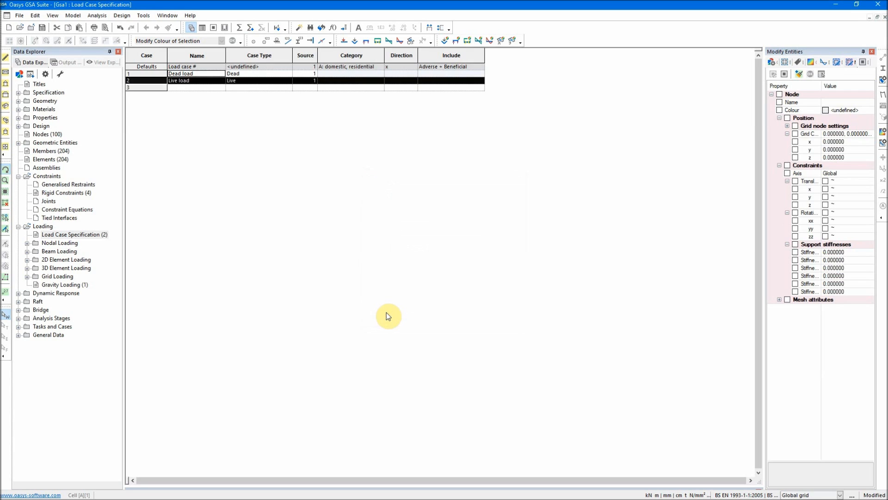
Add load case 3 named "Wind load" with type Wind and source 1
double_click(146, 87)
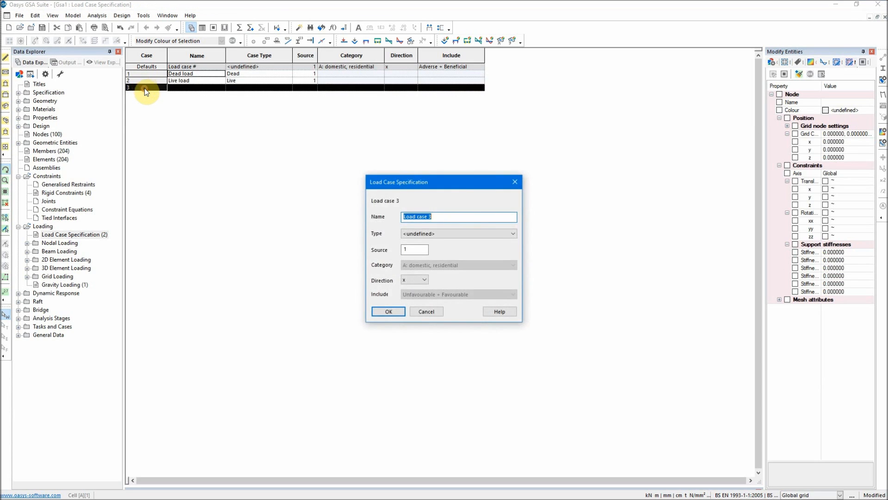
text(Wind load)
click(468, 233)
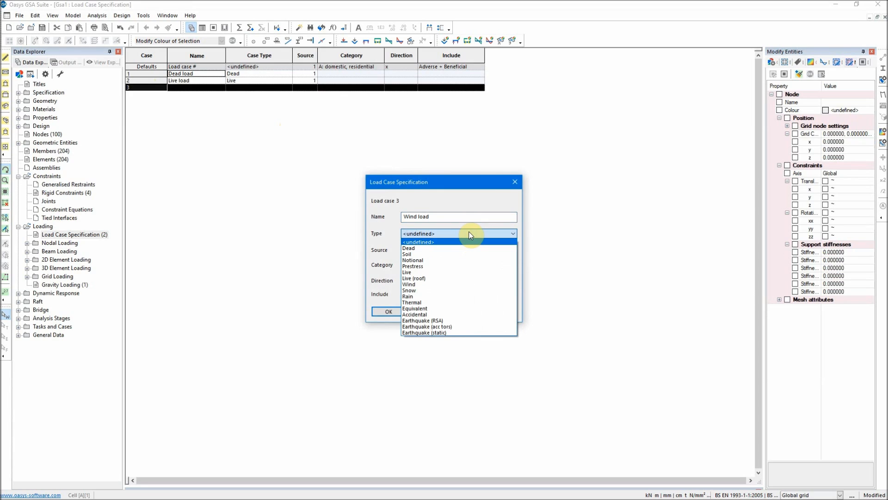
click(444, 284)
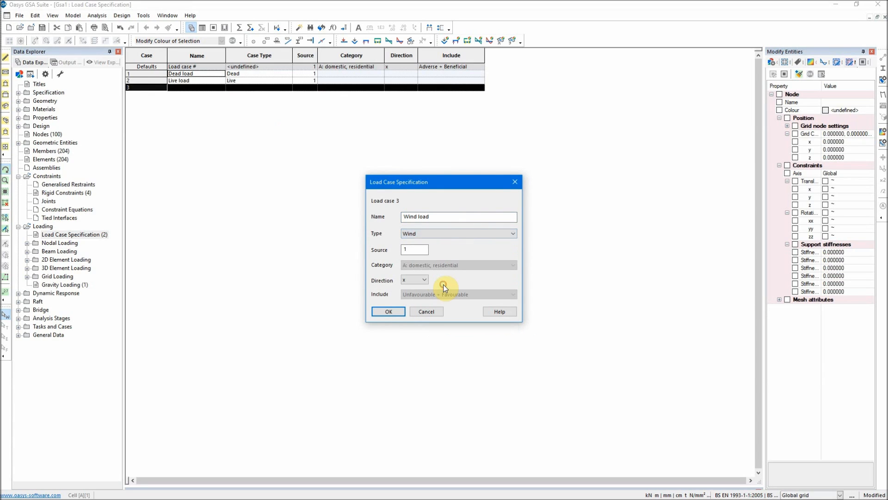
double_click(414, 249)
click(384, 312)
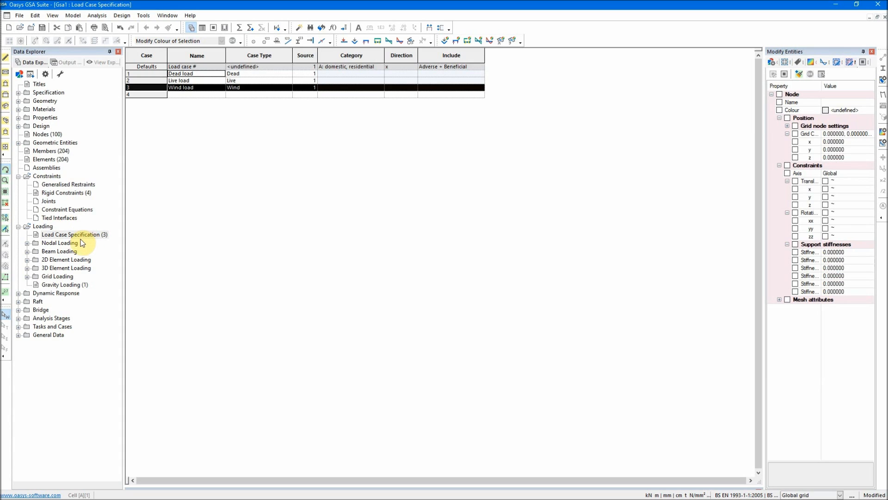
click(331, 196)
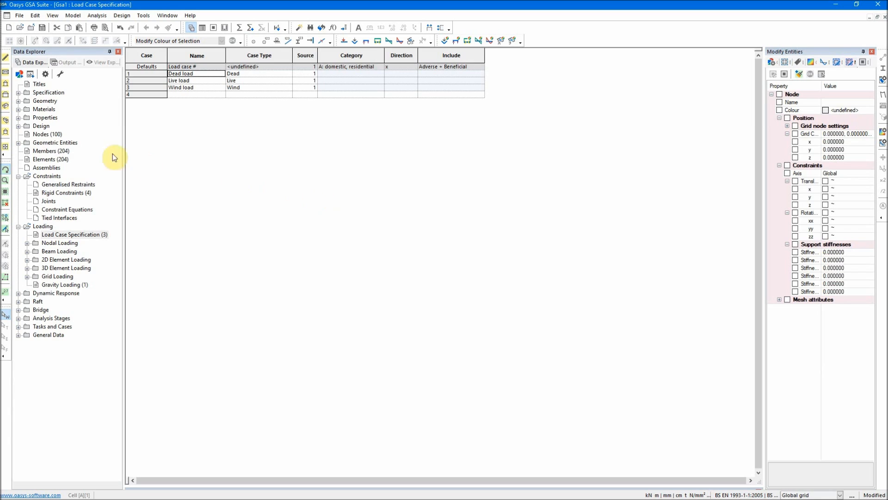
Show the frame in x-z elevation in a graphic view and activate element selection
click(6, 106)
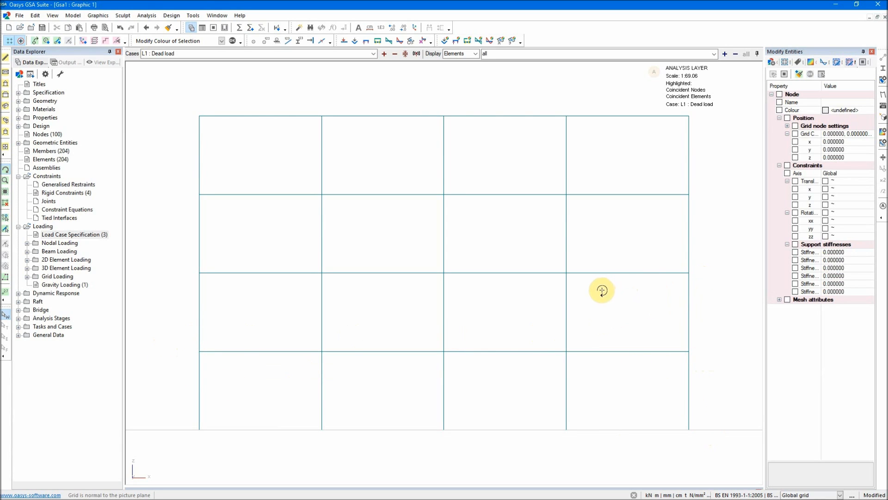
click(6, 230)
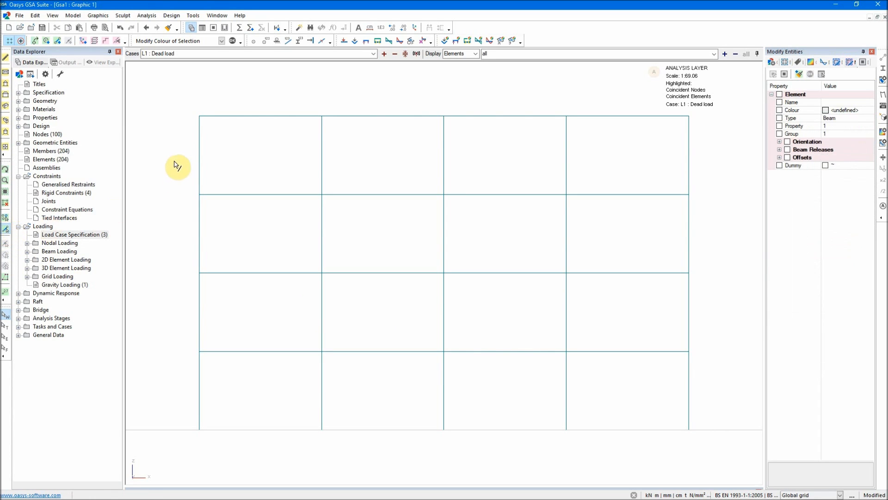
Try window-selecting the beams of the upper floor levels in the elevation view, and clear the selection
drag(175, 94, 713, 138)
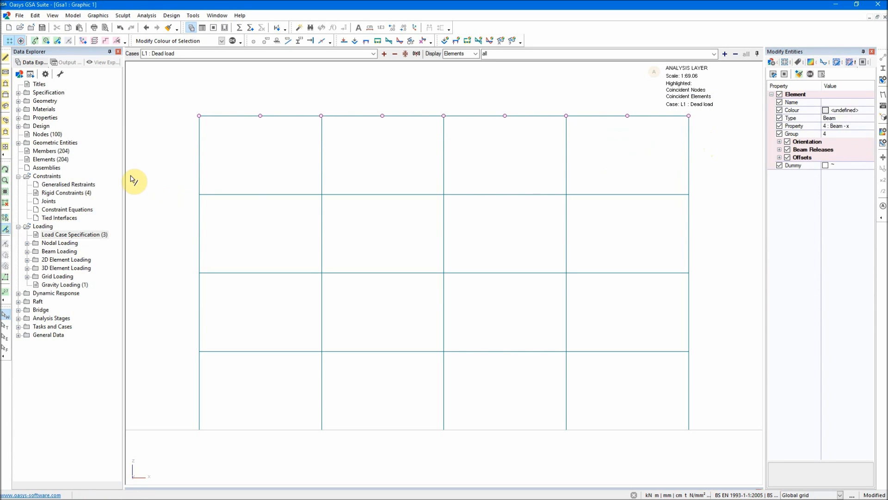
drag(165, 175, 719, 220)
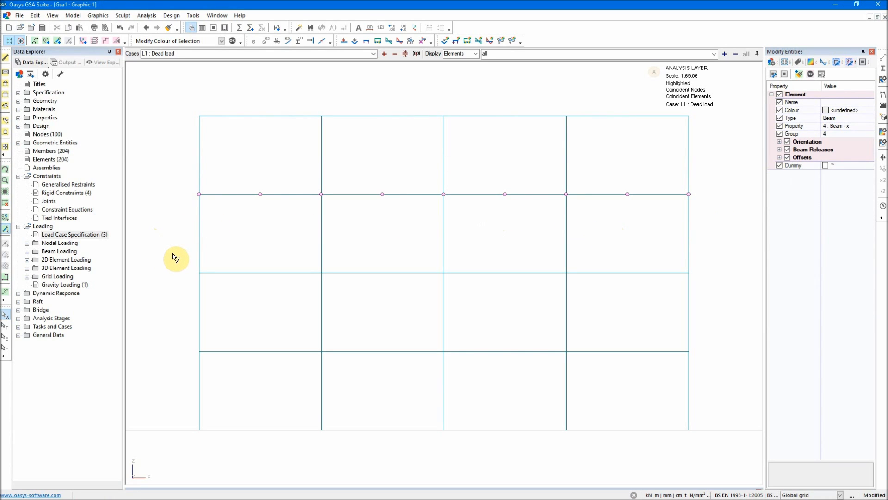
drag(166, 250, 737, 304)
drag(172, 100, 717, 143)
drag(727, 243, 160, 300)
drag(717, 243, 157, 290)
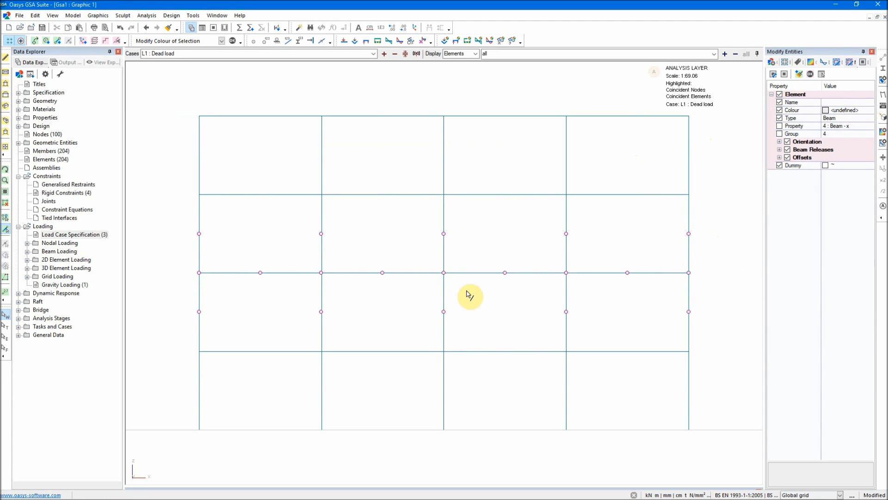
click(722, 264)
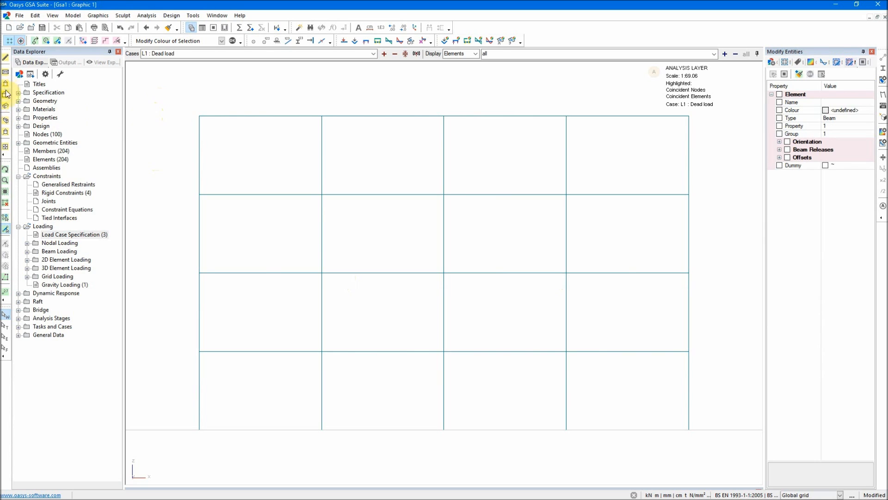
Try picking individual beams on the top two floors in the isometric view, and clear the selection
click(5, 106)
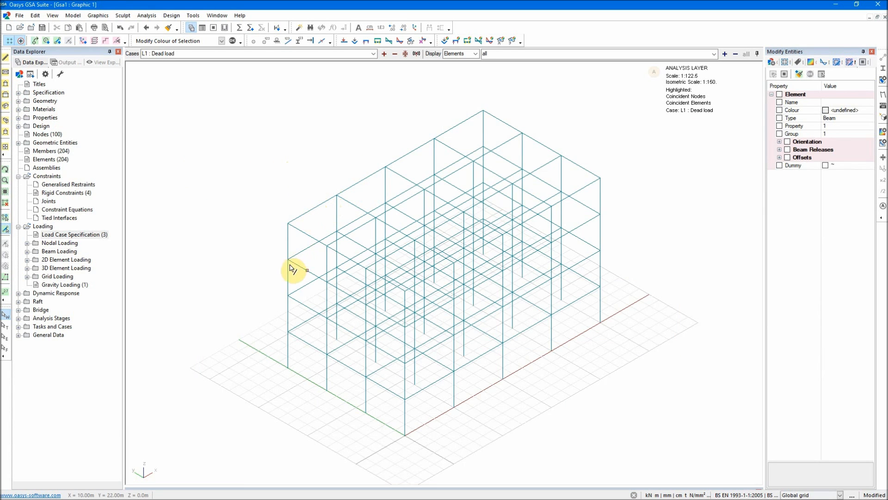
click(312, 243)
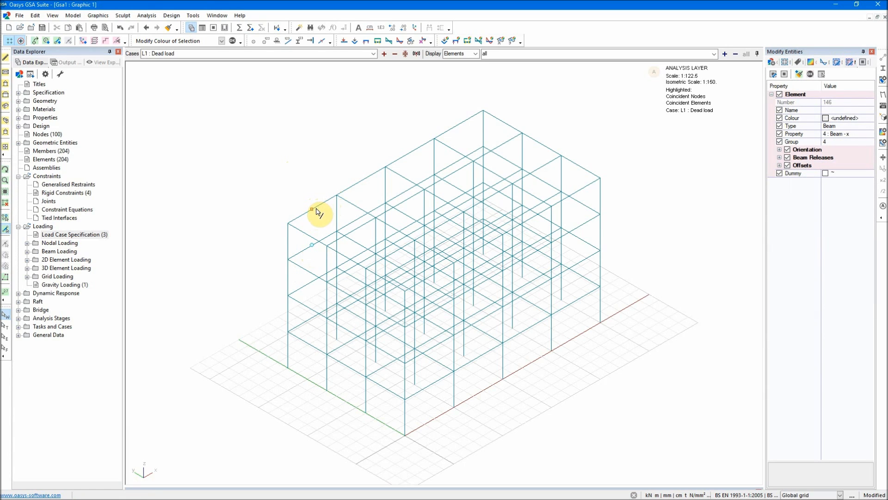
click(313, 210)
click(361, 181)
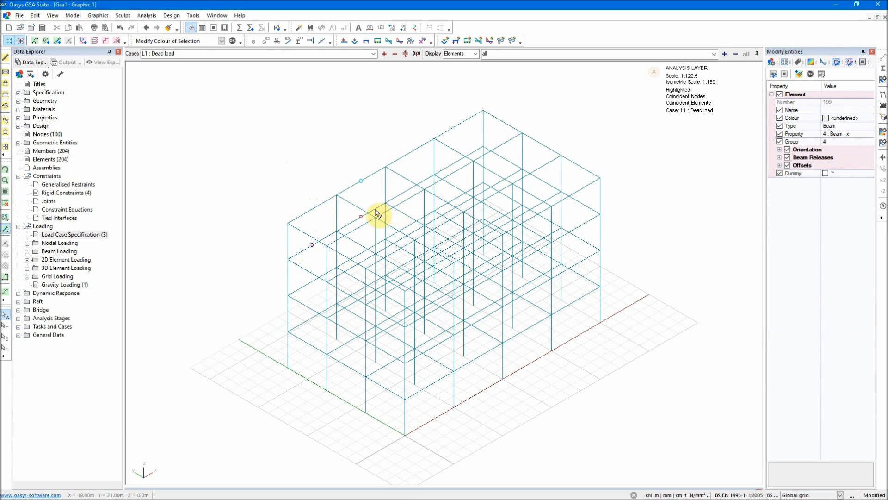
click(361, 217)
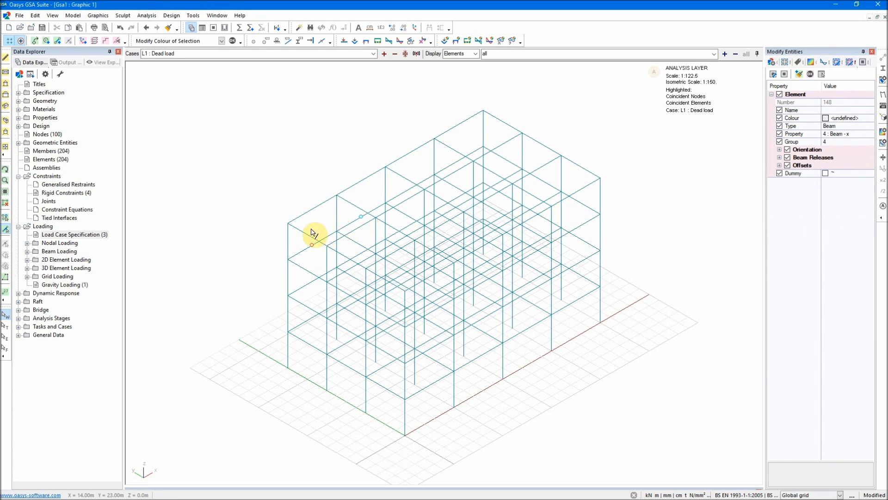
click(313, 210)
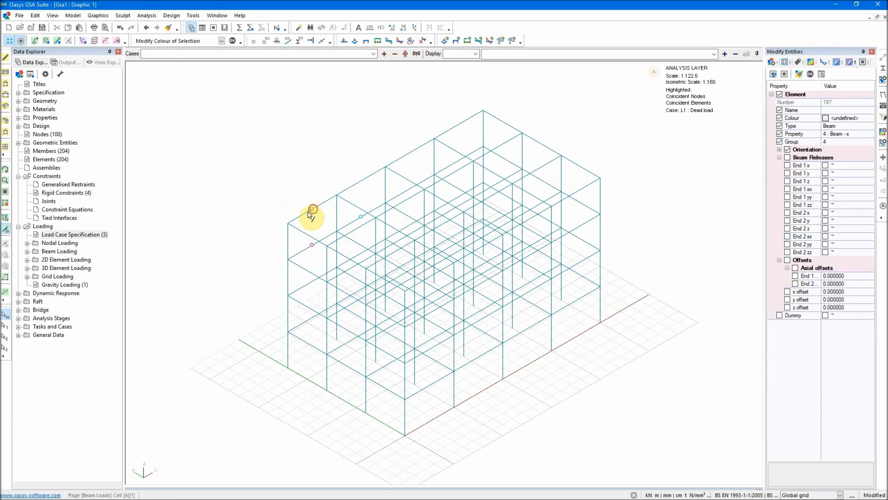
click(253, 219)
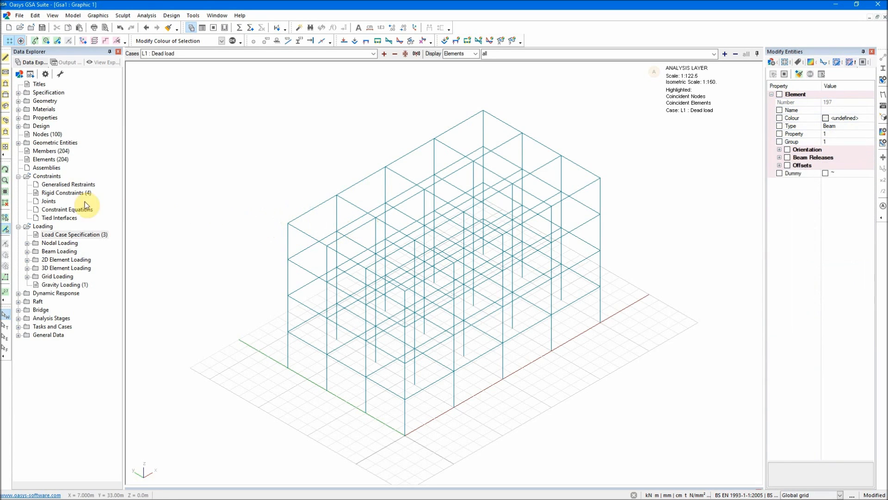
Select all beams of the topmost floor in the elevation view and save them as the element list "4th Floor Beams"
click(6, 97)
drag(151, 92, 736, 155)
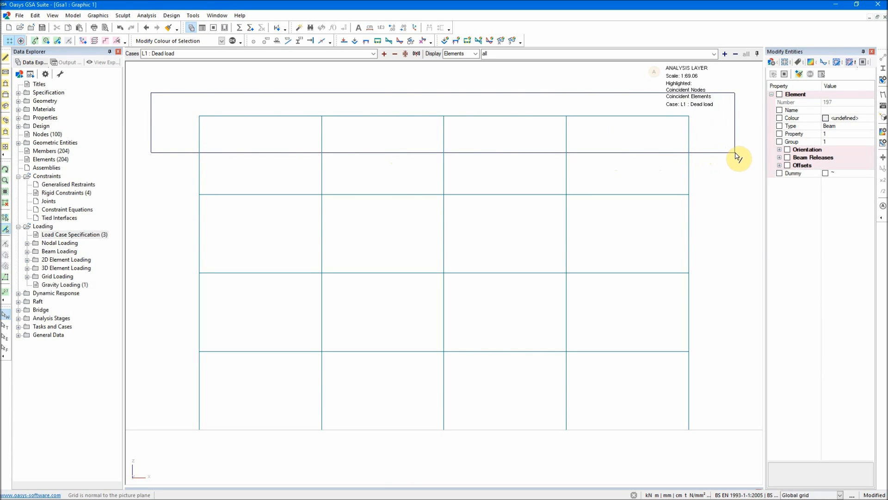
drag(736, 156, 737, 156)
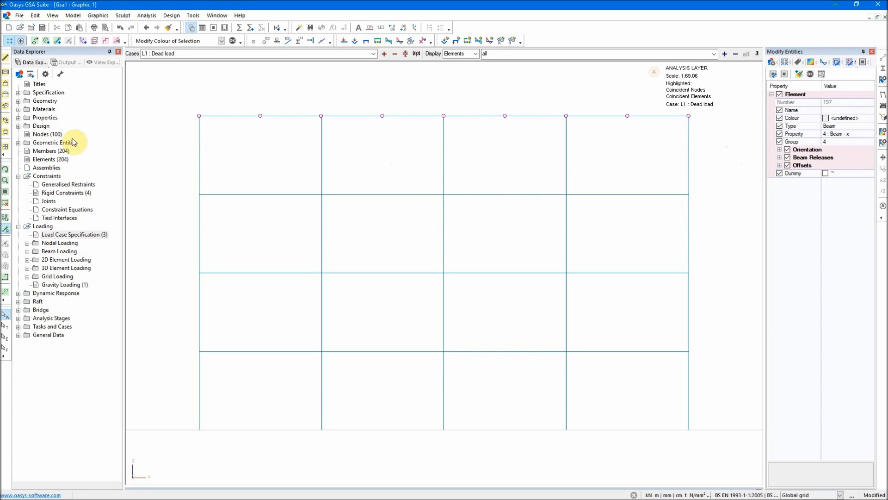
click(6, 106)
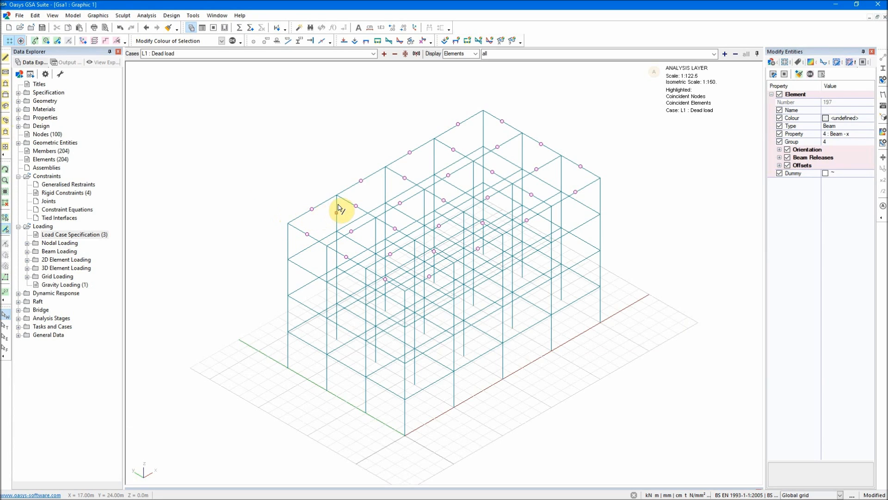
right_click(653, 160)
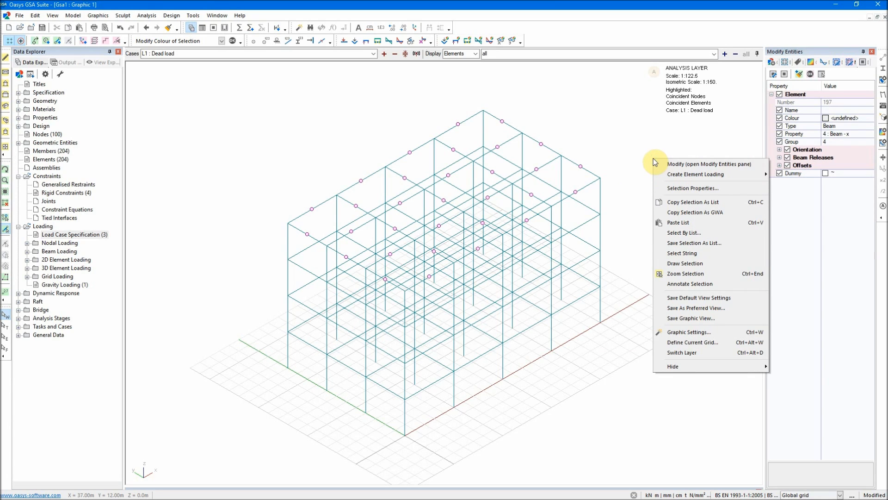
click(702, 244)
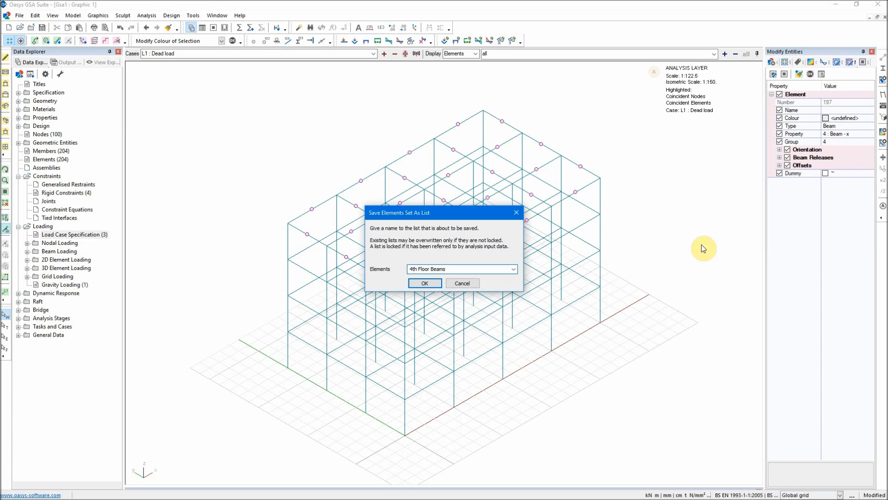
click(422, 285)
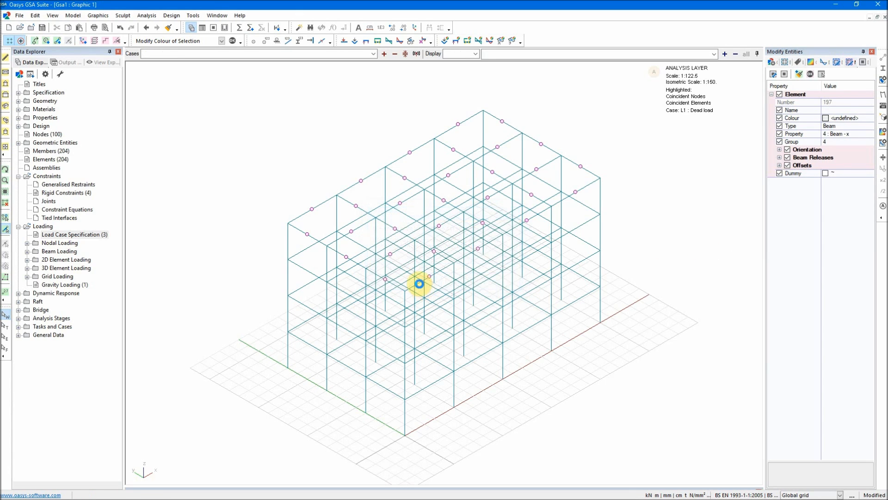
Select all beams one level below the top floor in elevation and save them as the element list "3rd Floor Beams"
click(5, 105)
drag(156, 168, 737, 228)
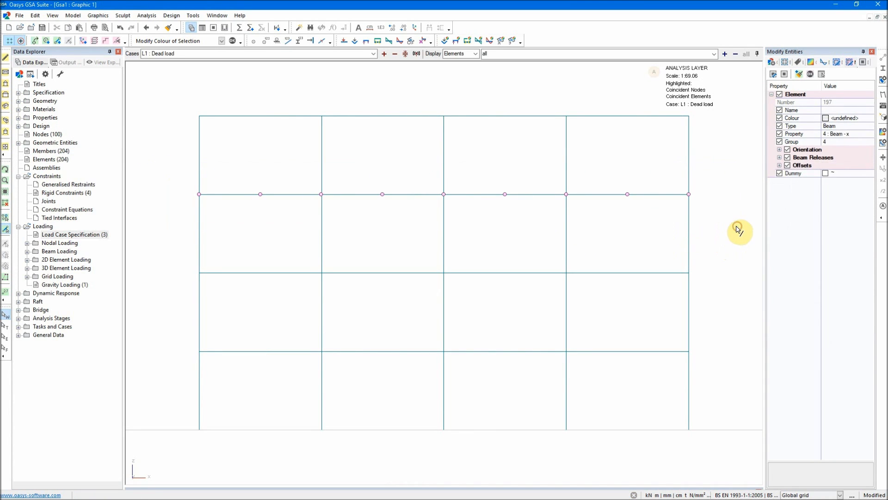
right_click(717, 205)
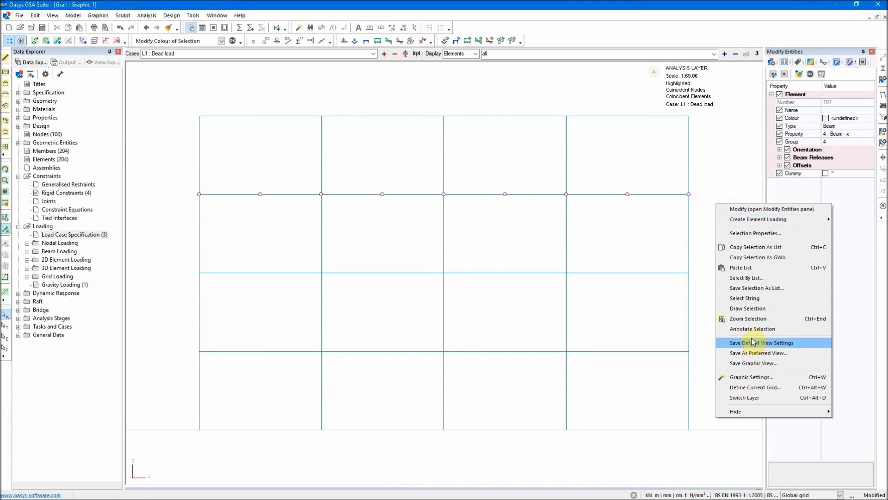
click(751, 287)
click(514, 270)
click(426, 278)
click(410, 269)
drag(416, 269, 407, 271)
text(3rd Floor Beams)
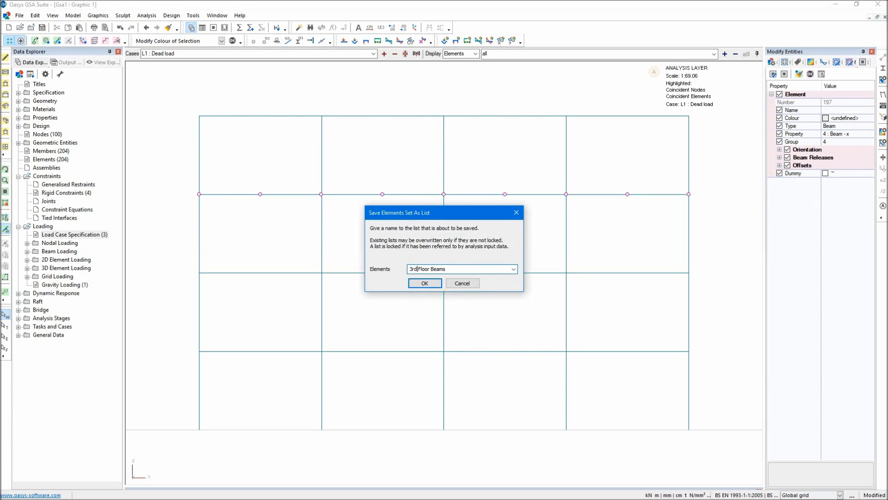
click(425, 283)
Select all beams of the second floor level in elevation and save them as the element list "2nd Floor Beams"
click(173, 252)
drag(156, 249, 742, 304)
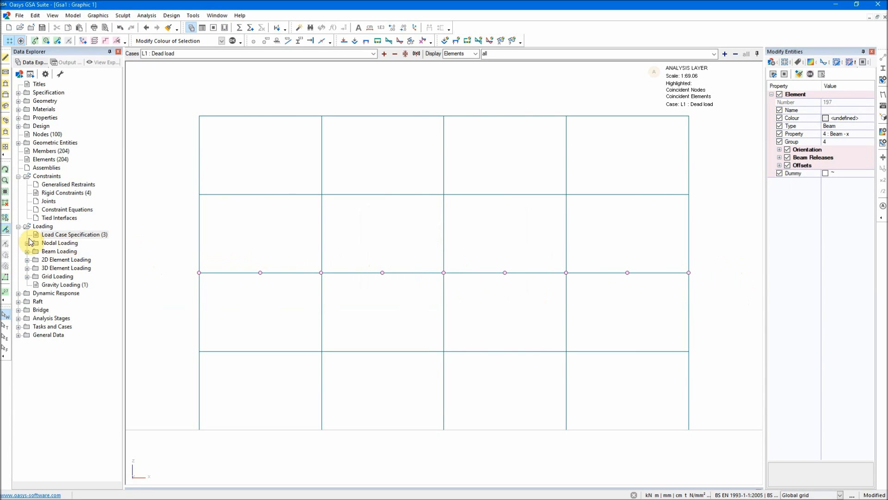
click(6, 231)
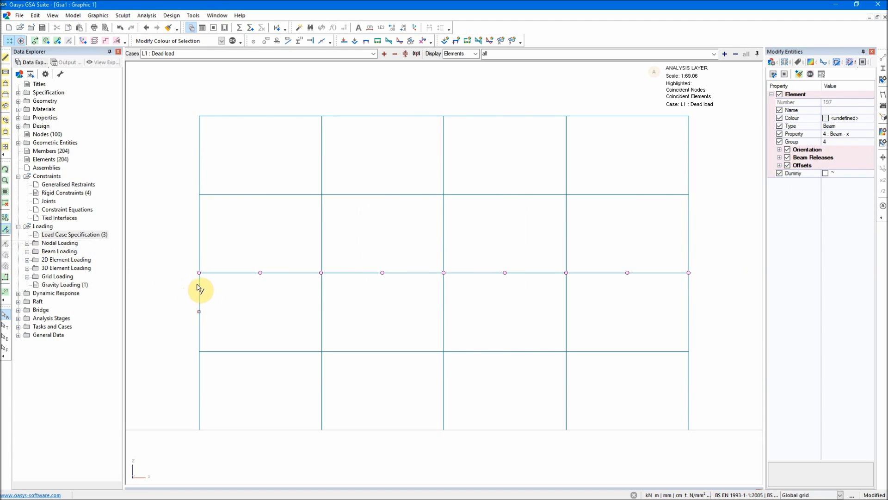
right_click(152, 191)
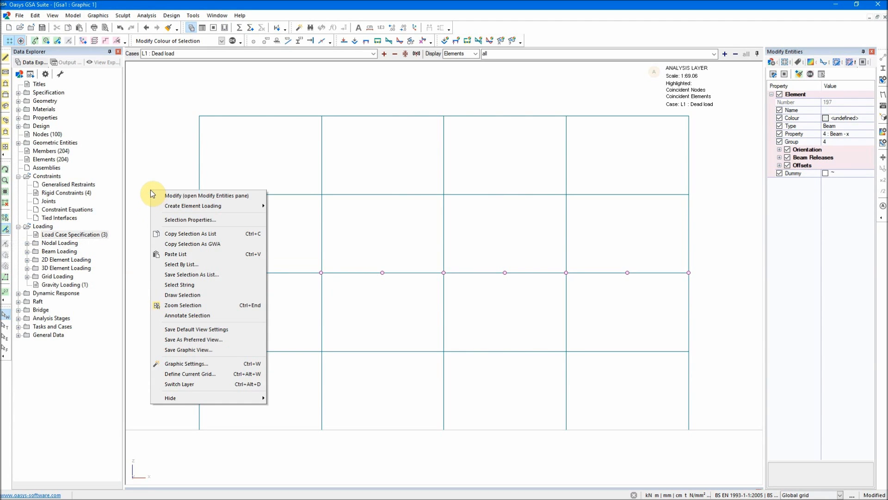
click(214, 275)
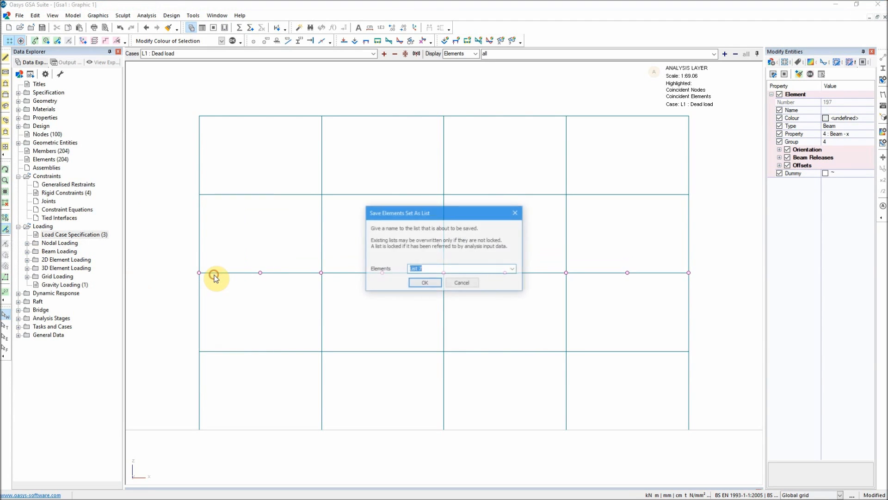
click(515, 268)
click(425, 278)
click(416, 269)
double_click(416, 269)
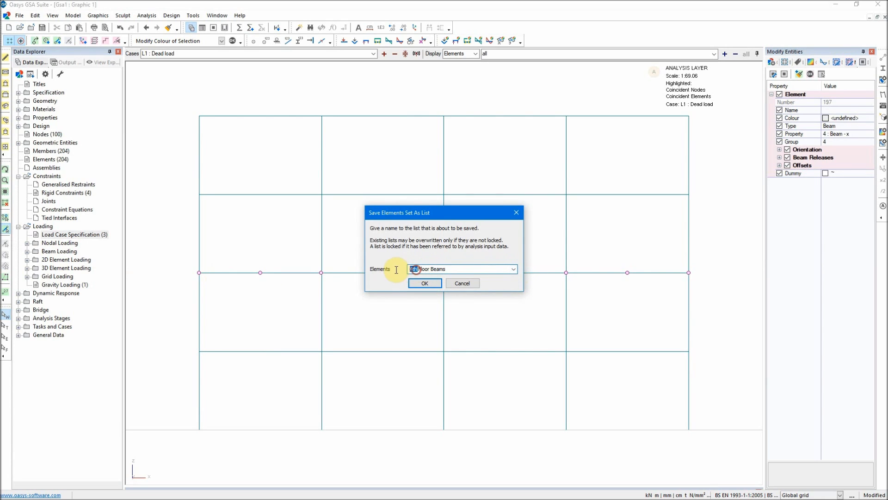
text(2nd)
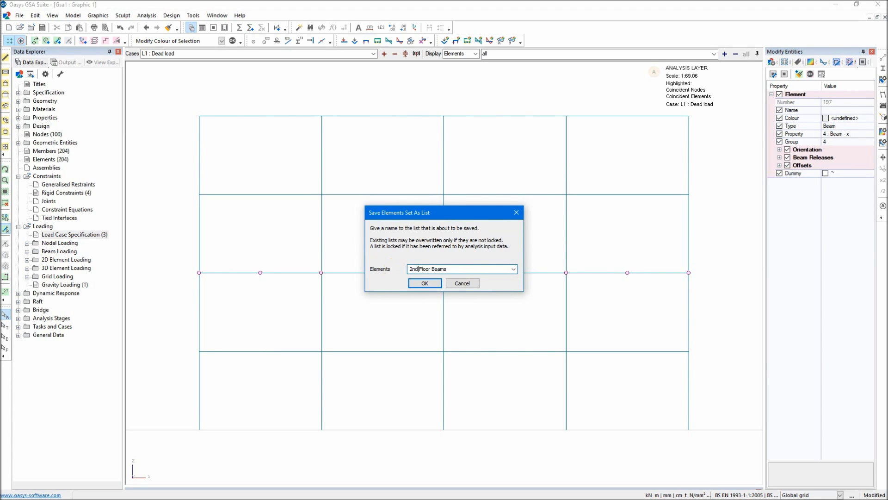
click(432, 285)
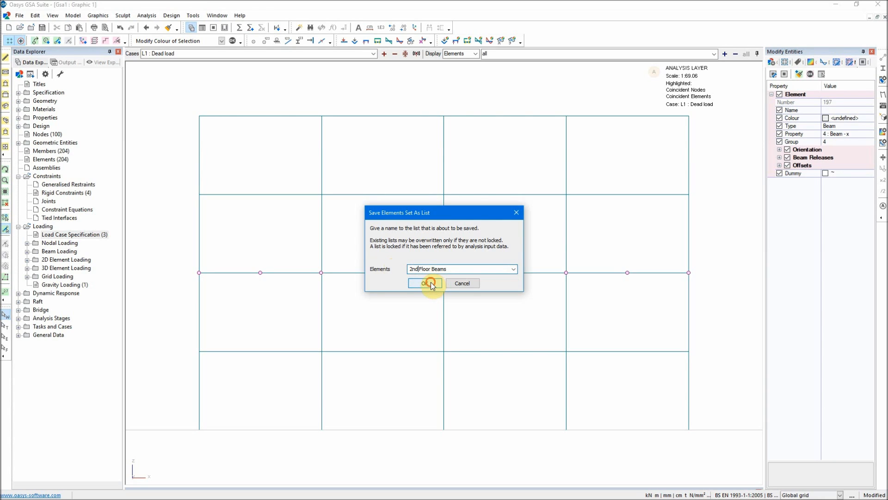
Select all beams of the lowest floor level in elevation and save them as the element list "1st Floor Beams"
click(153, 314)
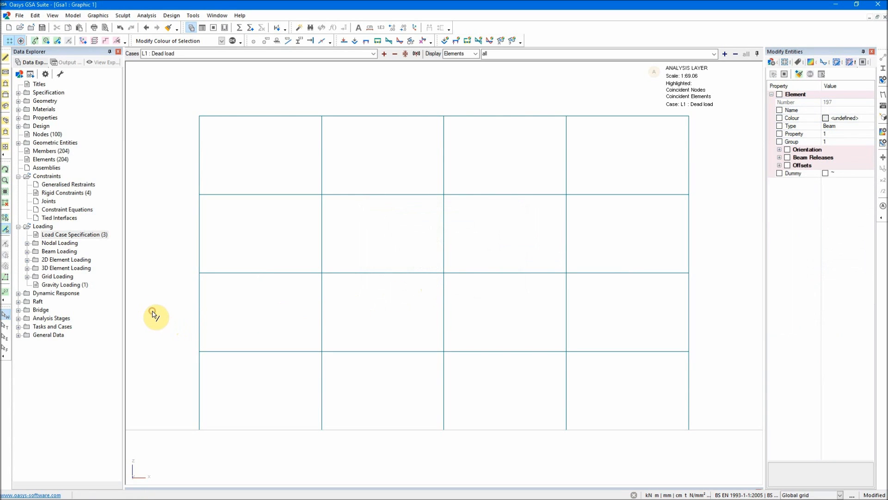
drag(152, 313, 732, 389)
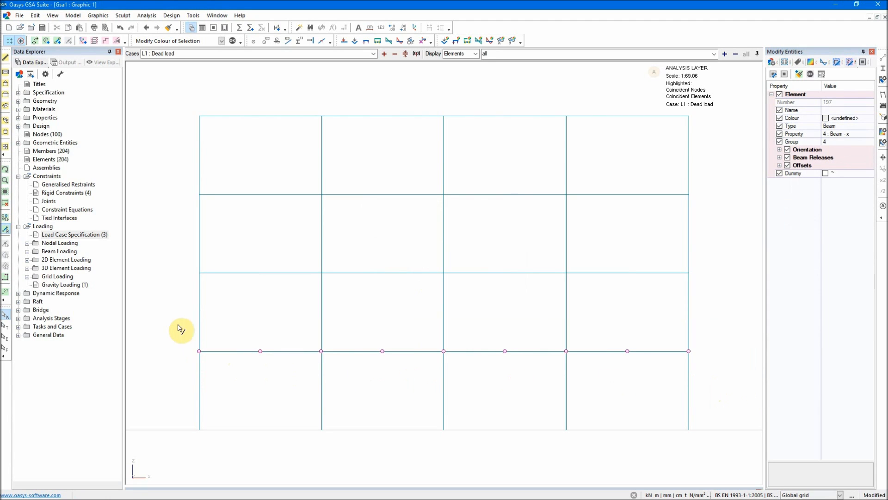
click(6, 107)
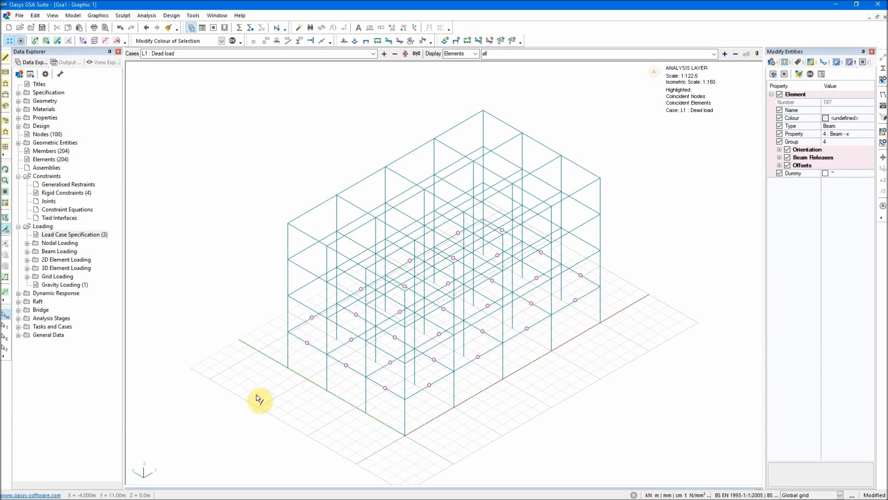
right_click(167, 232)
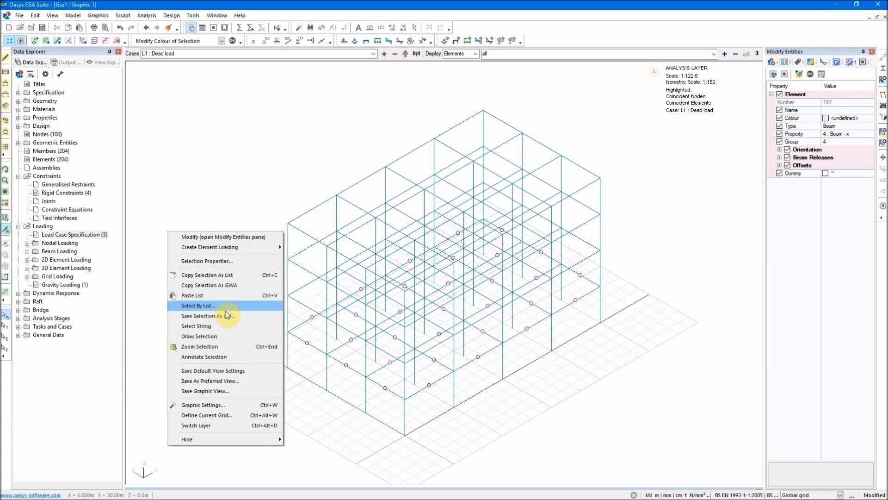
click(240, 316)
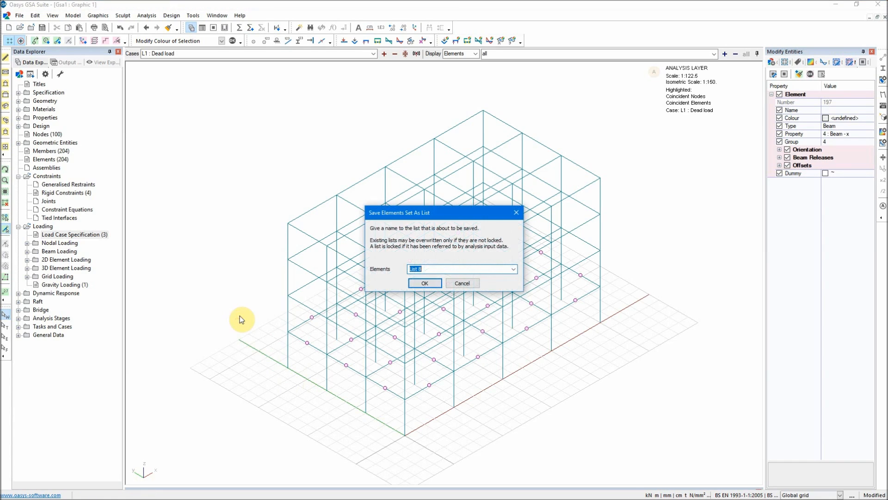
click(512, 270)
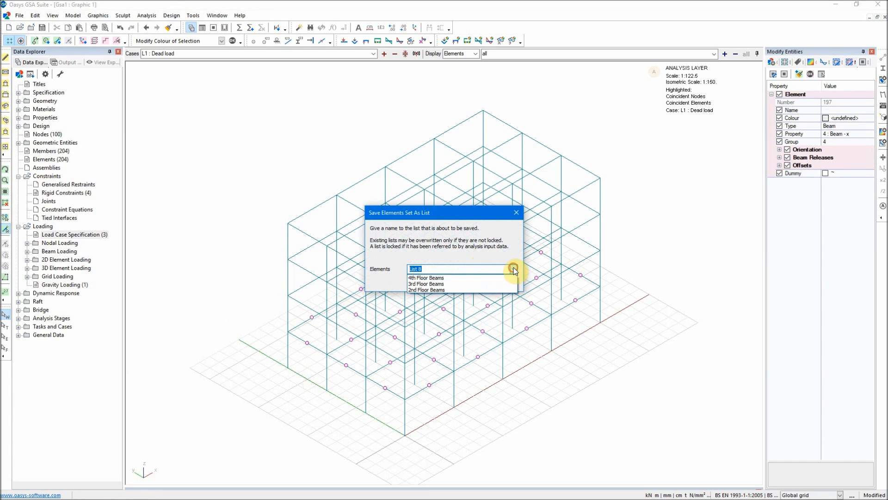
click(481, 284)
click(416, 268)
text(1st)
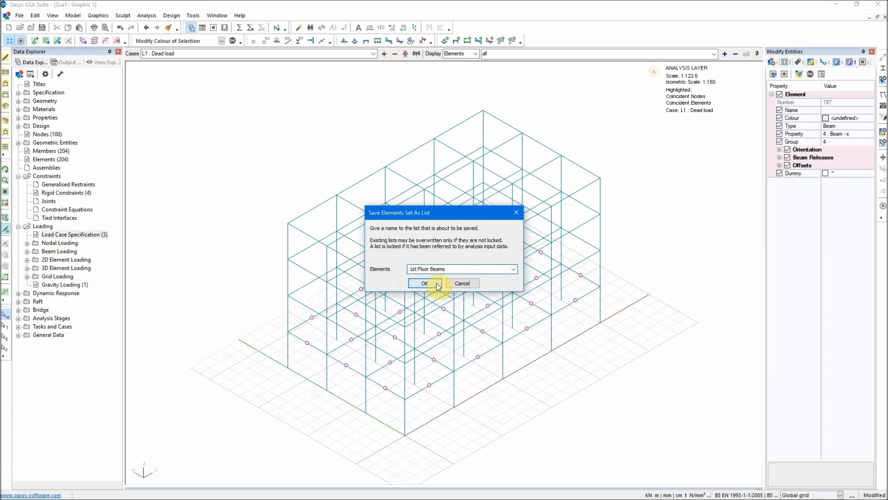
click(424, 282)
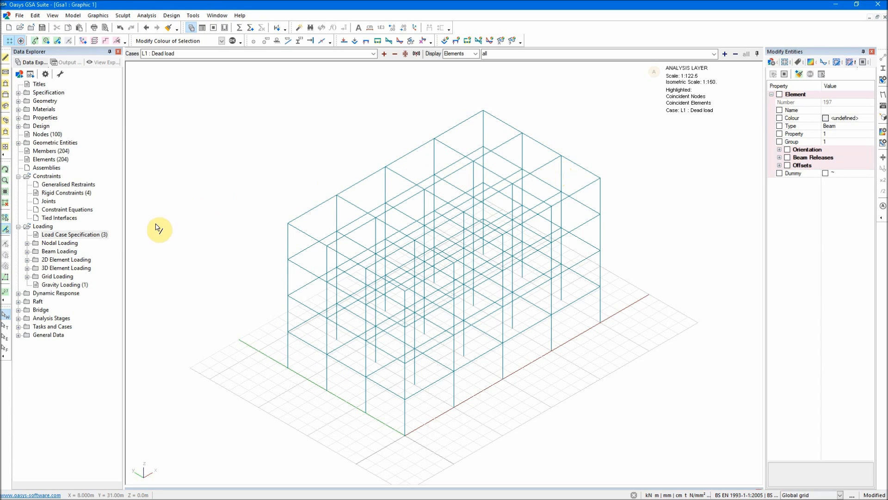
Create a beam load record named "1st Floor Live Load" and assign it to load case 2 : Live load
double_click(57, 255)
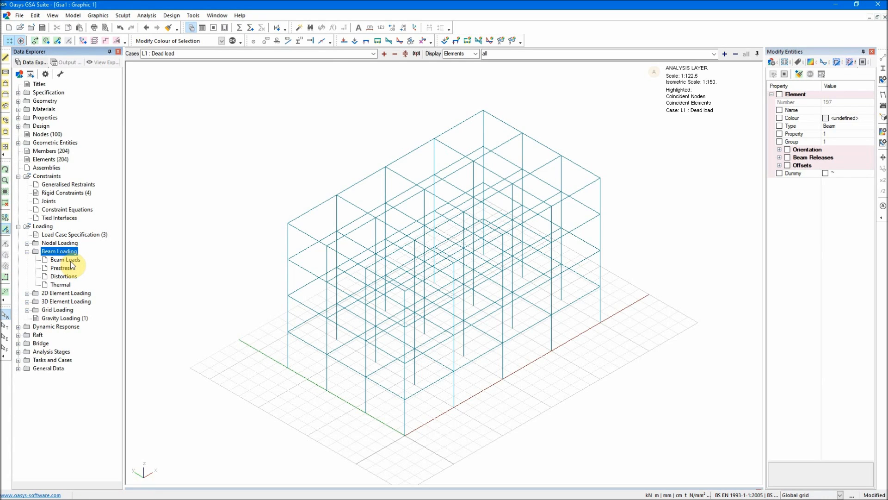
double_click(66, 260)
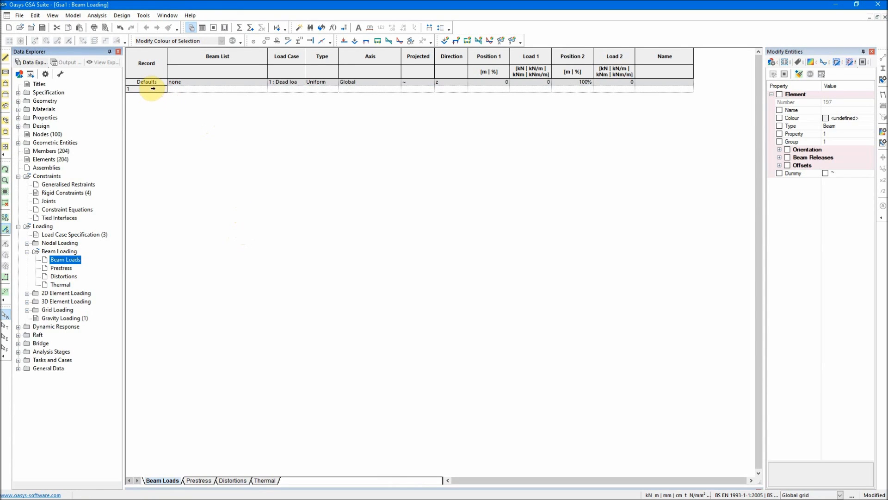
double_click(143, 89)
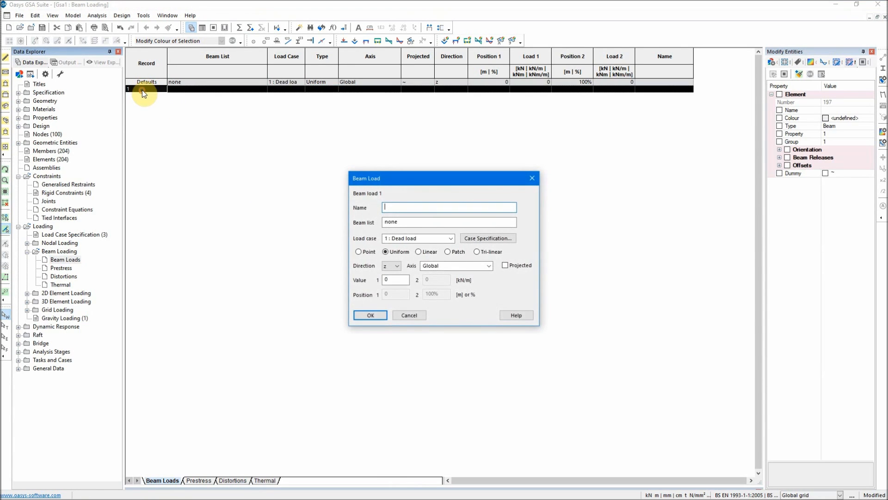
click(414, 208)
text(1st Floor Live Load)
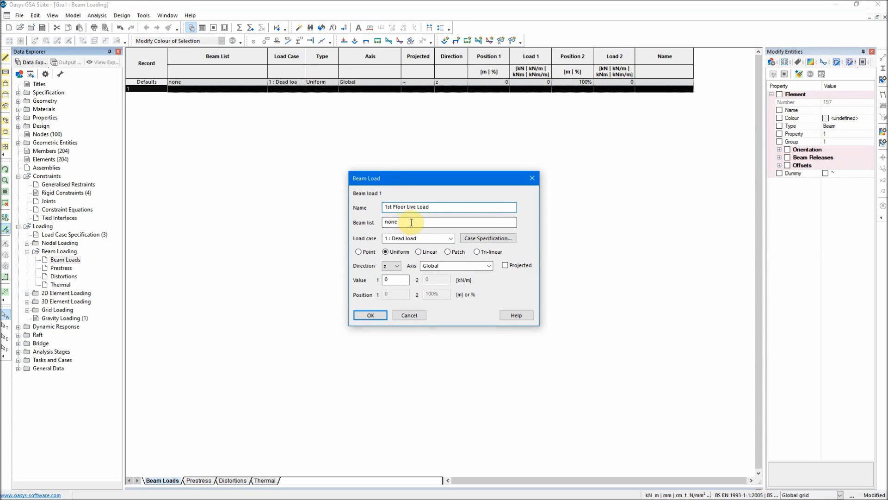
click(451, 237)
click(429, 253)
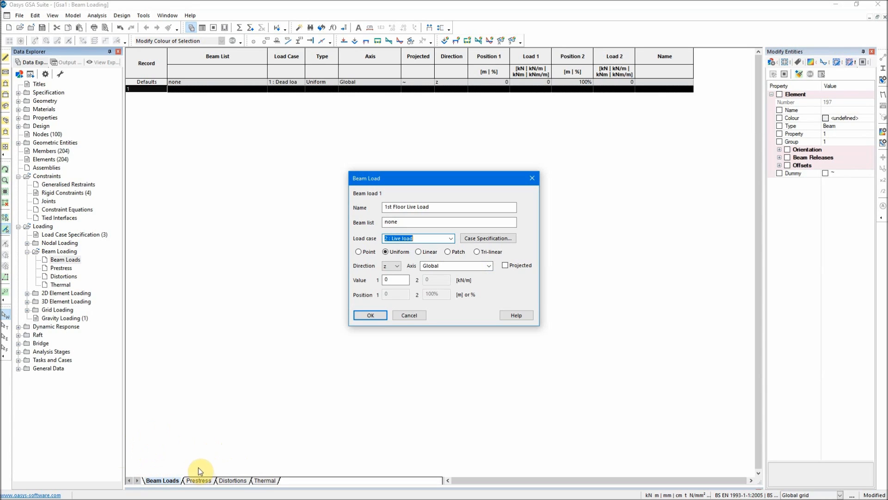
Set the uniform z-direction load value to -5 kN/m and save the beam load record
double_click(385, 280)
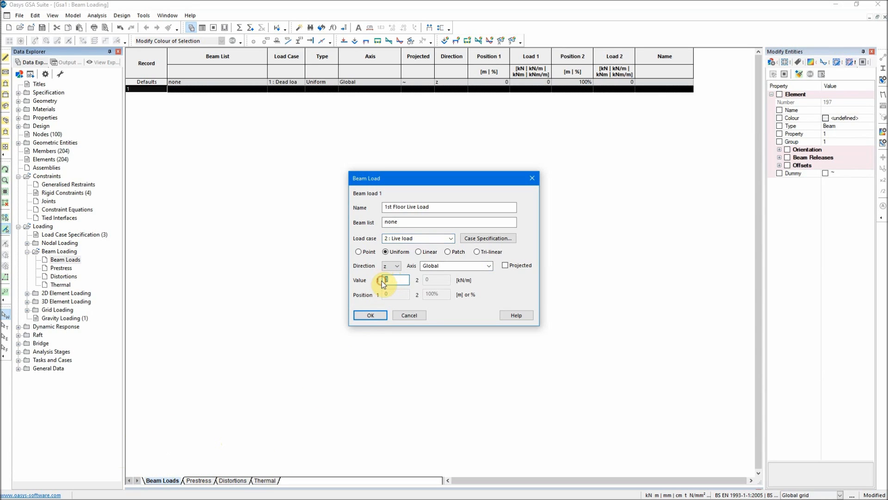
text(5)
click(397, 281)
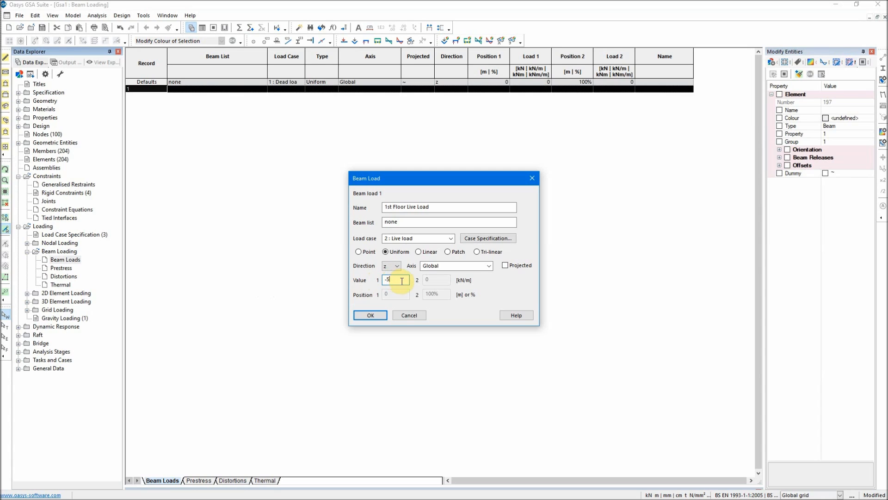
click(398, 279)
click(371, 315)
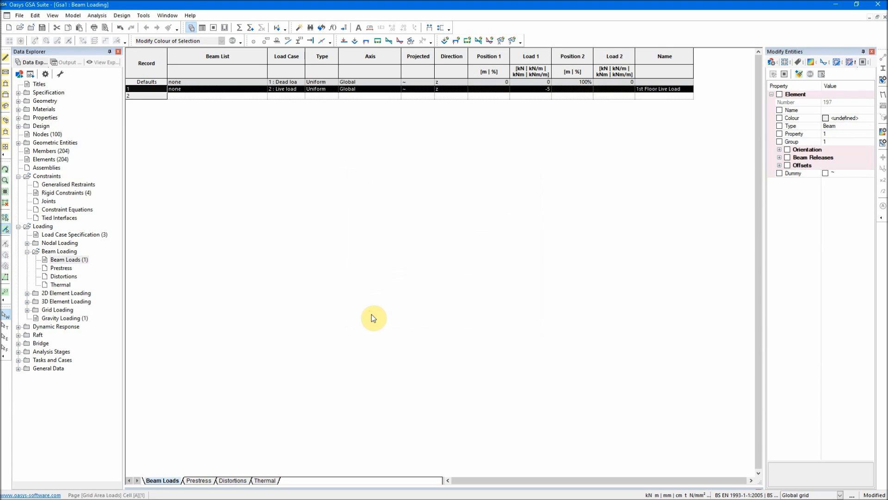
Assign the "1st Floor Beams" element list to beam load record 1
click(218, 89)
click(265, 88)
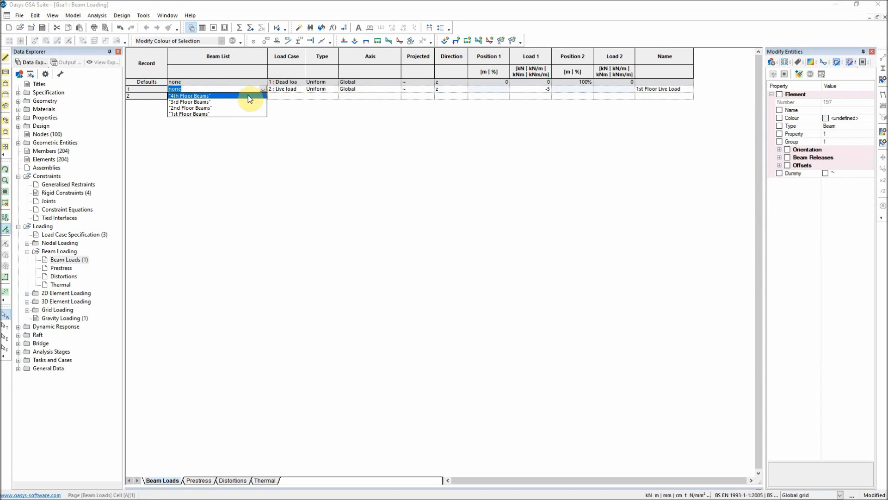
click(187, 113)
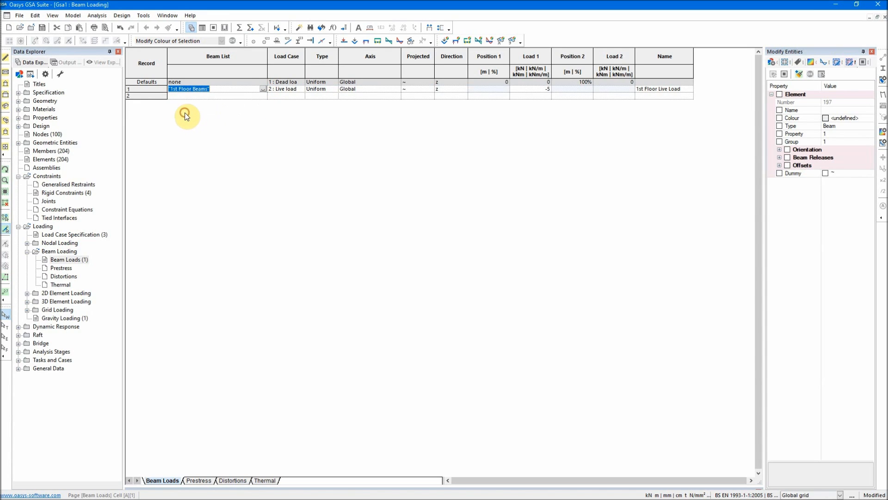
Copy beam load record 1 and paste it into records 2, 3 and 4
click(148, 89)
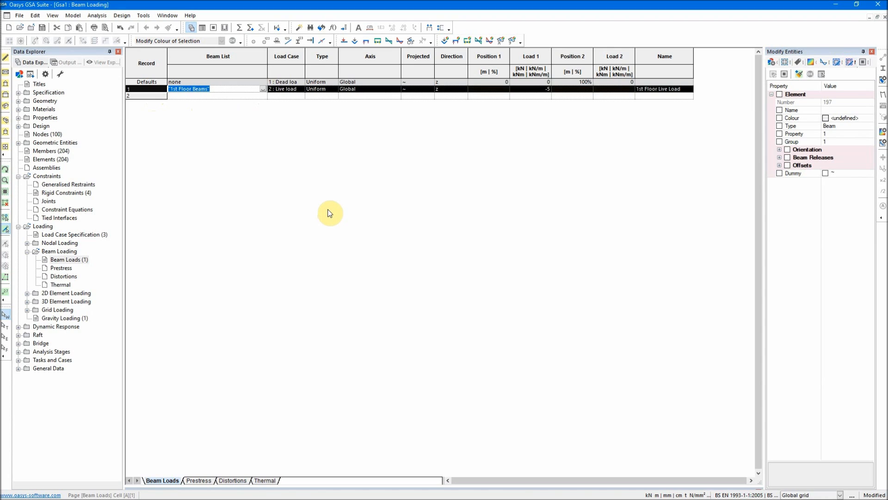
right_click(146, 88)
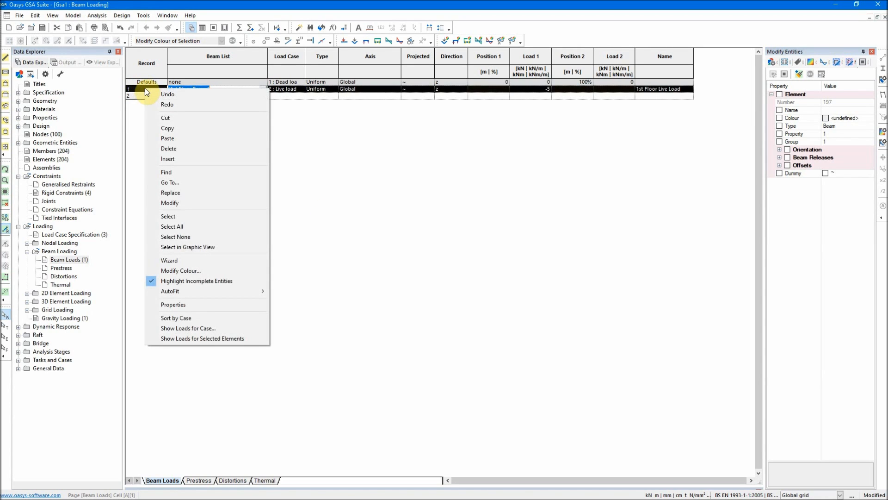
click(175, 129)
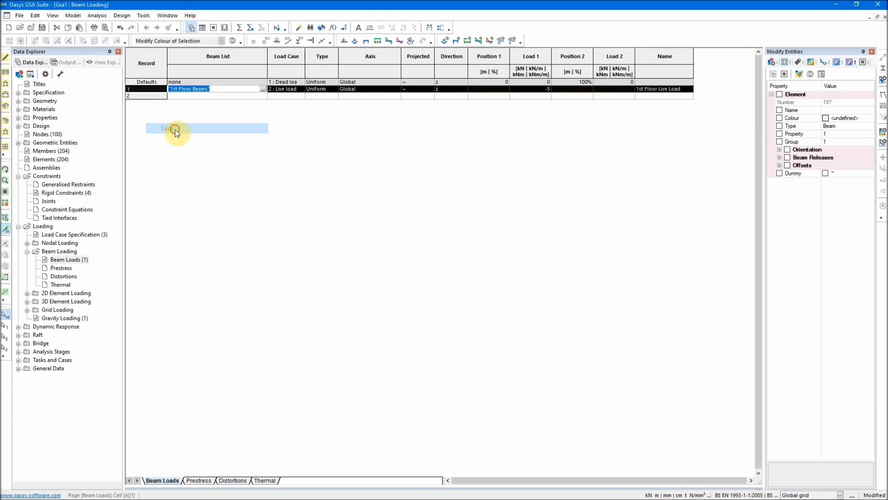
click(151, 96)
right_click(151, 96)
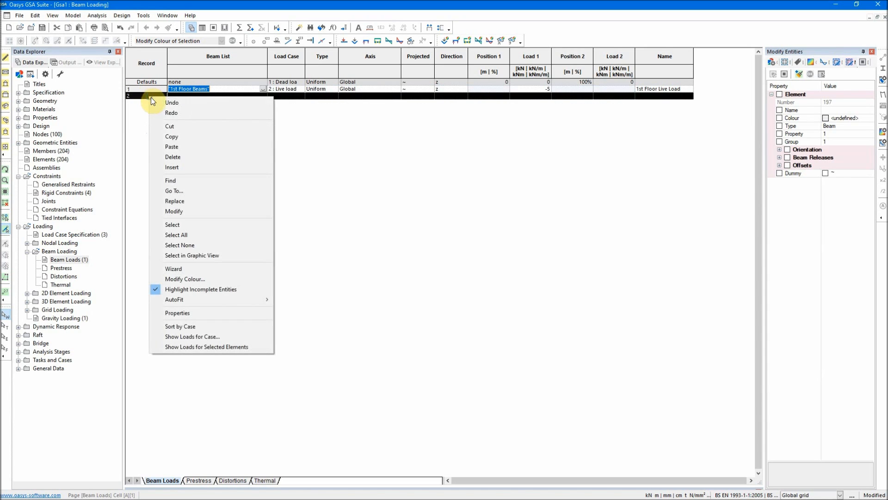
click(196, 144)
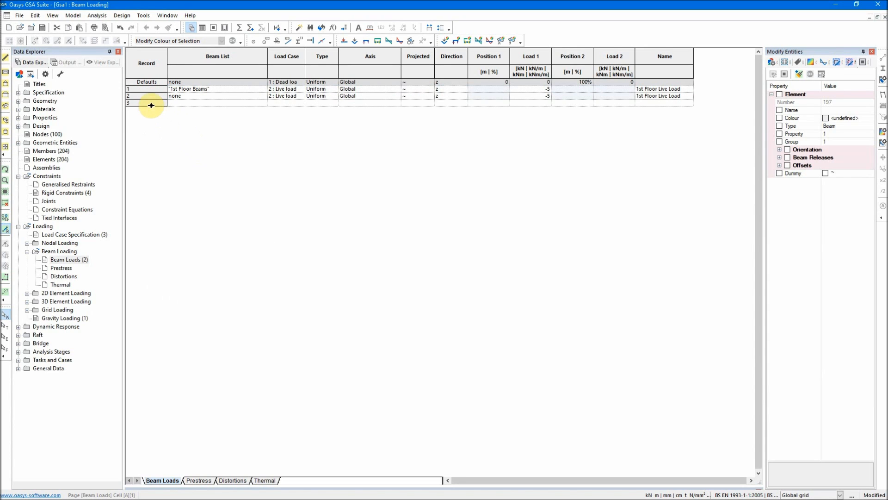
right_click(153, 102)
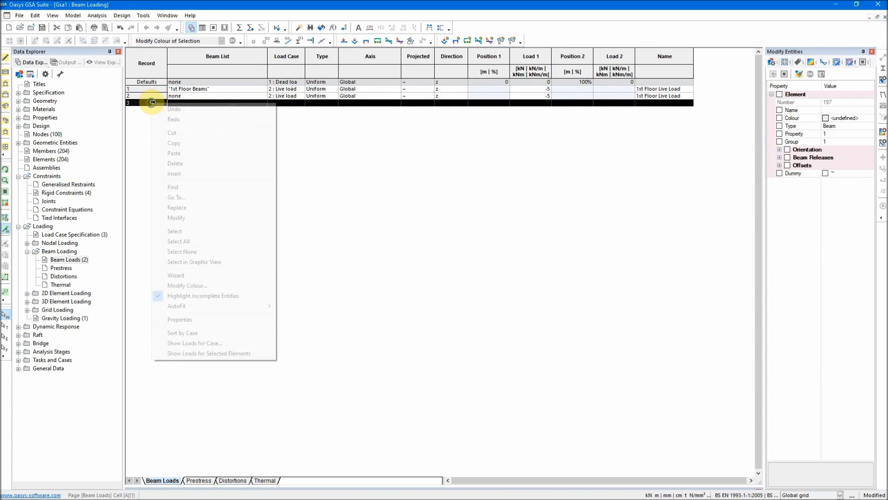
click(212, 154)
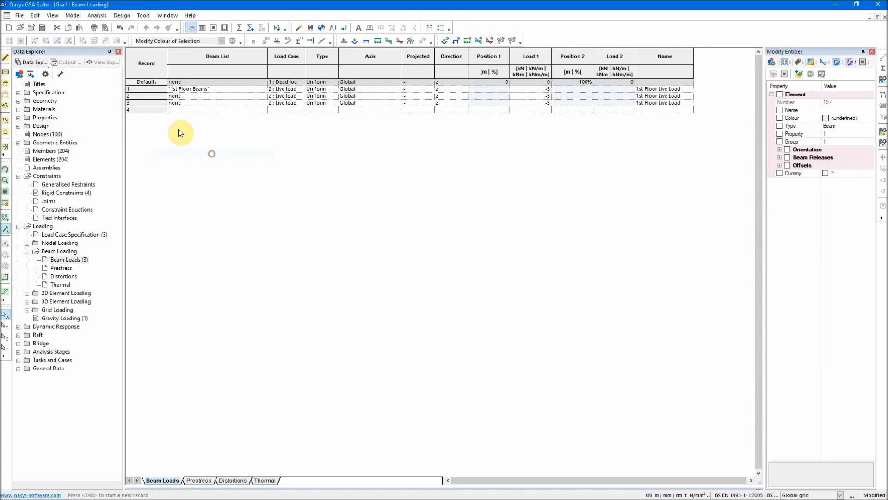
click(152, 109)
right_click(153, 108)
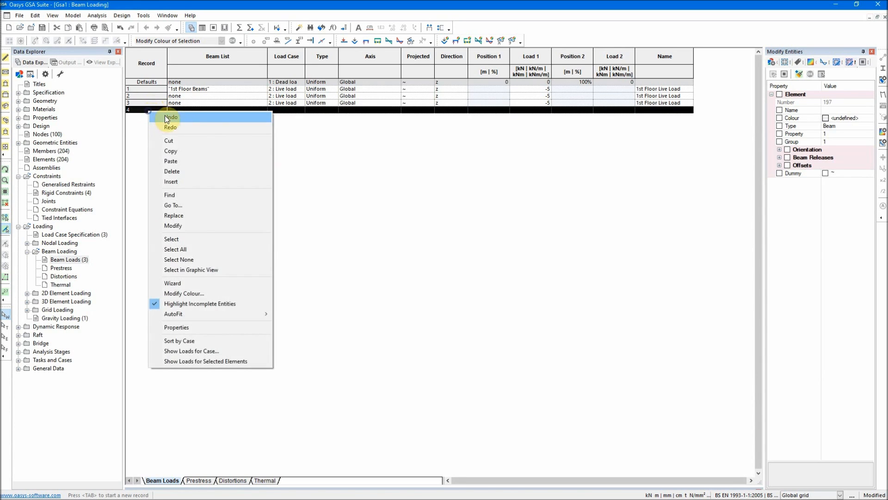
click(210, 161)
Assign "2nd Floor Beams", "3rd Floor Beams" and "4th Floor Beams" as the beam lists of records 2, 3 and 4
click(251, 96)
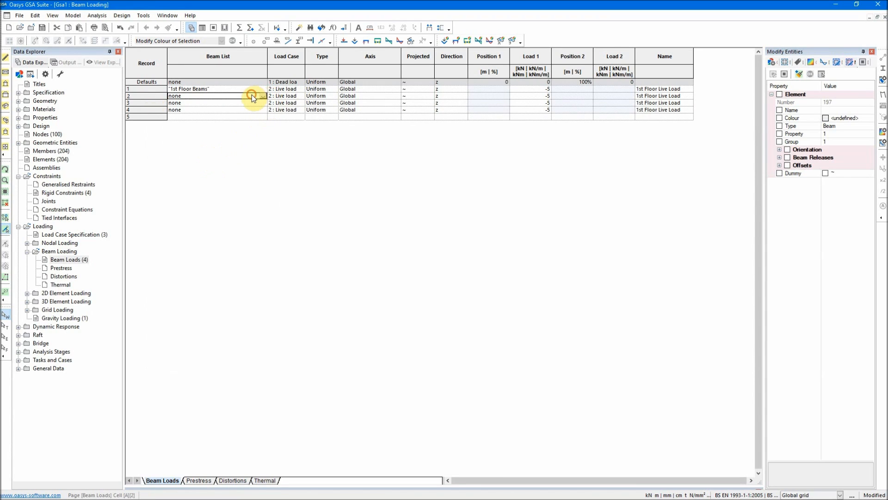
click(264, 97)
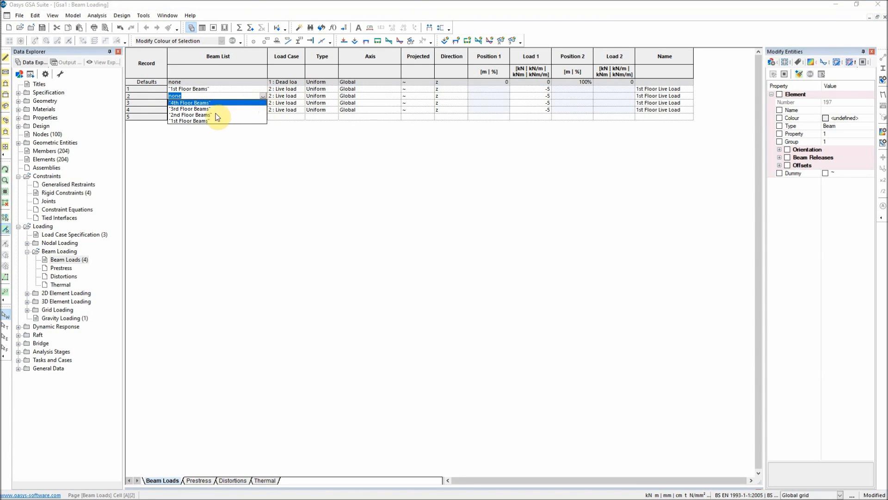
click(192, 118)
click(250, 103)
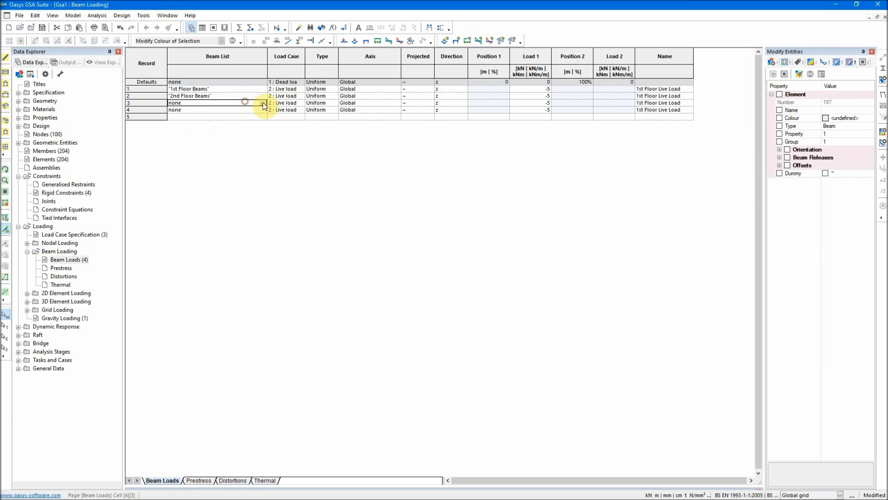
click(263, 103)
click(203, 116)
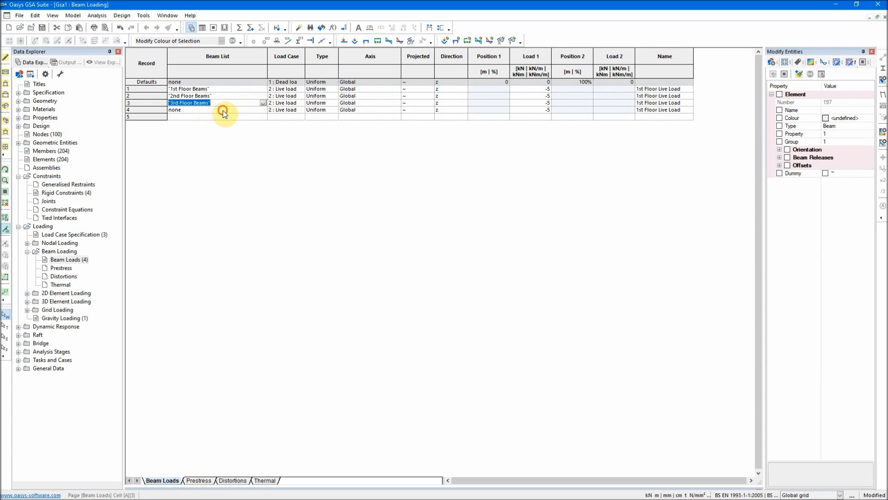
click(245, 110)
click(263, 109)
click(213, 116)
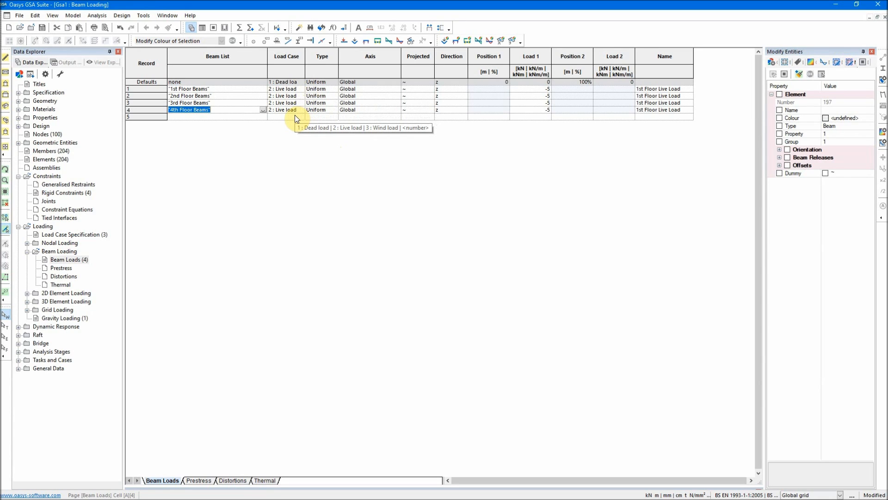
Display the loads on the 3D frame for case L2 : Live load and inspect them from several angles
click(6, 107)
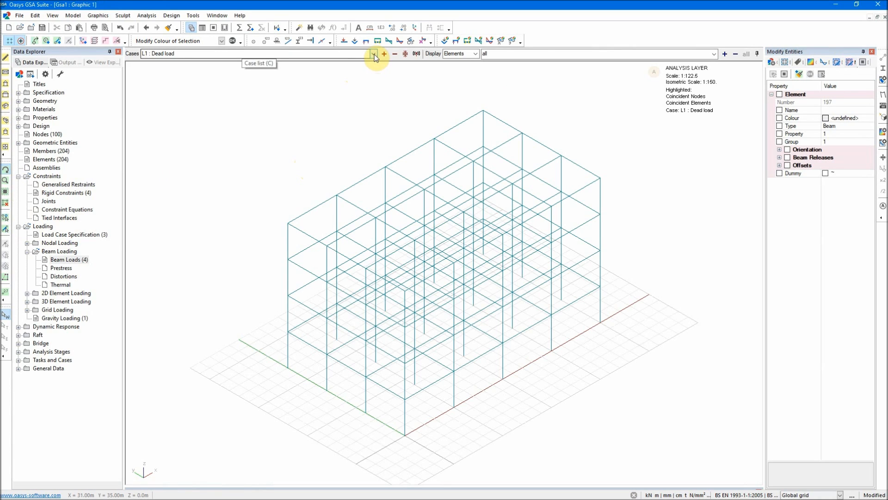
click(345, 43)
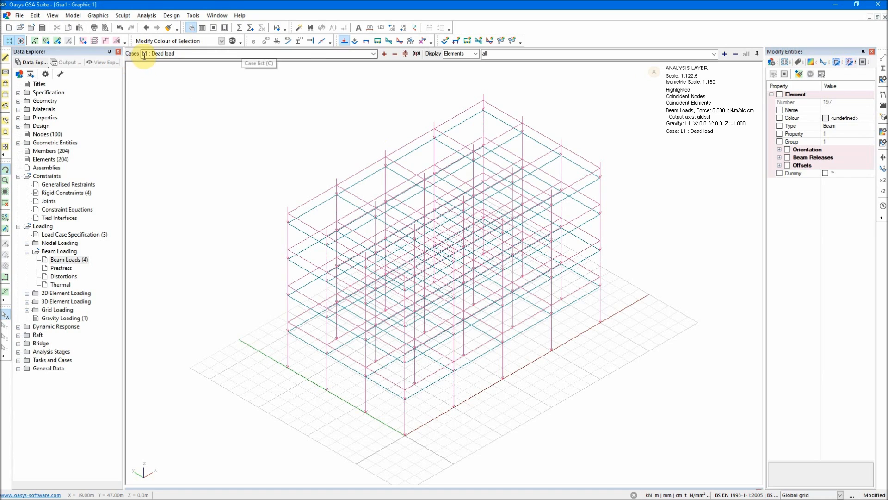
click(373, 53)
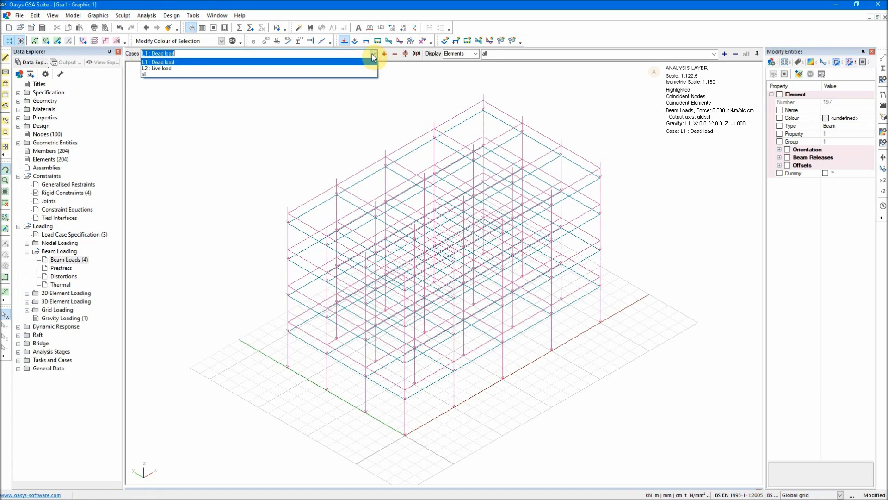
click(169, 68)
drag(635, 305, 571, 287)
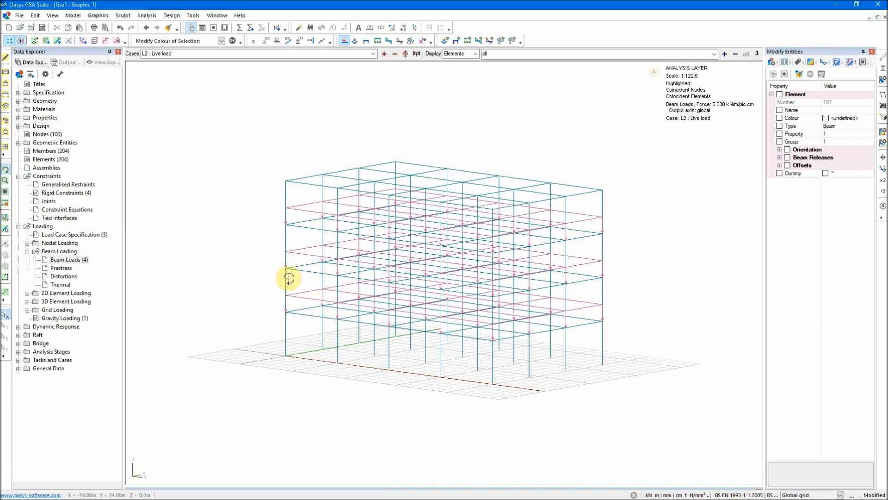
drag(209, 234, 272, 245)
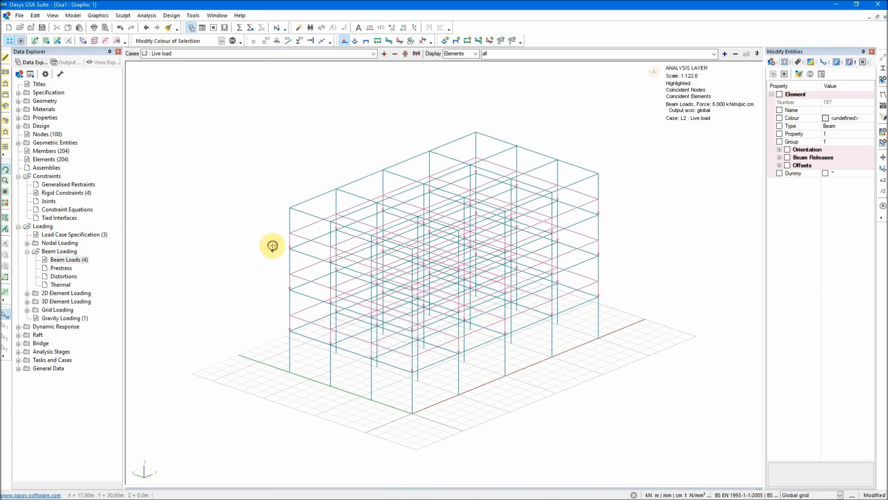
Reselect "4th Floor Beams" as the beam list of record 4, reconfirm the record, and review the live loads on the isometric frame
click(70, 260)
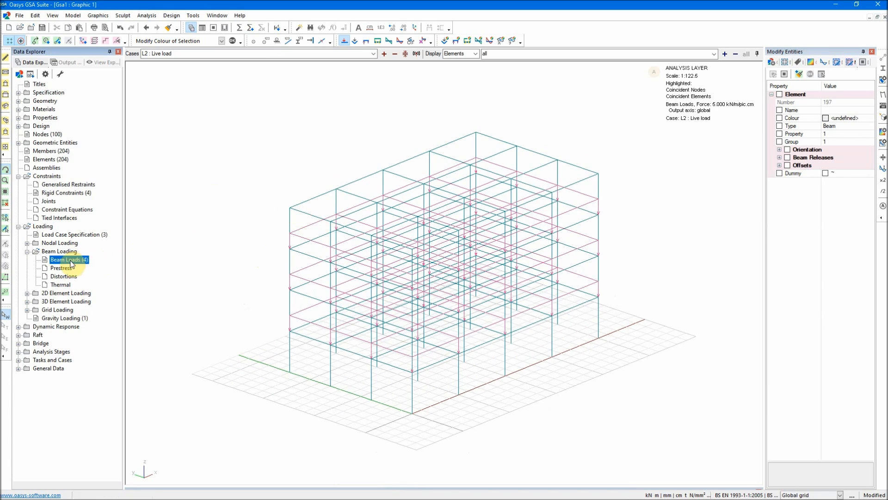
double_click(70, 261)
click(250, 110)
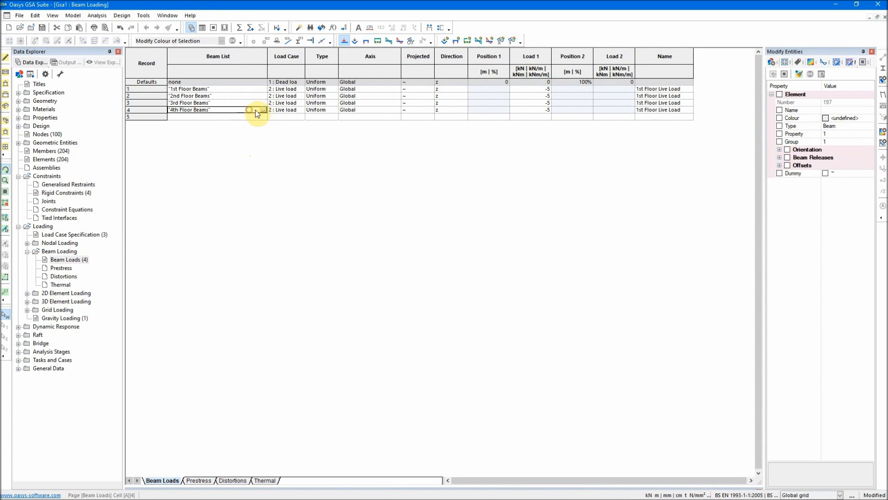
click(264, 113)
click(244, 120)
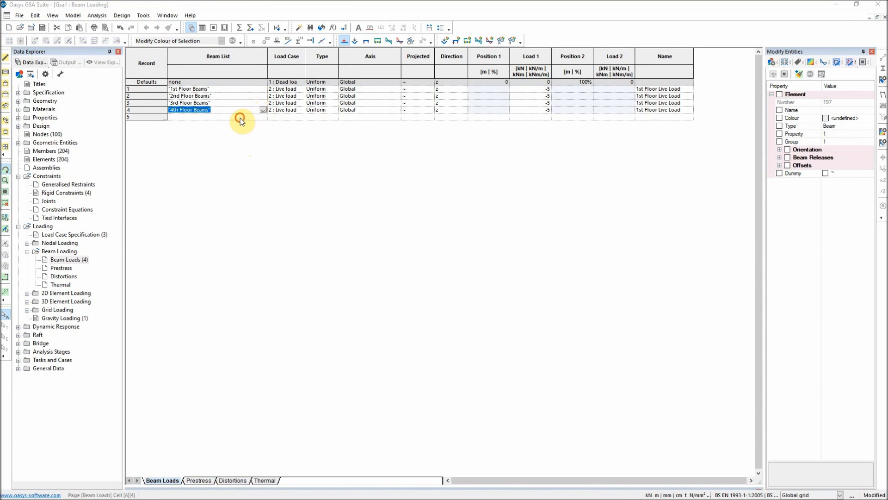
double_click(147, 110)
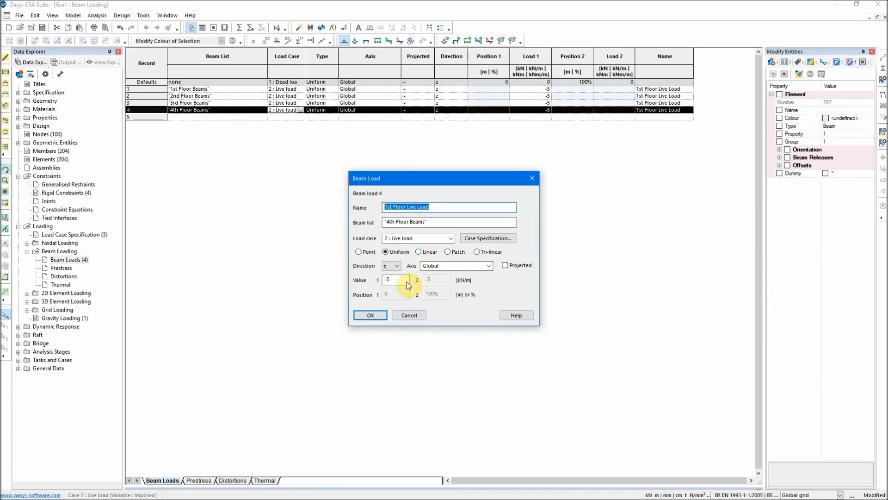
click(364, 313)
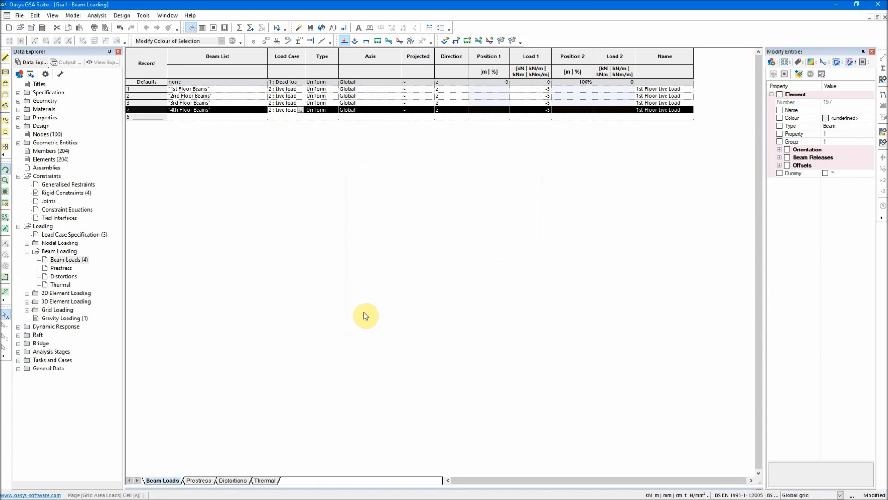
click(5, 119)
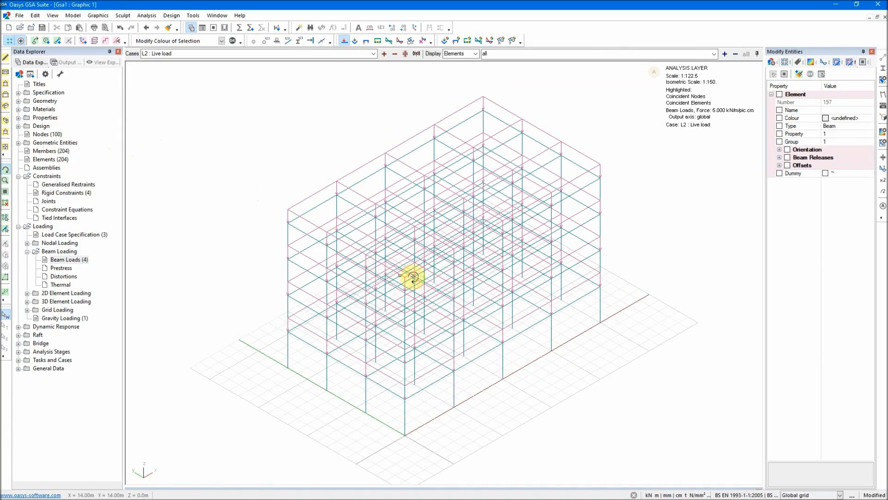
mouse_move(639, 230)
mouse_down()
mouse_move(645, 240)
mouse_move(593, 224)
mouse_move(640, 231)
mouse_up()
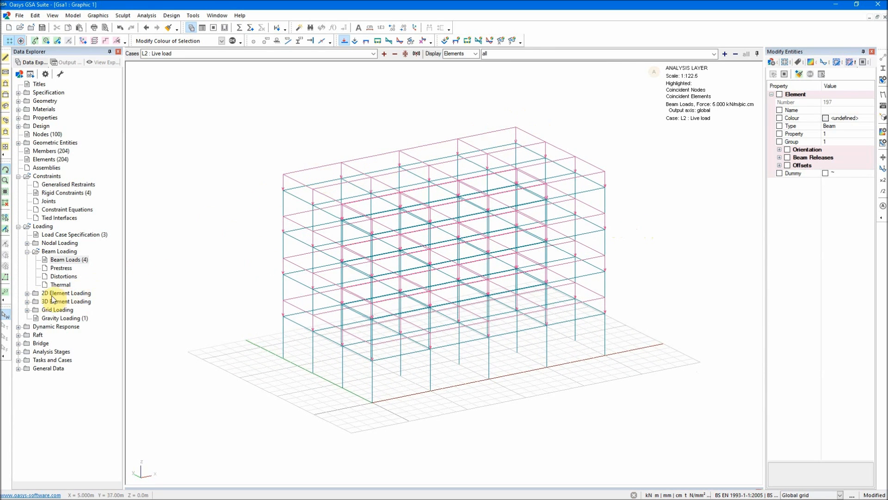
Label the live load values on the top-floor beams and examine them
click(6, 293)
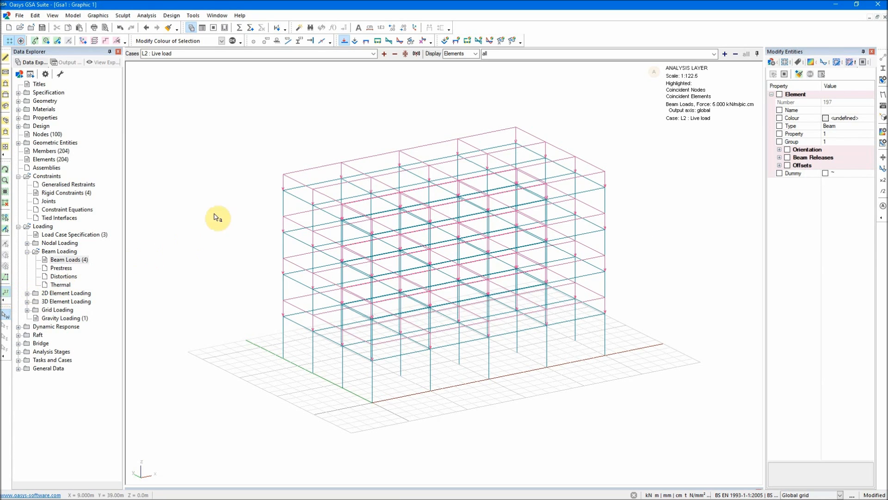
drag(257, 120, 633, 199)
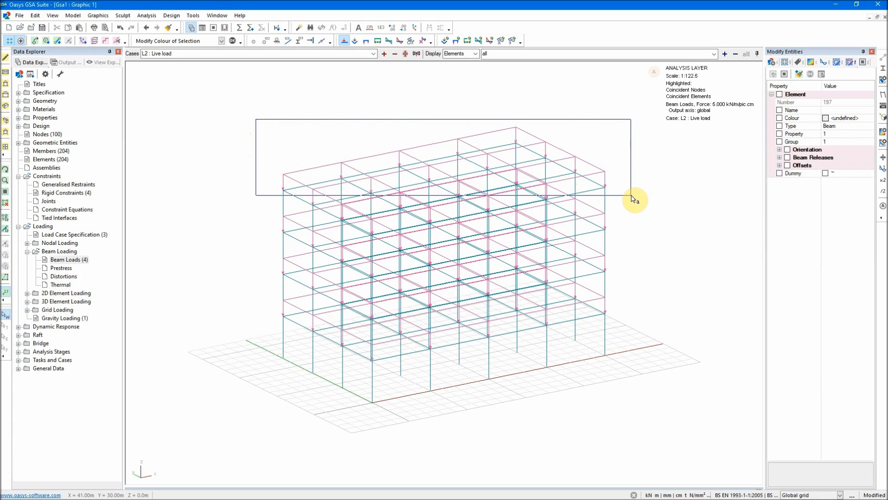
drag(632, 199, 633, 199)
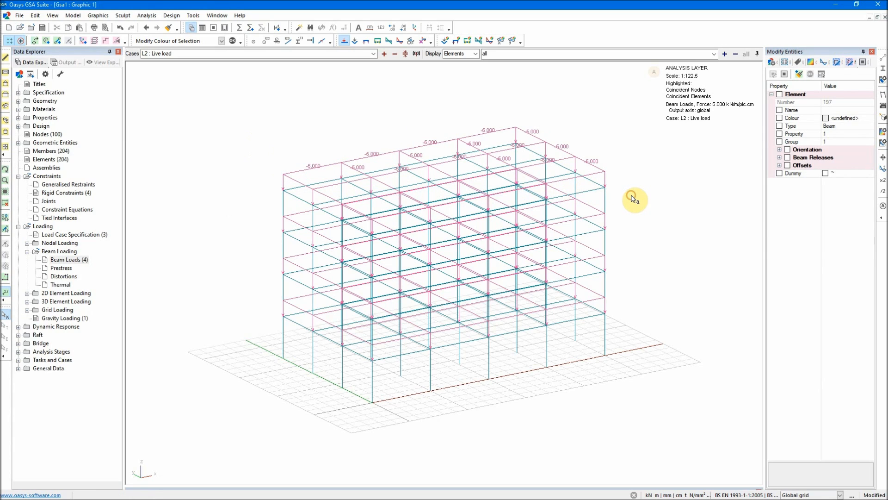
middle_drag(621, 188, 610, 195)
scroll(383, 151, up, 3)
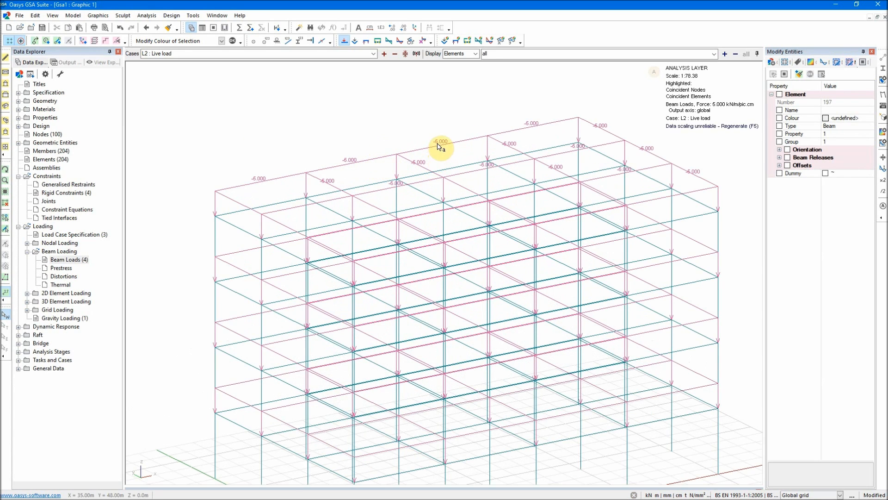
scroll(495, 185, down, 1)
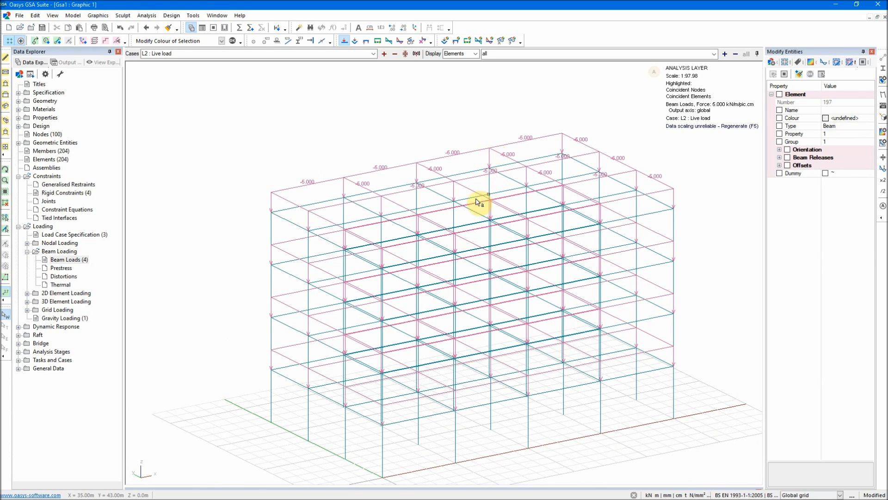
scroll(131, 472, down, 1)
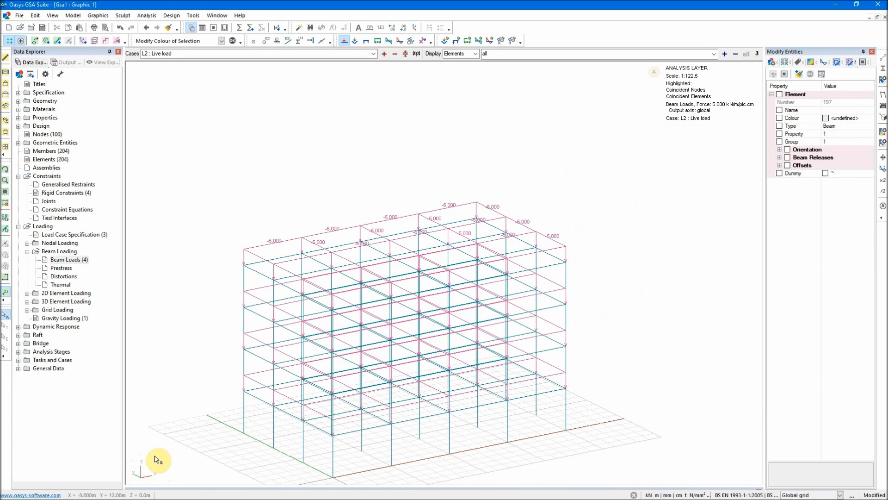
scroll(332, 212, up, 2)
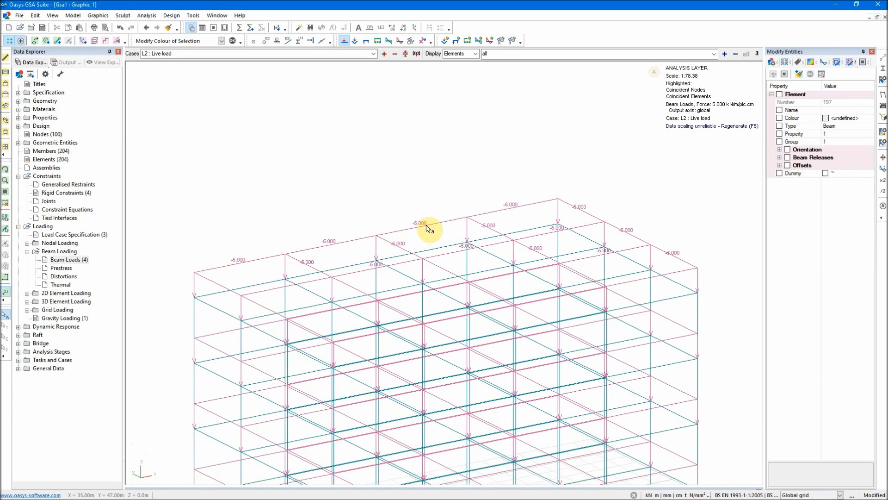
Reduce the displayed load values on the frame to whole numbers without decimal places
click(403, 28)
click(403, 29)
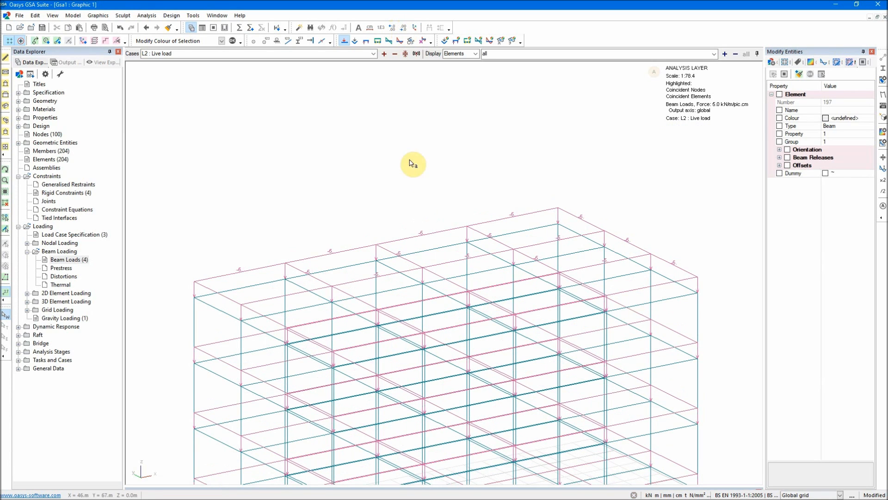
scroll(490, 301, down, 2)
middle_drag(677, 327, 674, 234)
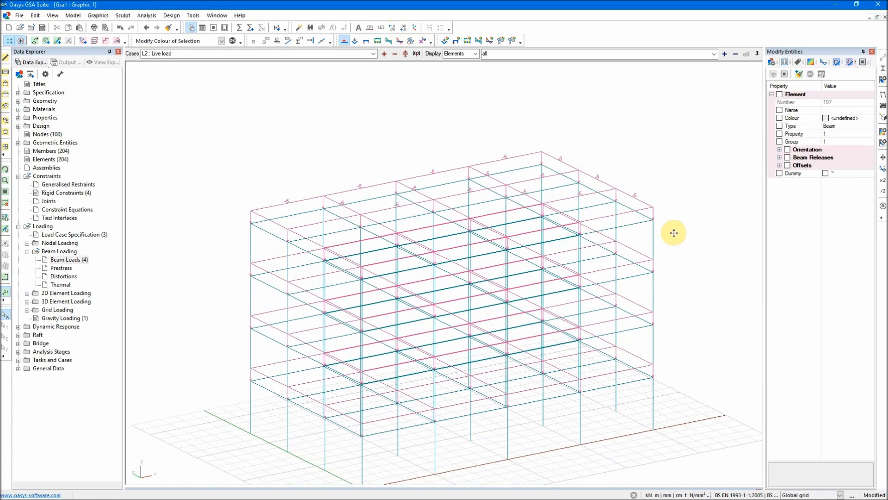
Display the loads of case L1 : Dead load, label the values across the whole frame, and examine them
click(373, 53)
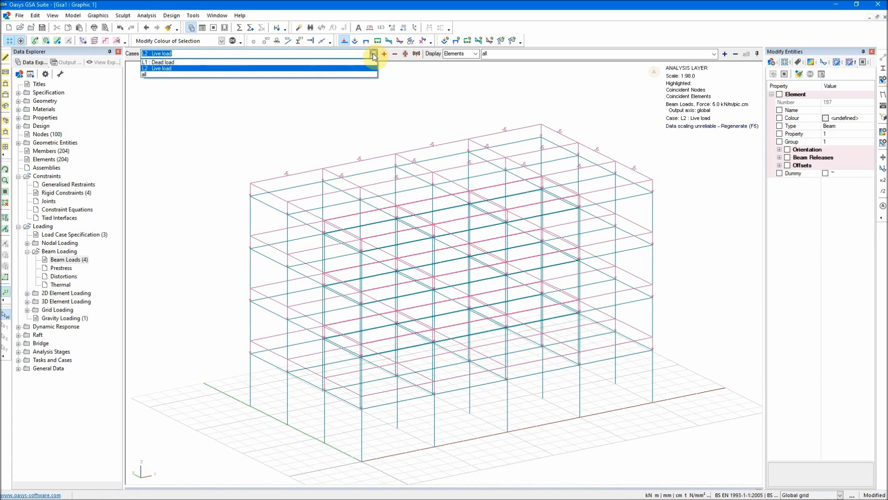
click(217, 62)
drag(221, 85, 691, 470)
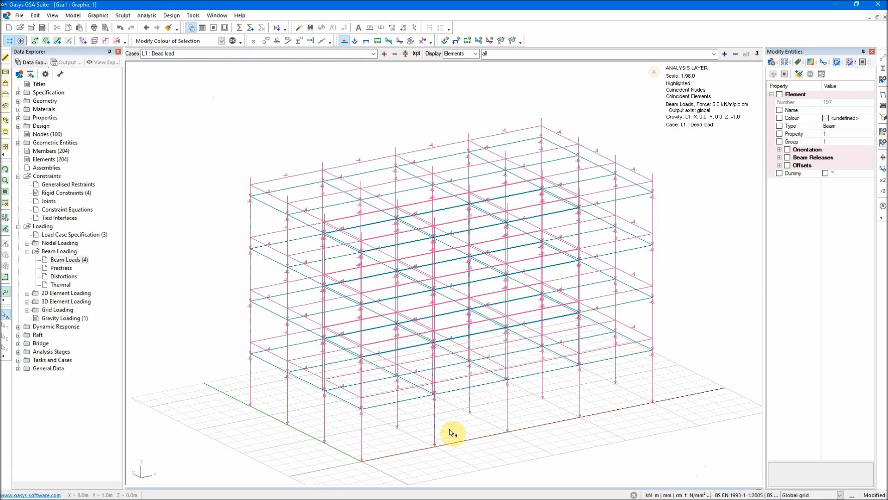
scroll(268, 167, up, 1)
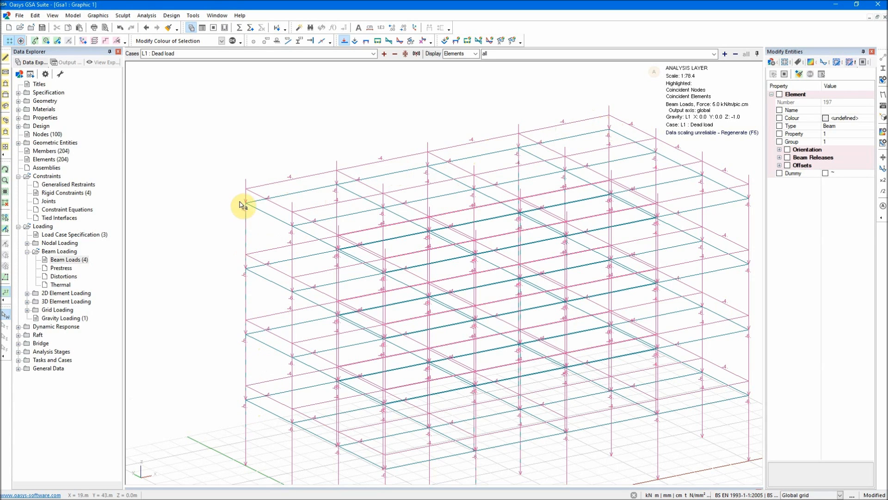
scroll(244, 310, down, 1)
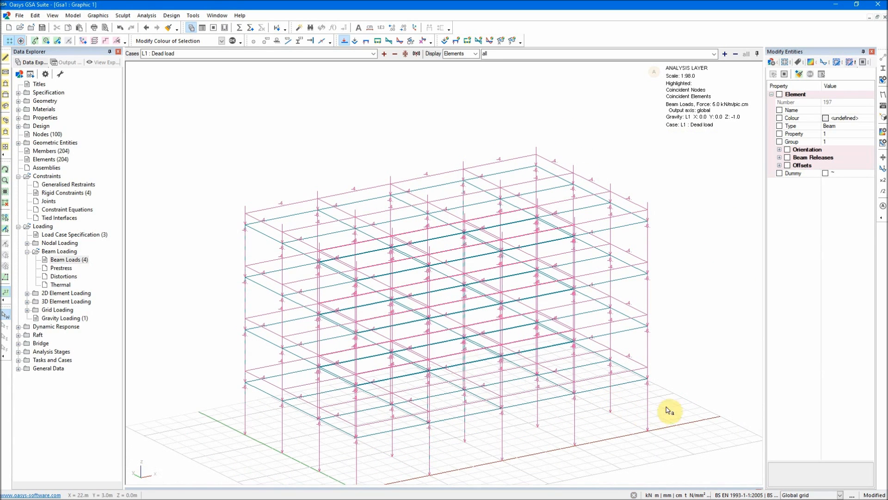
Clear the load value labels and display case L2 : Live load again on the frame
click(671, 364)
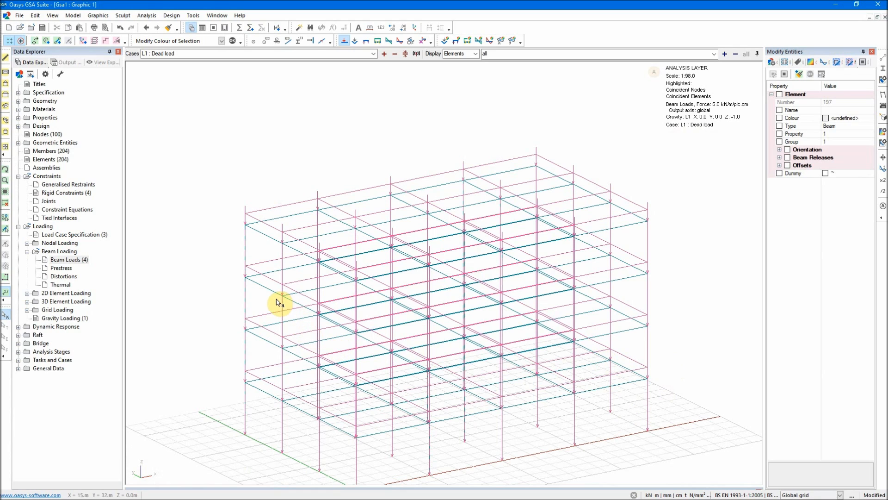
click(373, 53)
click(210, 65)
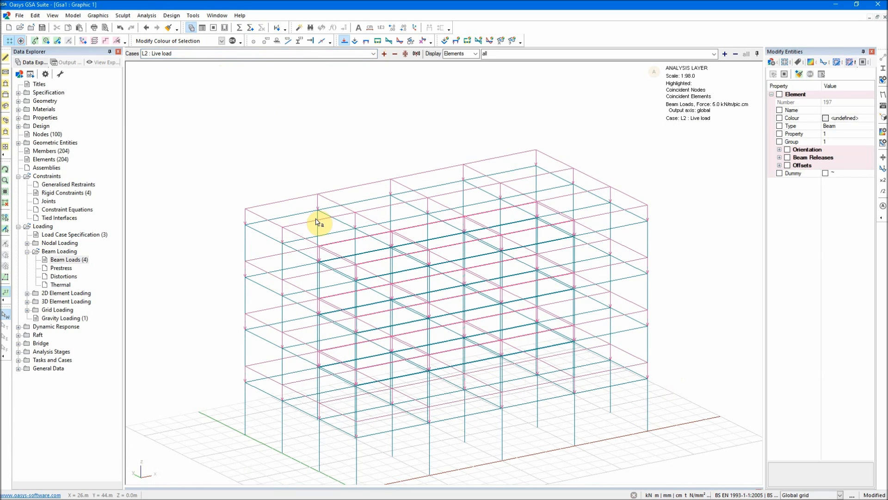
middle_drag(381, 273, 358, 256)
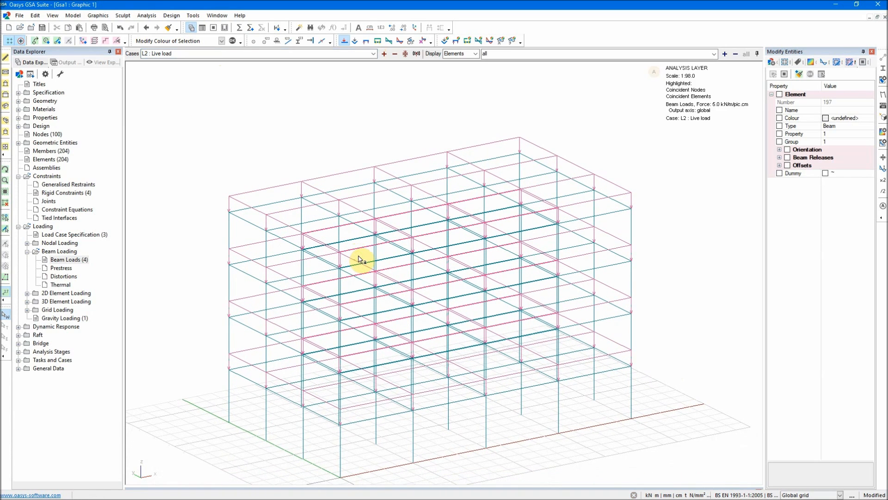
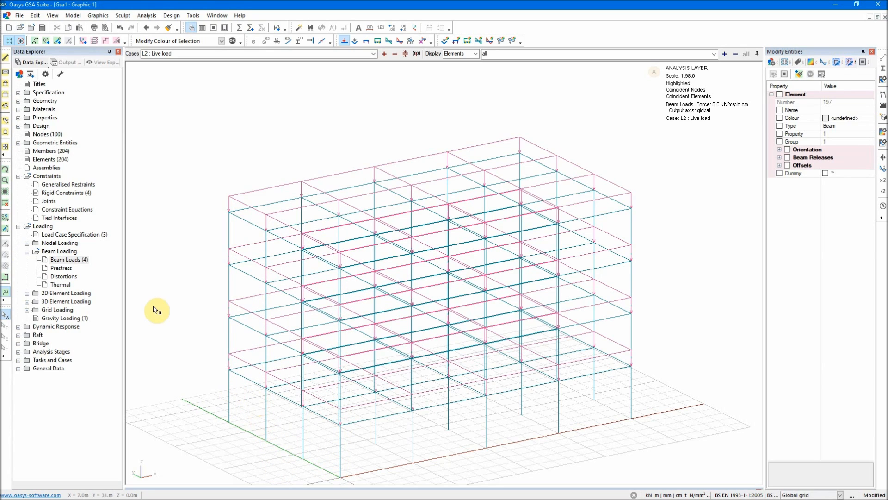
Hide the load diagrams so that only the frame elements are drawn
click(343, 42)
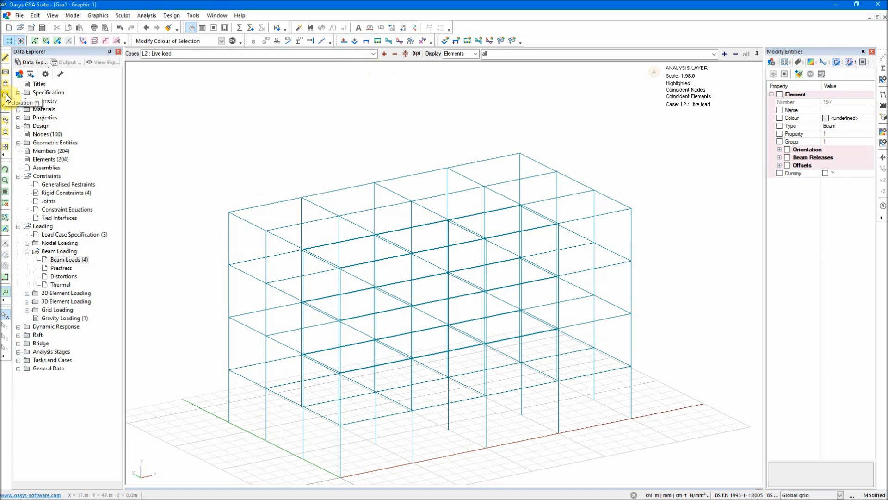
middle_drag(196, 258, 216, 202)
middle_drag(486, 380, 464, 374)
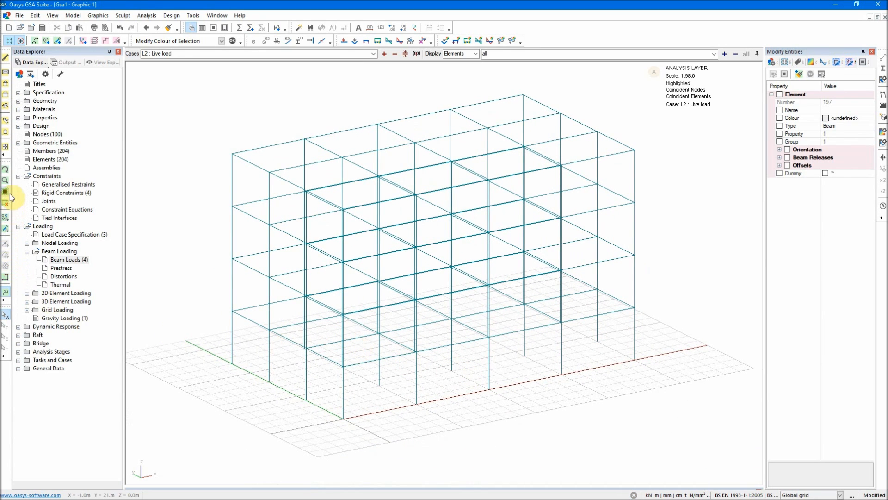
Select all beams and columns in the end frame at x = 0 and check the selection in 3D
click(5, 169)
drag(597, 389, 575, 383)
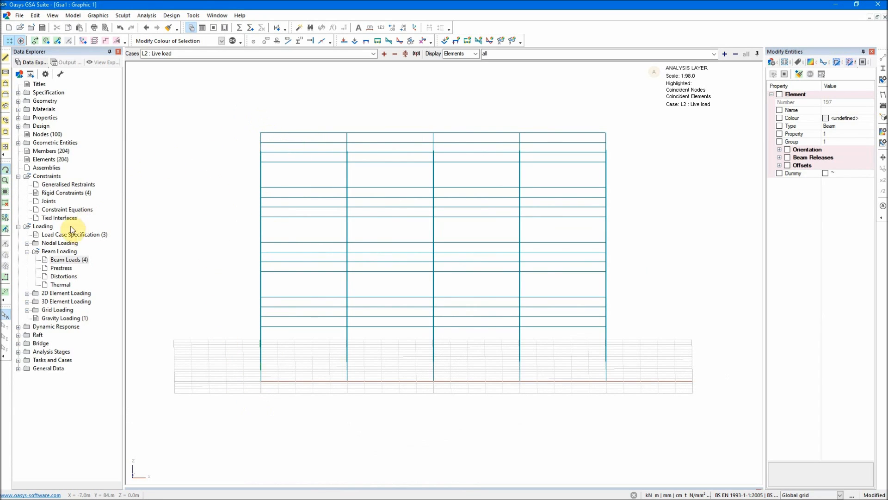
click(6, 231)
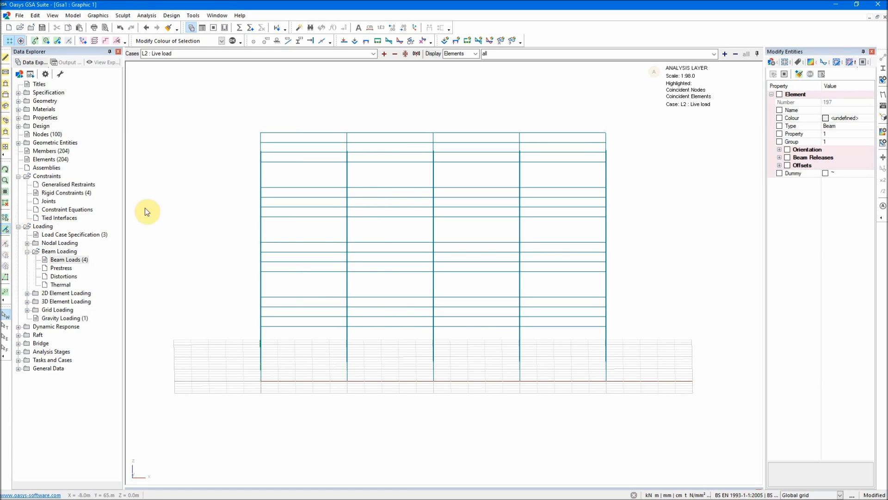
drag(237, 105, 274, 439)
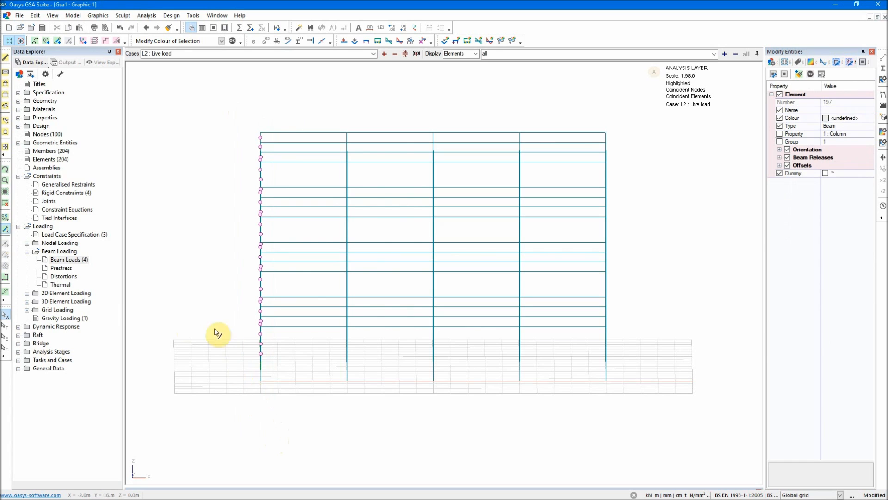
click(5, 170)
mouse_move(230, 268)
mouse_down()
mouse_move(240, 272)
mouse_move(225, 280)
mouse_up()
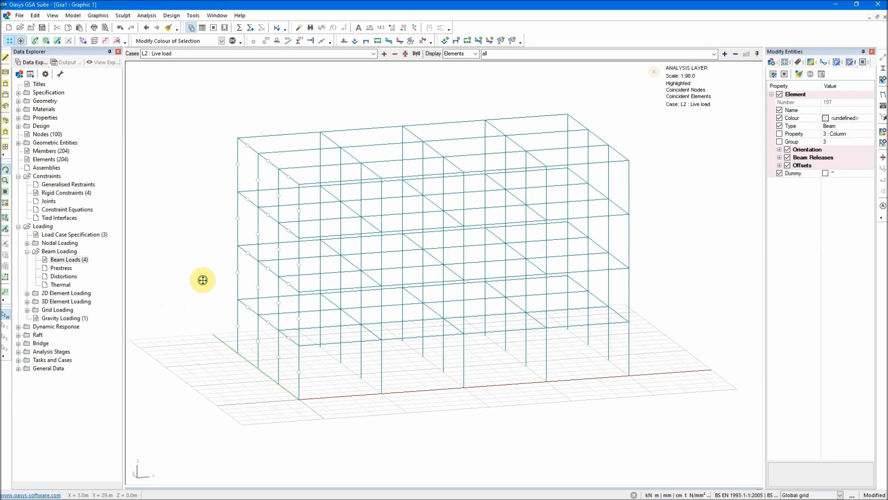
middle_drag(206, 282, 223, 289)
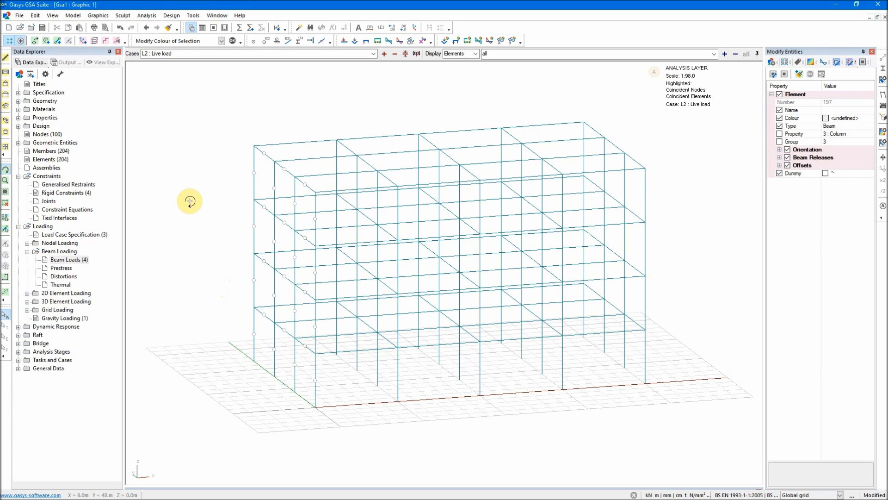
Save the selected end-frame elements as a list named "X Side"
right_click(185, 203)
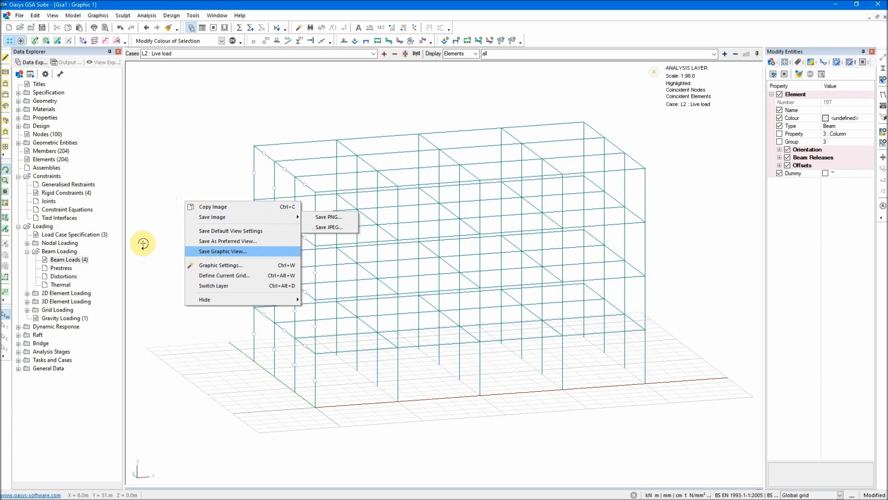
click(7, 172)
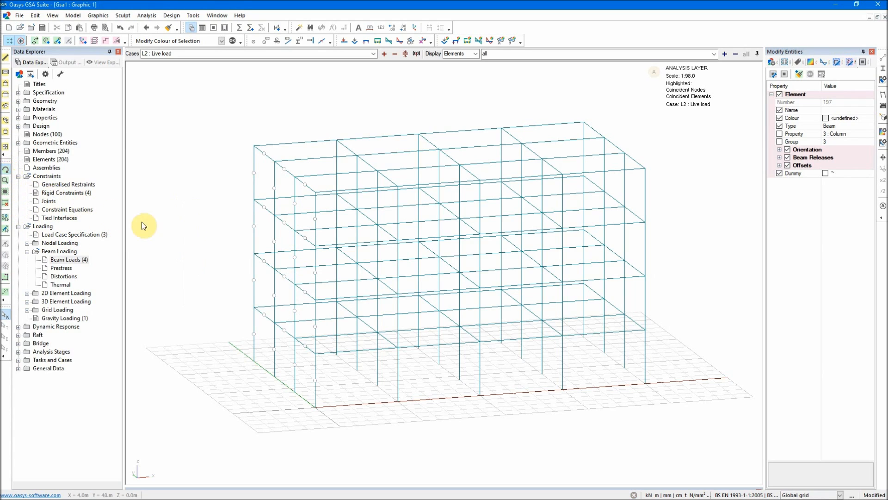
click(6, 229)
right_click(195, 183)
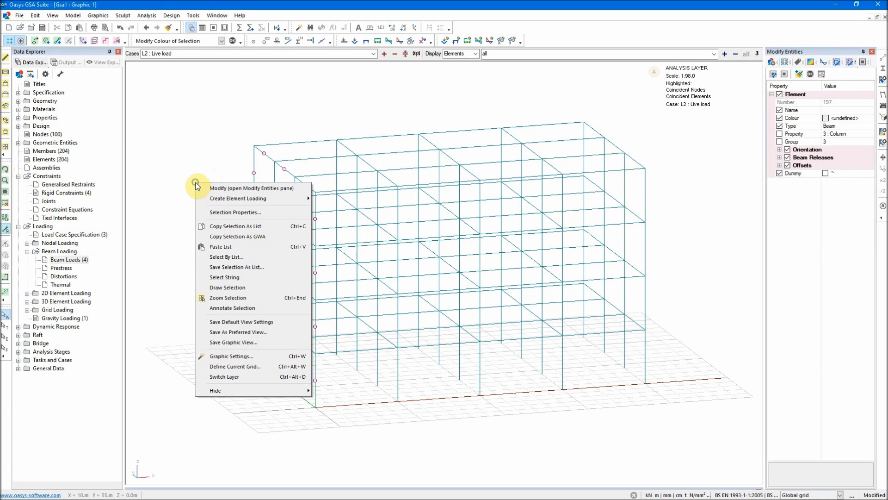
click(268, 268)
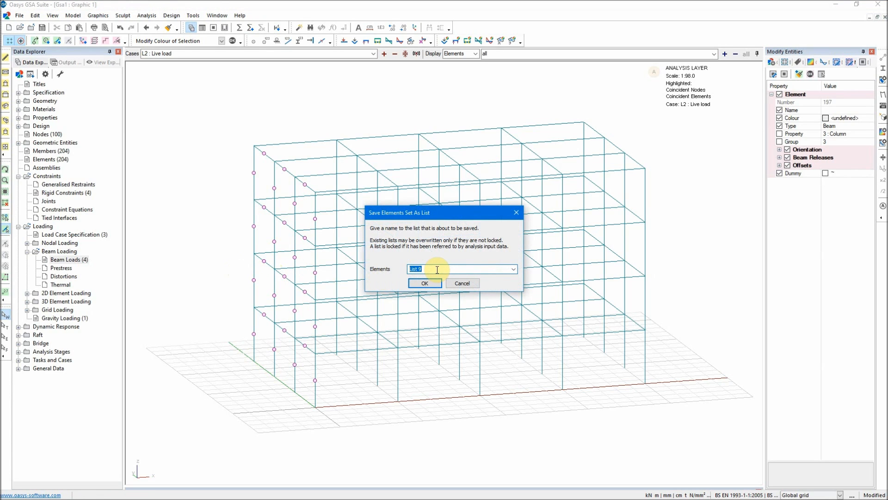
text(X Side)
click(514, 268)
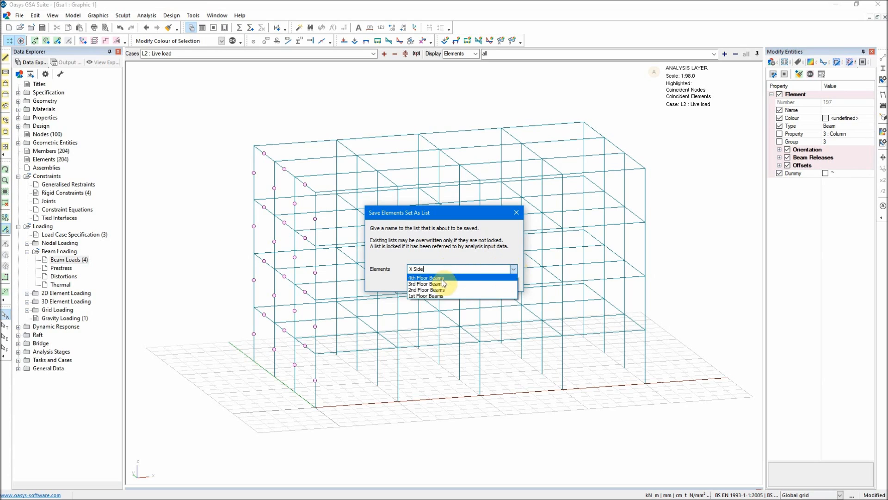
click(449, 257)
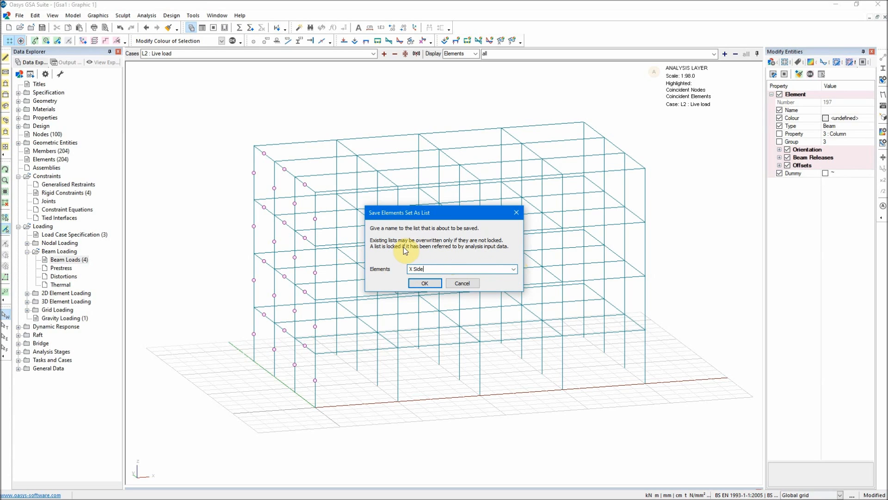
click(425, 283)
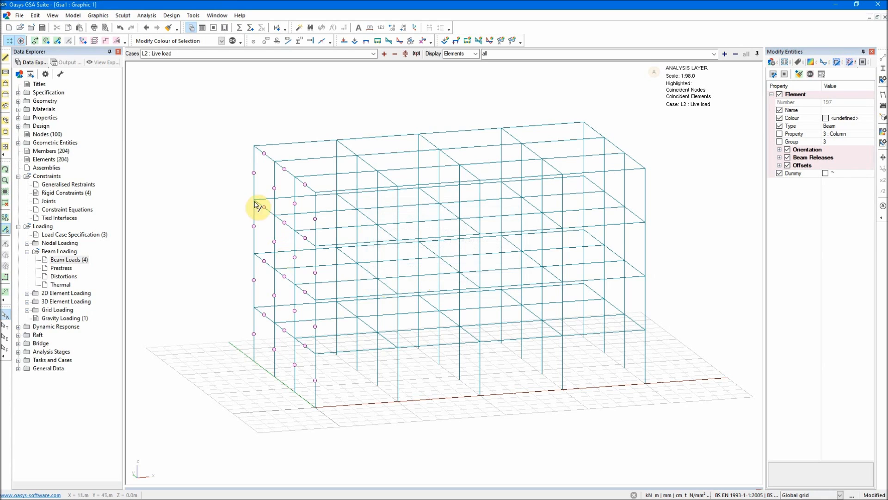
Copy beam load record 4 in the Beam Loads table and paste it into record 5
double_click(67, 263)
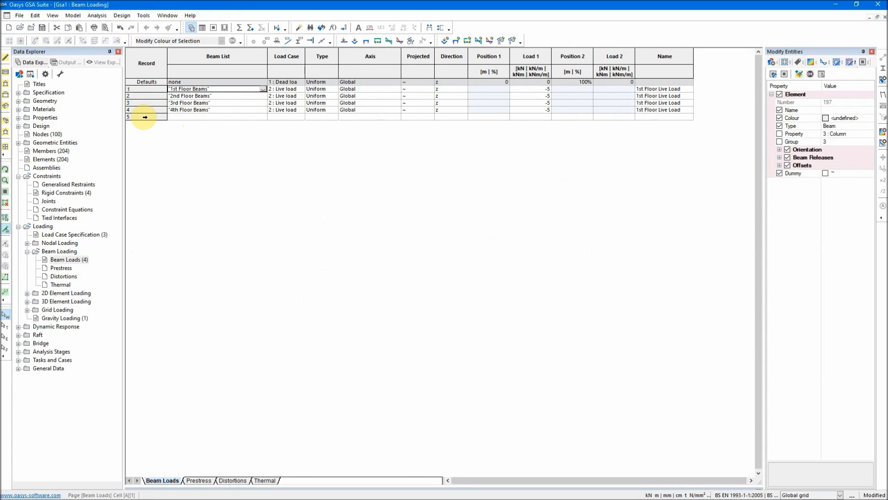
click(144, 110)
right_click(143, 111)
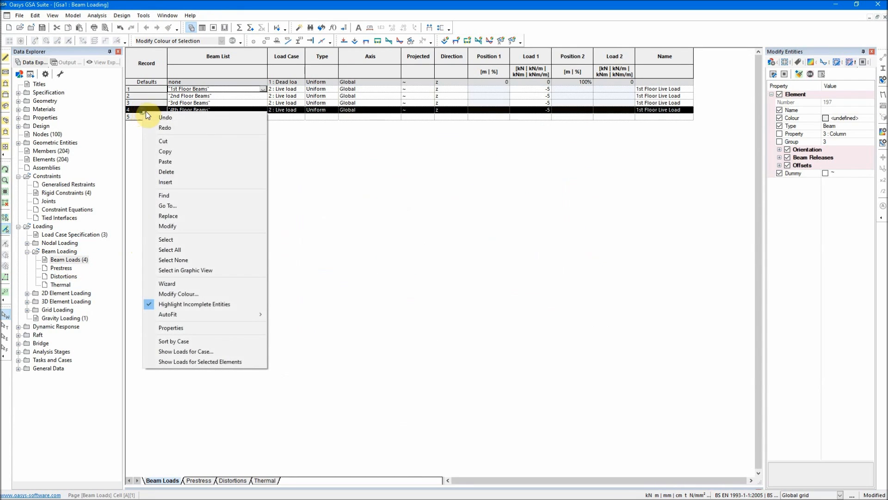
click(173, 151)
click(148, 117)
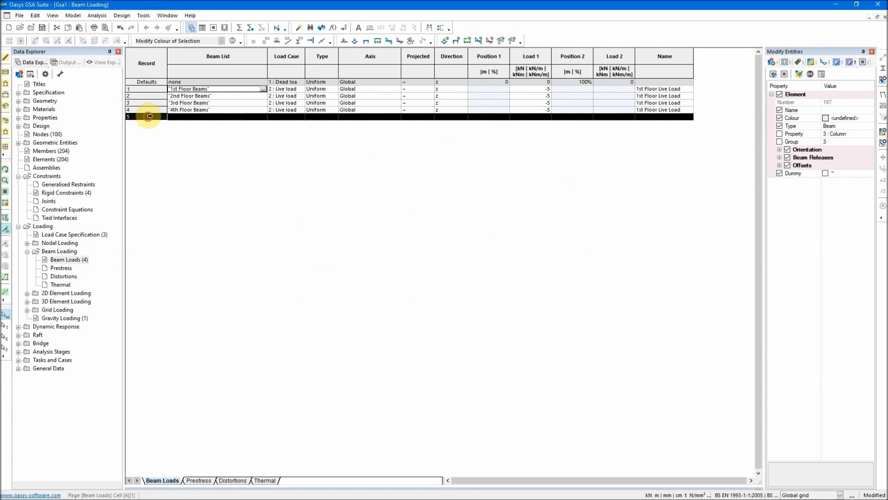
right_click(148, 117)
click(191, 166)
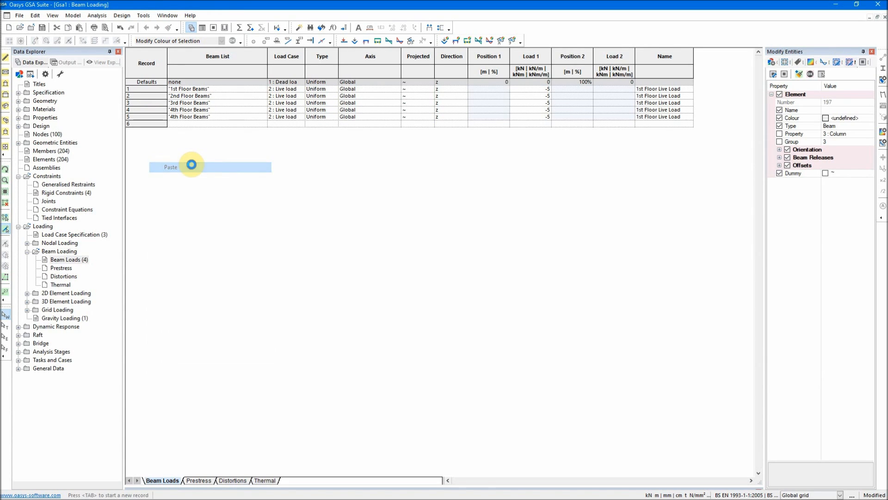
Set the beam list of beam load record 5 to "X Side"
click(256, 119)
click(263, 117)
click(263, 117)
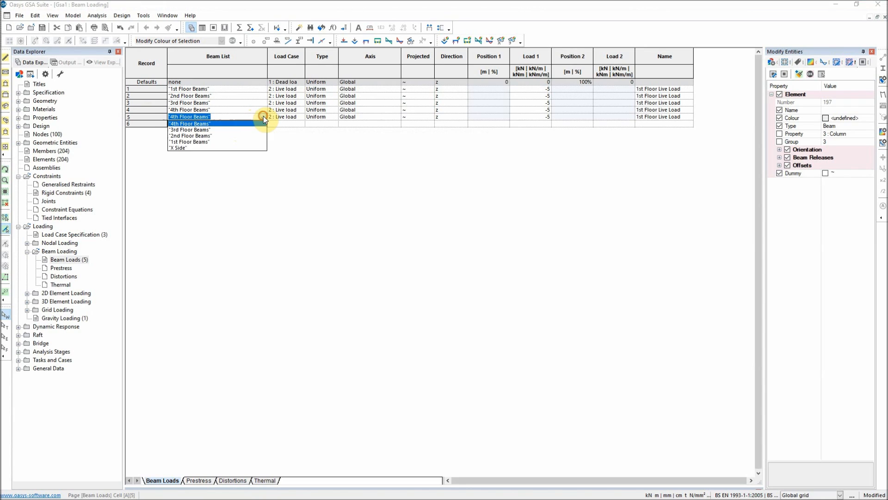
click(179, 148)
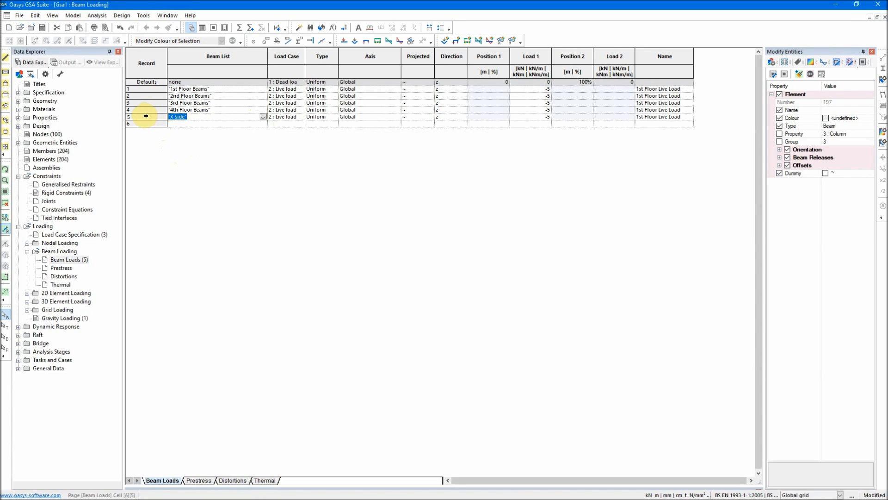
Rename beam load 5 as "Wind Live Load" and assign it to load case 3 : Wind load
double_click(146, 117)
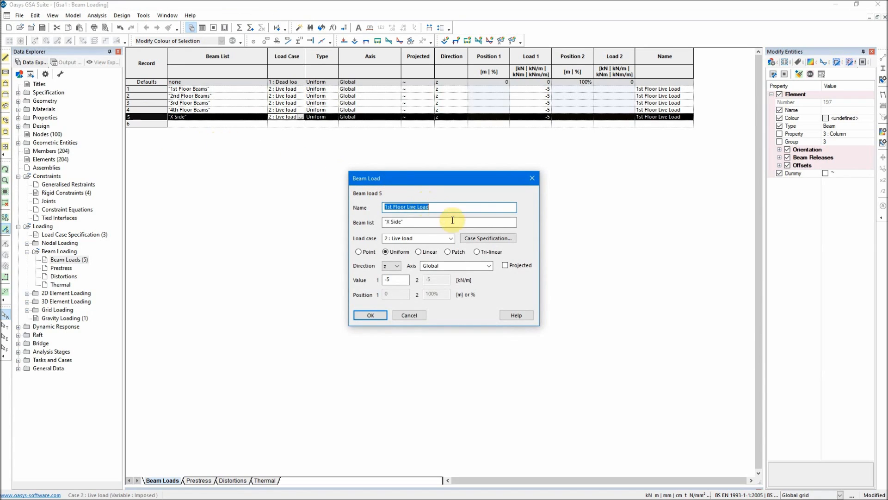
click(406, 207)
drag(409, 206, 384, 207)
text(W)
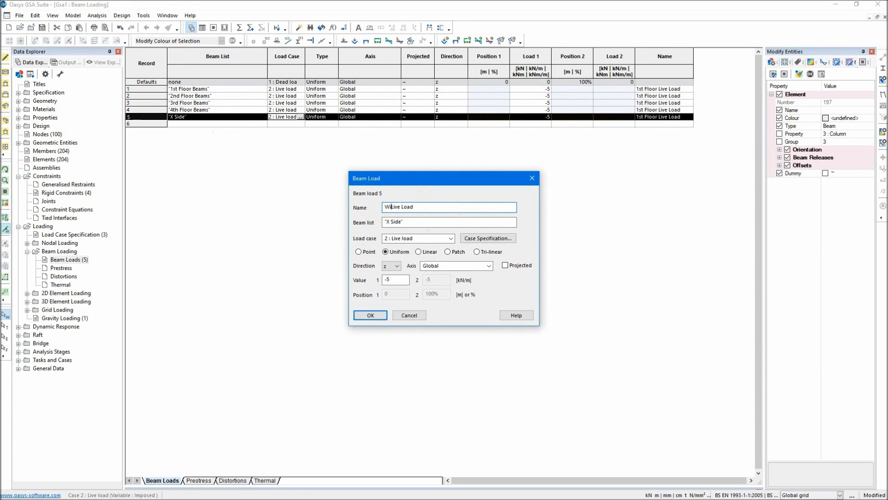
text(ind)
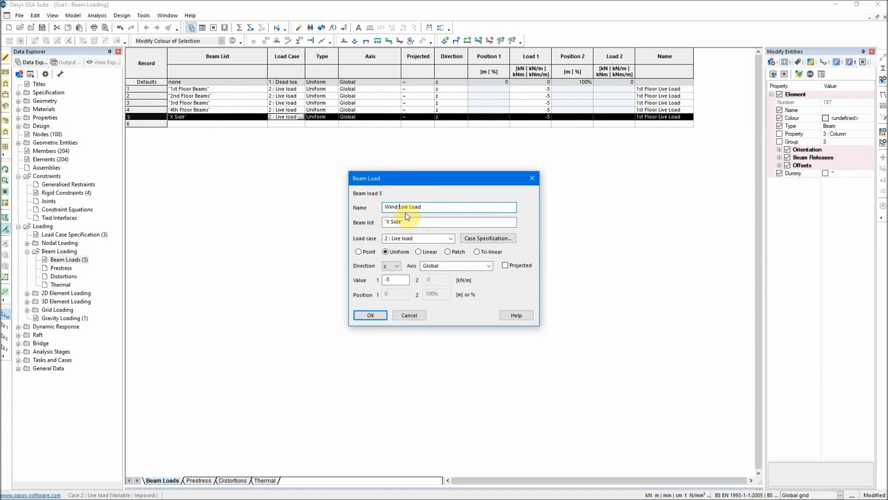
click(452, 238)
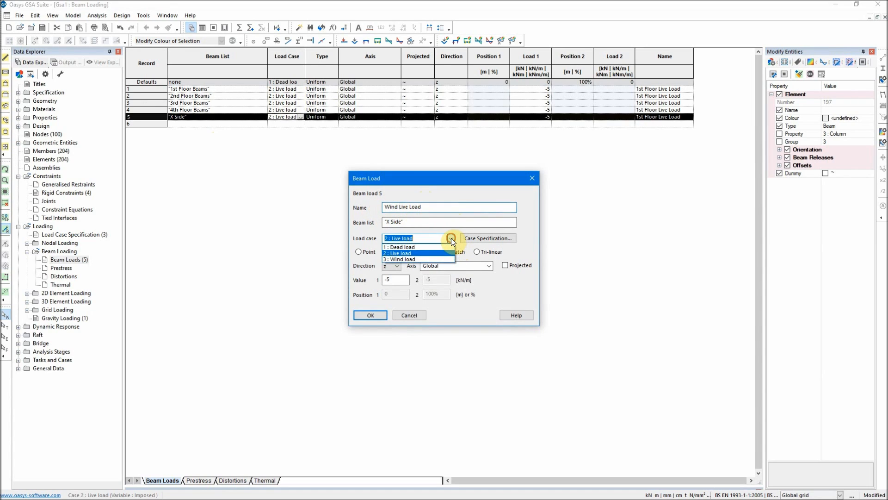
click(419, 259)
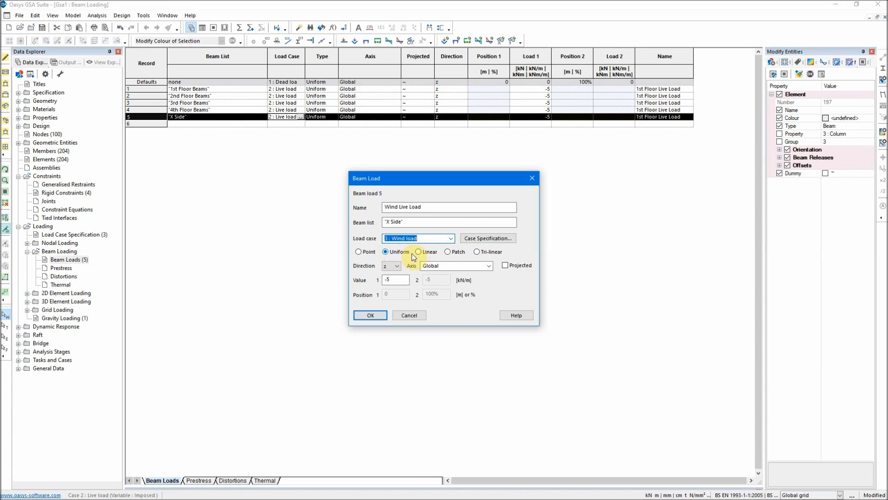
Make beam load 5 tri-linear, with value 1 set to 0 and value 2 set to -2 kN/m
click(478, 253)
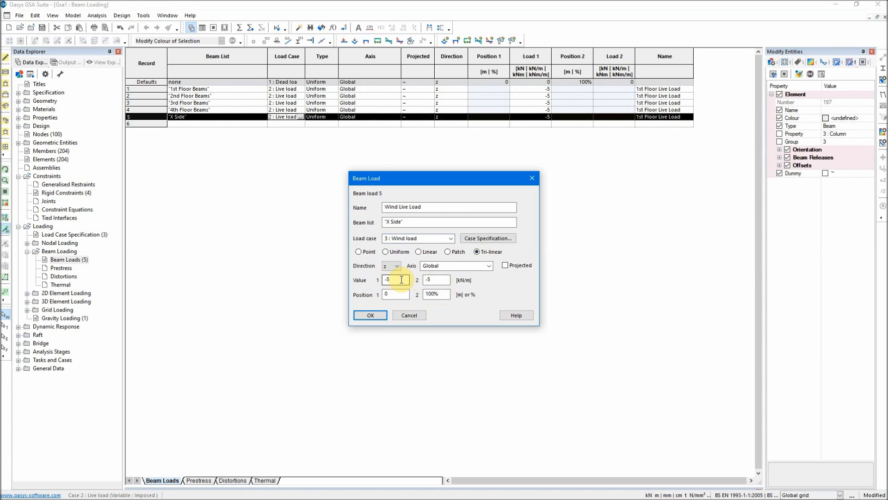
double_click(432, 280)
text(2)
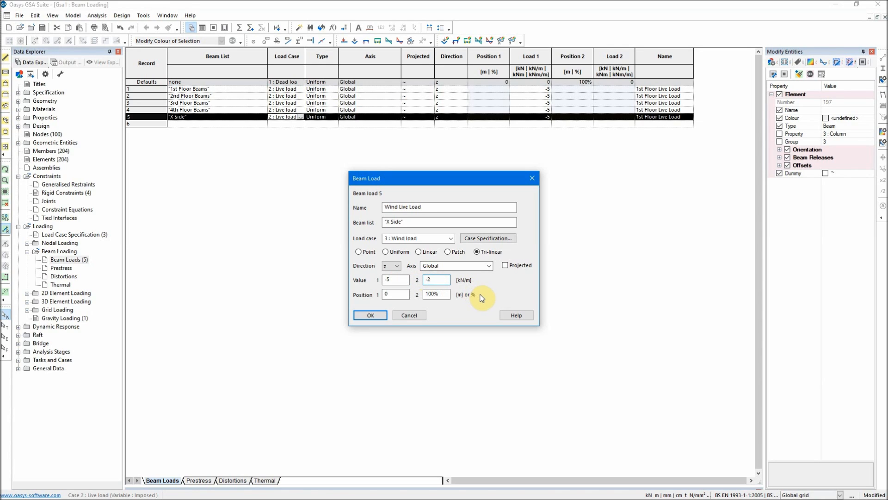
double_click(393, 279)
text(0)
Set the direction of beam load 5 to x and accept the load definition
click(393, 265)
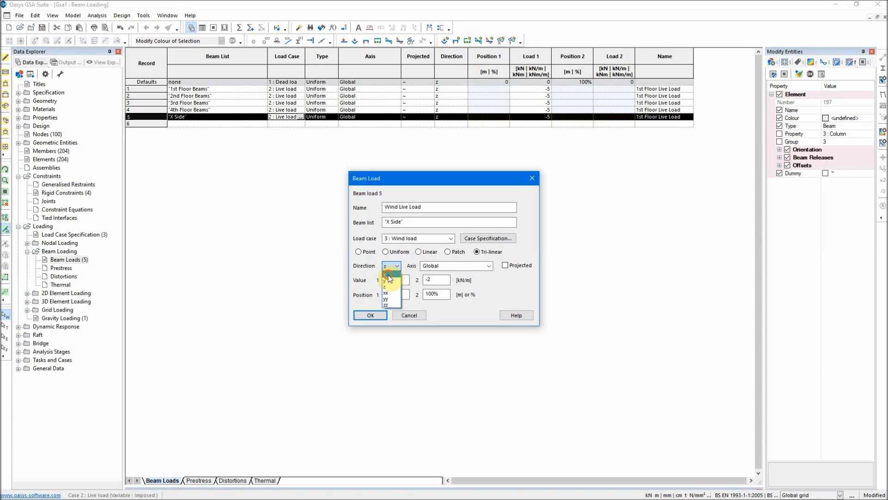
click(389, 275)
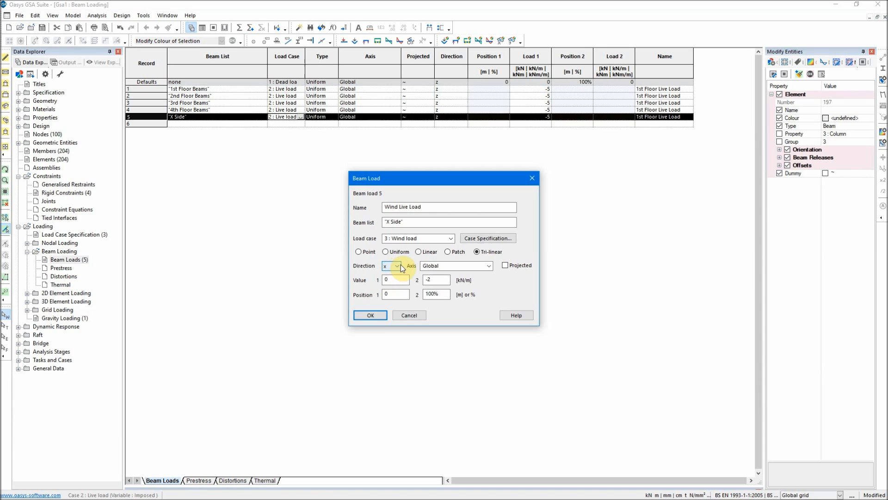
click(367, 317)
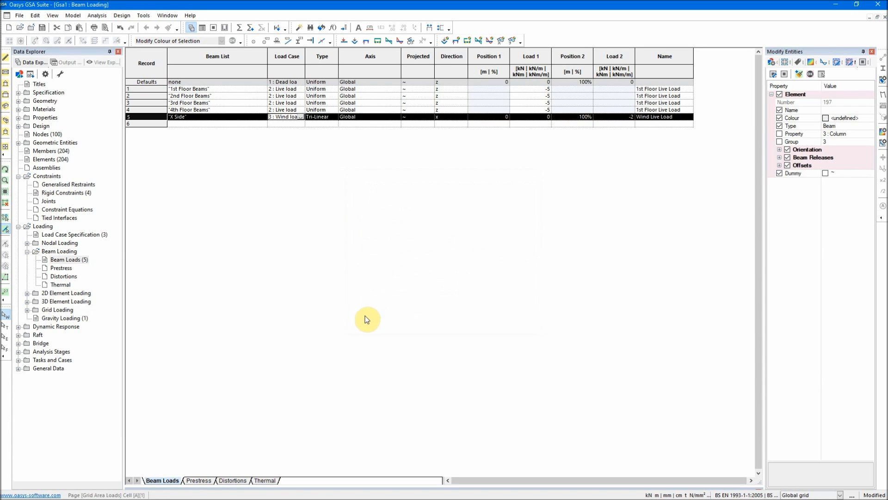
Display the beam load diagrams on the 3D model for case L3 : Wind load
click(5, 106)
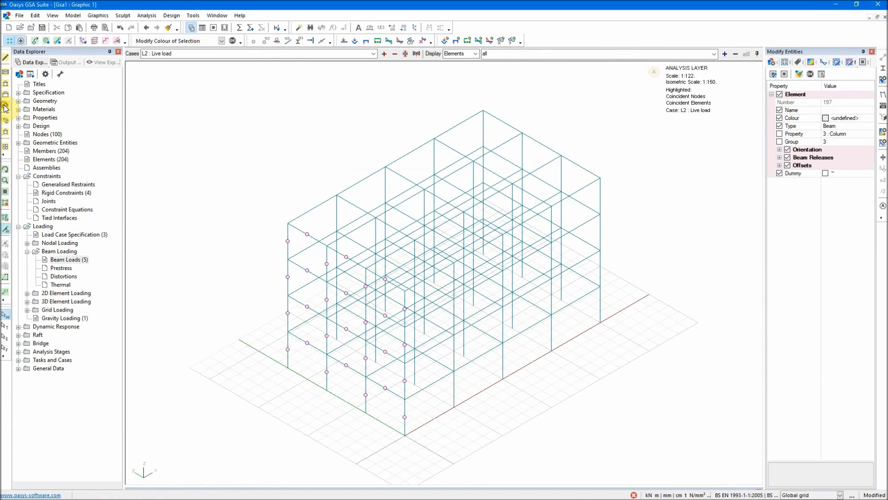
click(344, 41)
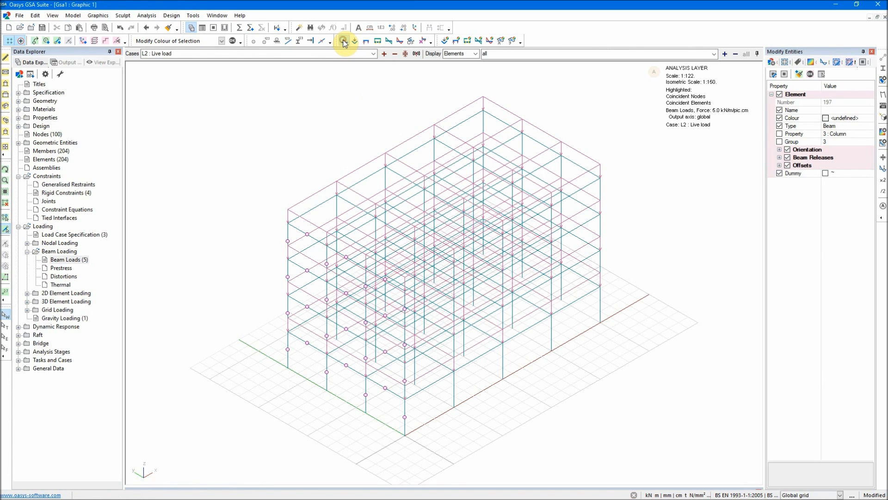
click(374, 53)
click(233, 74)
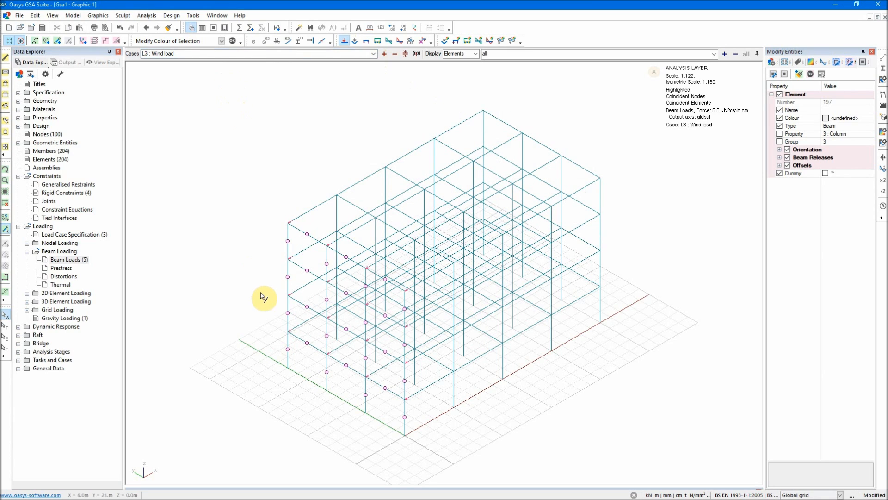
Label the wind load diagrams with their values and clear the element selection to inspect the end frame
middle_drag(257, 284, 269, 259)
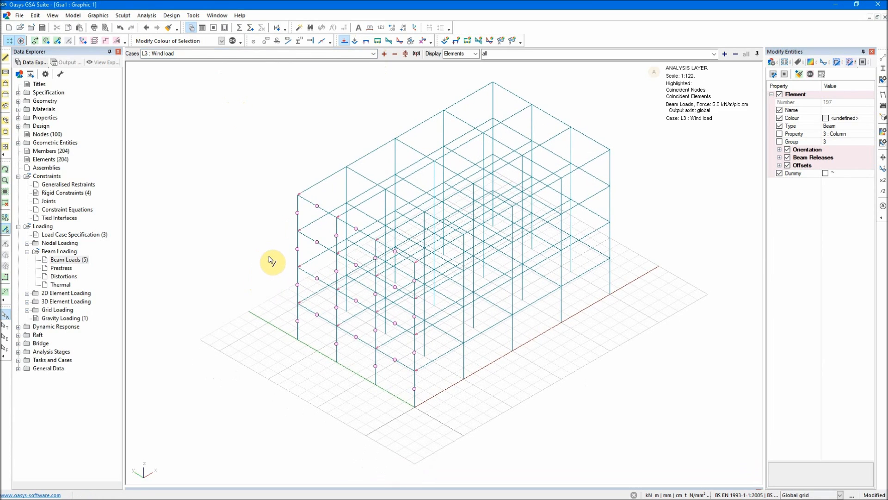
click(5, 169)
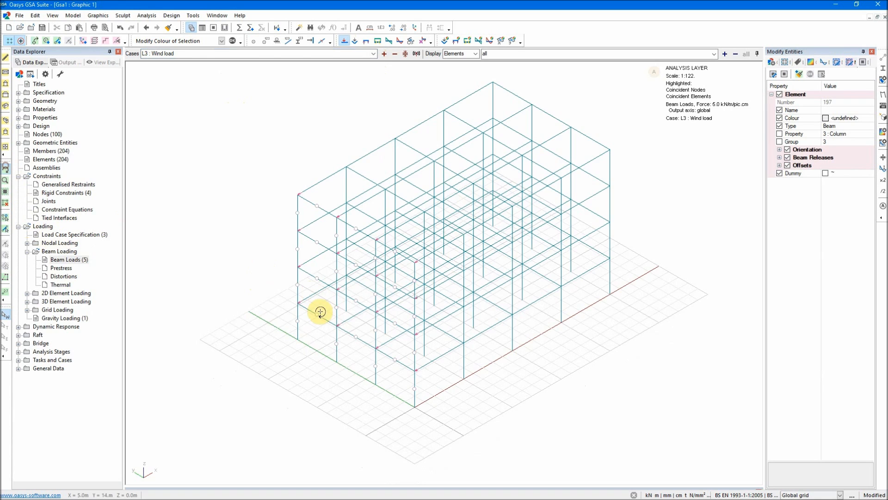
drag(265, 318, 254, 312)
scroll(303, 225, up, 2)
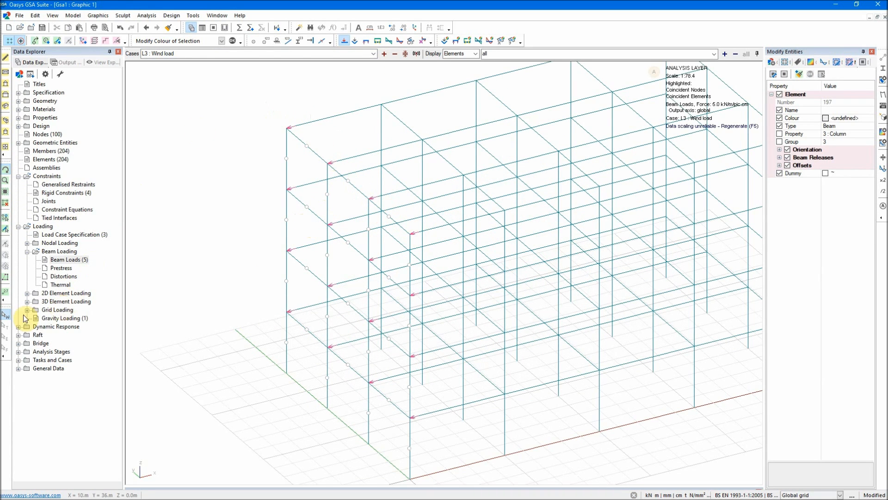
drag(229, 88, 433, 484)
drag(263, 105, 484, 466)
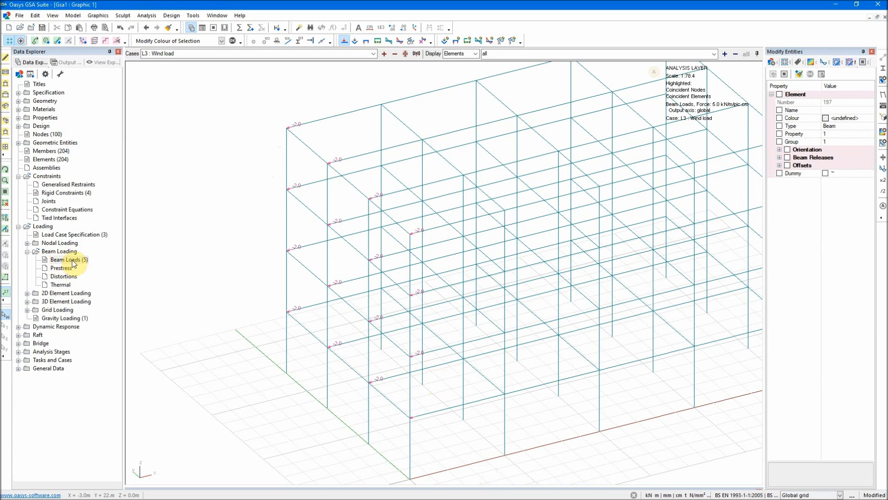
middle_drag(249, 413, 269, 366)
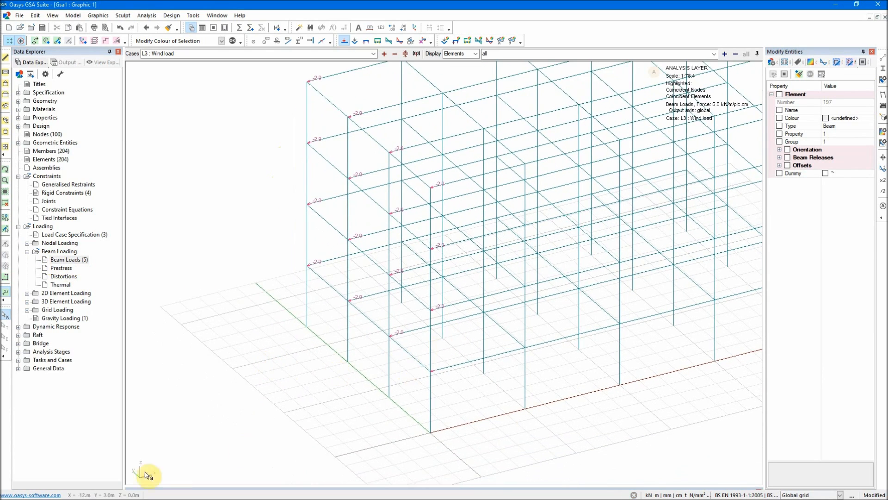
Reverse the wind load in beam load record 5 by setting value 2 to 2 kN/m
double_click(70, 260)
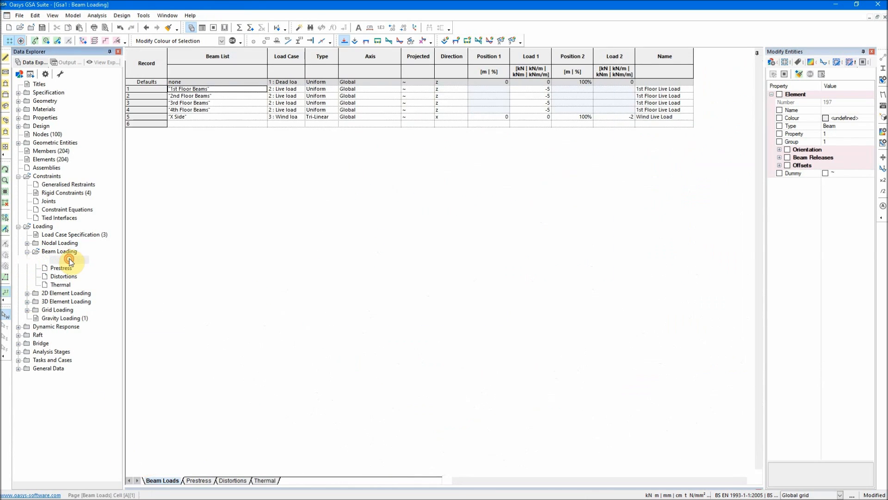
double_click(152, 116)
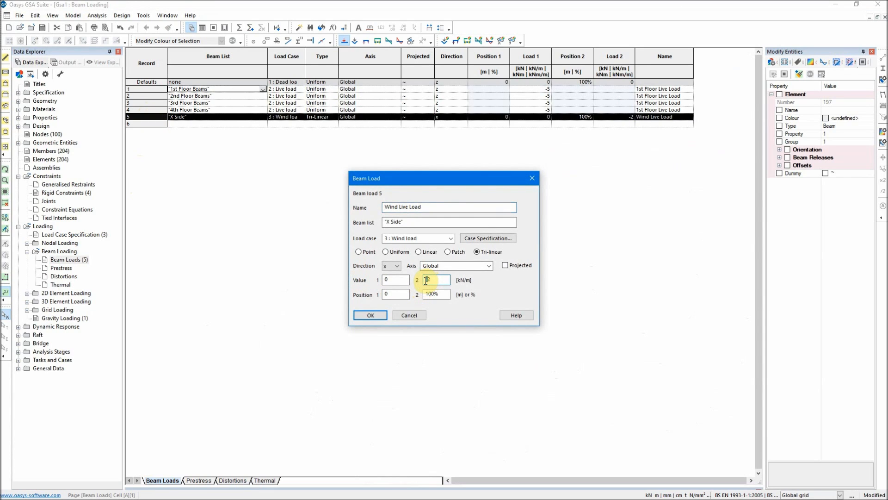
key(BackSpace)
click(371, 315)
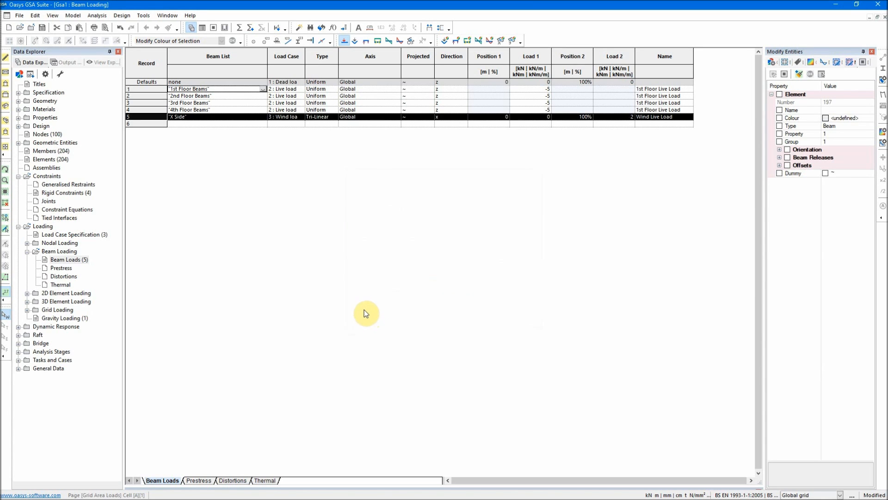
Check the direction of the reversed wind load on the end frame in the 3D model
click(5, 107)
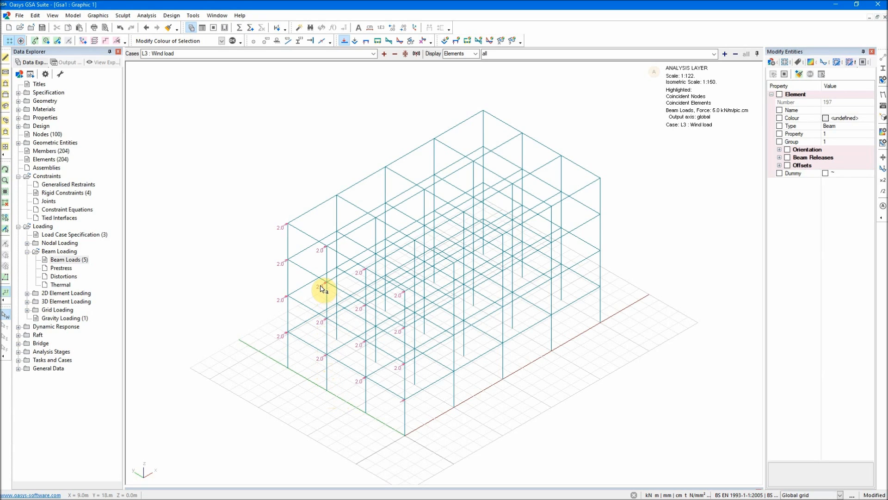
scroll(420, 407, up, 1)
scroll(425, 397, up, 1)
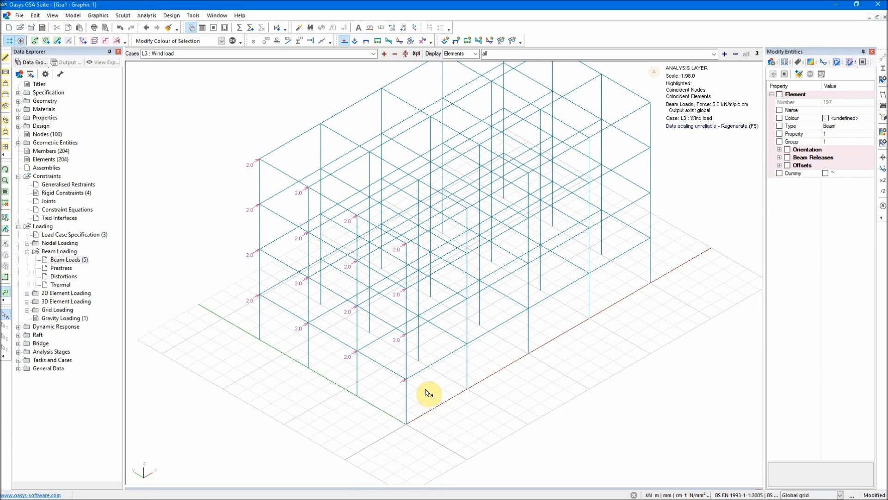
Change beam load record 5 to a uniform load with a value of 2 kN/m
double_click(74, 261)
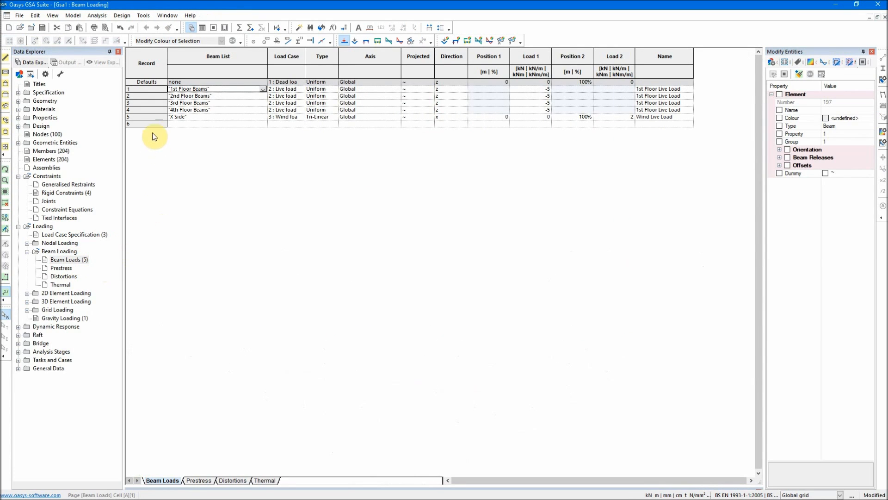
click(146, 117)
double_click(147, 116)
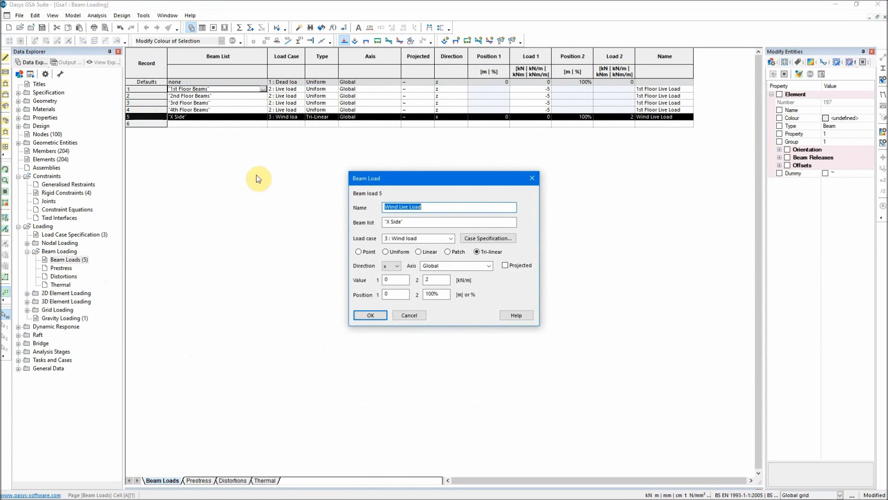
click(387, 252)
click(384, 281)
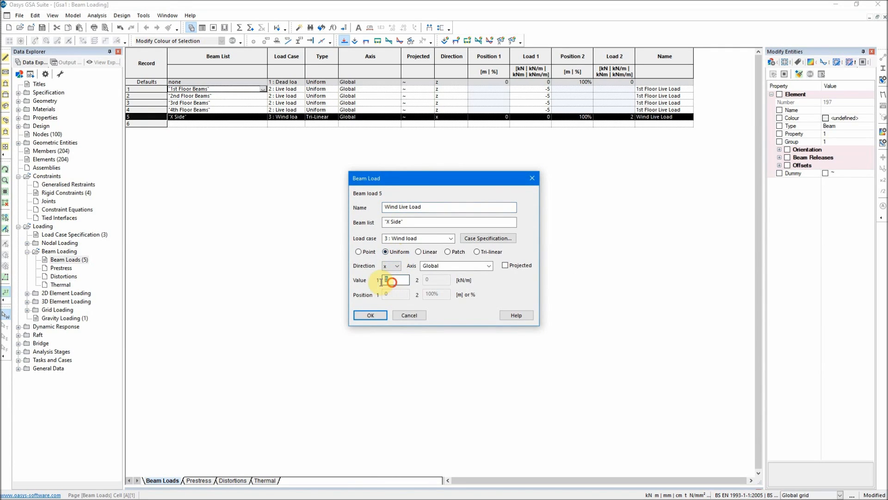
text(2)
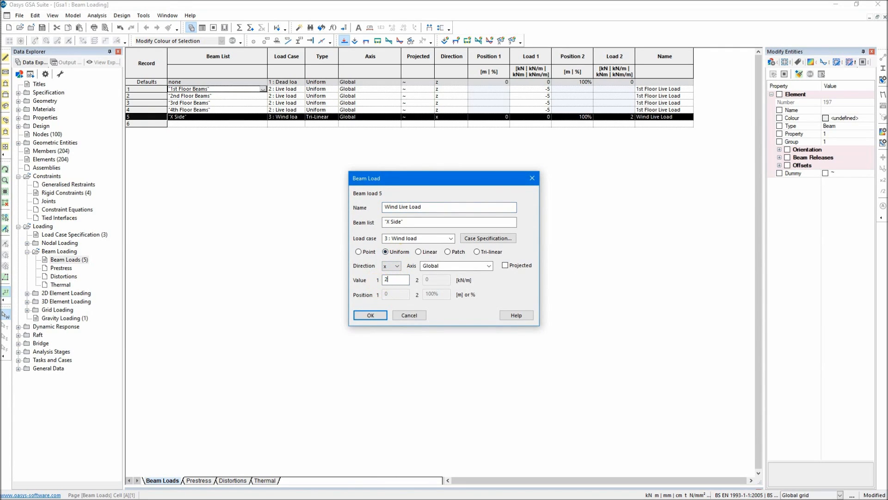
click(373, 315)
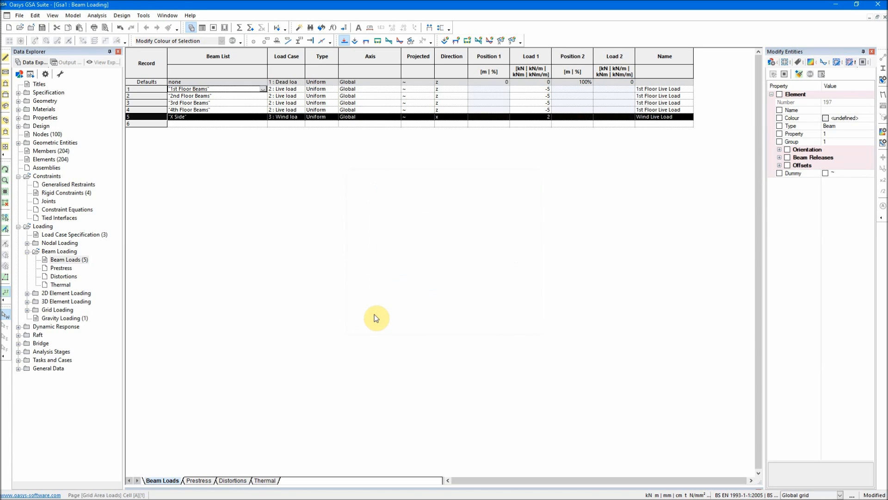
Inspect the uniform wind load on the end frame in the 3D model and collapse the Beam Loading branch
click(6, 107)
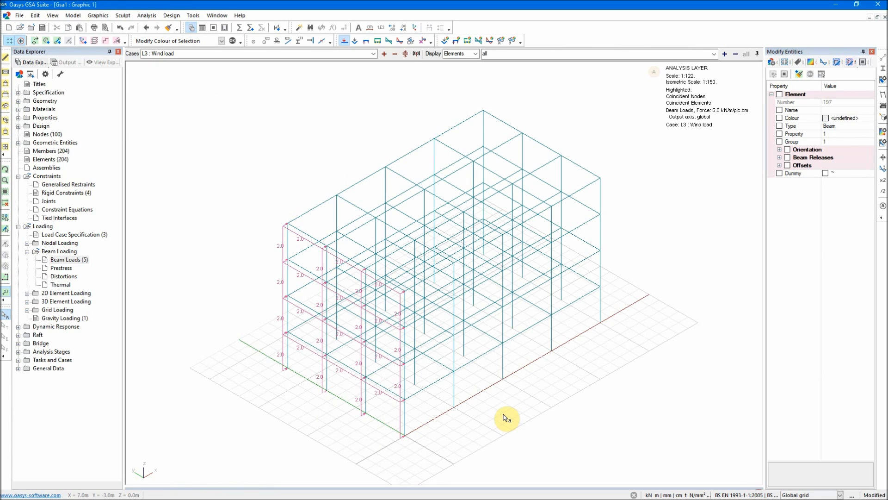
scroll(278, 386, up, 1)
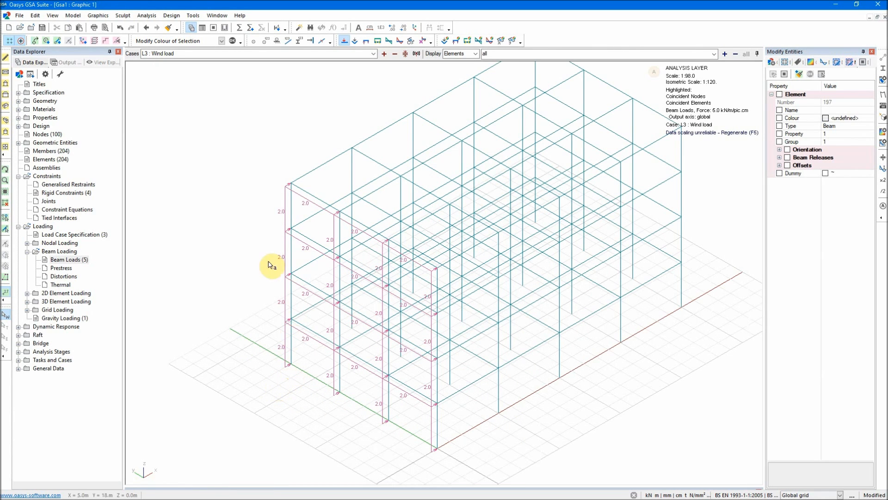
scroll(501, 394, down, 3)
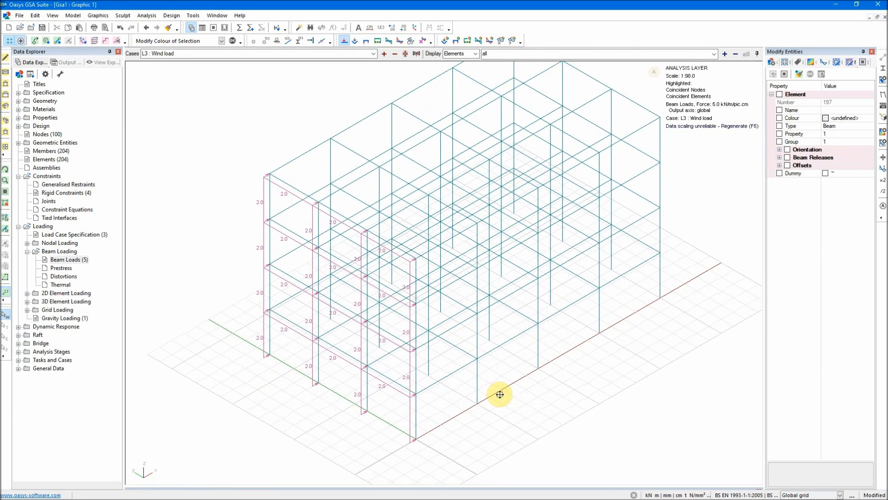
middle_drag(591, 393, 575, 390)
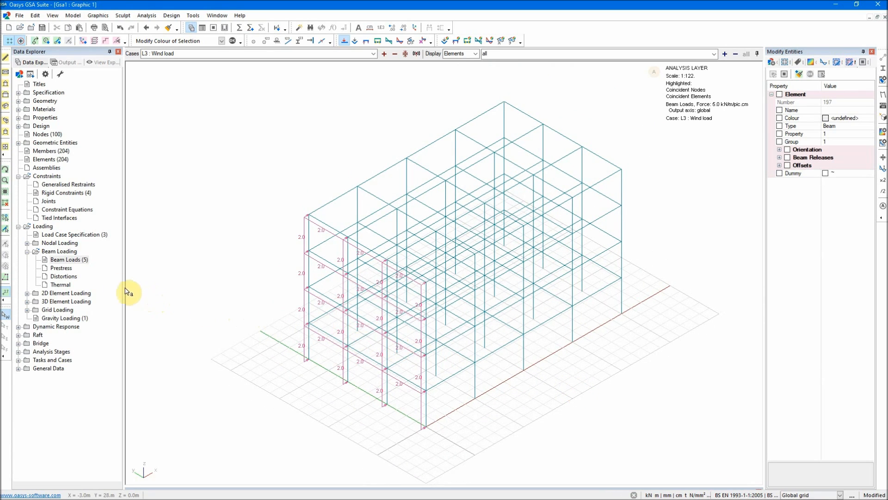
click(27, 251)
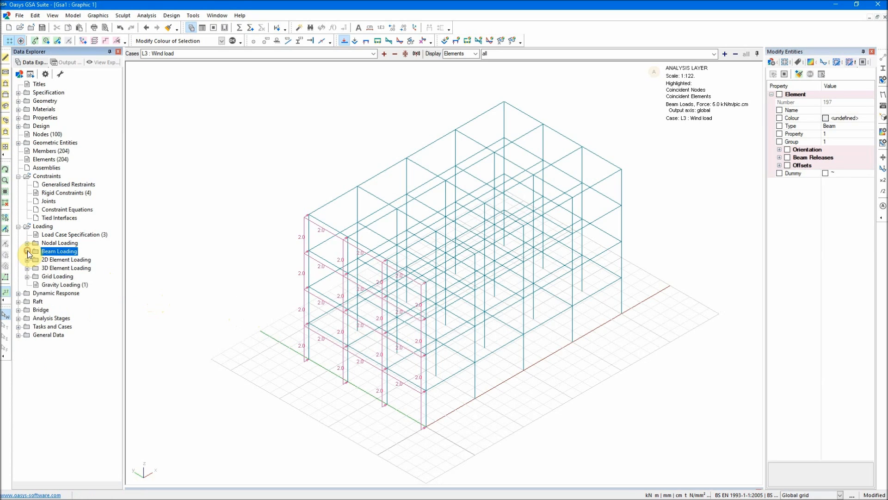
Review the load case specification and open the Combination Cases table
double_click(69, 236)
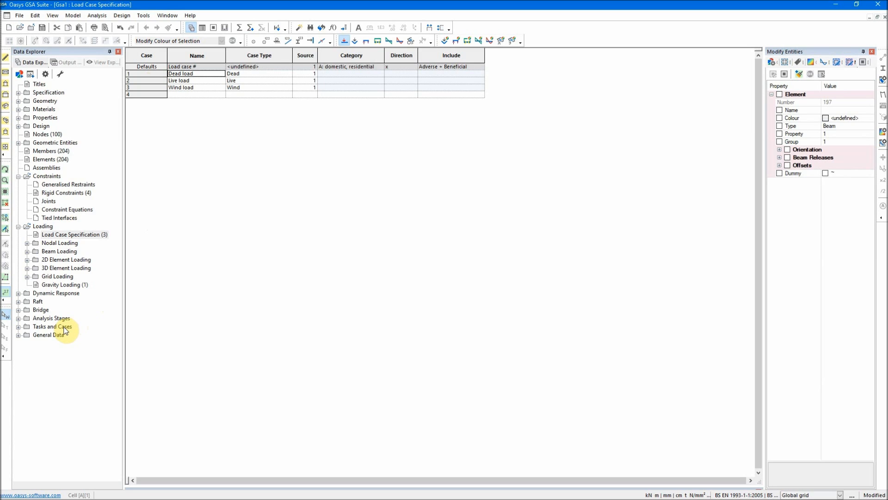
double_click(64, 327)
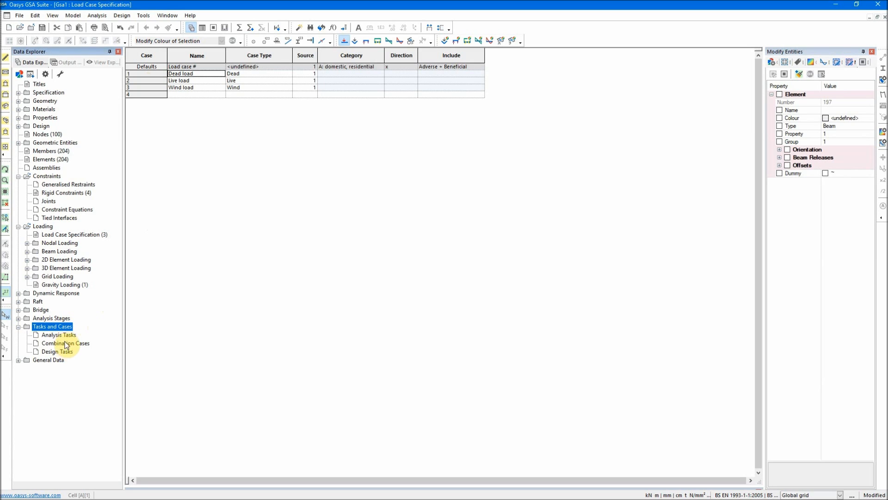
double_click(65, 343)
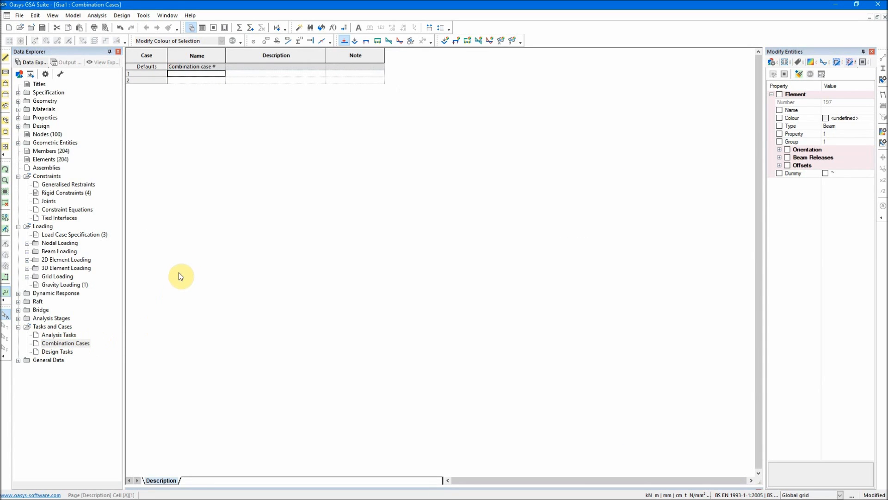
Define combination case 1 with the name "Dead Load" and the description A1
double_click(147, 74)
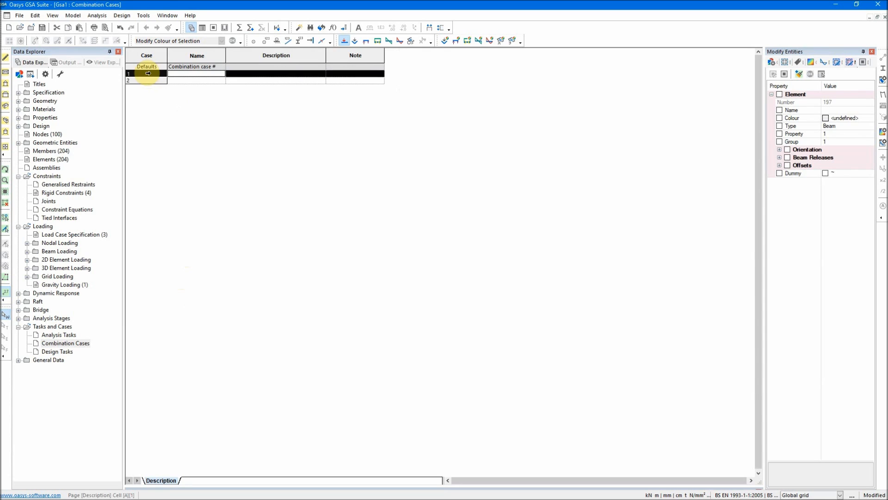
click(418, 208)
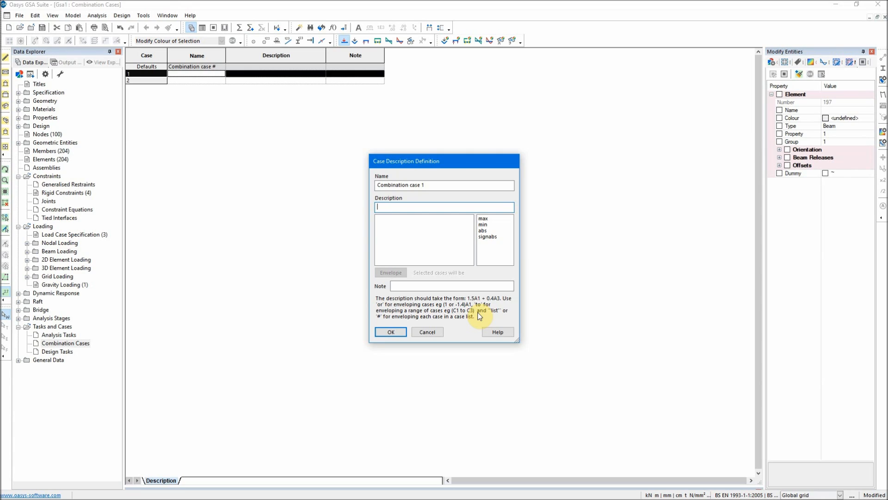
text(A1)
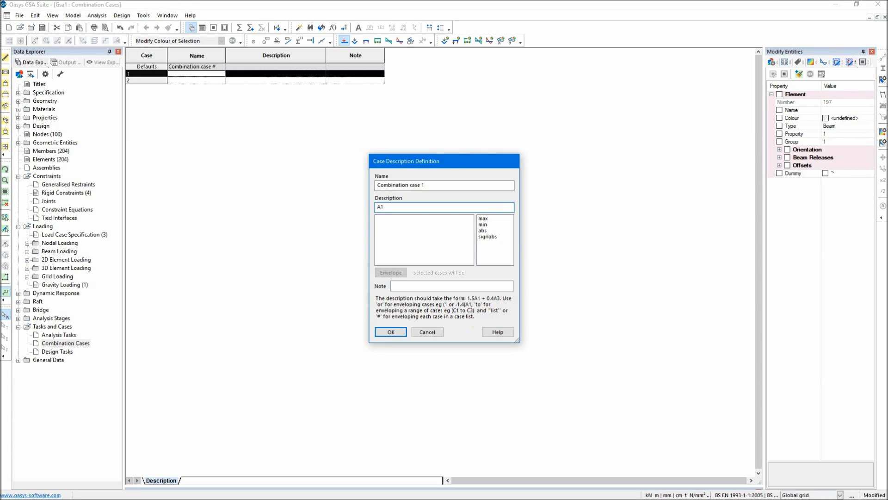
drag(440, 184, 363, 185)
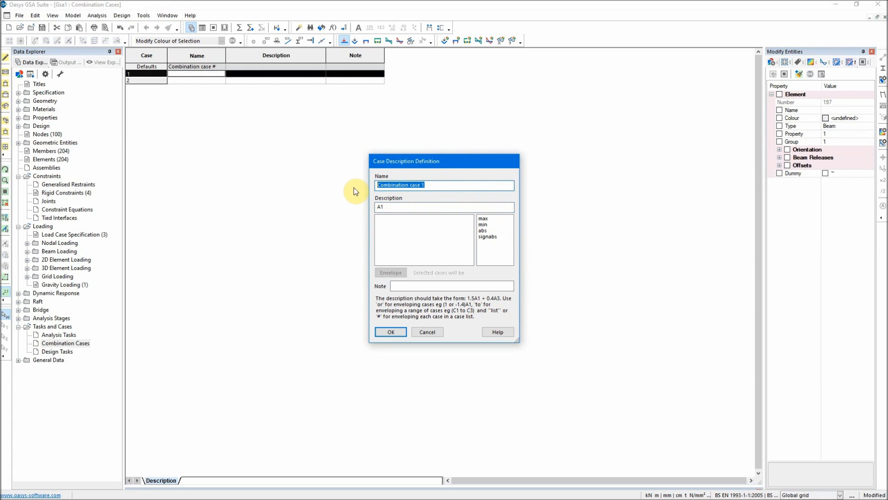
text(Dead Load)
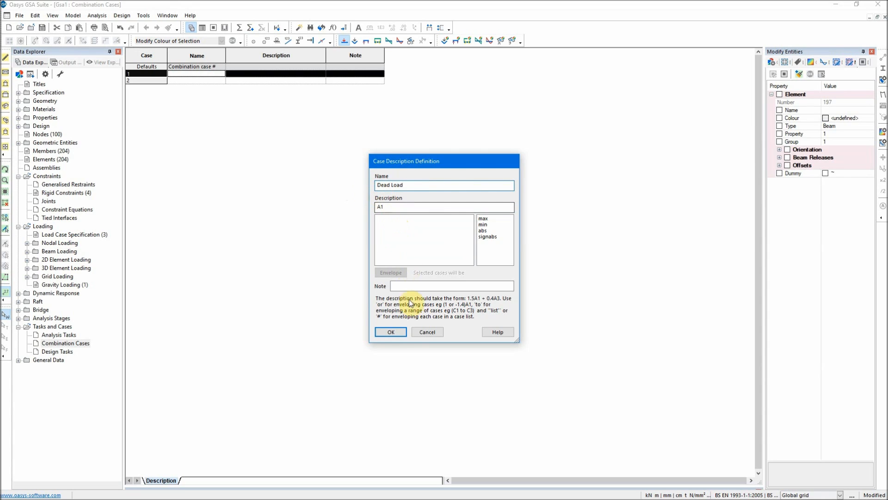
click(394, 333)
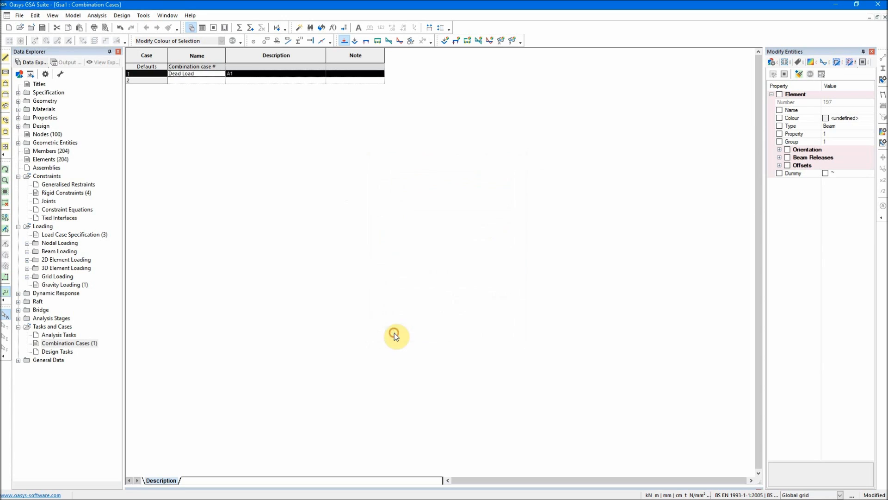
Define combination case 2 with the name "Live Load" and the description A2
double_click(147, 80)
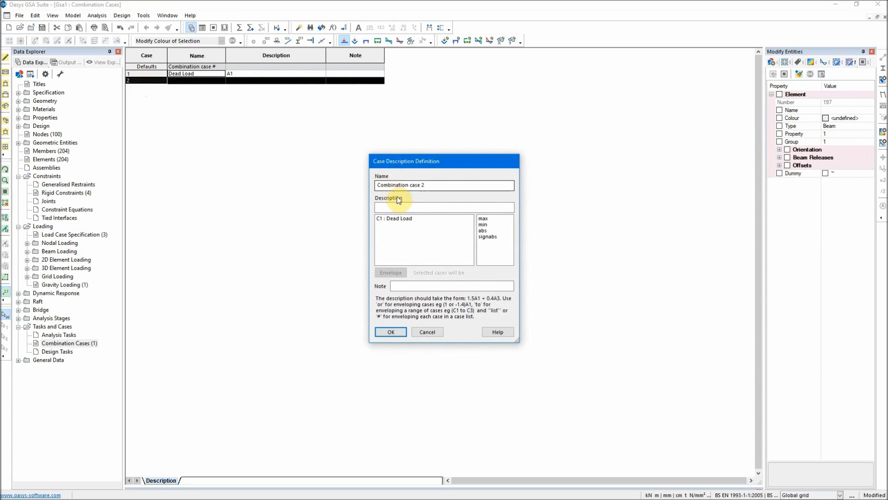
click(438, 185)
drag(449, 184, 353, 186)
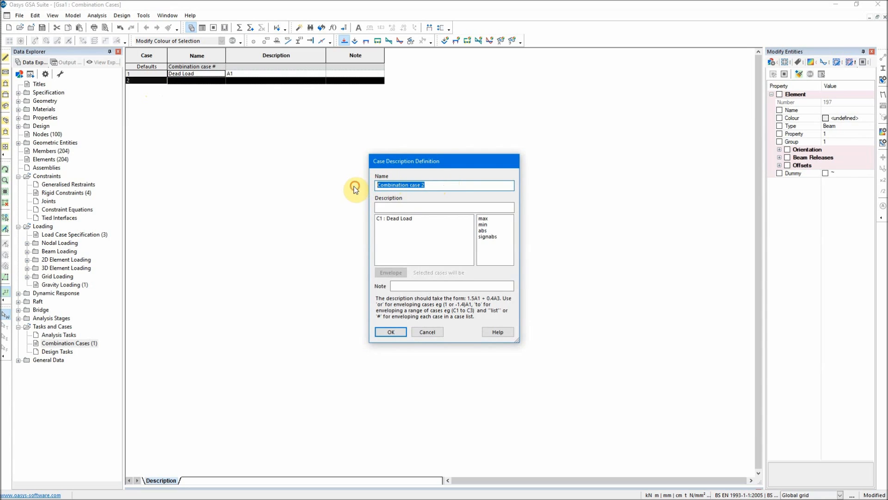
text(Live Load)
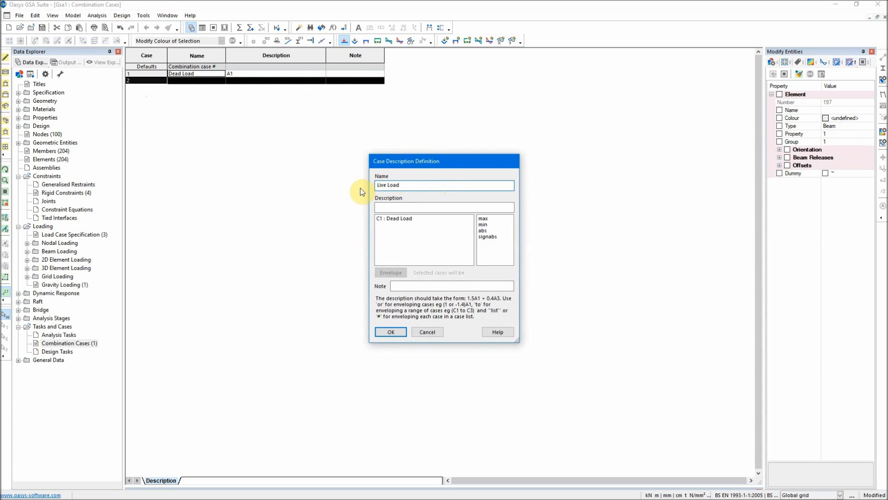
click(390, 207)
text(A2)
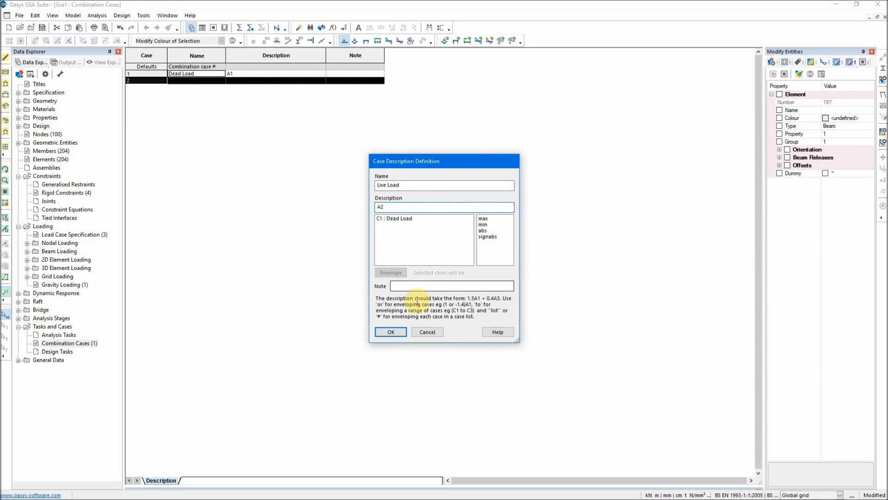
click(391, 332)
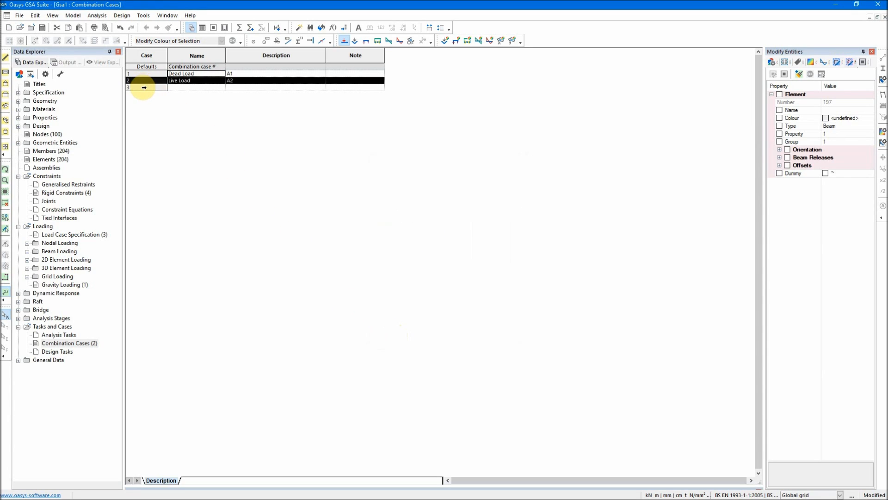
Define combination case 3 with the name "Wind Load" and the description A3
double_click(144, 87)
drag(446, 183, 367, 183)
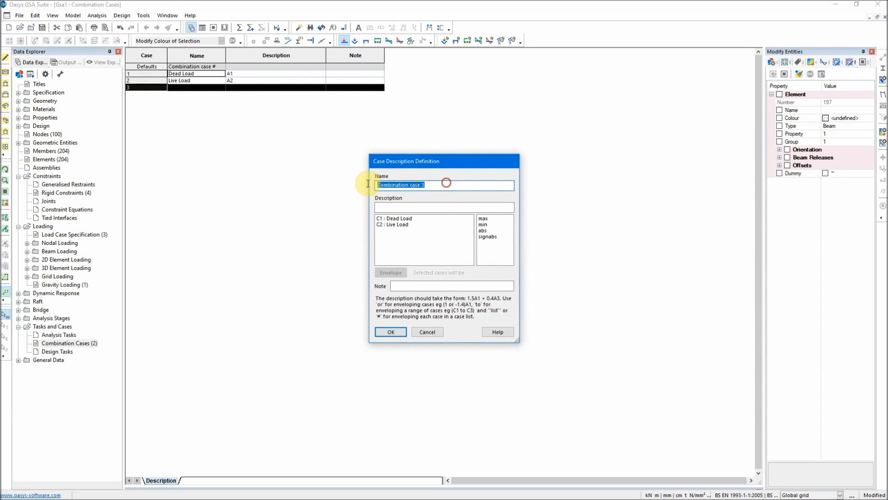
text(A)
key(BackSpace)
text(Wind Load)
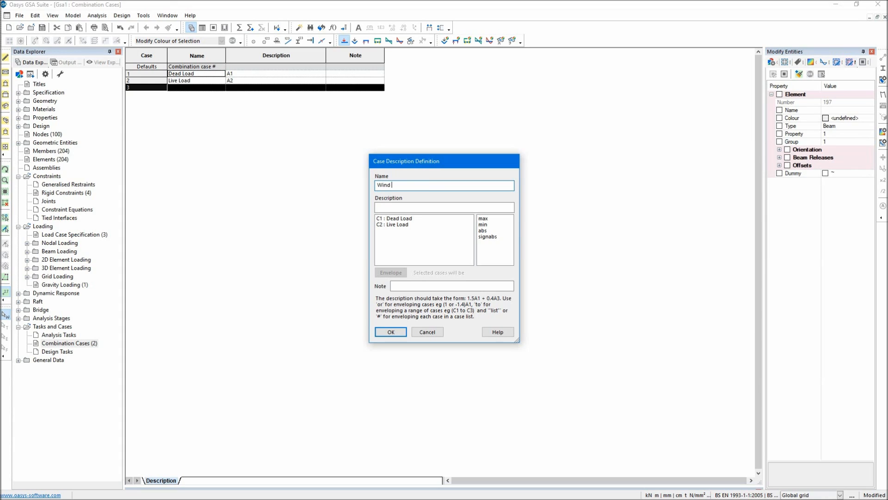
key(Tab)
text(A)
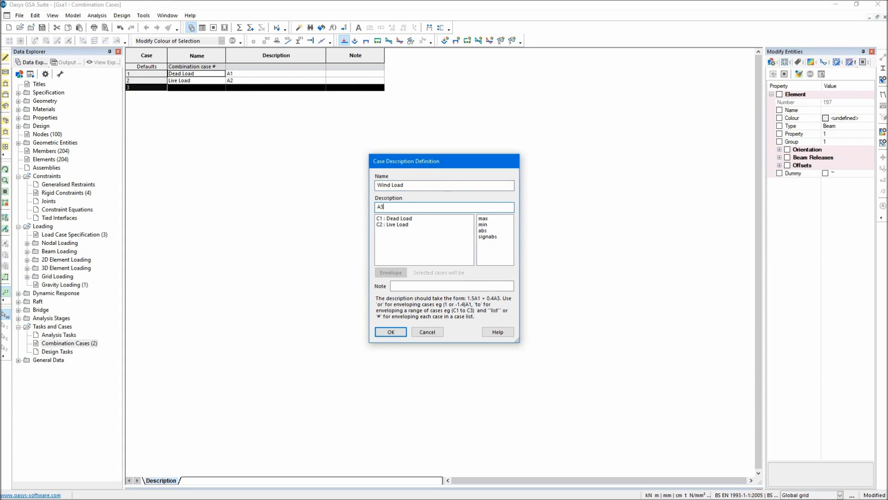
click(391, 332)
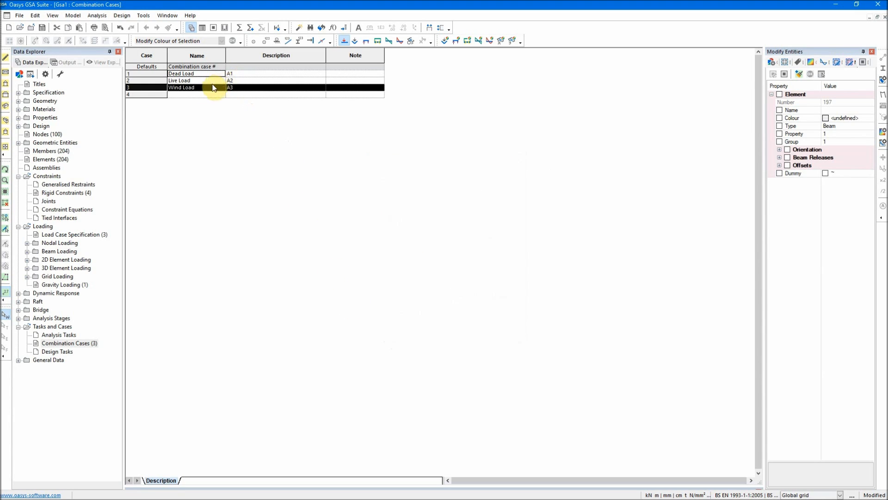
Compare the three combination cases with the dead, live and wind entries in the load case specification
click(143, 74)
click(143, 81)
click(144, 87)
double_click(73, 234)
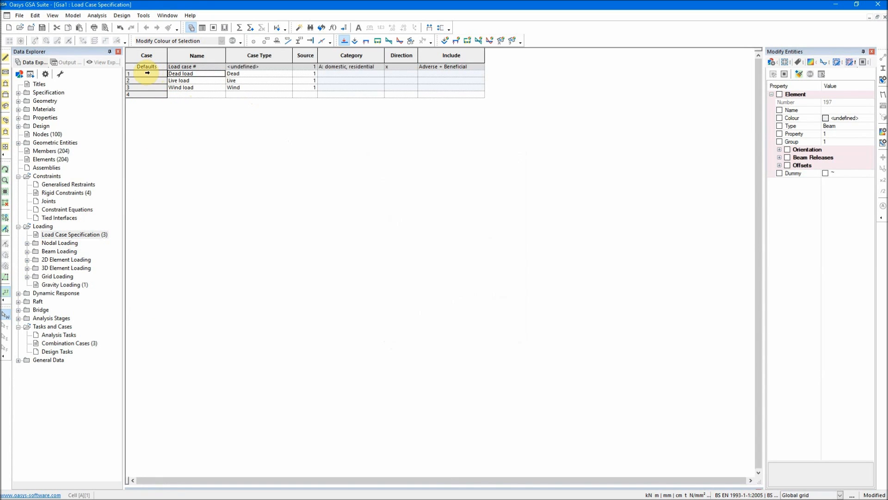
click(147, 73)
click(143, 80)
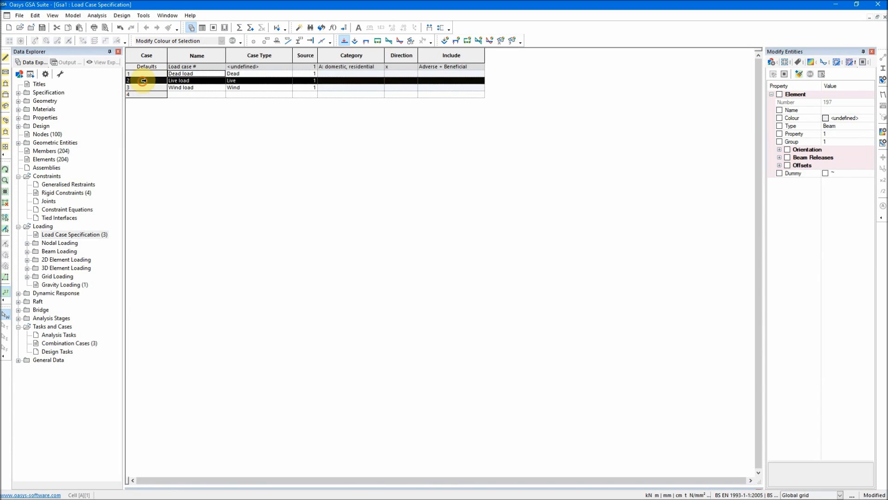
click(144, 87)
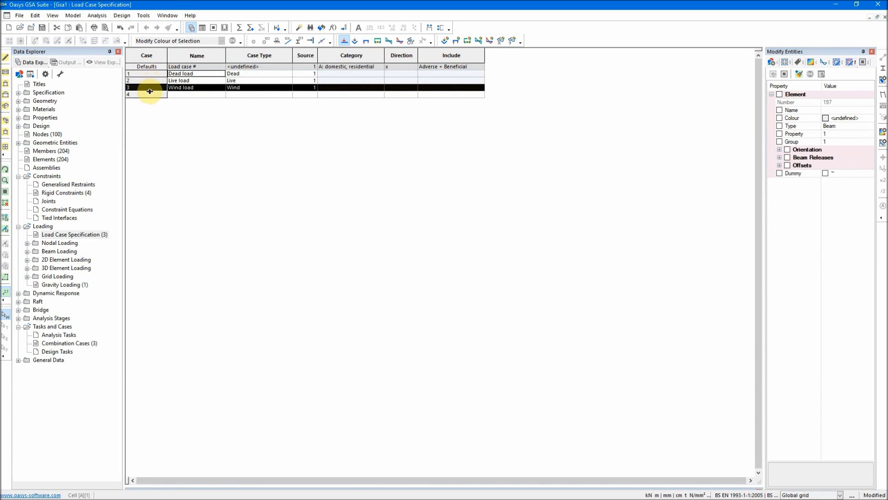
Start combination case 4 and set its description to 1.35C1+1.5C2, combining the dead and live load cases
double_click(68, 345)
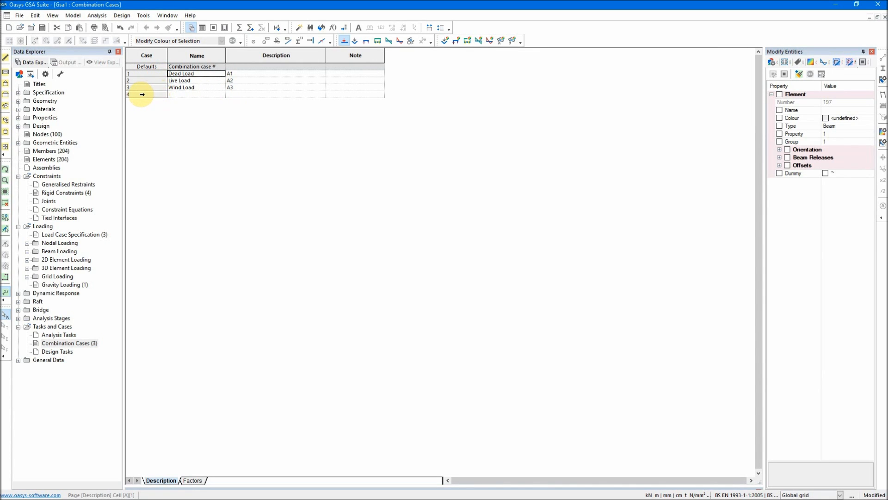
double_click(142, 94)
click(399, 206)
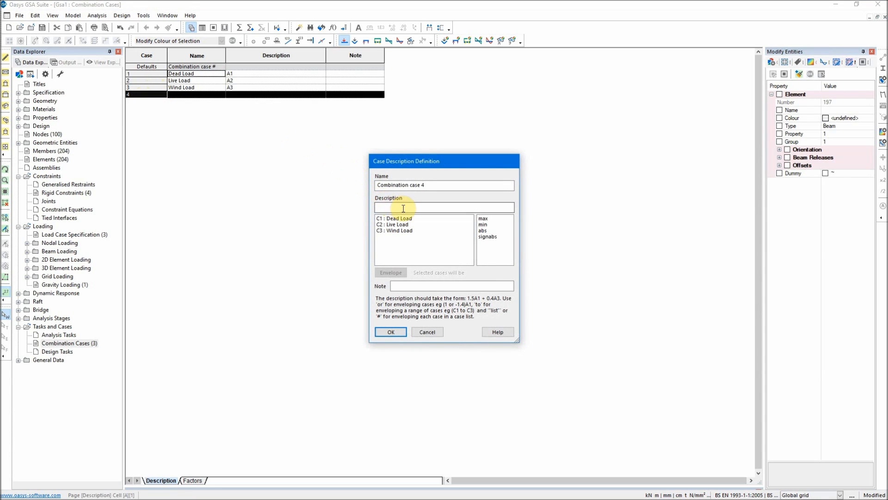
text(1.35)
click(408, 219)
click(392, 207)
drag(393, 207, 387, 207)
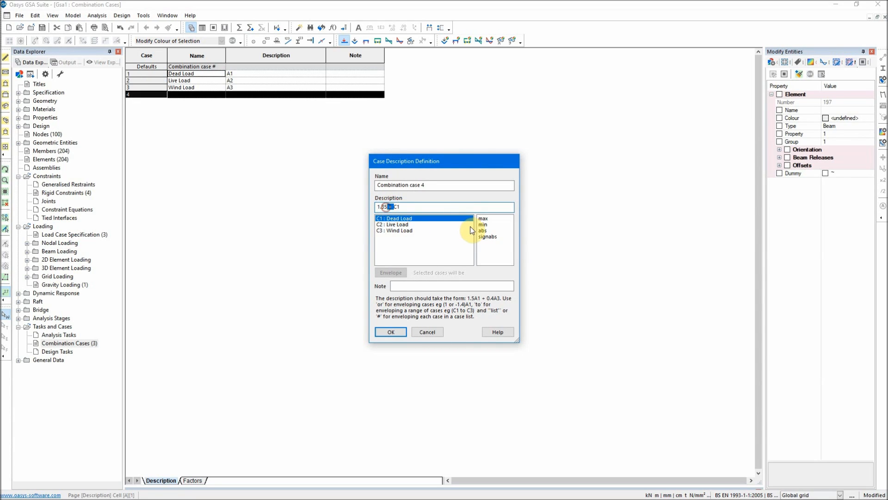
key(Delete)
text(+1.5)
click(401, 225)
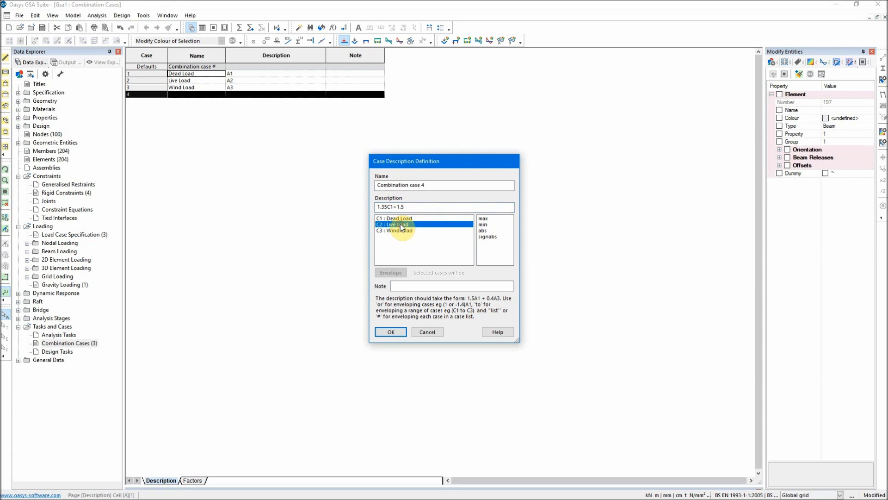
double_click(405, 224)
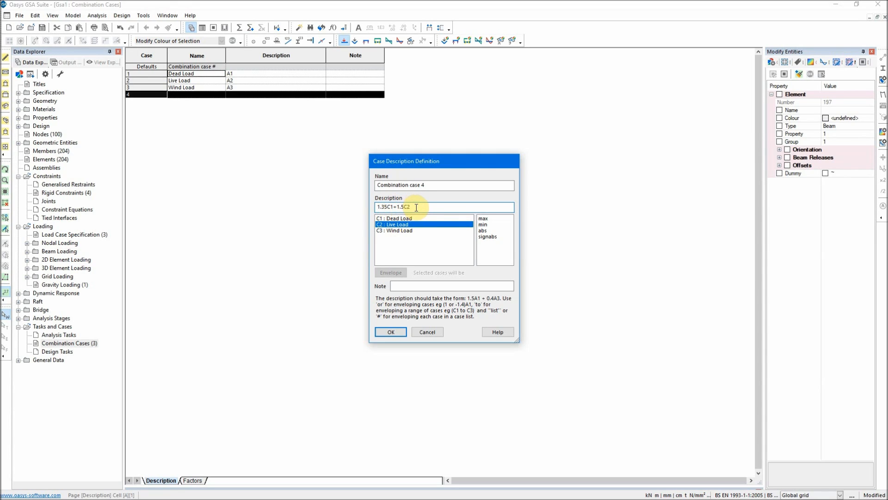
Name combination case 4 "1.35DL + 1.5LL" and accept its definition
drag(432, 185, 355, 182)
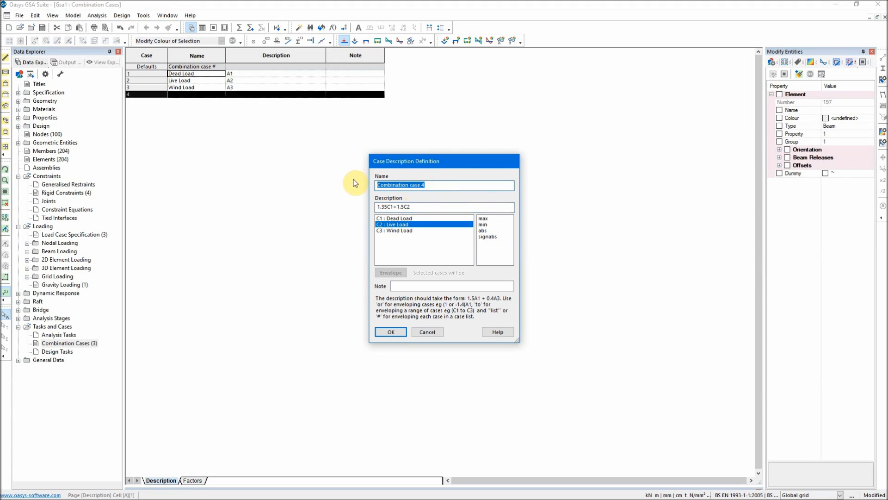
text(1.35D)
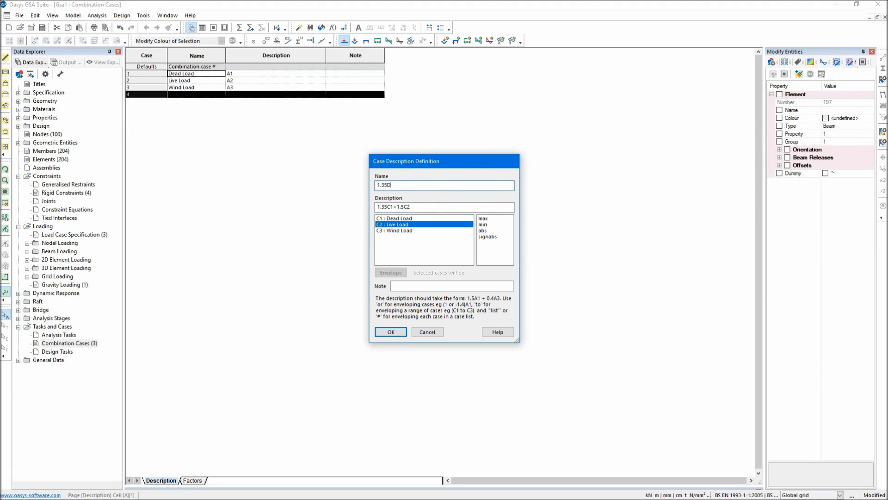
text(L + 1.5LL)
click(398, 331)
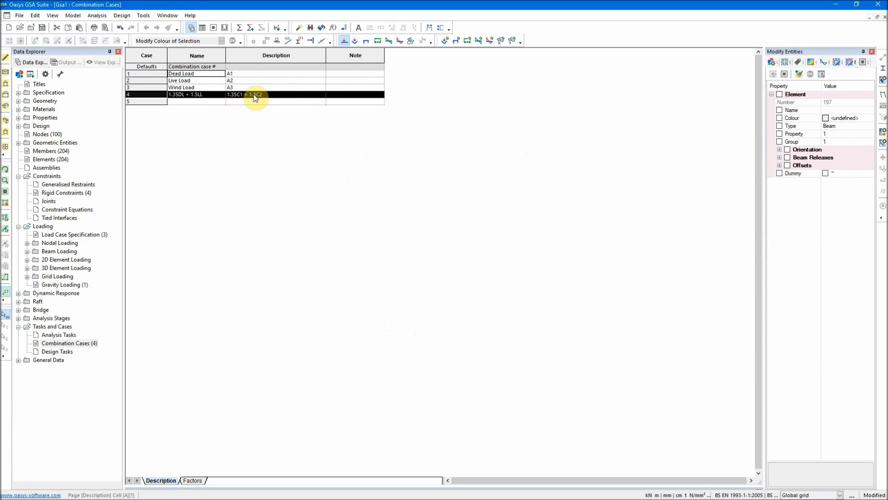
Define combination case 5 with the name "DL+LL" and the description C1 + C2
double_click(141, 101)
drag(412, 185, 365, 183)
text(DL+LL)
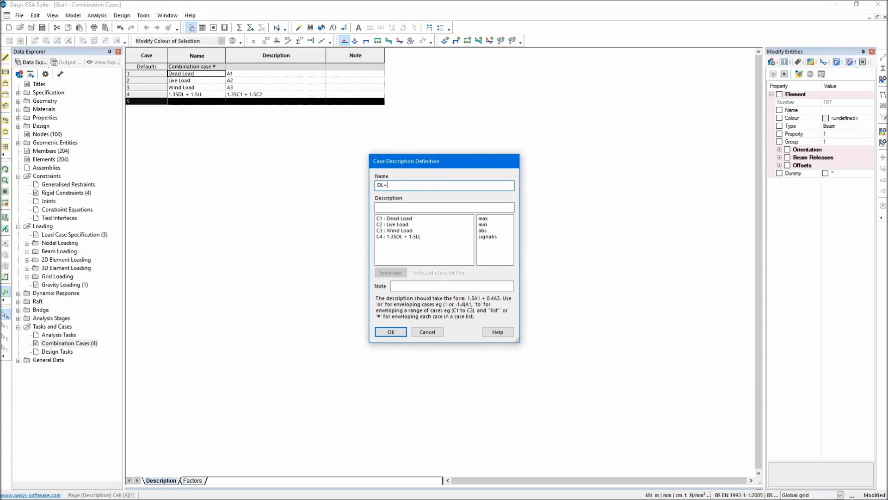
double_click(401, 219)
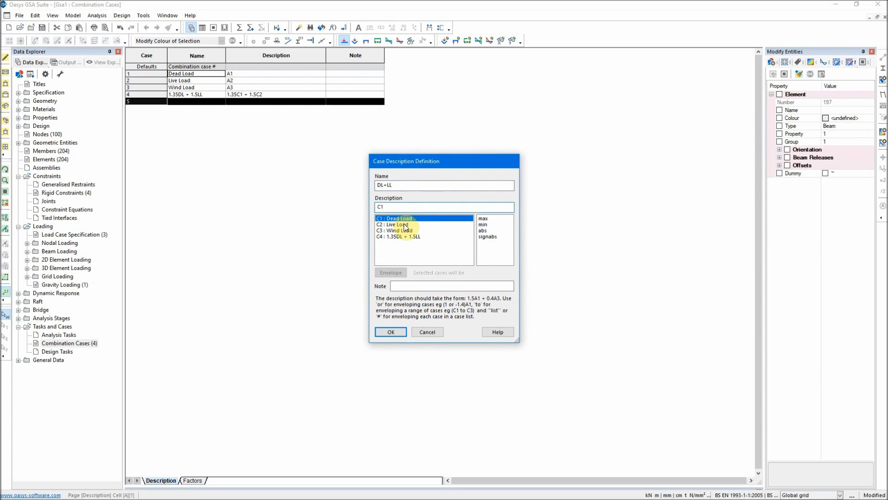
double_click(404, 225)
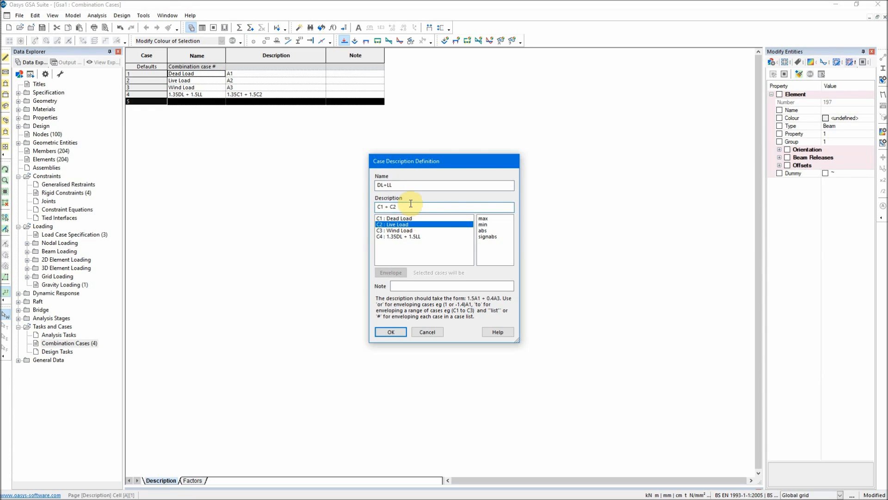
click(391, 332)
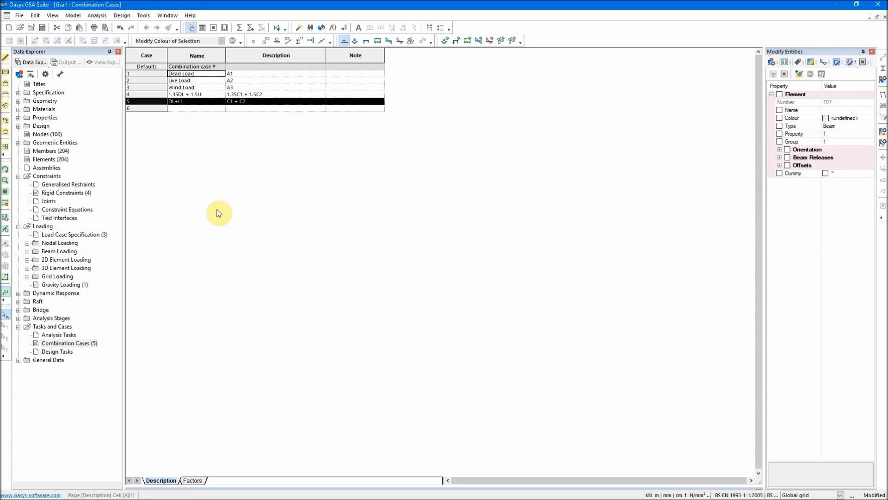
Start combination case 6 and name it DL+LL+0.3W
double_click(146, 109)
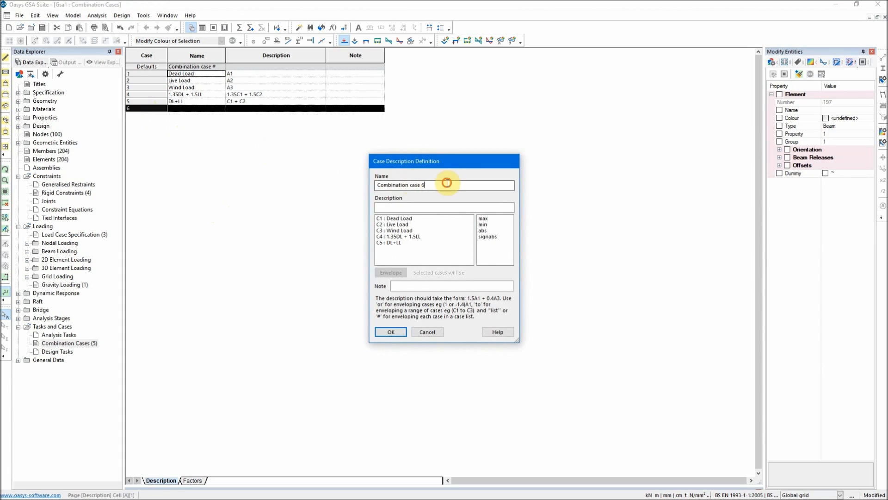
drag(447, 183, 351, 190)
text(DL+LL+0.3W)
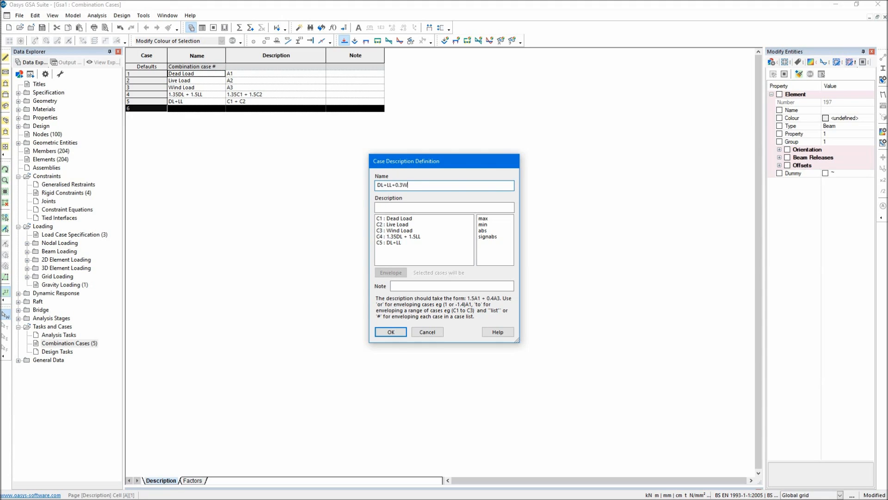
click(396, 208)
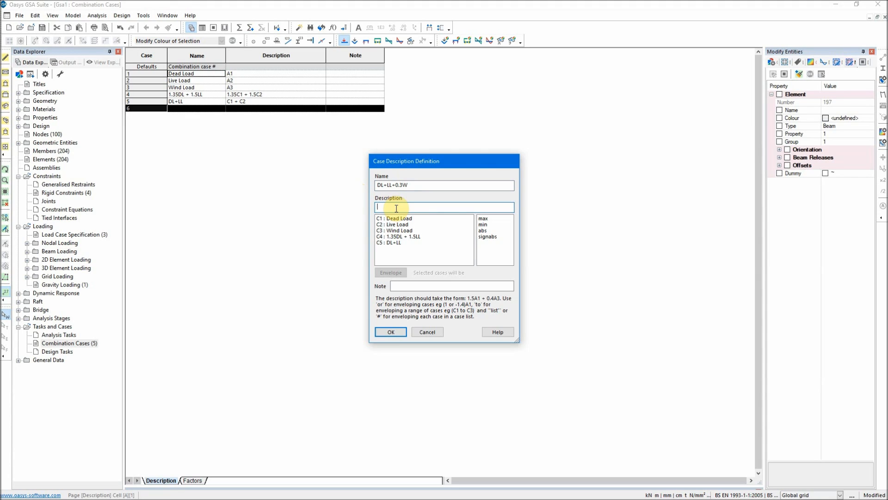
text(1.35)
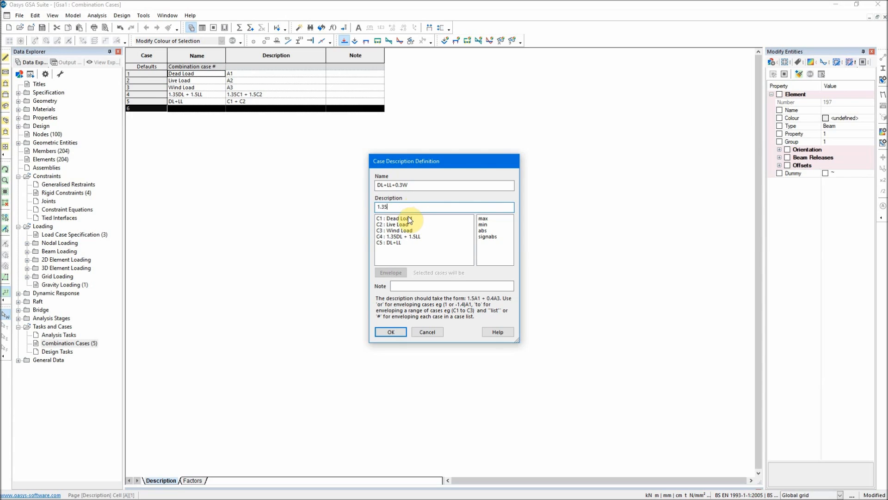
text(C1 + 1.5C2)
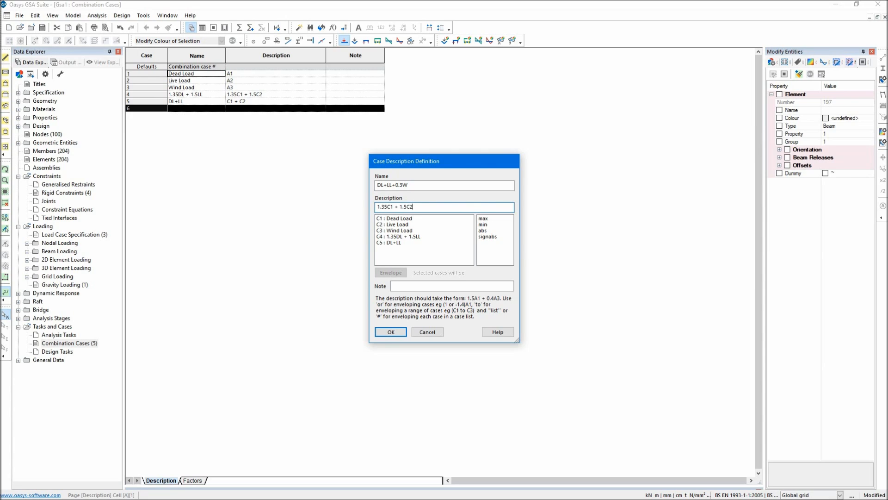
key(BackSpace)
key(BackSpace)
key(BackSpace)
key(BackSpace)
key(BackSpace)
key(BackSpace)
key(BackSpace)
key(BackSpace)
key(BackSpace)
key(BackSpace)
key(BackSpace)
key(BackSpace)
key(BackSpace)
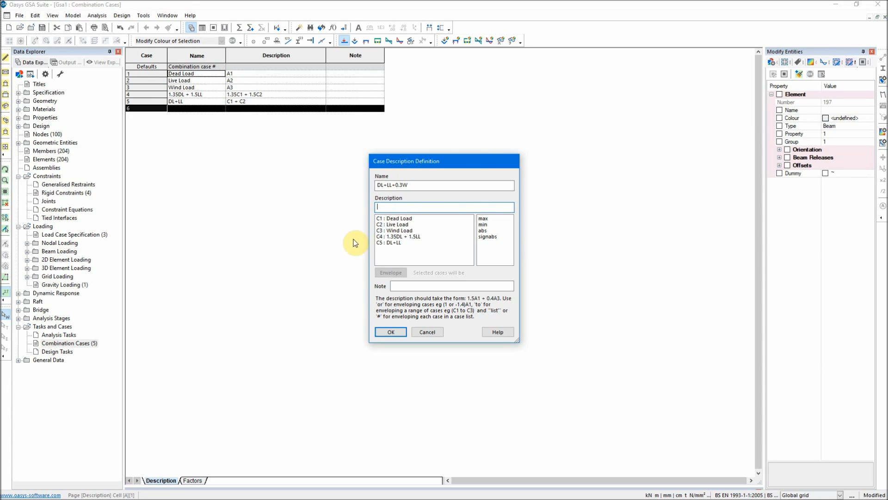
Set combination case 6's description to C1 + C2 + 0.3C3 and accept its definition
double_click(398, 219)
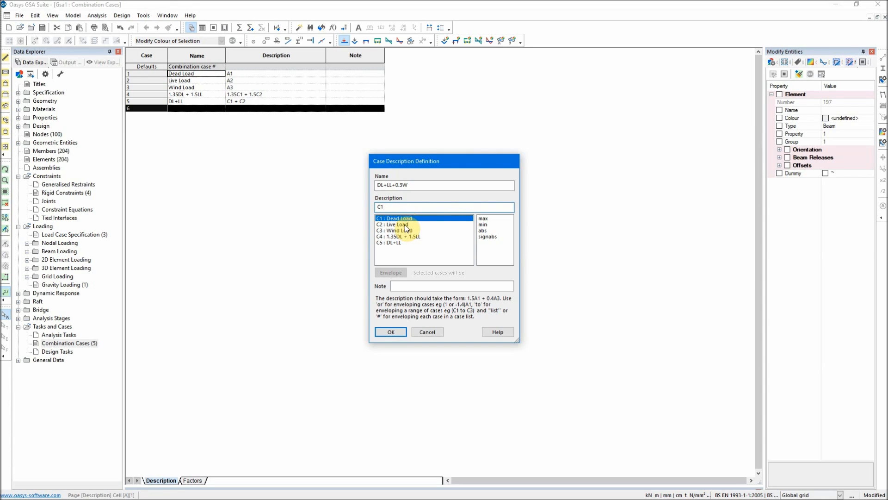
double_click(402, 225)
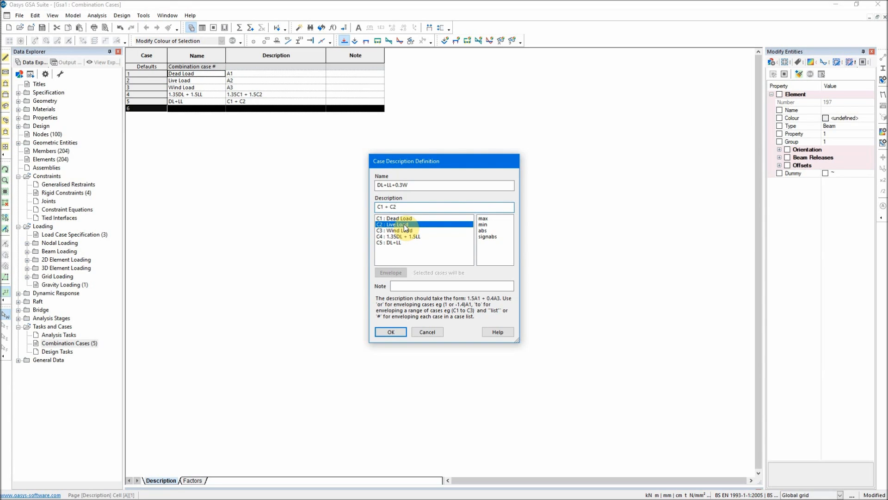
text(+ 0.3C3)
click(391, 332)
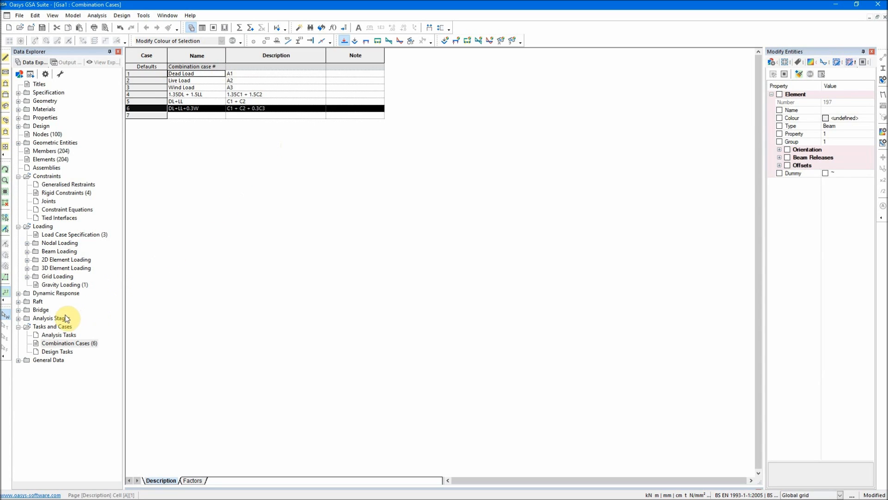
Hide the beam load display on the frame graphic and run the static analysis of the model
double_click(53, 335)
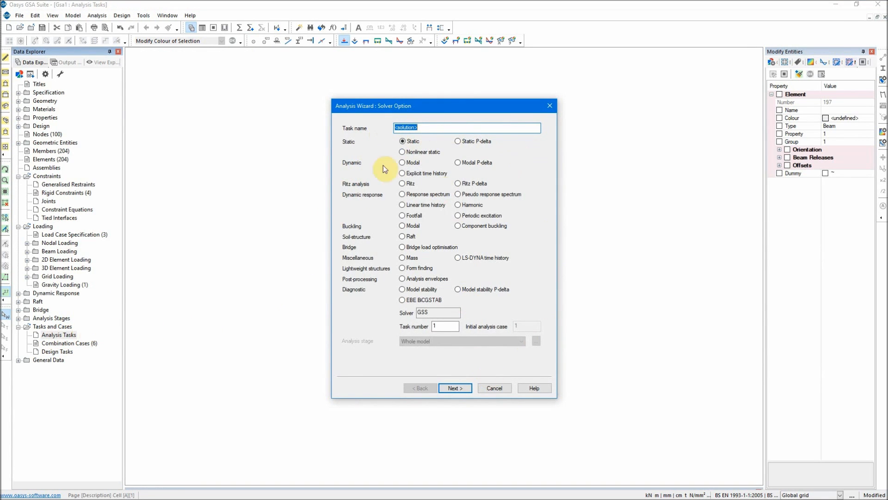
click(503, 389)
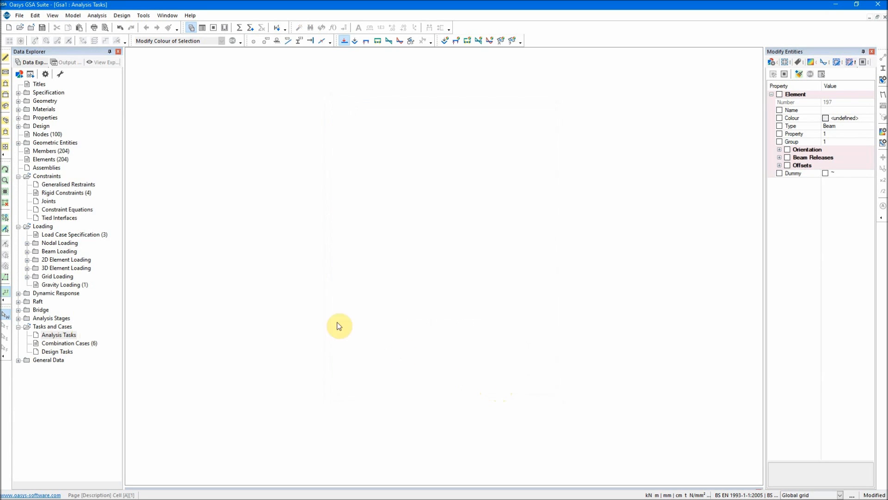
click(5, 111)
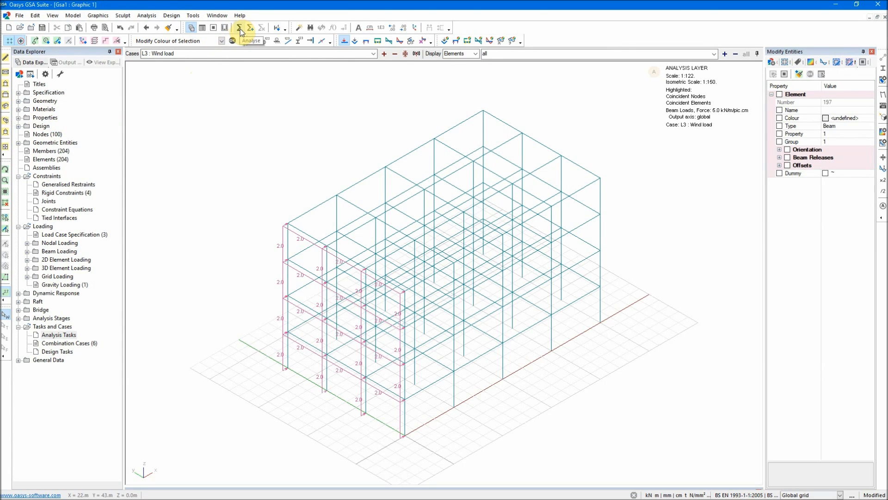
click(882, 161)
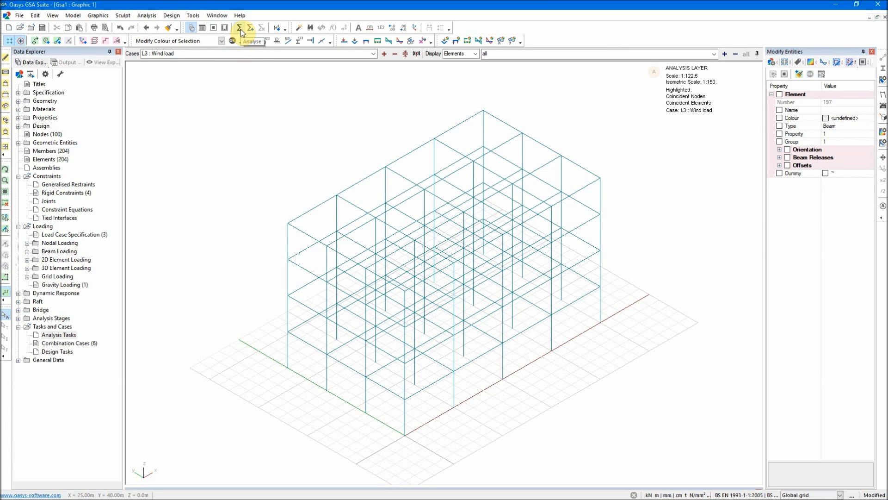
click(241, 29)
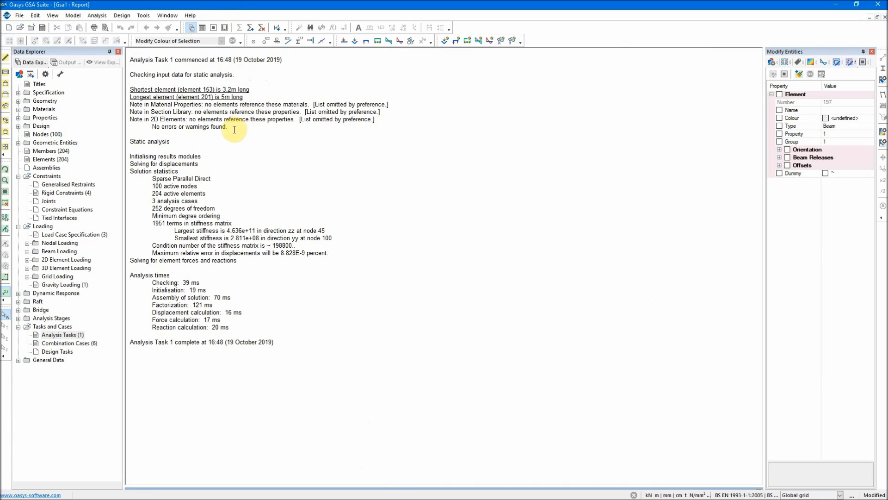
Review the error check and the analysis times in the analysis report
drag(234, 127, 153, 127)
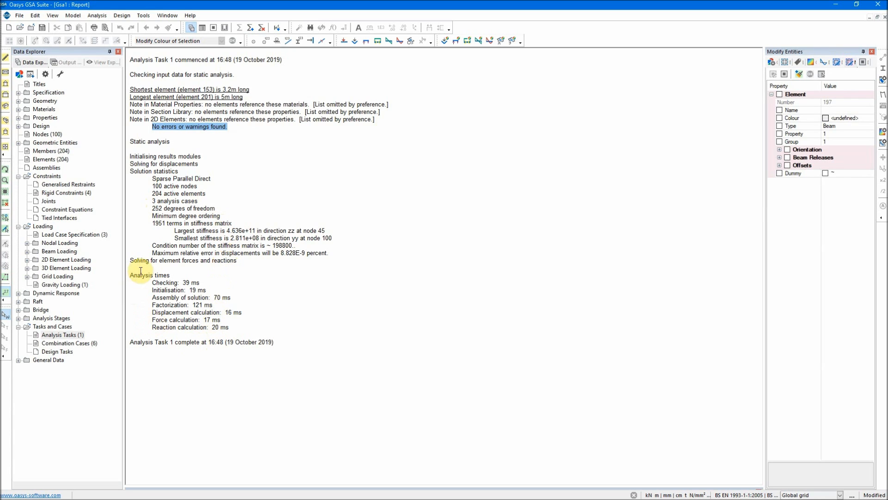
drag(150, 281, 248, 328)
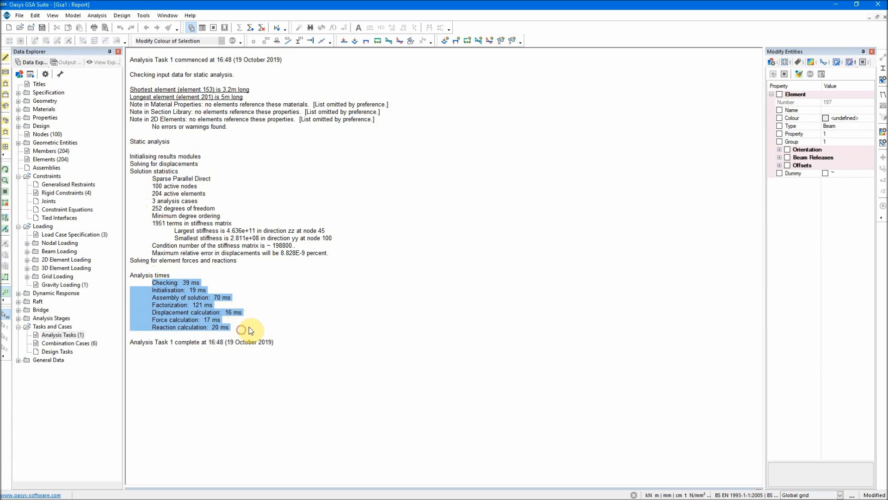
click(249, 327)
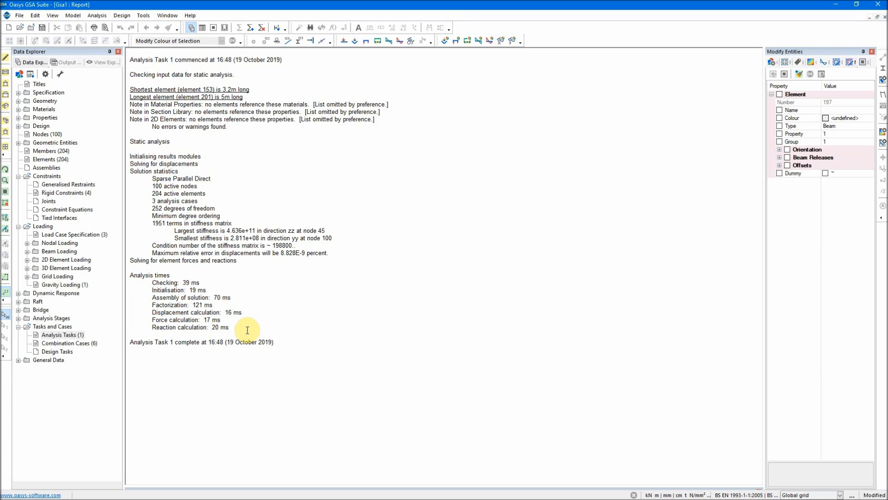
drag(230, 327, 129, 282)
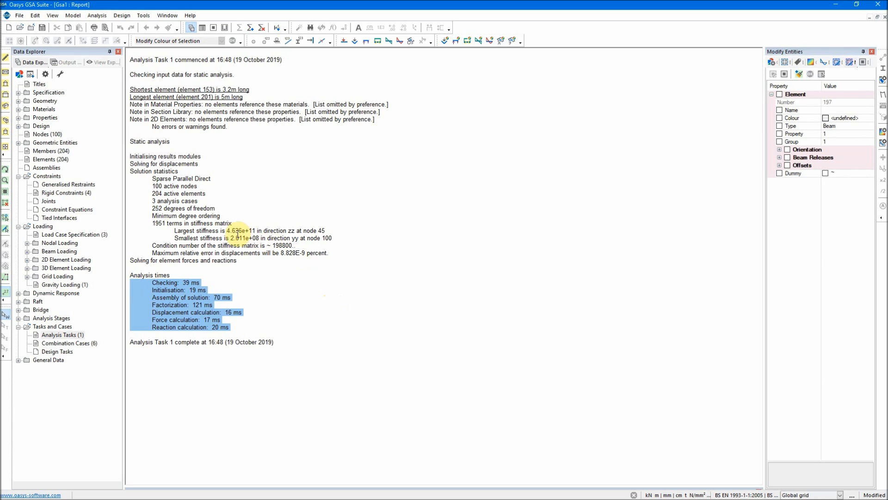
Display the Fx, Fy and Fz support reaction forces for the wind load case on the frame graphic
click(6, 109)
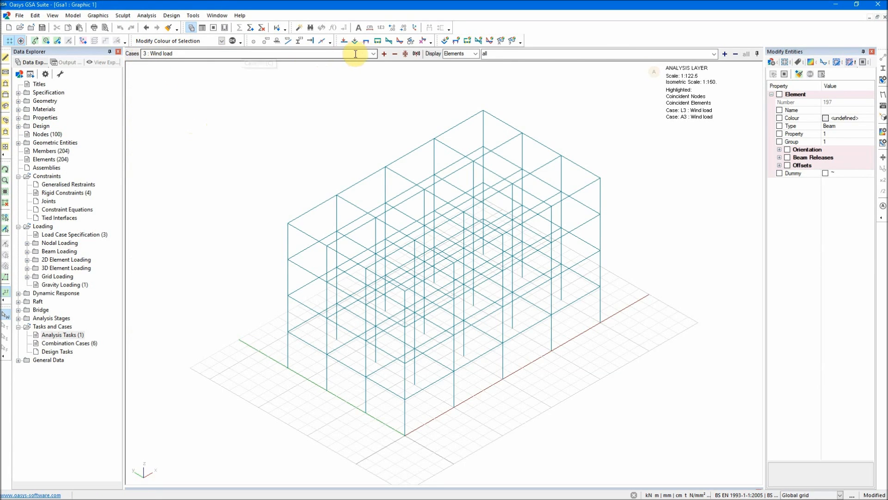
click(374, 53)
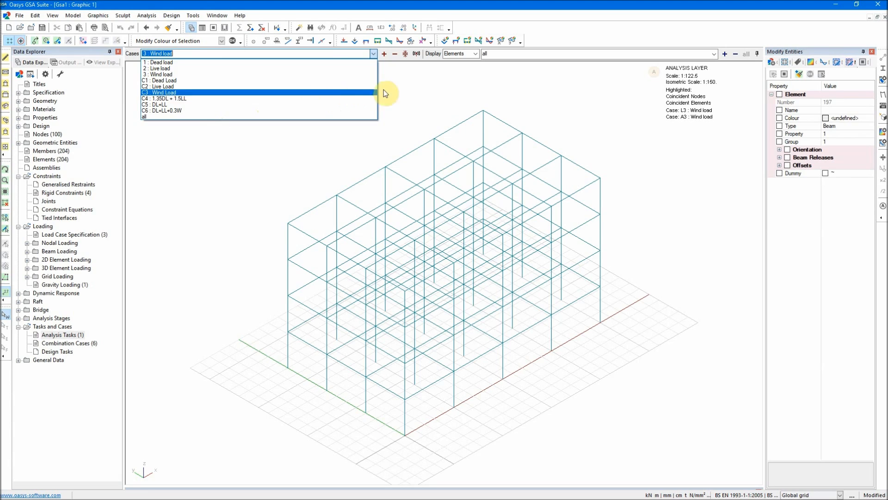
click(426, 86)
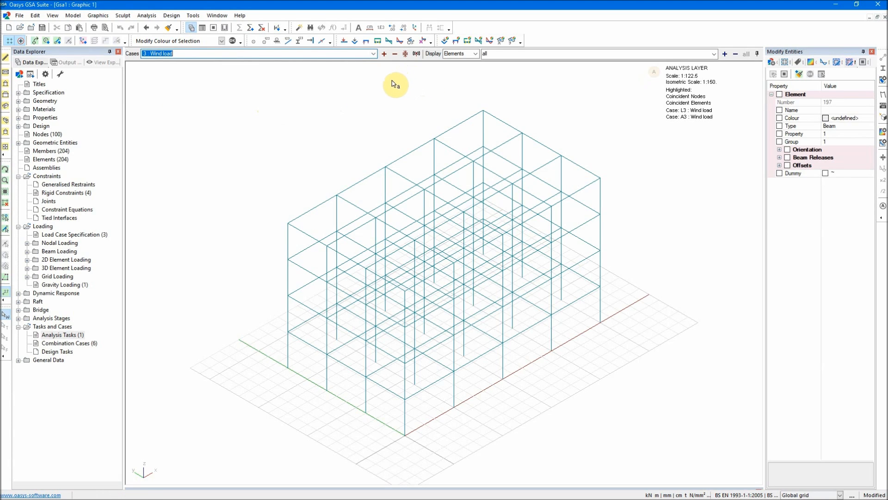
click(367, 41)
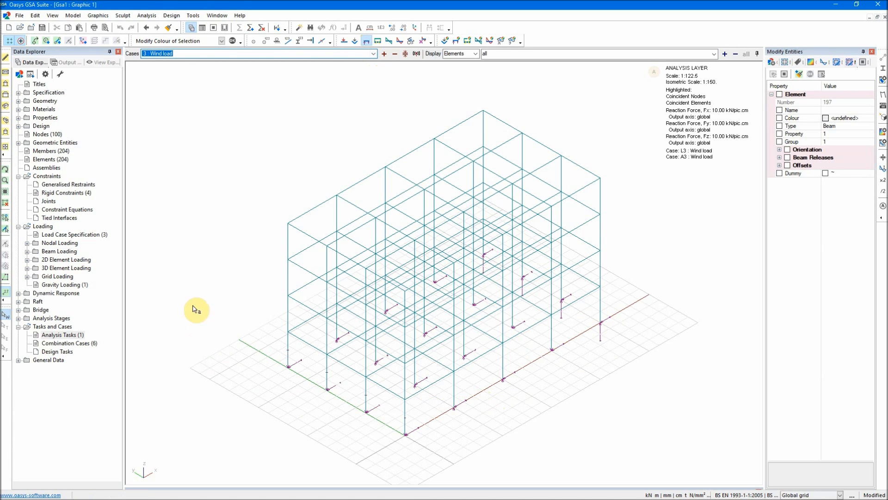
drag(556, 414, 537, 395)
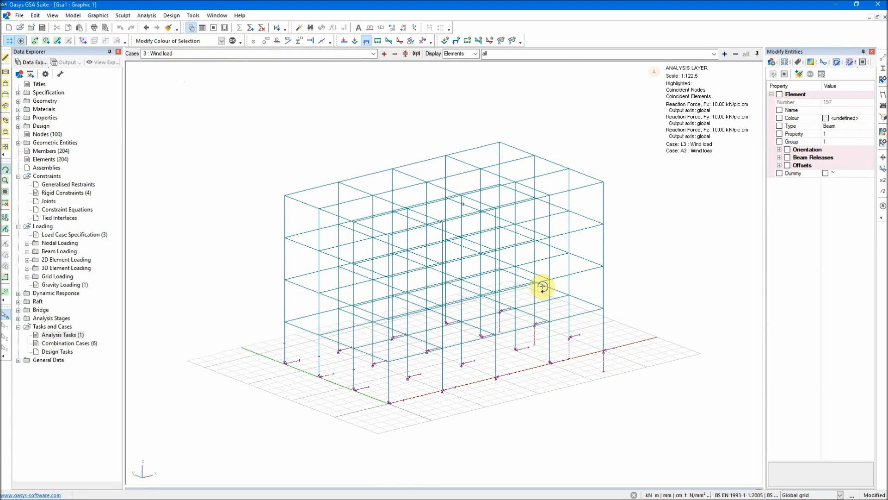
scroll(591, 369, up, 1)
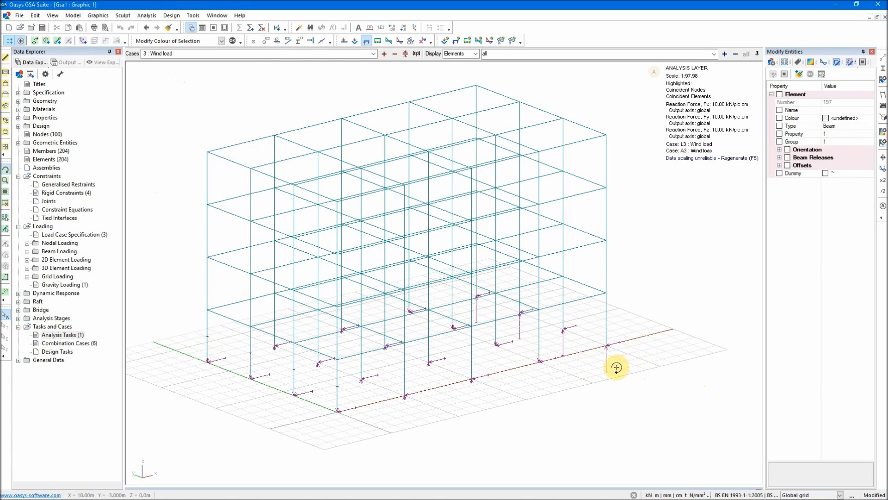
Switch the displayed reactions to combination case C5 : DL+LL
click(373, 54)
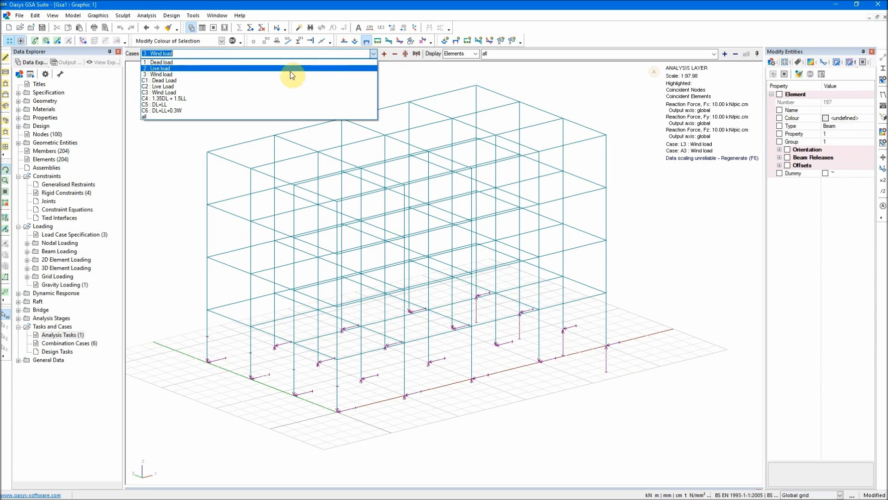
click(198, 105)
scroll(607, 363, down, 1)
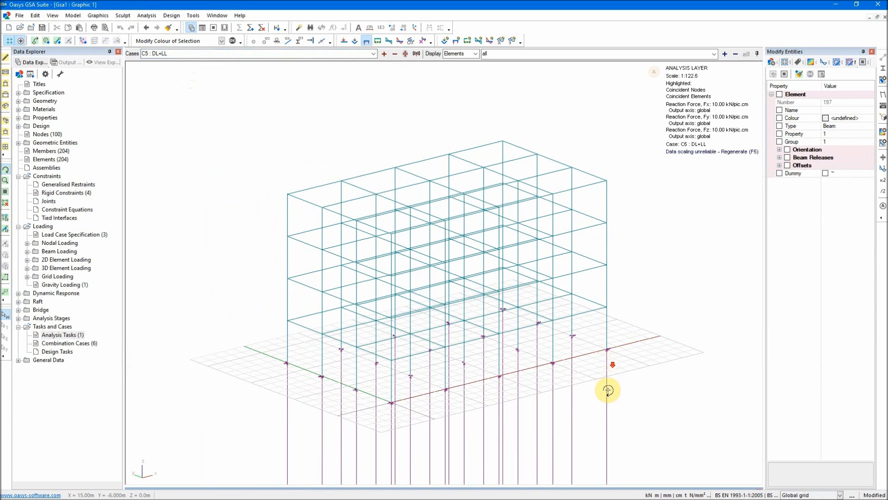
mouse_move(600, 419)
mouse_down()
mouse_move(601, 380)
mouse_move(585, 418)
mouse_up()
scroll(584, 418, down, 2)
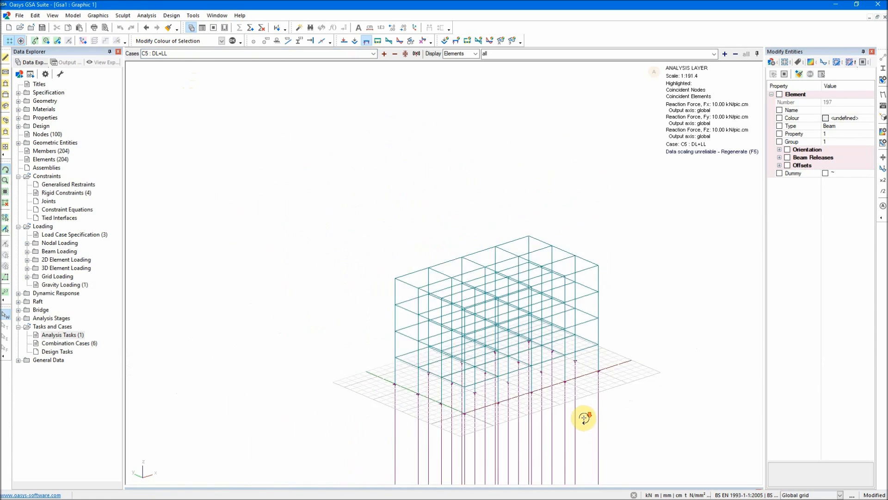
middle_drag(621, 406, 567, 254)
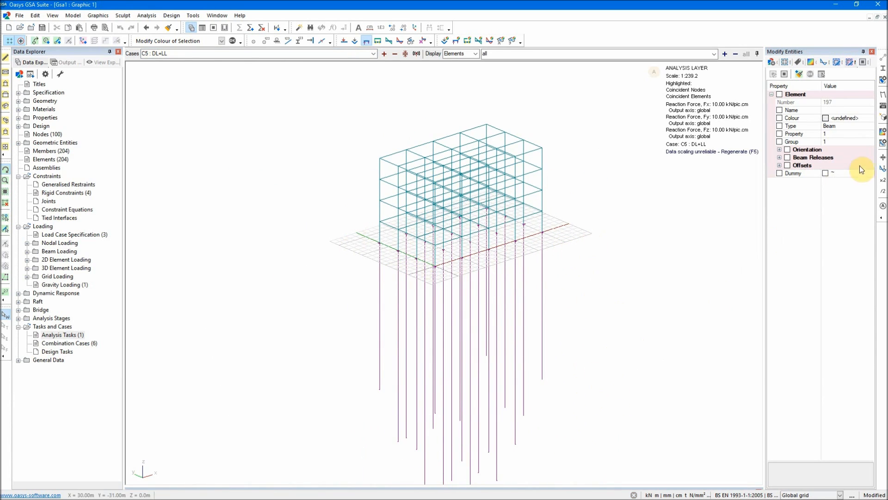
Rescale the reaction force arrows to 600 kN/pic.cm so they fit beneath the frame's supports
click(883, 192)
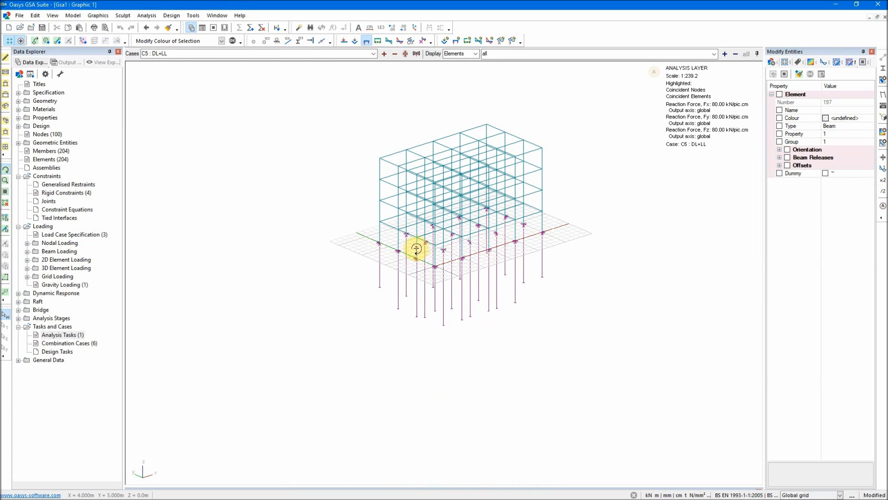
scroll(416, 248, up, 2)
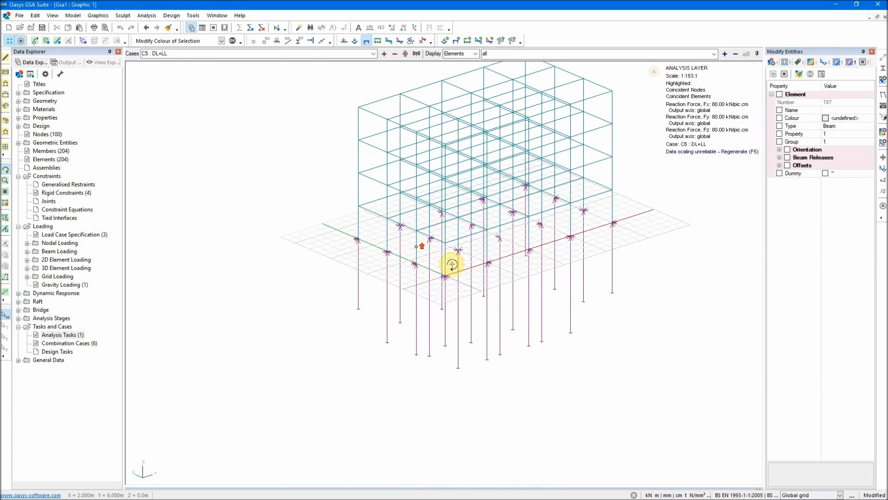
click(883, 169)
scroll(490, 186, up, 2)
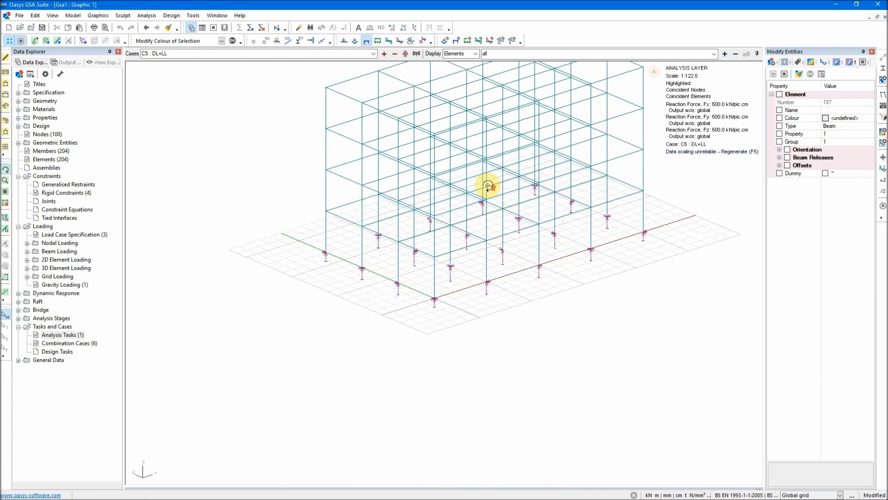
middle_drag(631, 275, 587, 321)
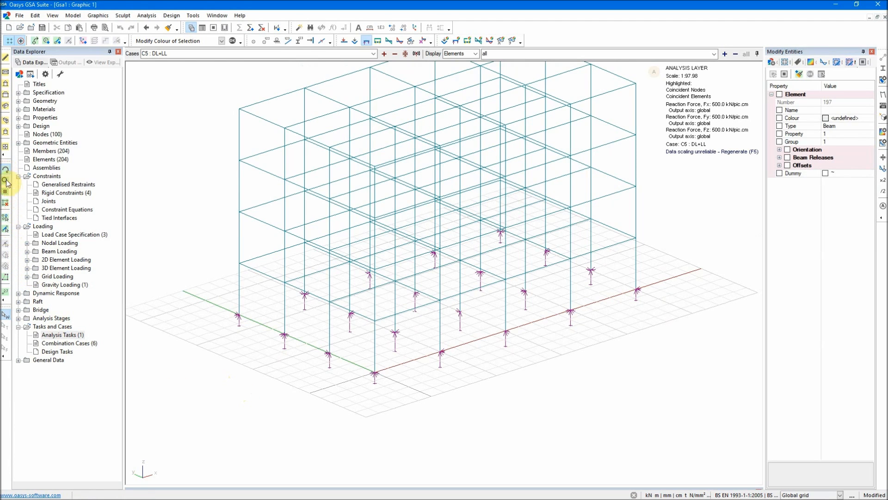
Label the support reactions with their values and inspect them for the DL+LL combination
click(6, 293)
drag(199, 201, 711, 424)
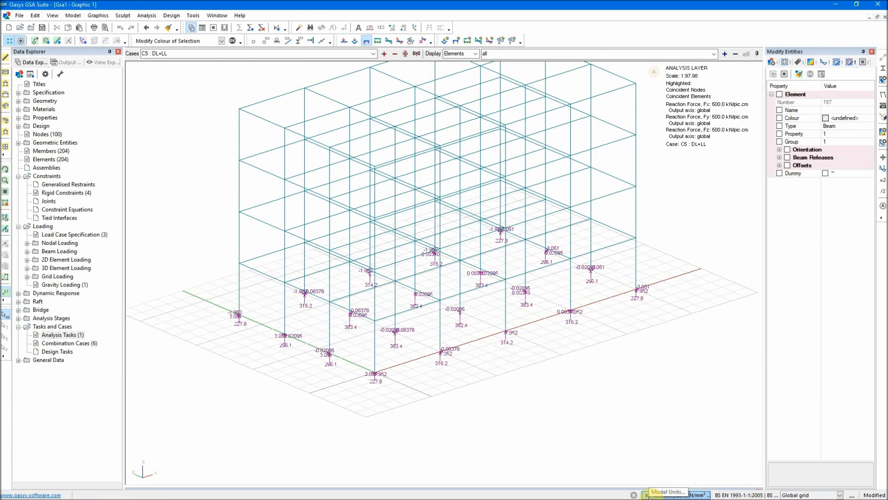
scroll(424, 326, up, 1)
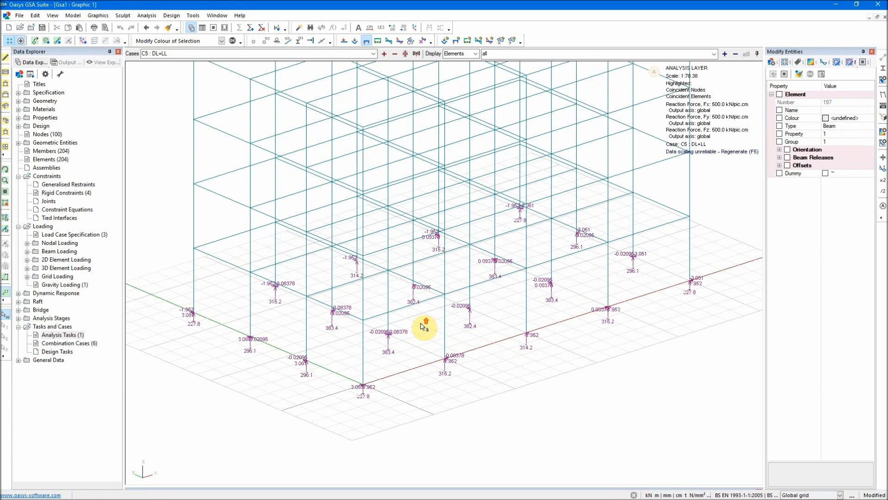
scroll(423, 327, down, 2)
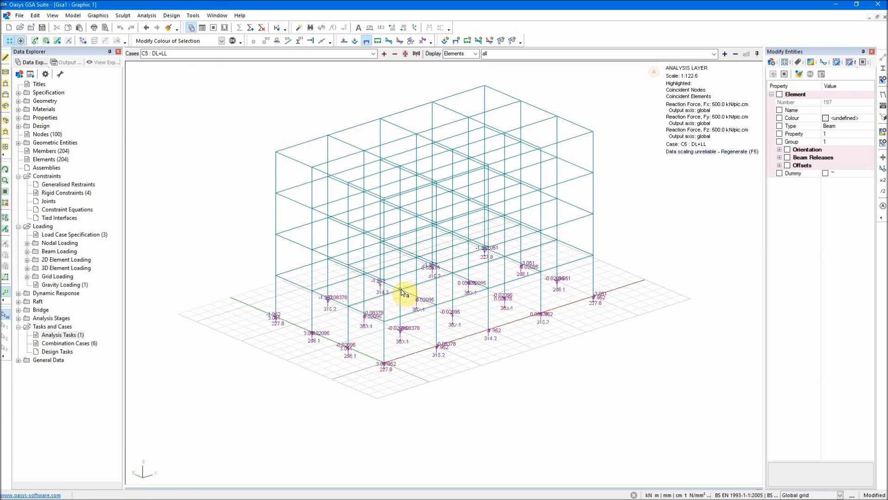
Replace the support reactions with the Fx axial force diagrams for DL+LL and examine them along the columns
click(366, 41)
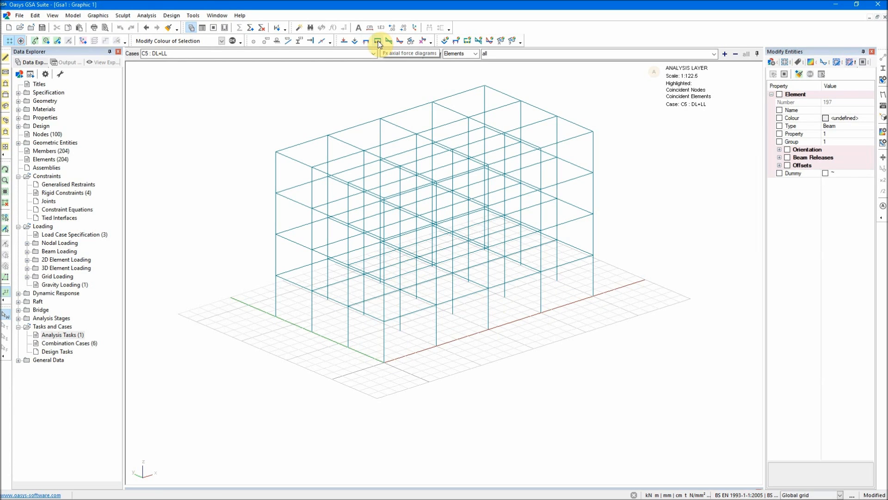
click(378, 41)
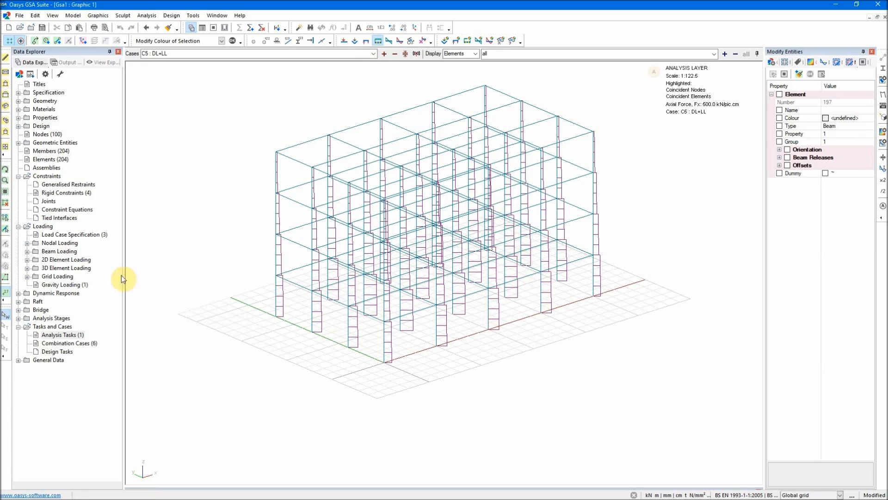
click(5, 169)
mouse_move(673, 268)
mouse_down()
mouse_move(621, 277)
mouse_move(658, 270)
mouse_up()
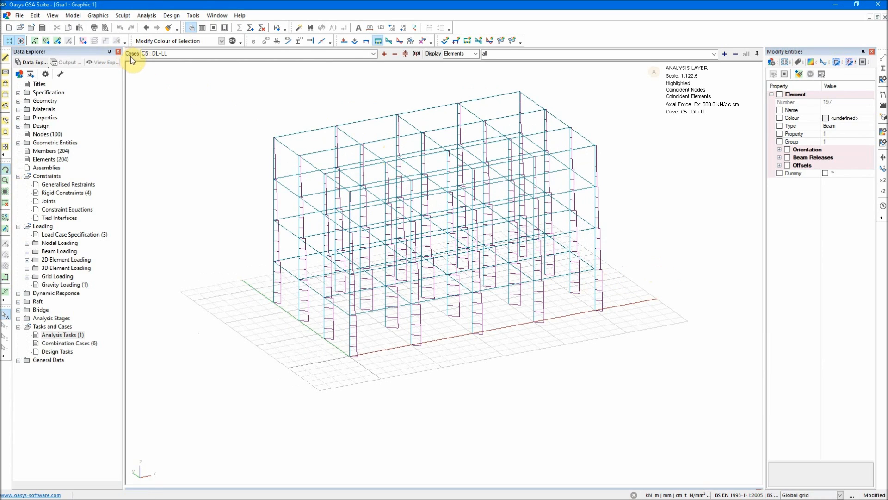
View the axial force diagrams for combination C4 : 1.35DL + 1.5LL and for C6 : DL+LL+0.3W
click(372, 53)
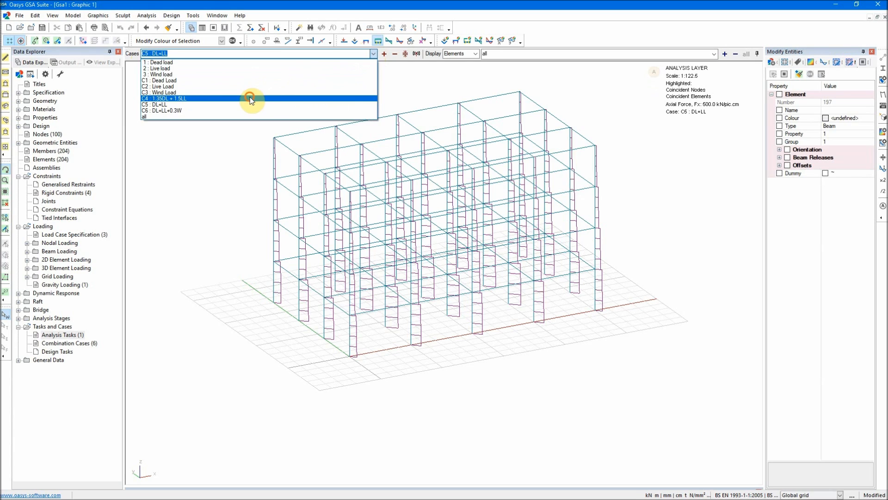
click(250, 99)
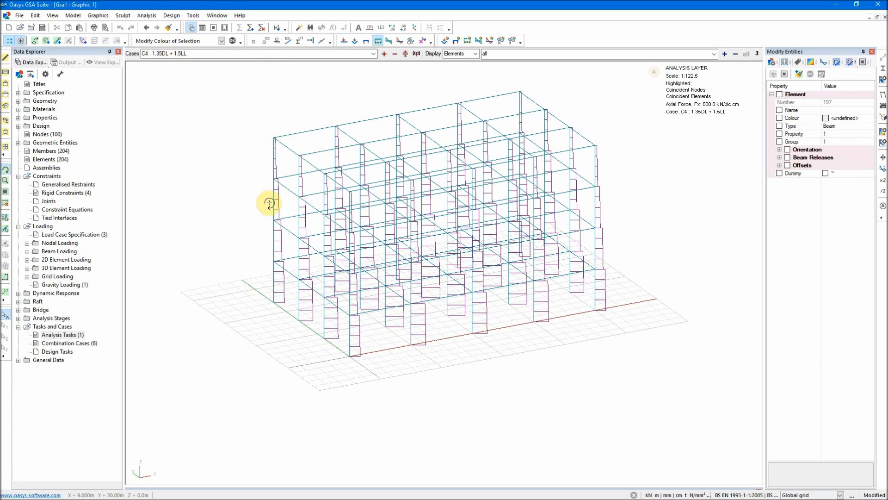
click(373, 54)
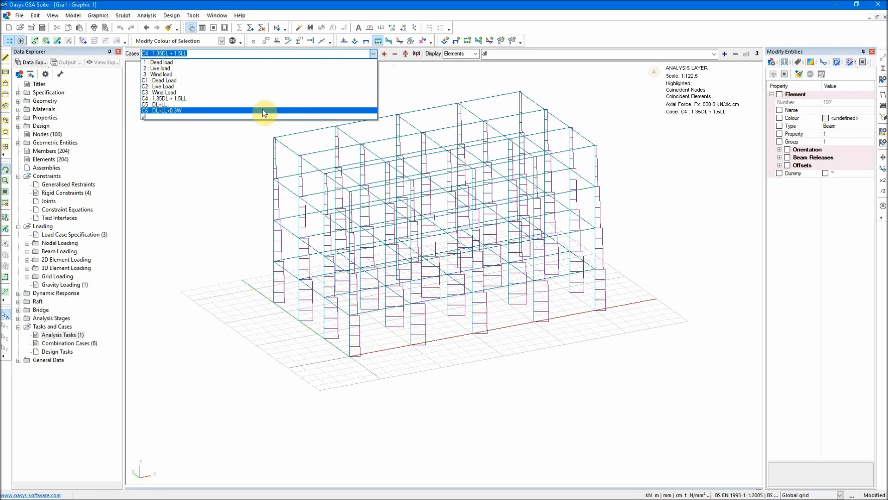
click(263, 110)
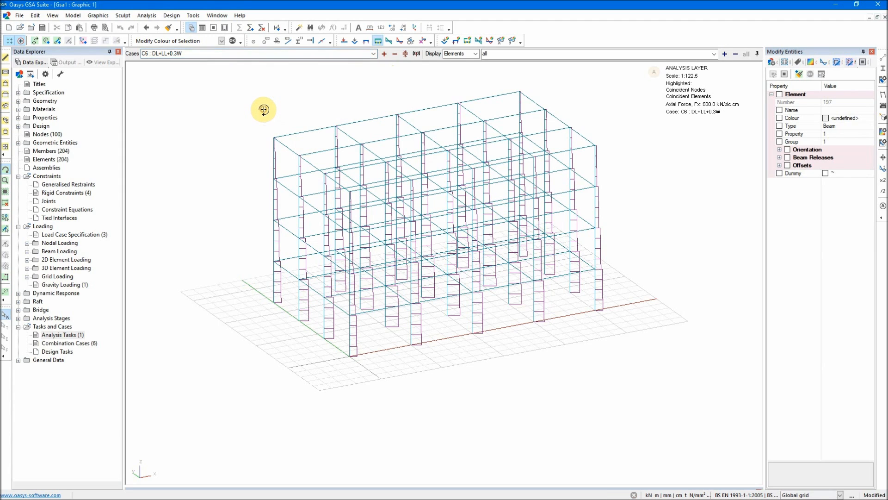
Switch the axial force display to case C3 : Wind Load and label the values on the frame's elements
click(374, 54)
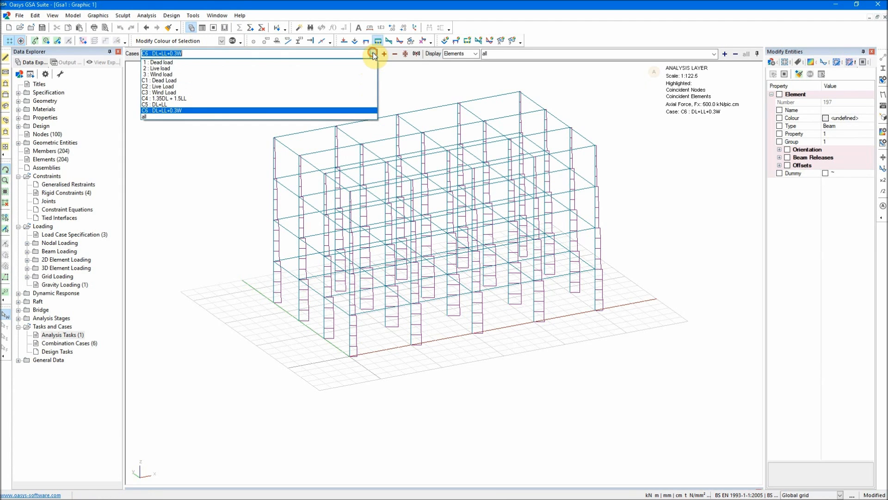
click(305, 93)
mouse_move(309, 324)
mouse_down()
mouse_move(334, 329)
mouse_move(315, 327)
mouse_up()
click(6, 292)
mouse_move(231, 93)
mouse_down()
mouse_move(368, 178)
mouse_move(630, 370)
mouse_up()
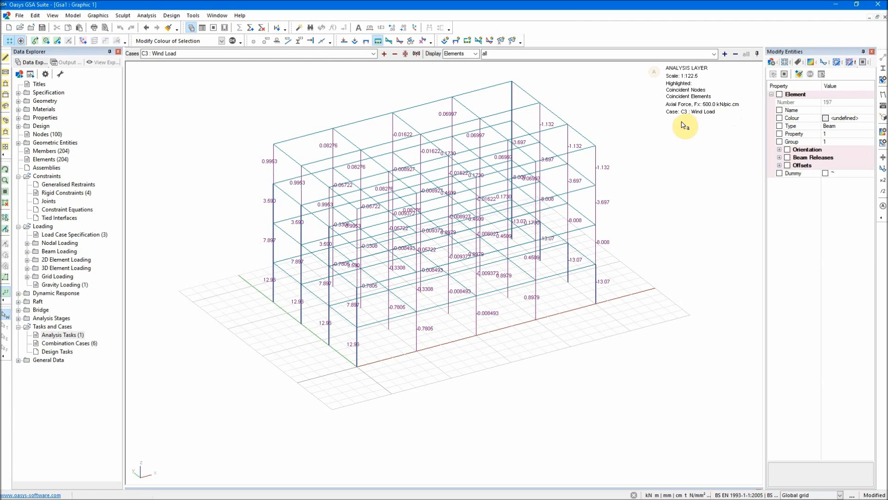
Replace the axial force diagrams with the Fz shear force diagrams and inspect them for the wind load case
click(379, 41)
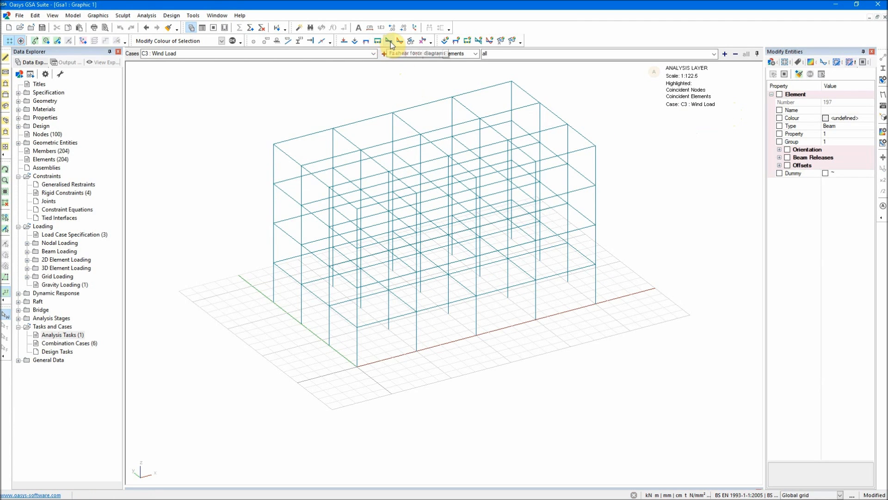
click(390, 42)
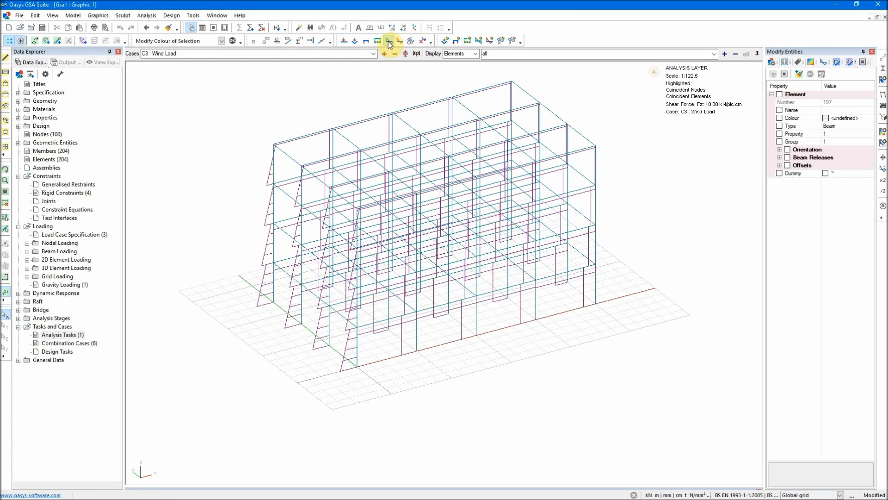
click(5, 172)
drag(368, 371, 407, 381)
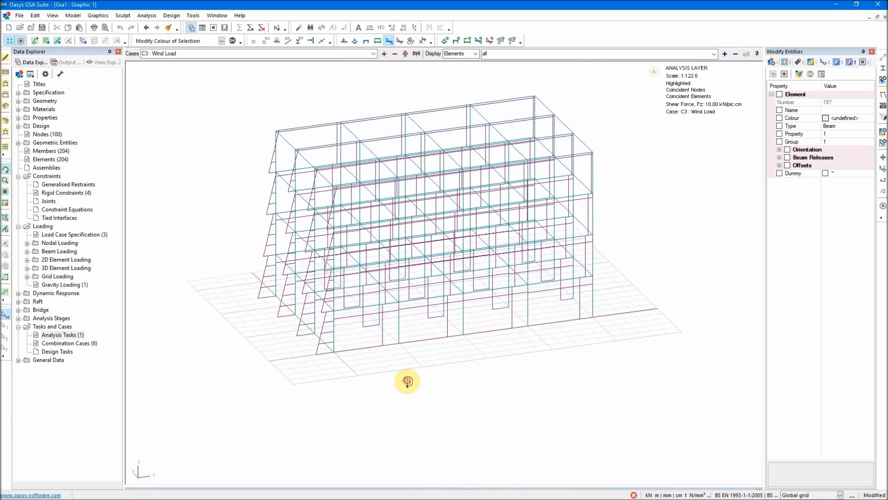
scroll(366, 312, up, 1)
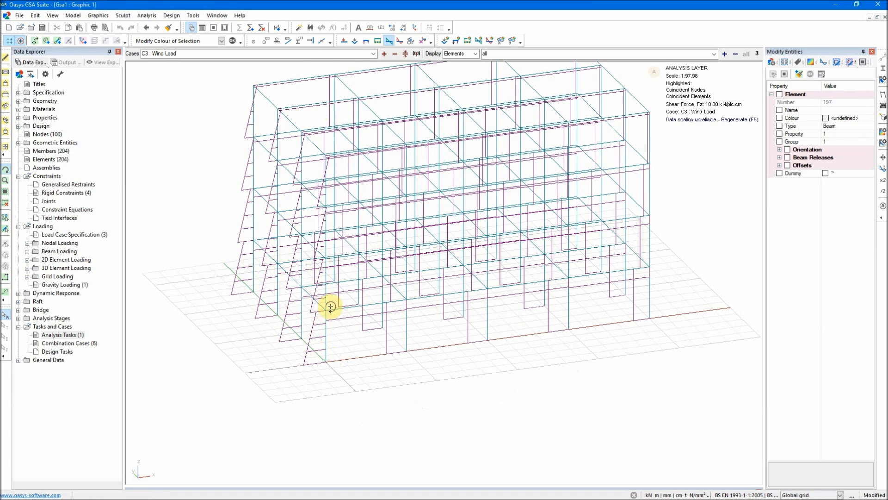
scroll(565, 350, down, 1)
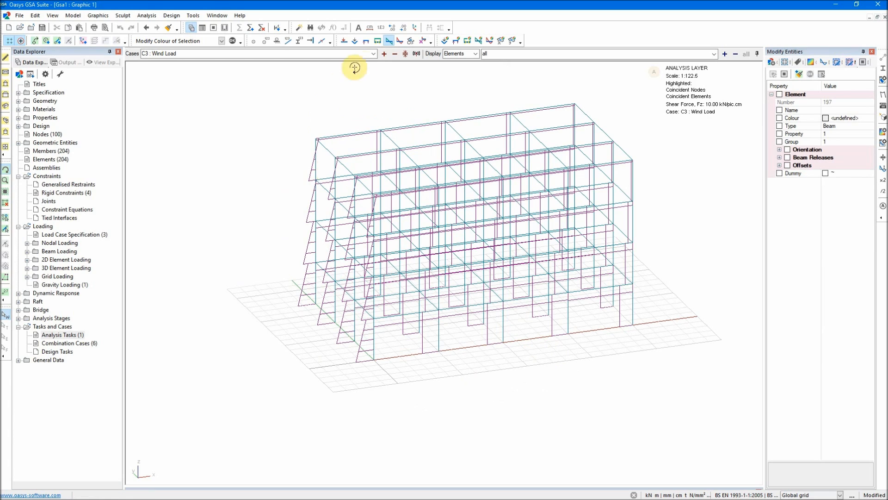
Switch the shear force diagrams to combination C4 : 1.35DL + 1.5LL and examine them over the whole frame
click(373, 54)
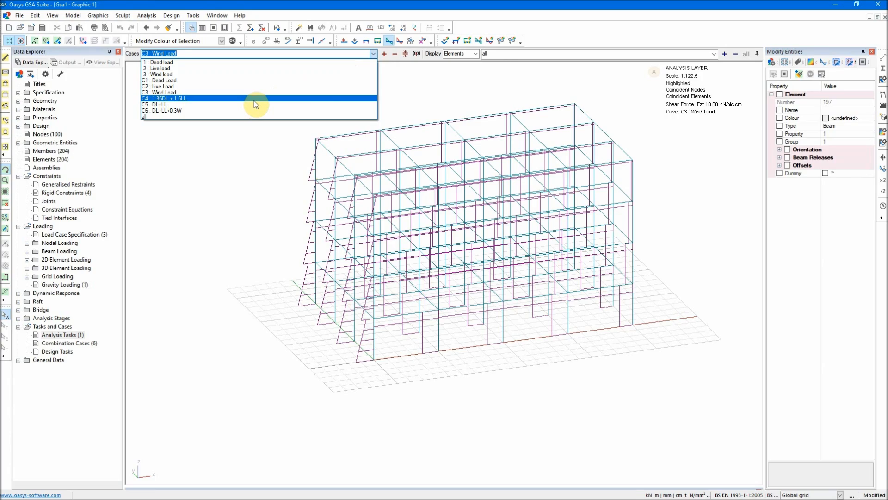
click(254, 101)
mouse_move(517, 353)
mouse_down()
mouse_move(585, 359)
mouse_move(526, 357)
mouse_up()
scroll(508, 203, down, 1)
scroll(639, 172, up, 2)
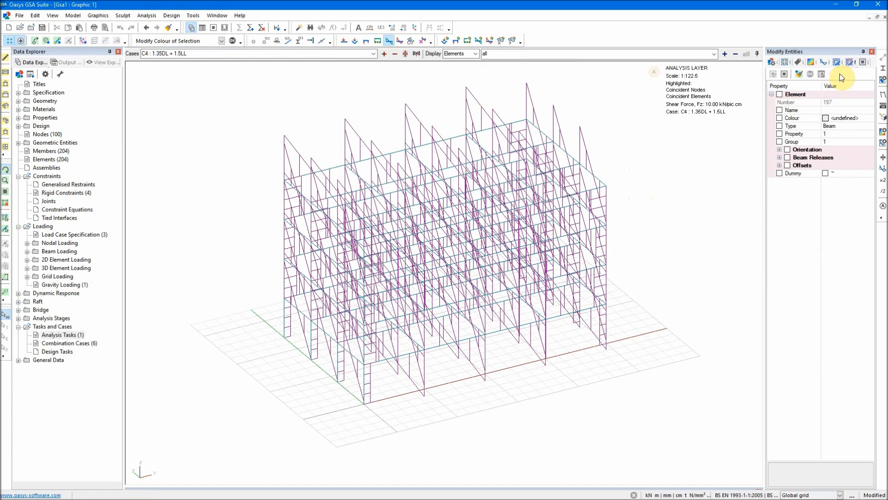
Shrink the displayed elements away from their nodes and rescale the shear force diagrams to 40 kN/pic.cm
click(883, 60)
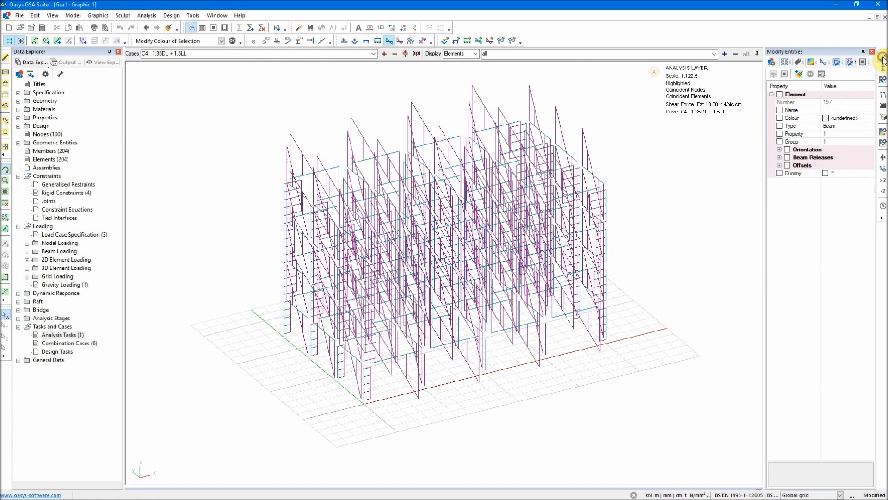
scroll(571, 198, up, 2)
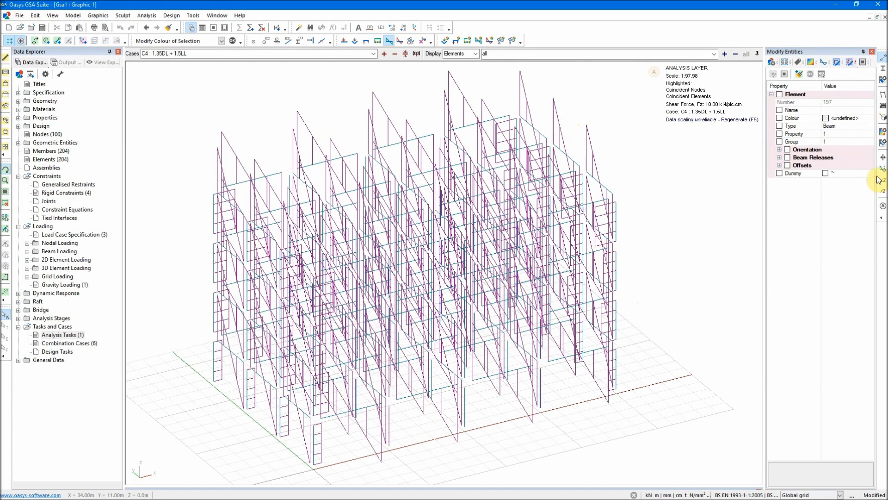
click(883, 192)
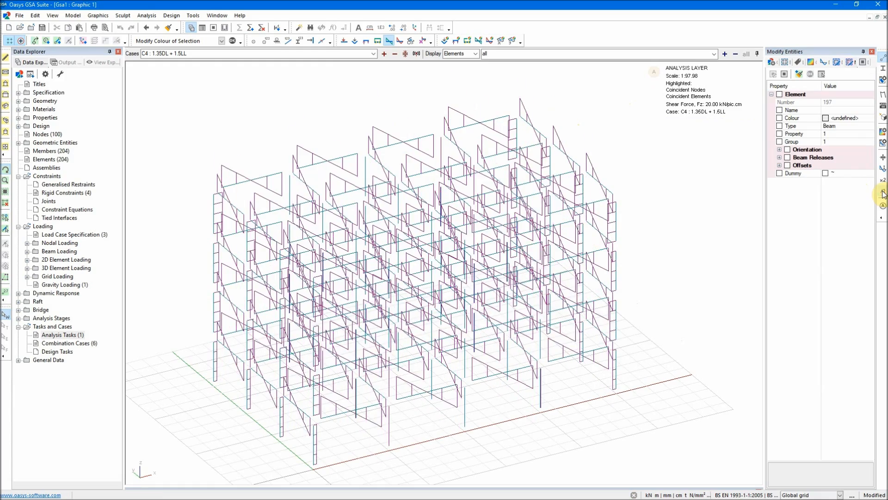
click(882, 191)
Label the Fz shear force values on the top-storey elements near the frame's far corner
drag(669, 318, 648, 308)
drag(638, 306, 674, 313)
click(572, 315)
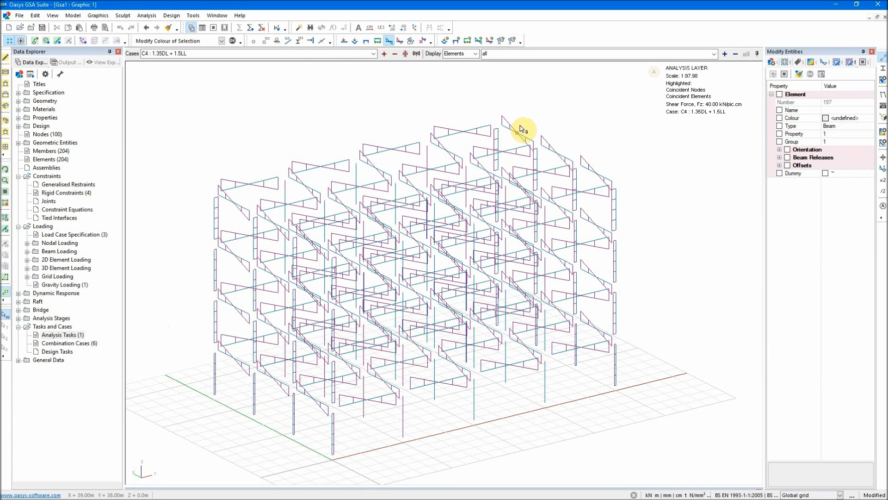
drag(627, 91, 533, 161)
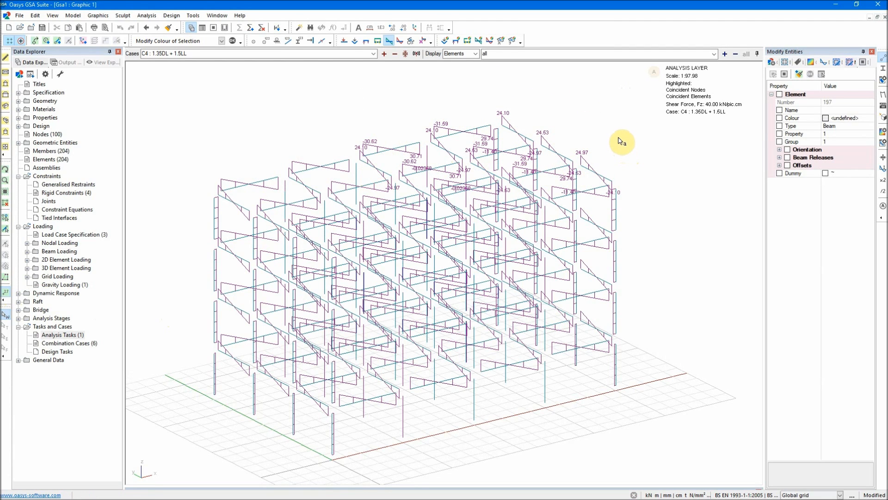
Display the Myy bending moment diagrams for 1.35DL + 1.5LL and label their values on the frame's elements
click(400, 43)
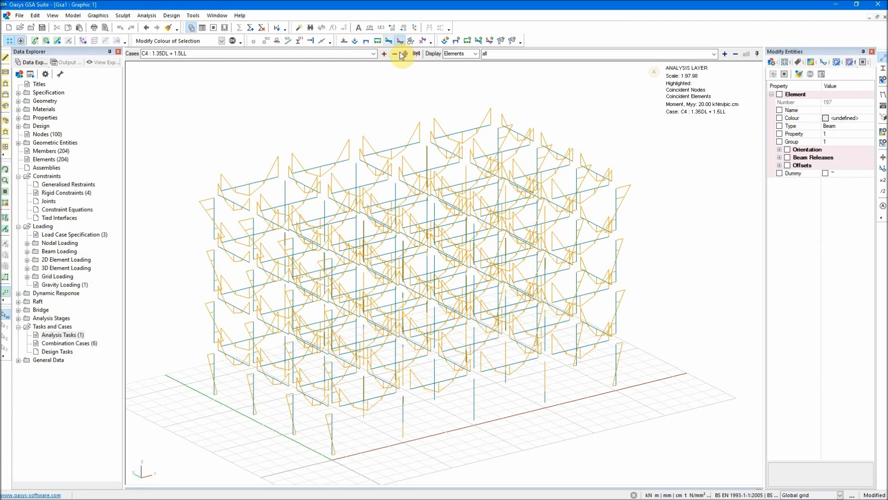
mouse_move(668, 295)
middle_down()
mouse_move(646, 294)
mouse_move(656, 291)
middle_up()
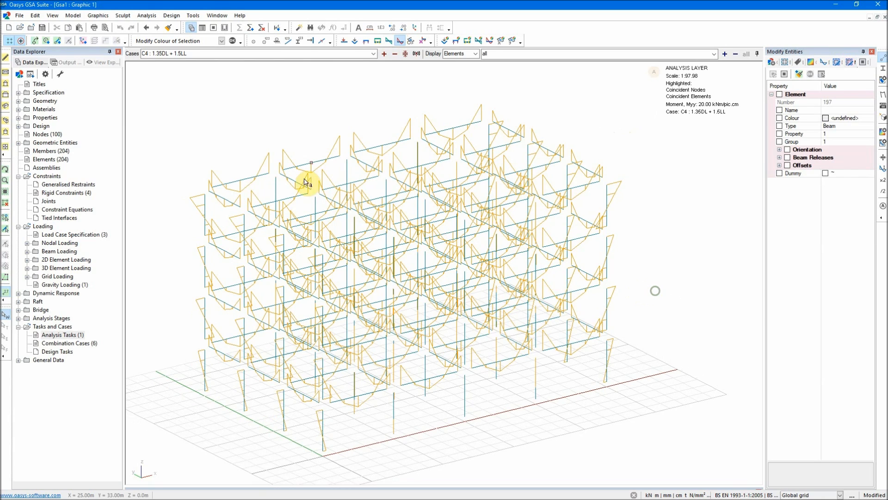
click(240, 182)
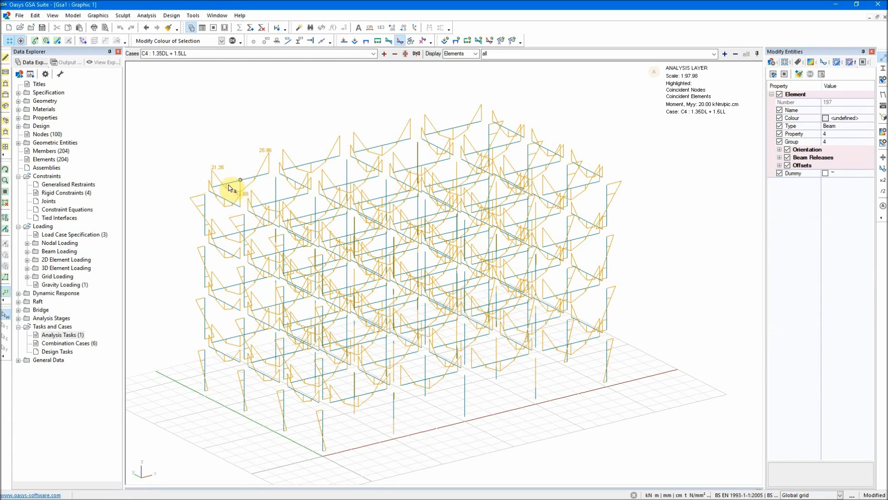
drag(200, 100, 654, 343)
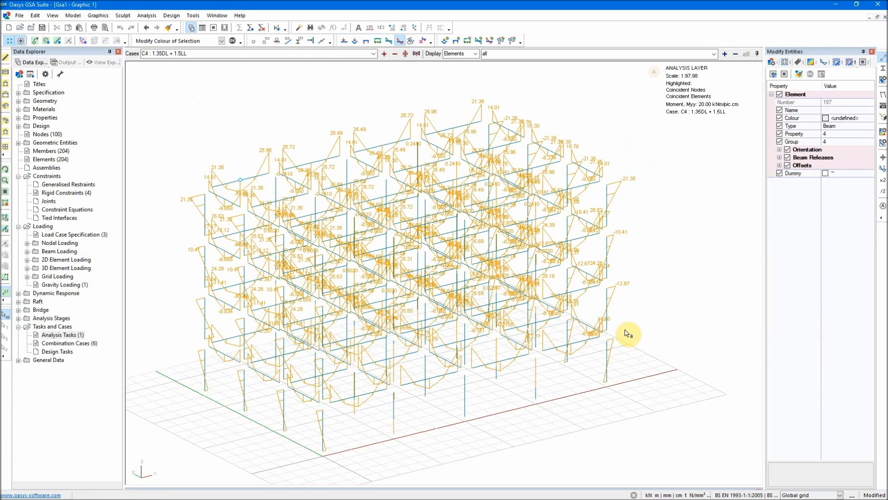
Show the moment diagrams in XZ elevation, regenerate the graphic and label only the second-bay roof beam, element 159
click(5, 95)
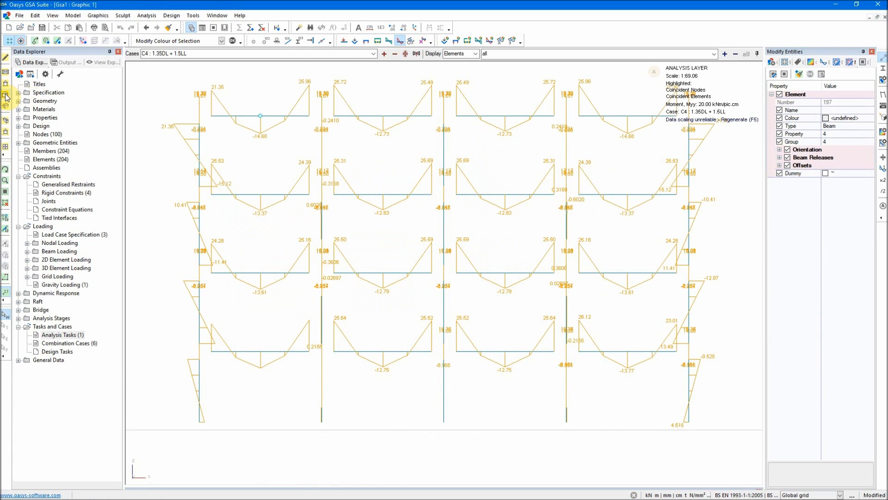
scroll(495, 244, down, 2)
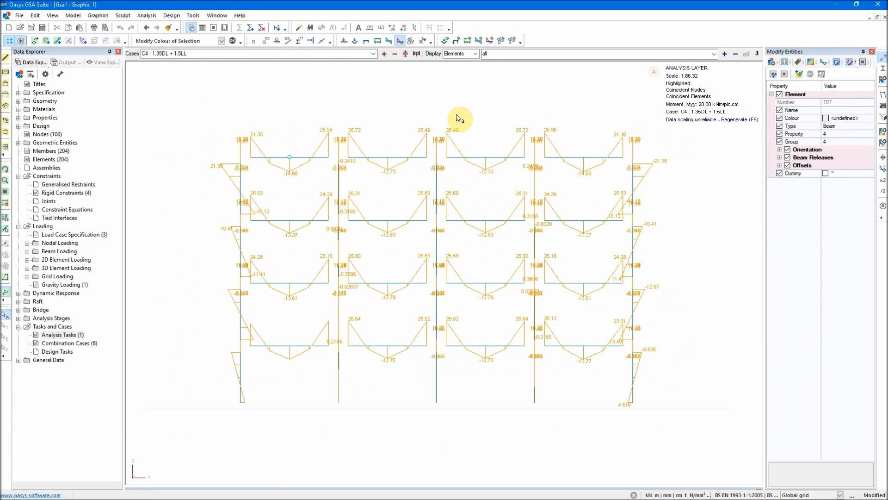
key(F5)
click(388, 159)
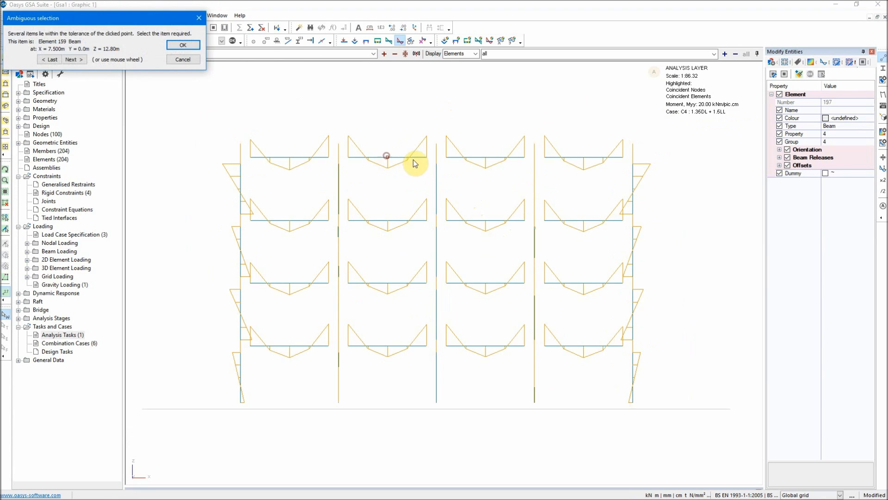
click(188, 45)
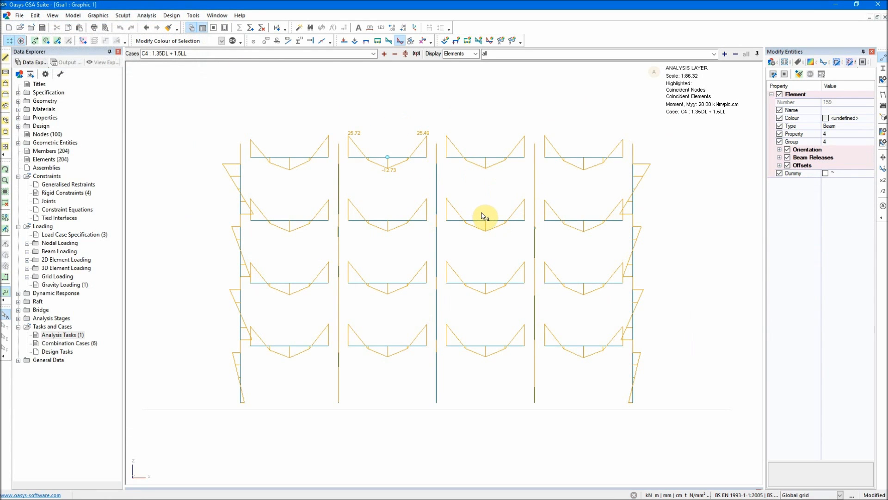
Hide the moment diagrams, display the elements' section shapes and briefly overlay the Fz shear force diagrams
click(398, 41)
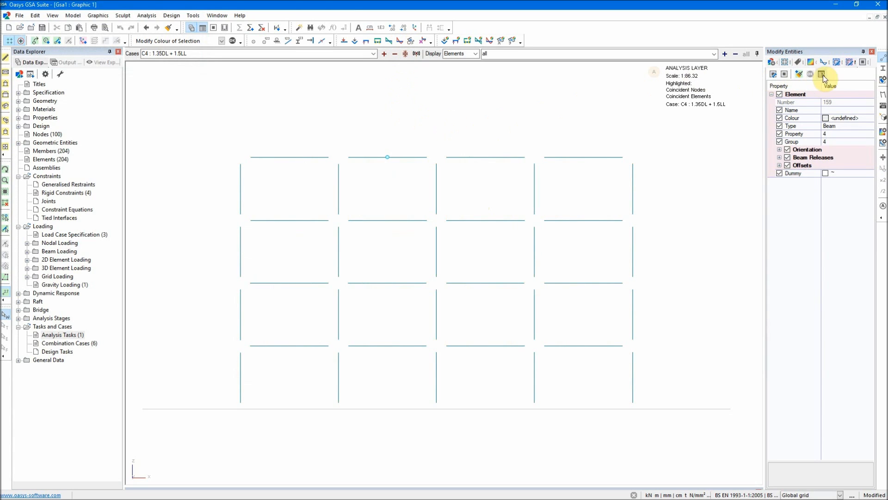
click(884, 69)
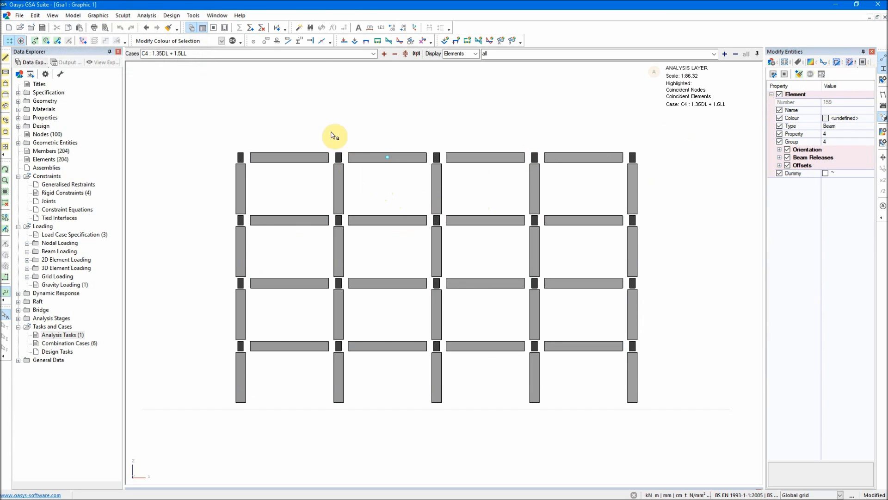
click(389, 42)
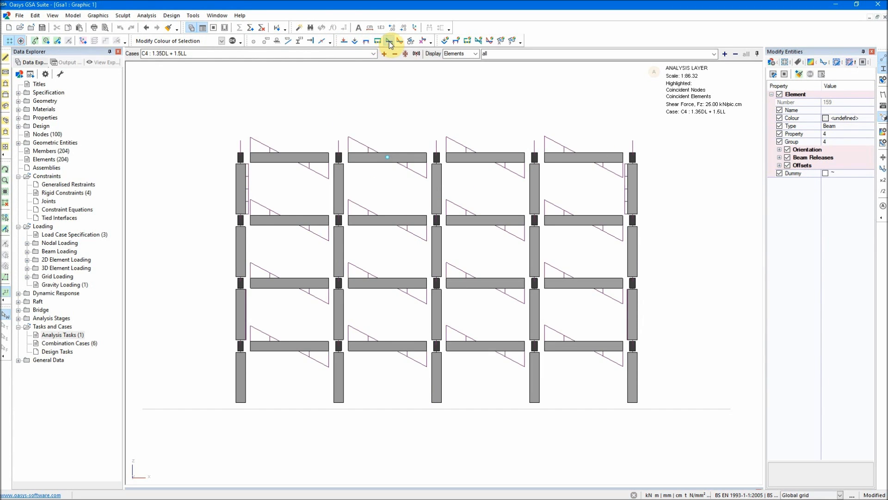
click(389, 41)
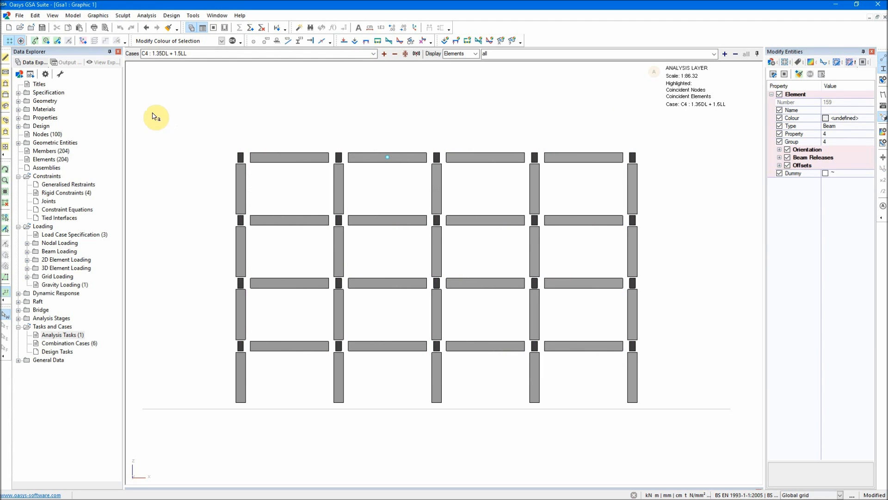
Return the frame to an isometric view and turn off the section shape display
click(5, 106)
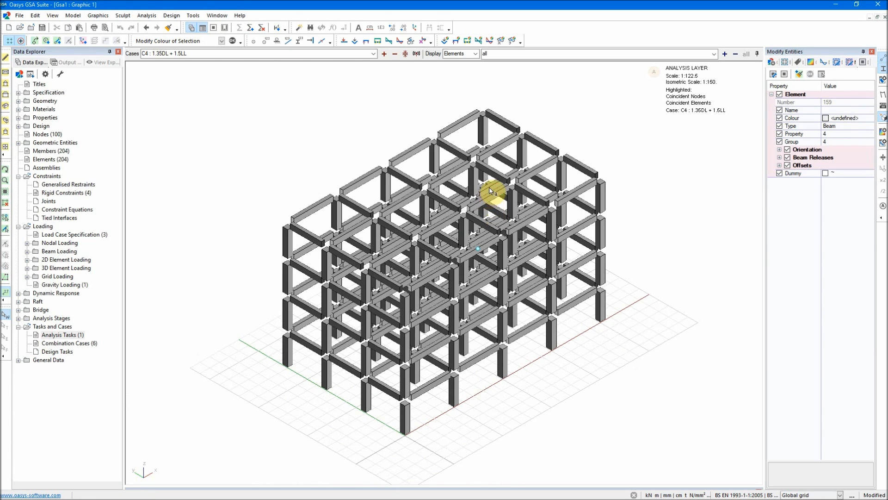
click(884, 68)
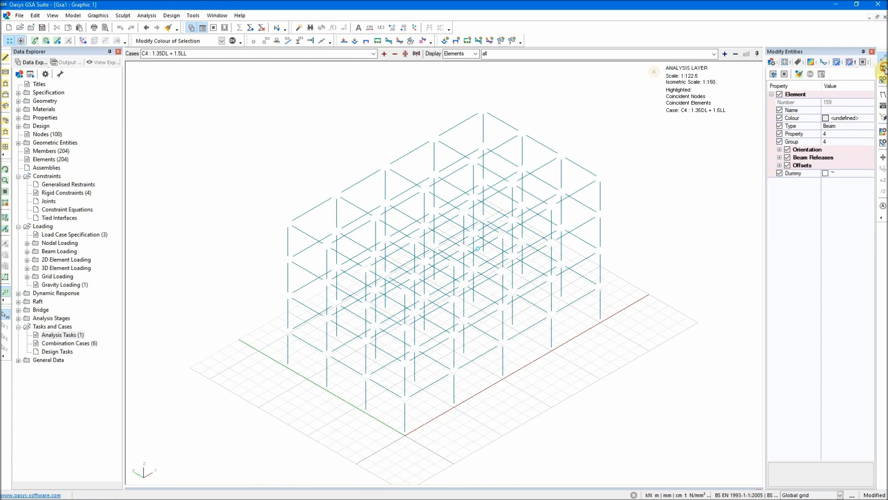
Display the Myy bending moment contours for 1.35DL + 1.5LL and examine them from several angles around the frame
click(489, 41)
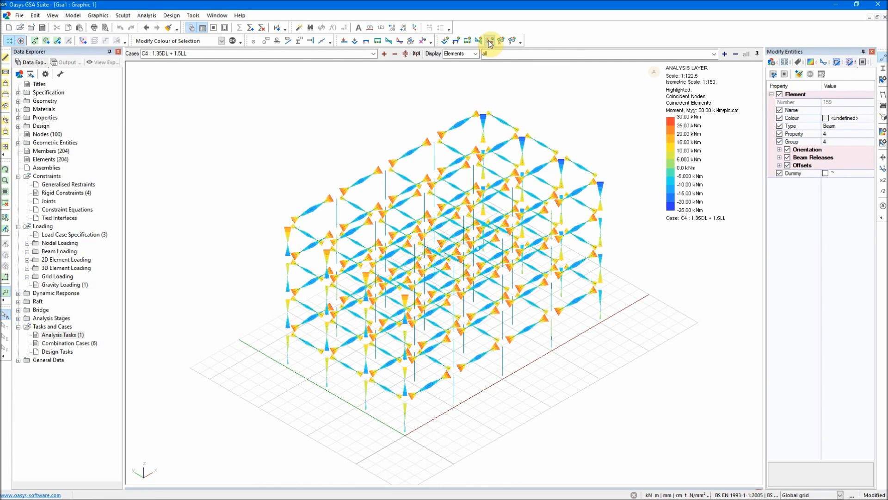
click(5, 169)
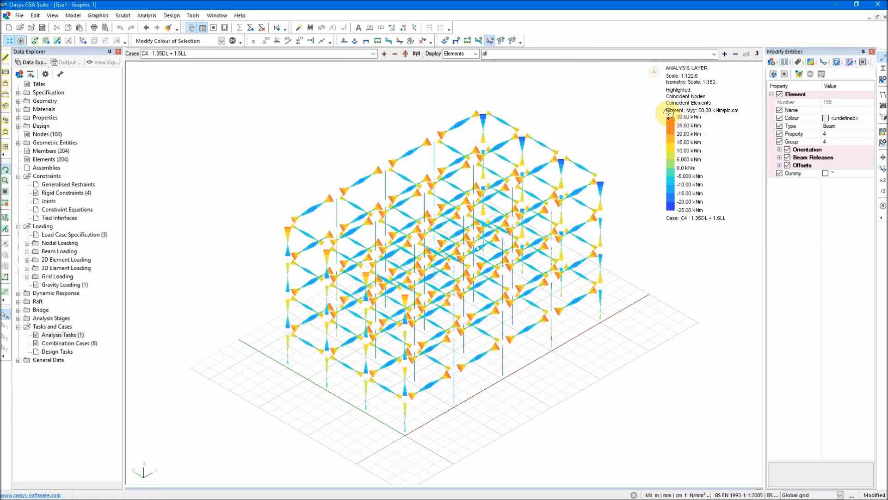
drag(624, 245, 584, 230)
scroll(407, 204, up, 6)
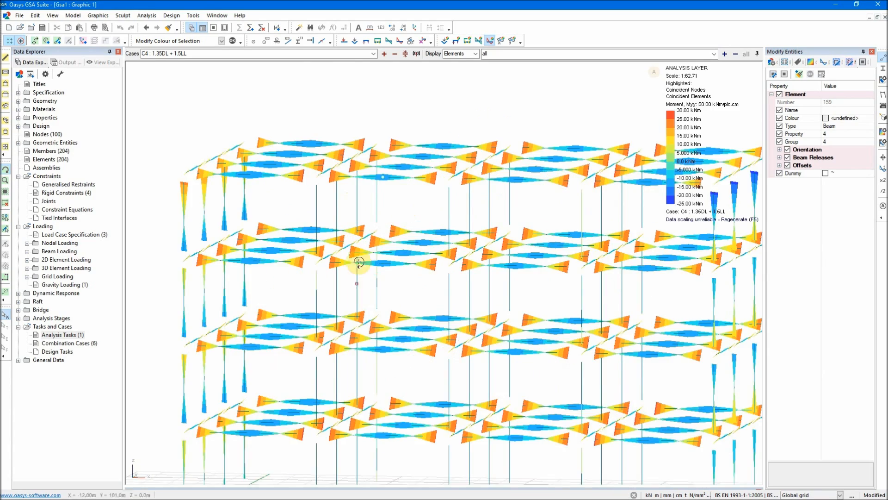
drag(341, 248, 476, 258)
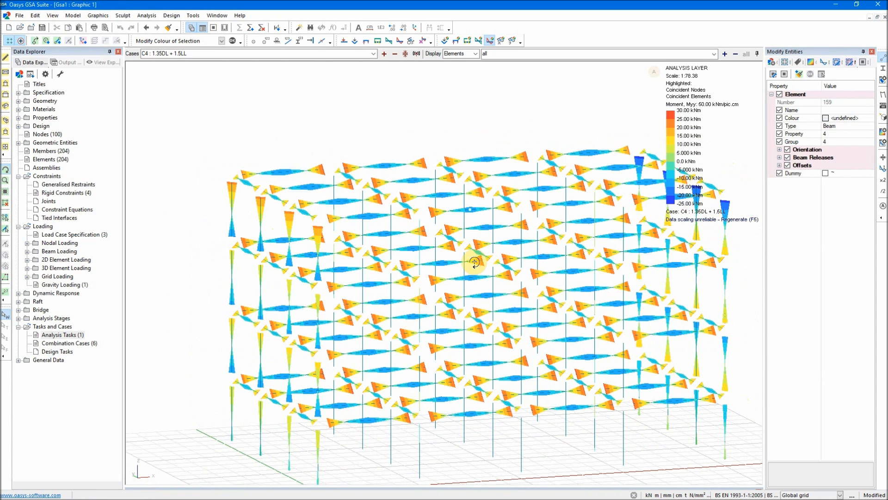
Examine the Fz shear force contours and then the Fx axial force contours on the frame for 1.35DL + 1.5LL
click(478, 41)
drag(587, 324, 553, 323)
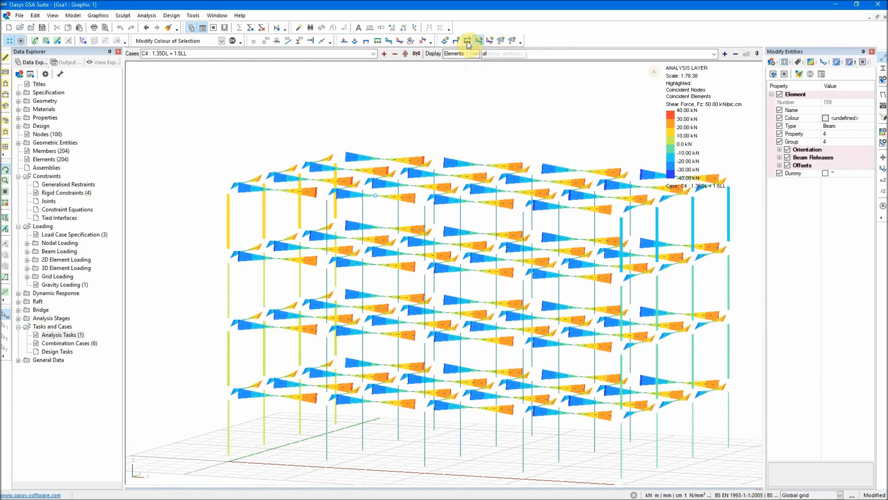
click(468, 41)
drag(468, 119, 500, 145)
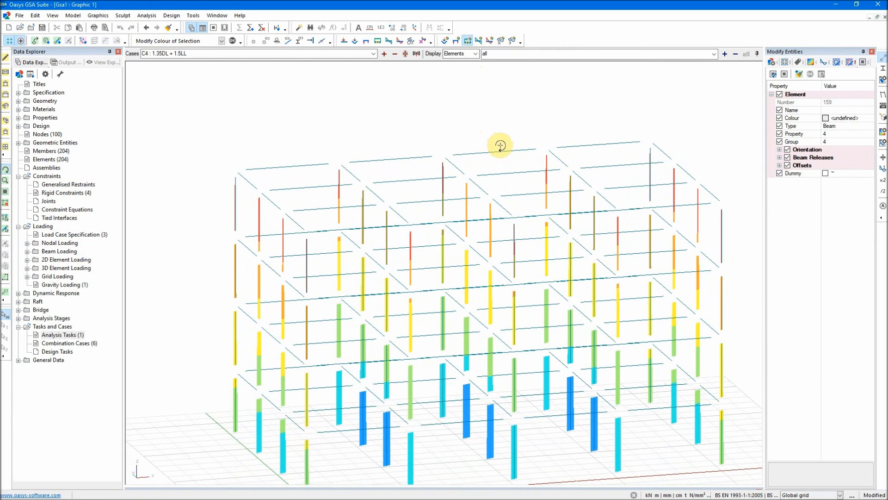
scroll(517, 239, down, 1)
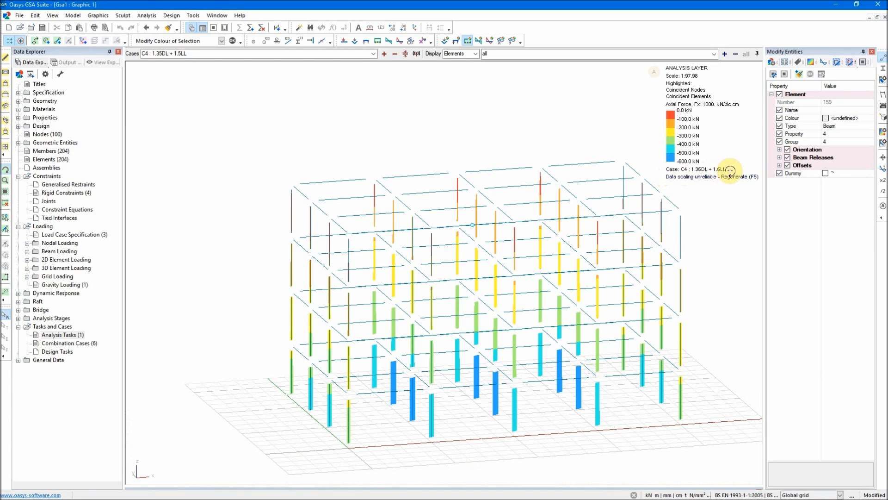
Review the Fx axial force contours for case C3 Wind Load and then for C6 DL+LL+0.3W
click(373, 54)
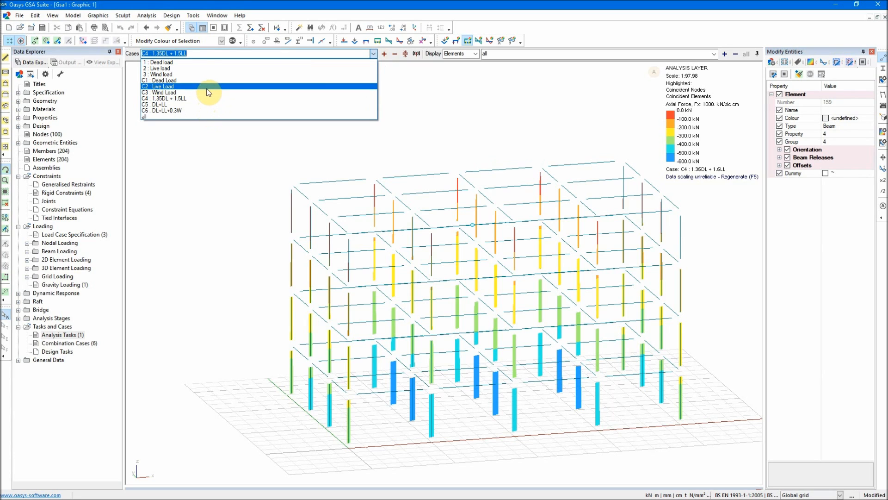
click(208, 92)
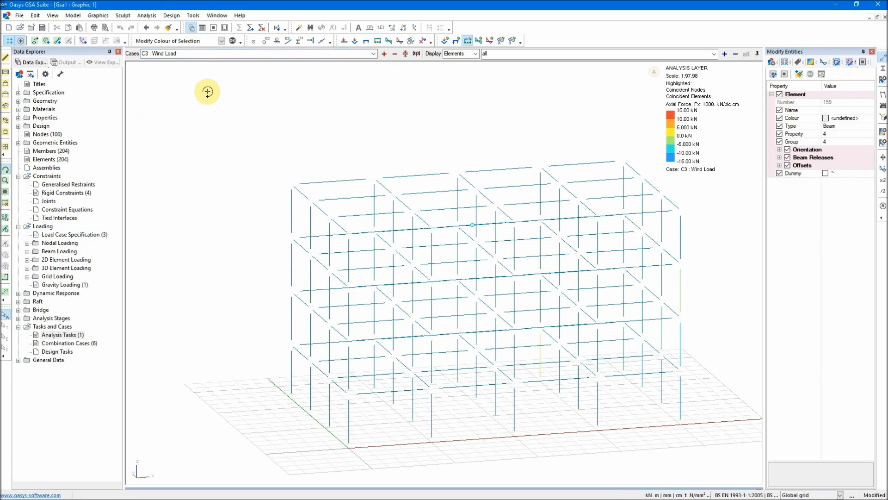
click(373, 54)
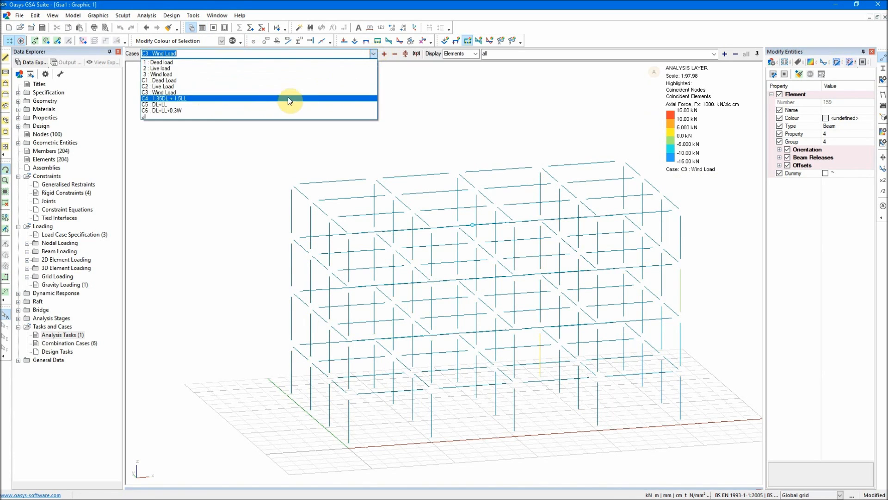
click(250, 113)
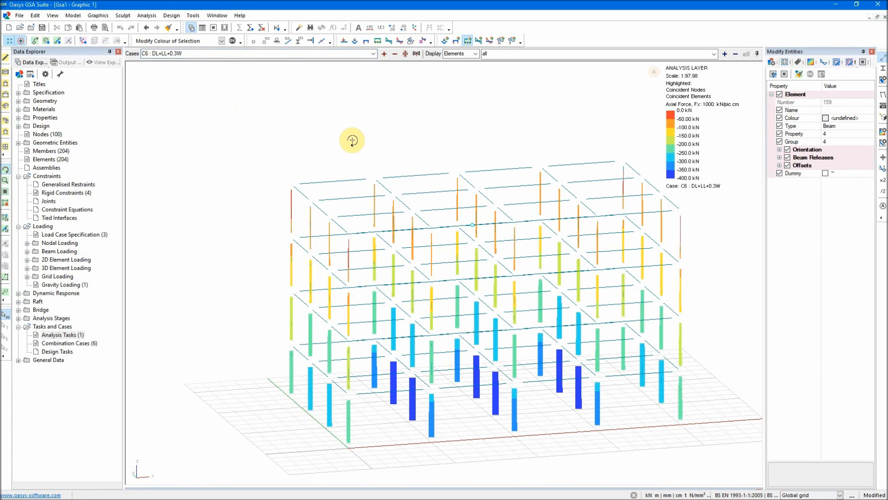
click(467, 41)
drag(720, 347, 695, 346)
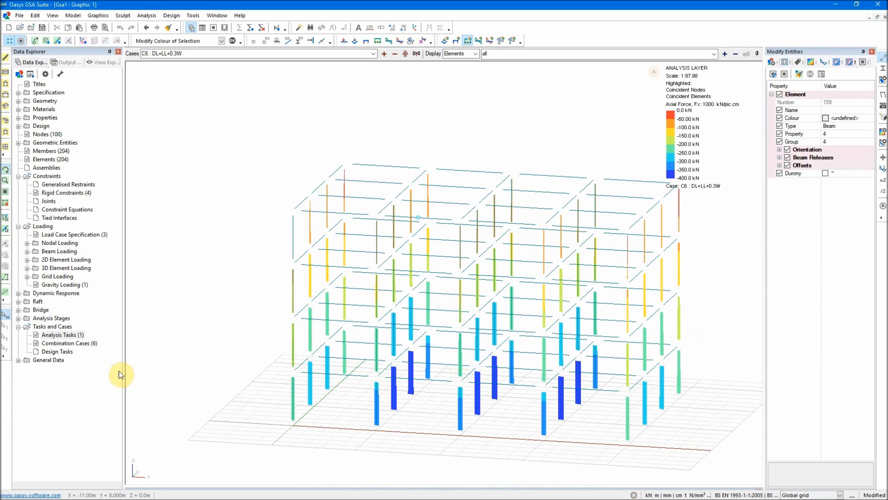
Add combination case 7 as an envelope of cases A1 to A3 and C1 to C5, with the max option selected
double_click(69, 344)
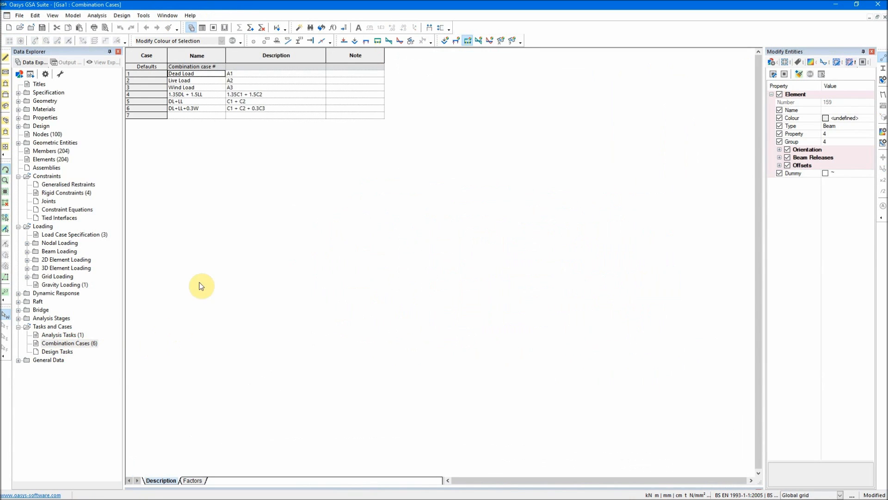
double_click(153, 116)
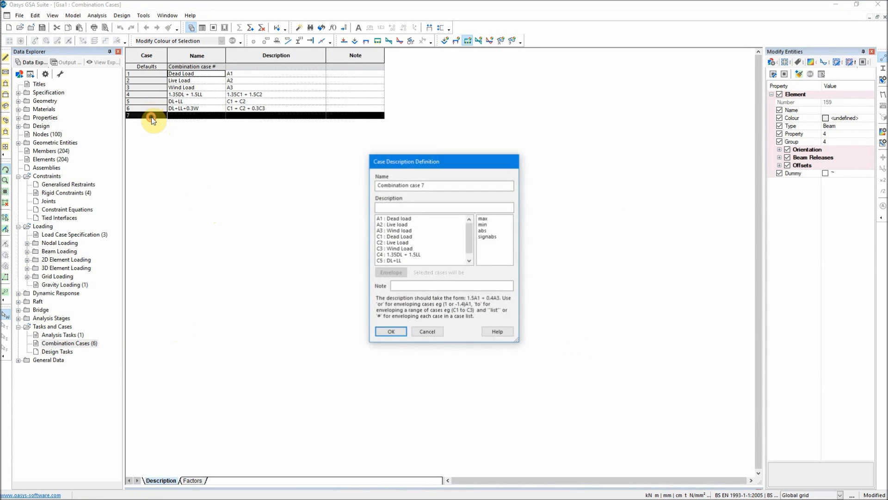
click(490, 219)
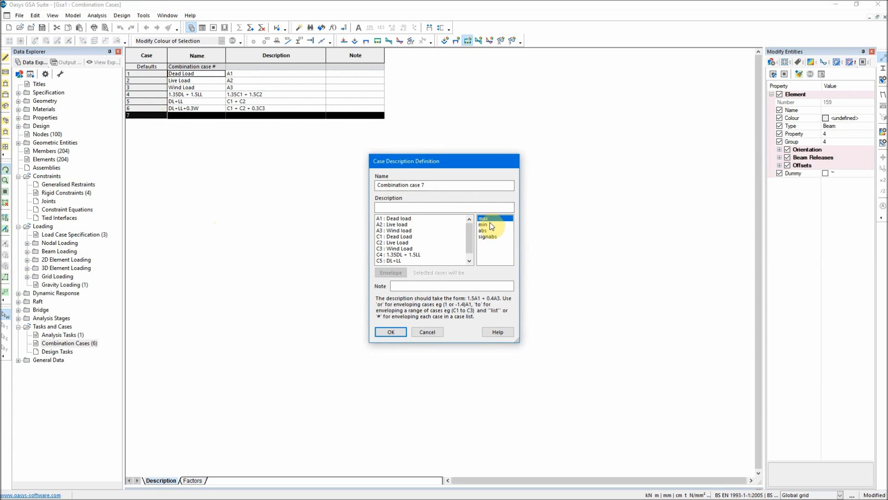
click(490, 218)
click(420, 256)
ctrl+click(419, 255)
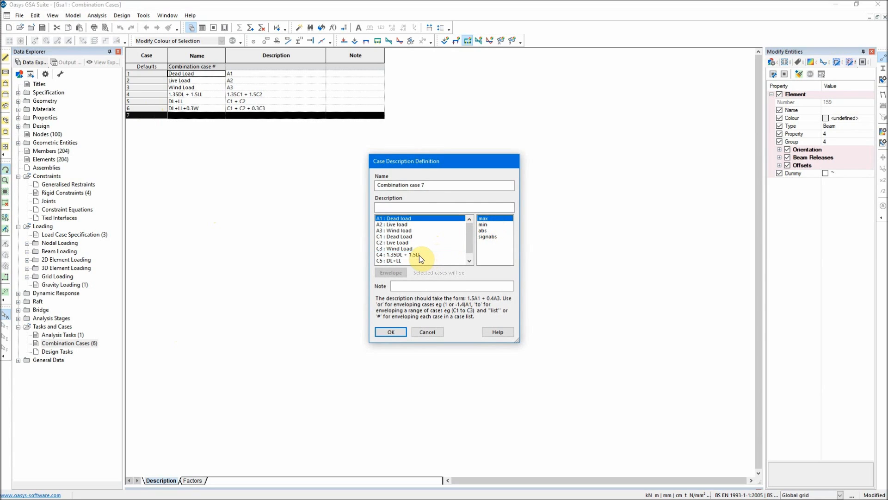
ctrl+click(410, 223)
ctrl+click(410, 230)
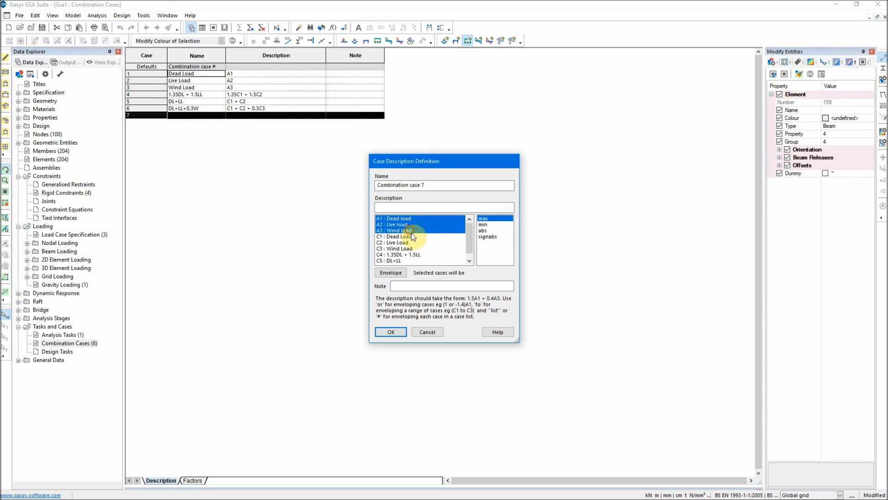
ctrl+click(415, 250)
ctrl+click(414, 260)
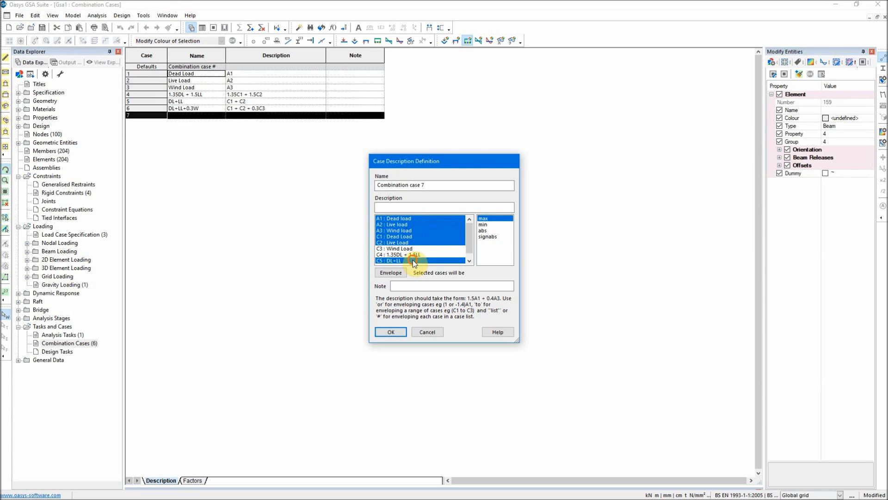
ctrl+click(411, 255)
ctrl+click(411, 249)
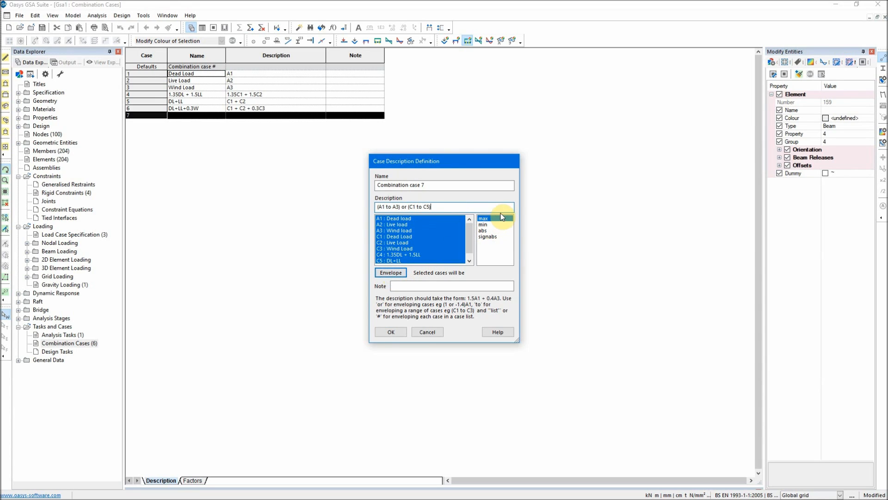
click(386, 333)
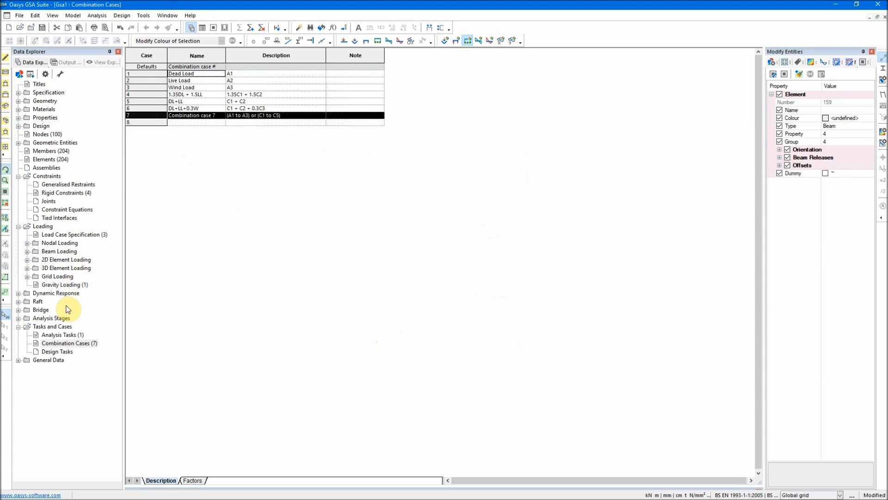
Return the frame to an isometric view and display combination case 7's axial force contours, followed by its Myy moment contours
click(7, 107)
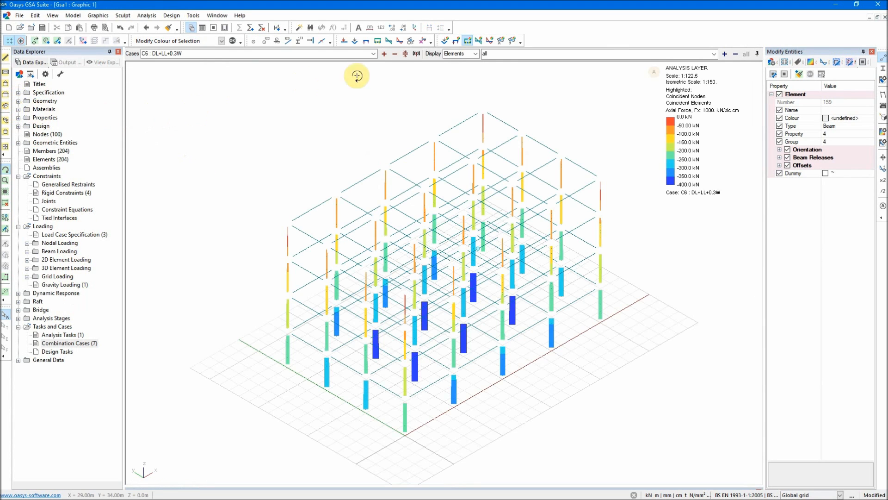
click(374, 53)
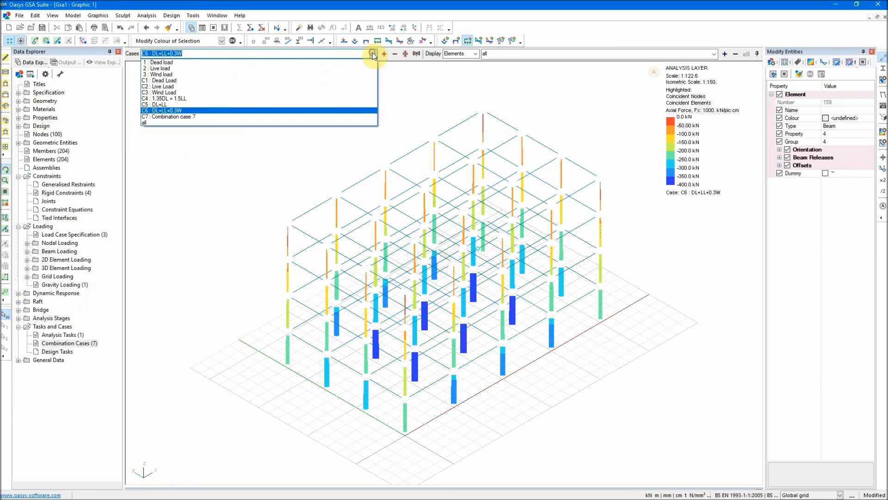
click(207, 119)
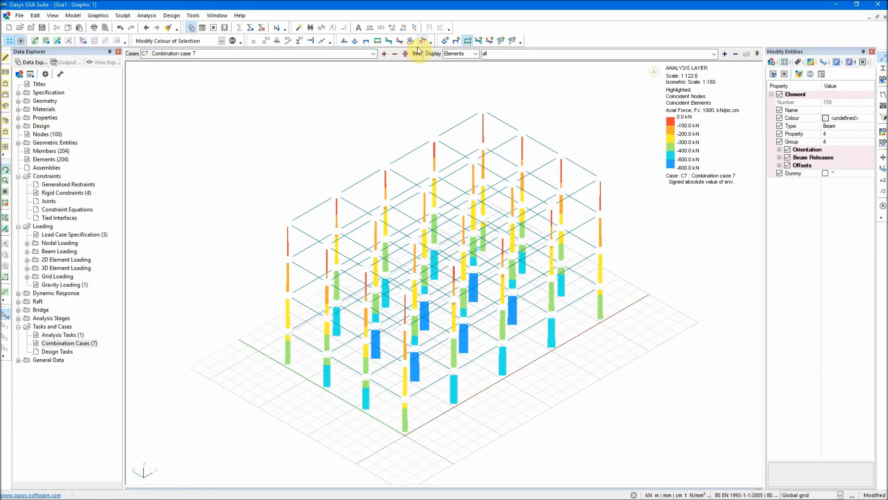
click(492, 42)
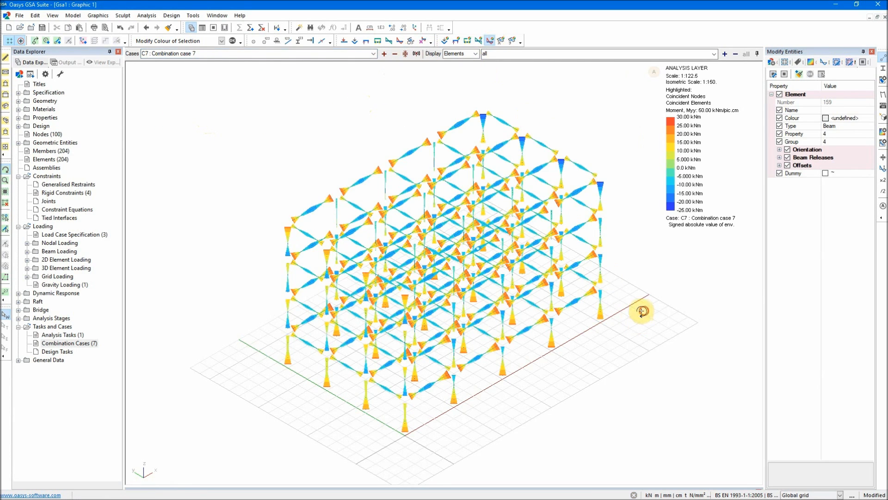
scroll(550, 282, up, 1)
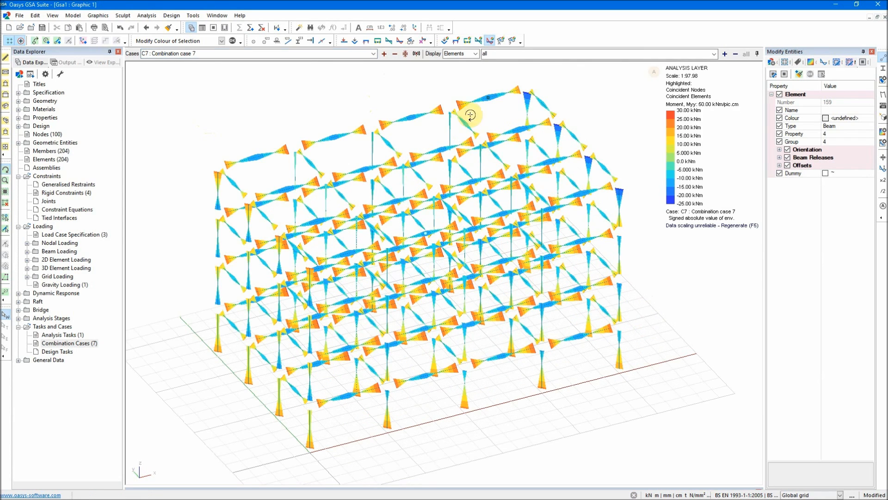
Replace the contours with the Myy moment diagrams of combination case 7, drawn on the unshrunk elements
click(399, 41)
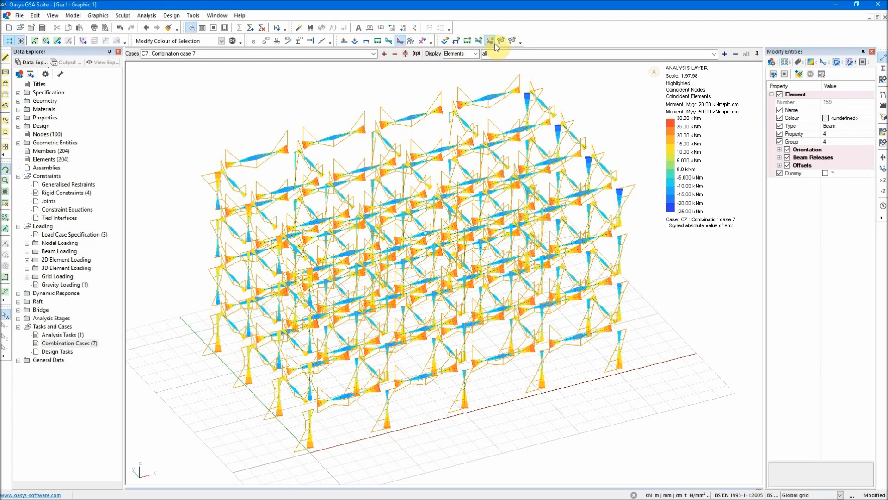
click(883, 157)
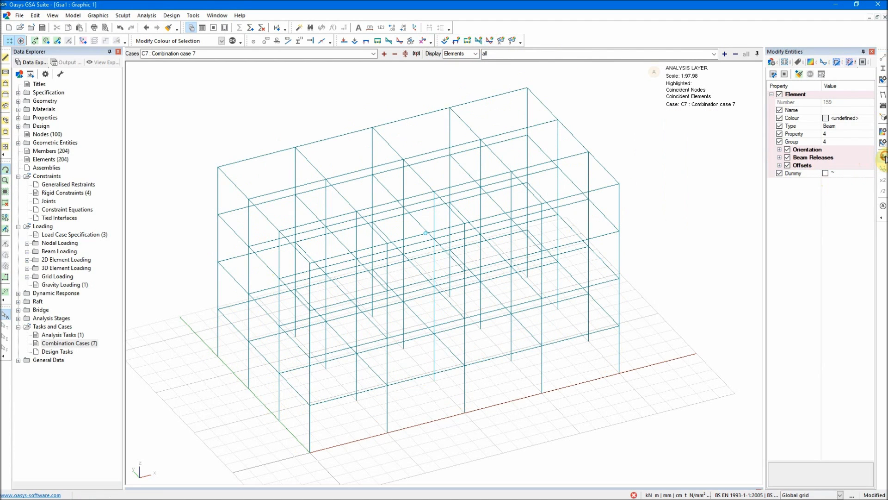
click(399, 41)
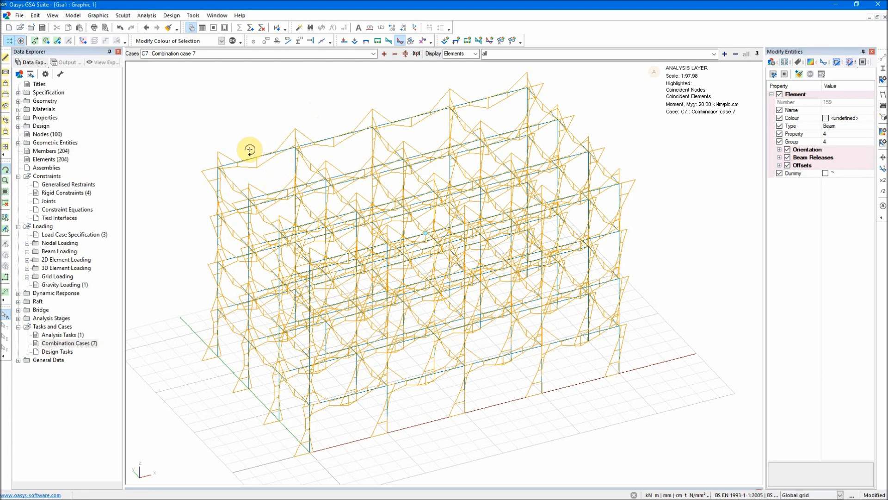
click(373, 54)
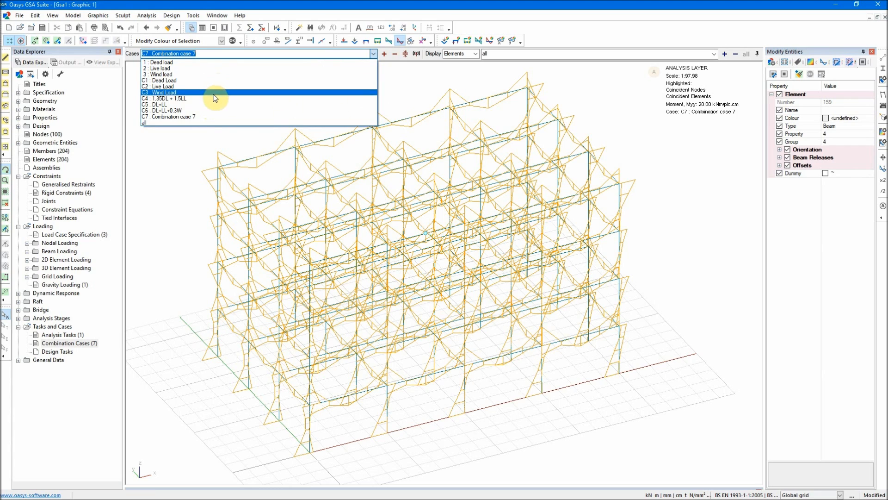
click(202, 153)
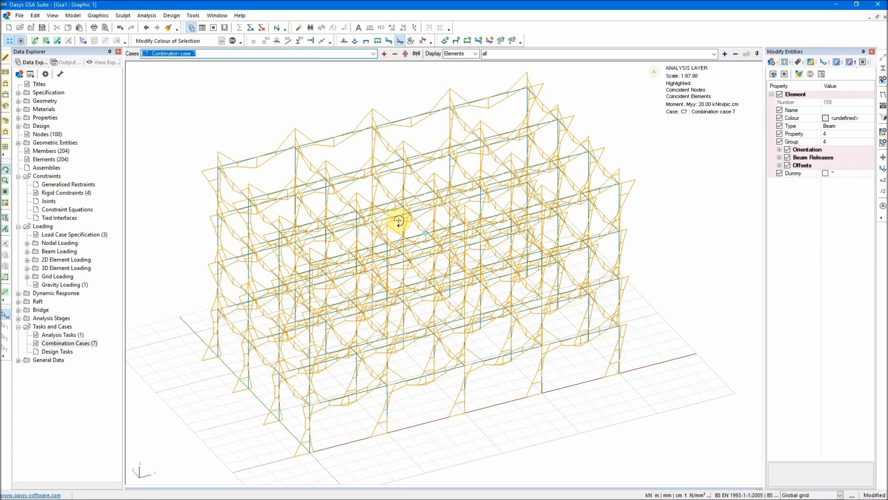
Hide the Myy moment diagrams and switch the displayed case to C4: 1.35DL + 1.5LL
click(400, 42)
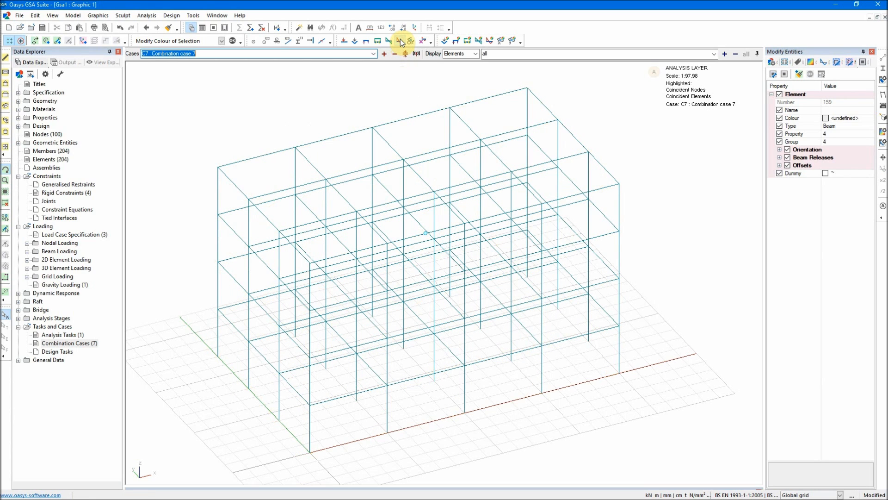
drag(648, 269, 645, 264)
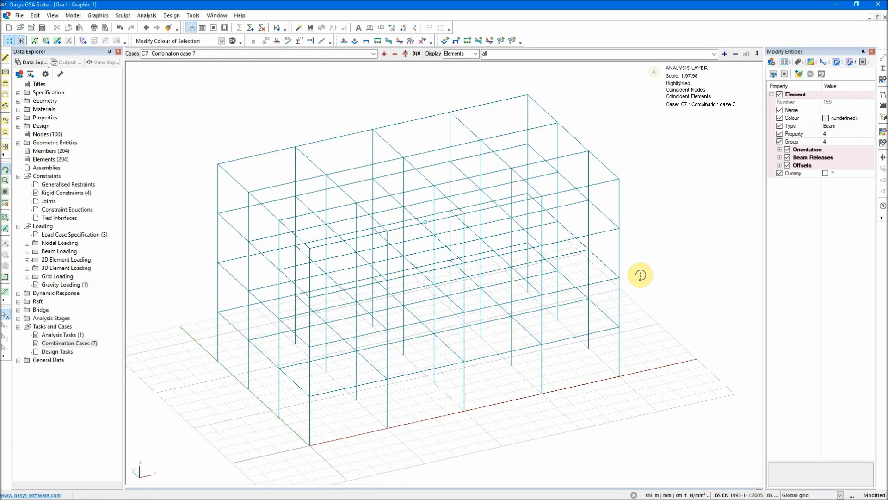
click(374, 54)
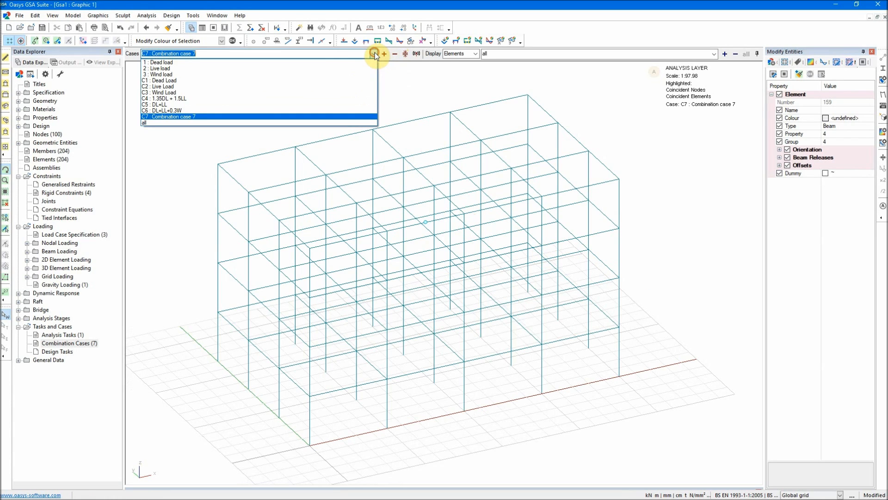
click(250, 99)
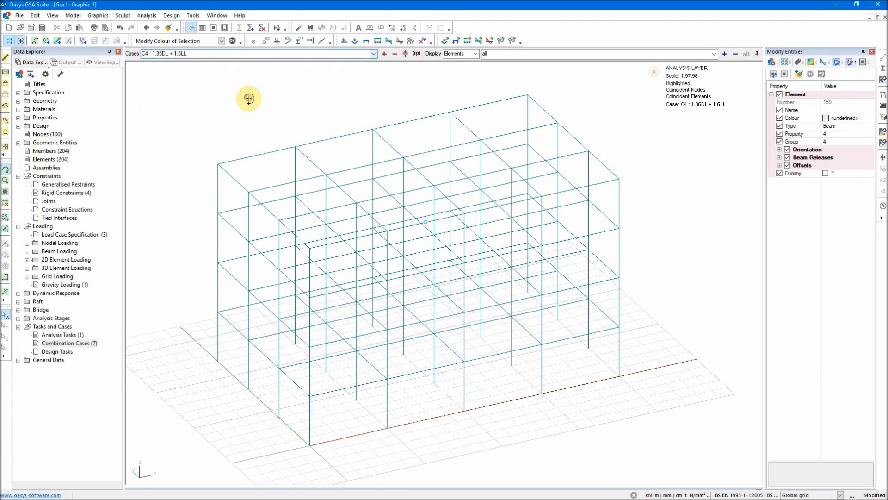
click(883, 96)
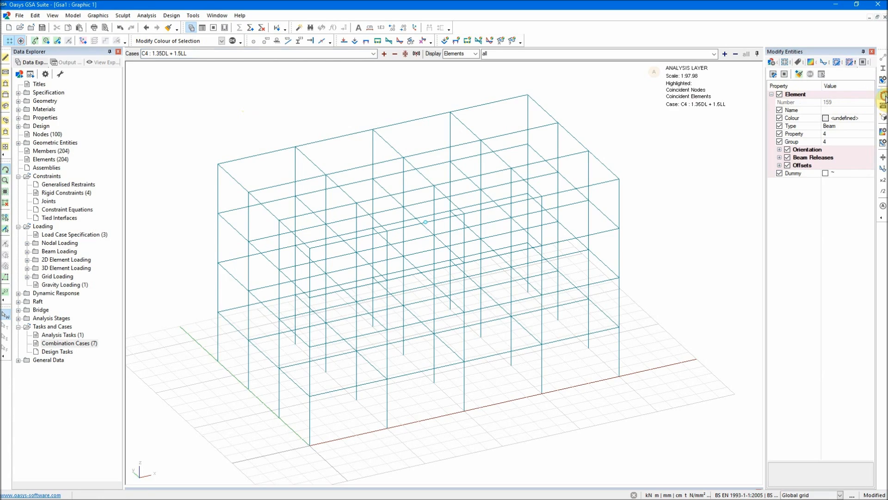
Display the frame's deformed shape for case C4 with resolved element translation |U| vectors along the elements
mouse_move(680, 289)
mouse_down()
mouse_move(669, 298)
mouse_move(648, 283)
mouse_move(668, 294)
mouse_up()
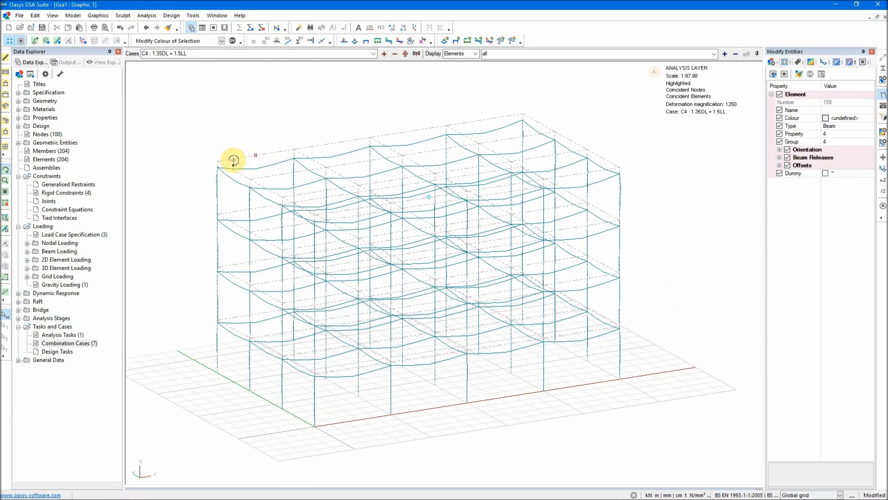
drag(694, 303, 673, 299)
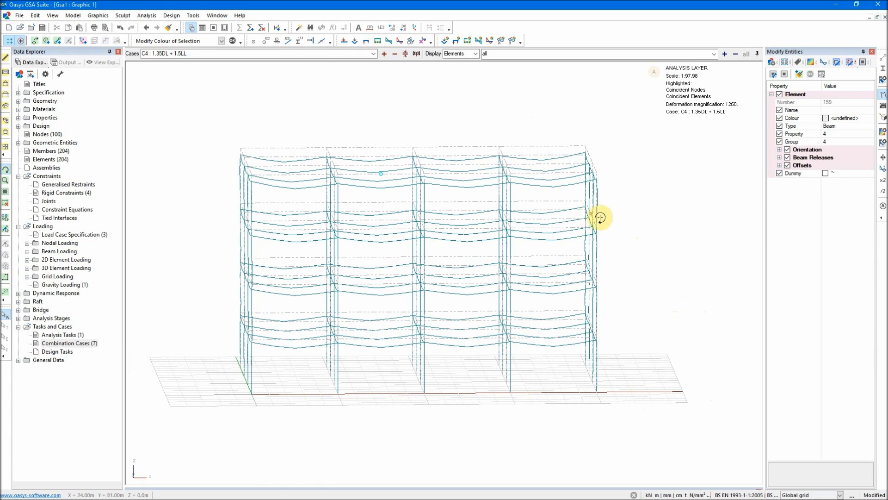
click(355, 40)
mouse_move(615, 283)
mouse_down()
mouse_move(620, 296)
mouse_move(644, 294)
mouse_move(653, 303)
mouse_up()
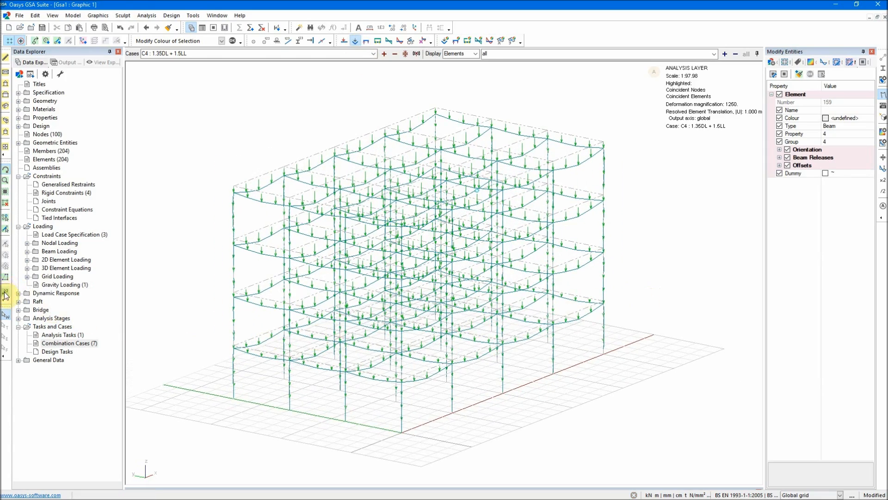
Label the resolved translation values on the elements of the frame's upper storeys and examine them closely
drag(279, 99, 651, 249)
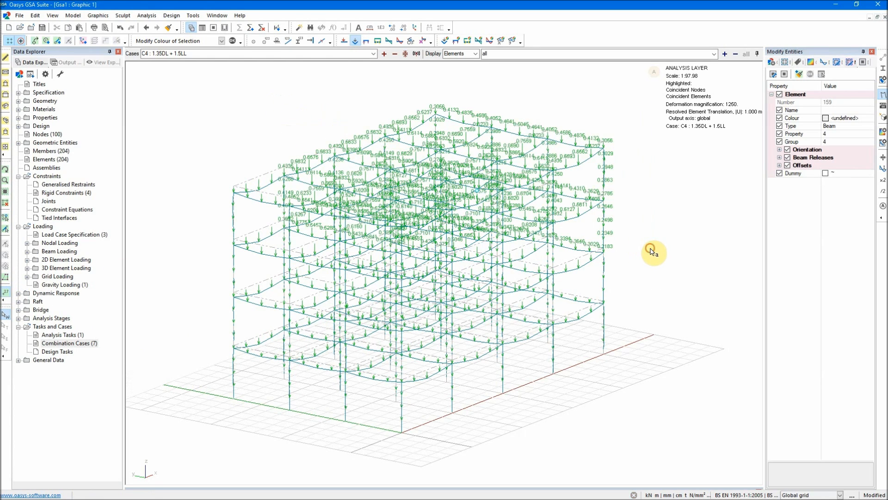
middle_drag(667, 238, 666, 238)
scroll(659, 231, up, 1)
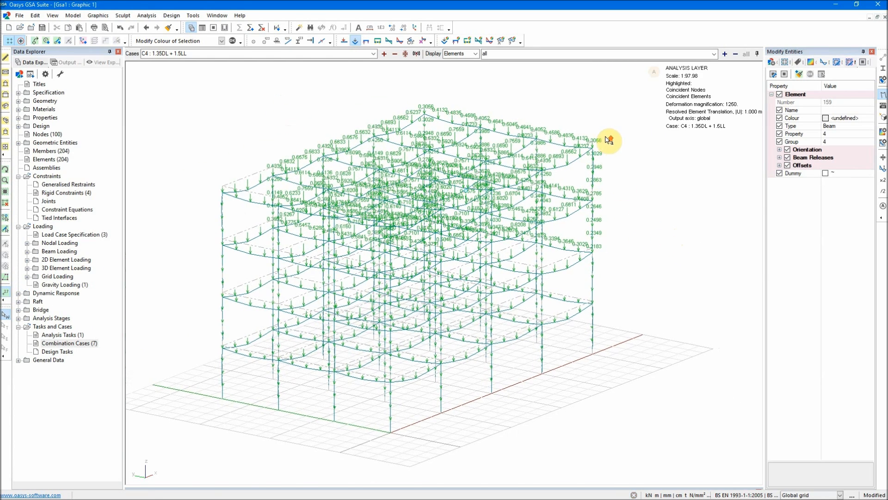
scroll(620, 157, up, 2)
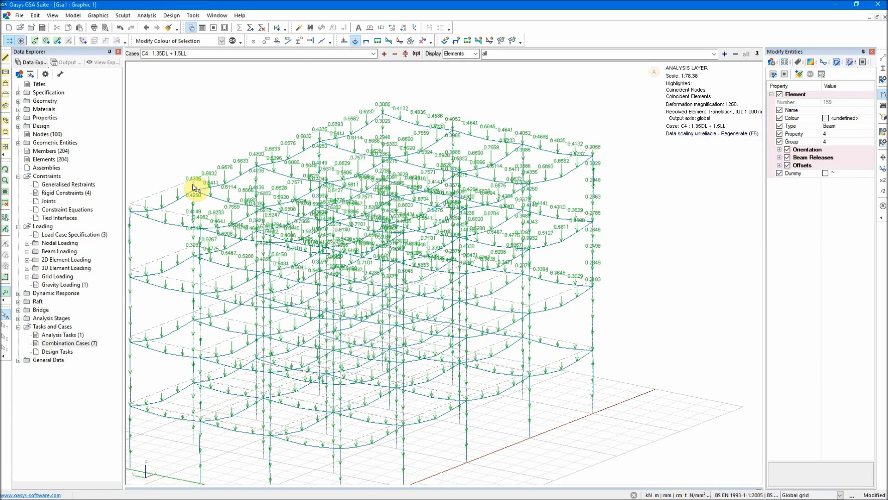
In the front elevation, label the translation values on the roof beam of the second bay and clear them again
click(4, 99)
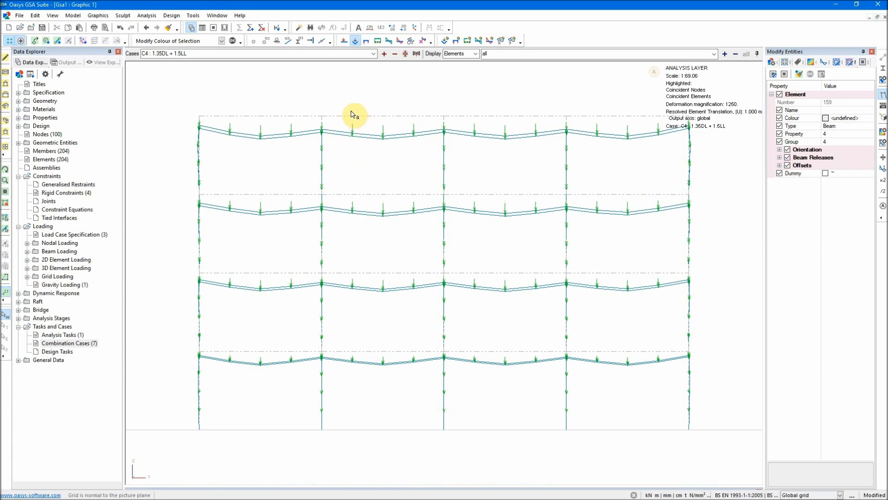
drag(306, 98, 461, 159)
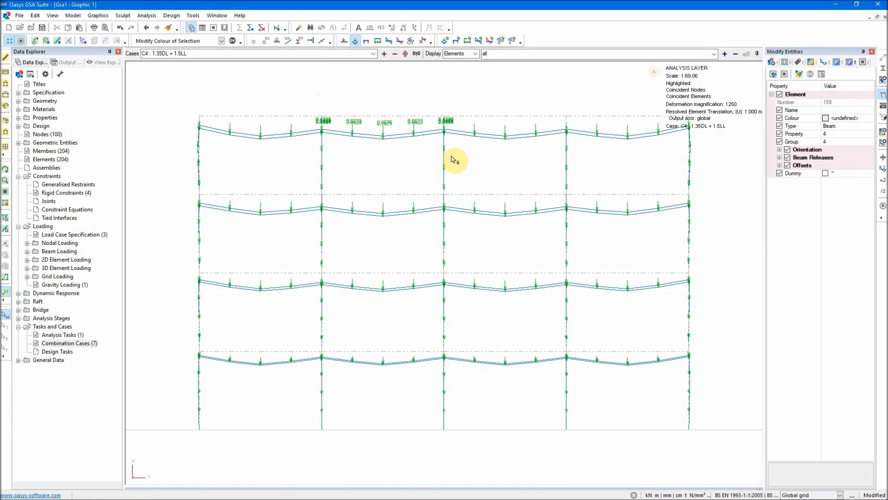
click(396, 148)
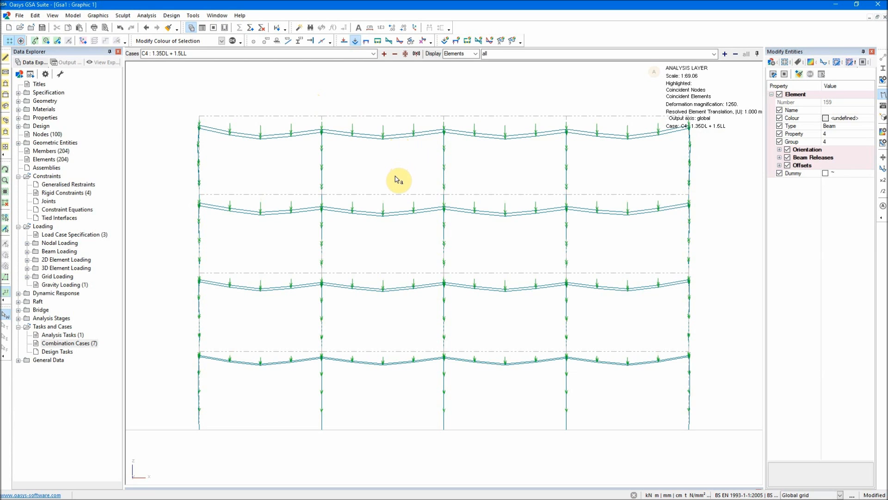
Render the deformed frame with solid section shapes in an isometric view and regenerate the data scaling
click(884, 69)
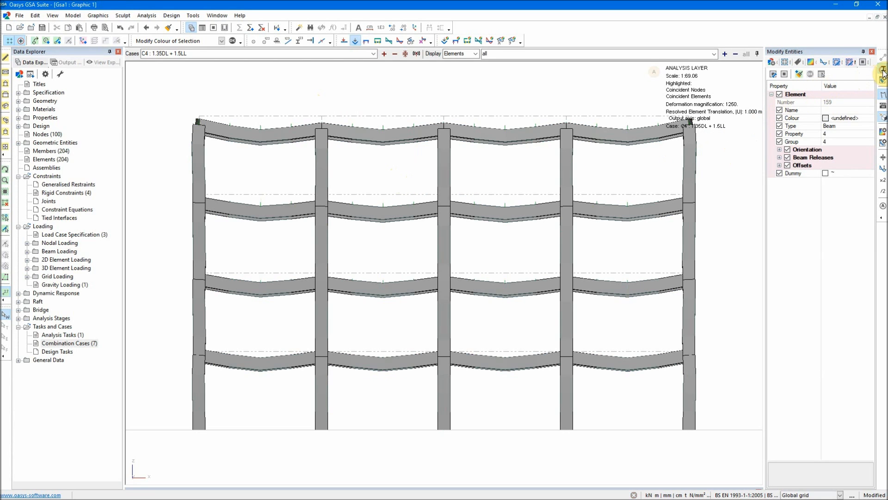
click(11, 107)
scroll(423, 241, up, 4)
scroll(424, 241, down, 1)
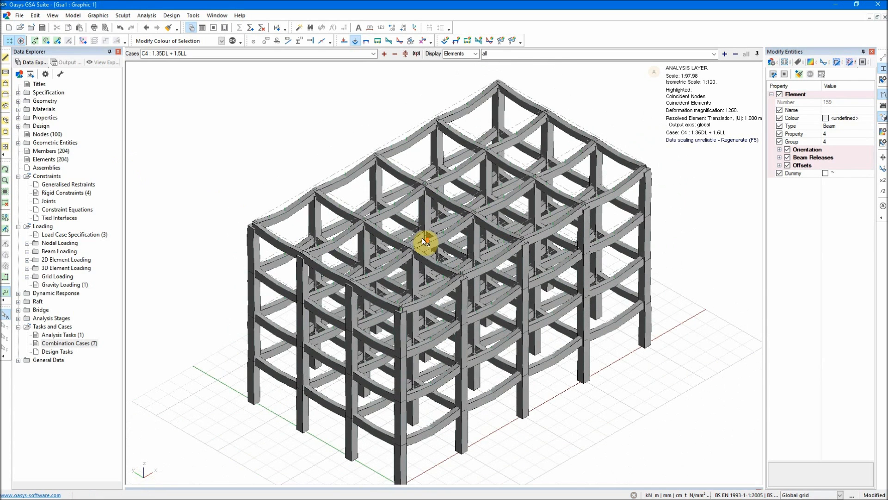
click(884, 58)
click(884, 57)
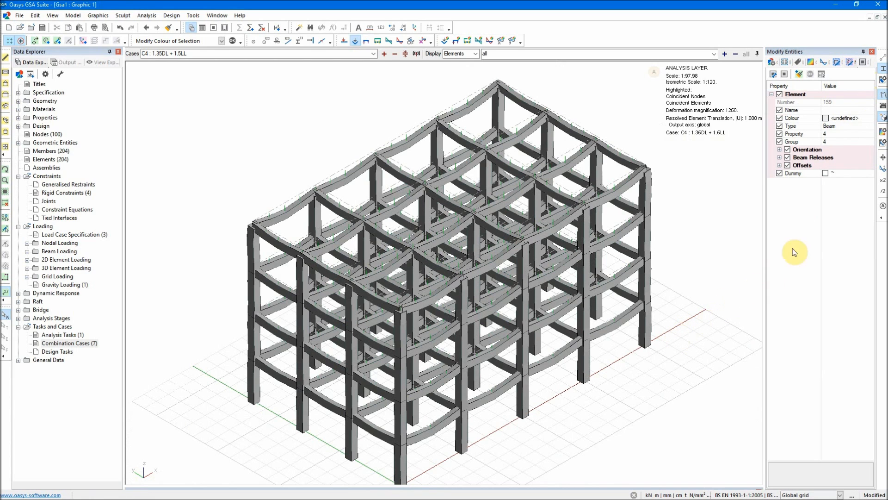
Try a larger deformation magnification by doubling it, and halve it back to 1250
click(883, 181)
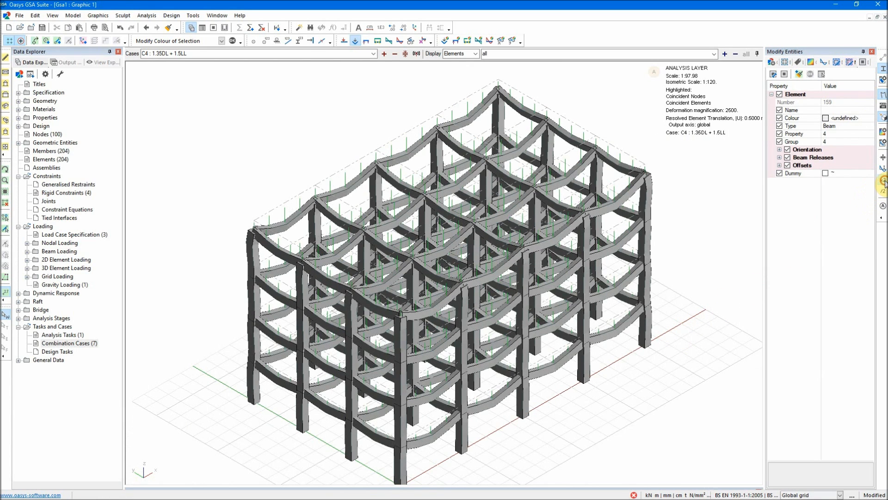
click(884, 180)
click(884, 190)
click(884, 190)
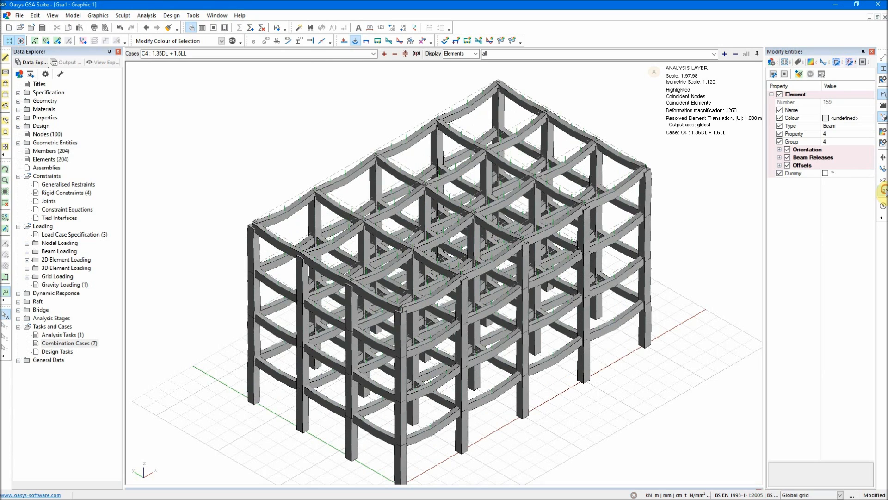
click(884, 169)
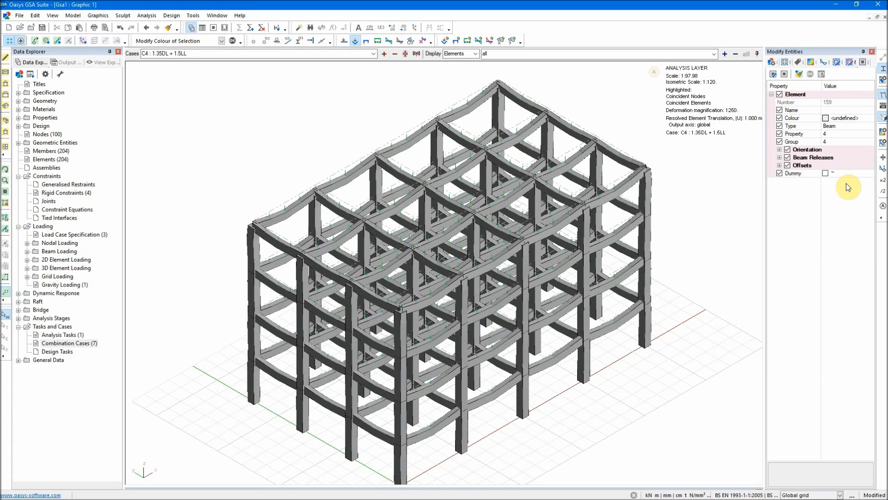
Open the Total Loads & Reactions output from the global results, keeping all cases listed
click(66, 63)
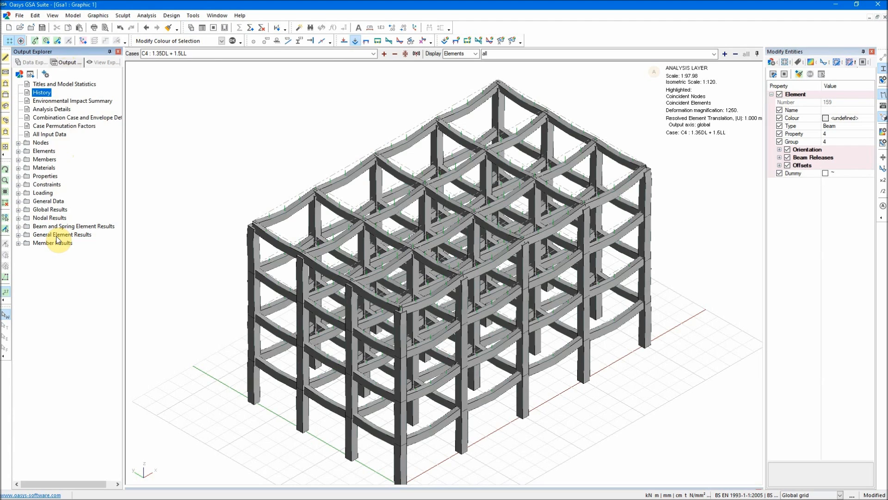
double_click(54, 210)
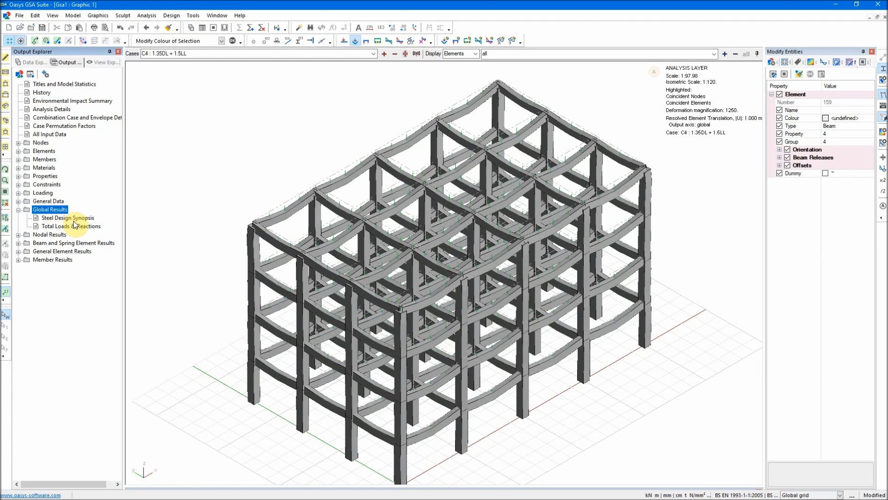
double_click(86, 226)
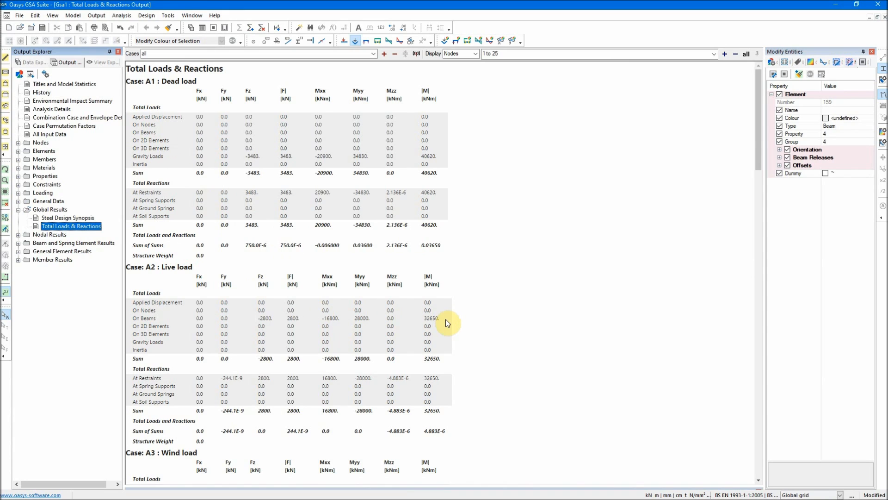
drag(145, 82, 196, 78)
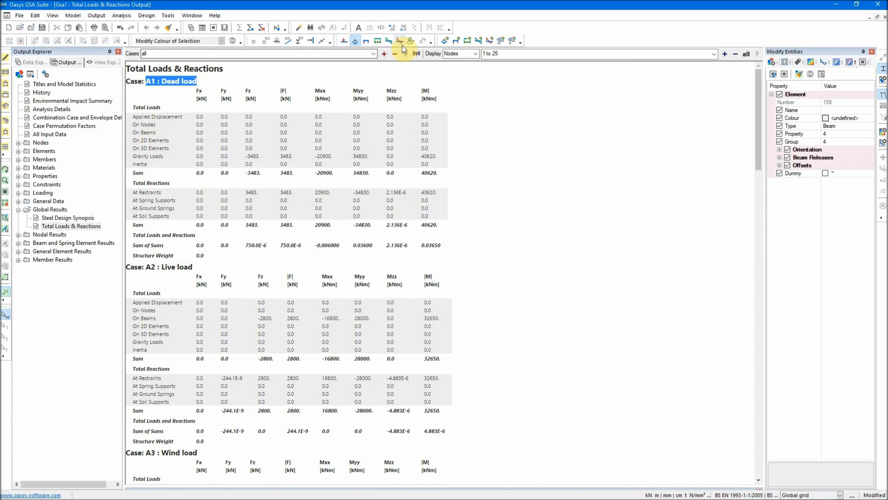
click(373, 53)
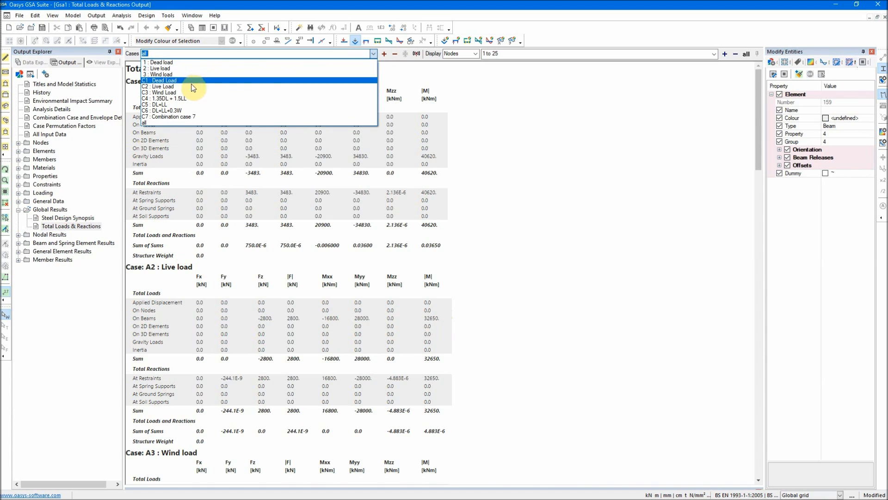
click(525, 165)
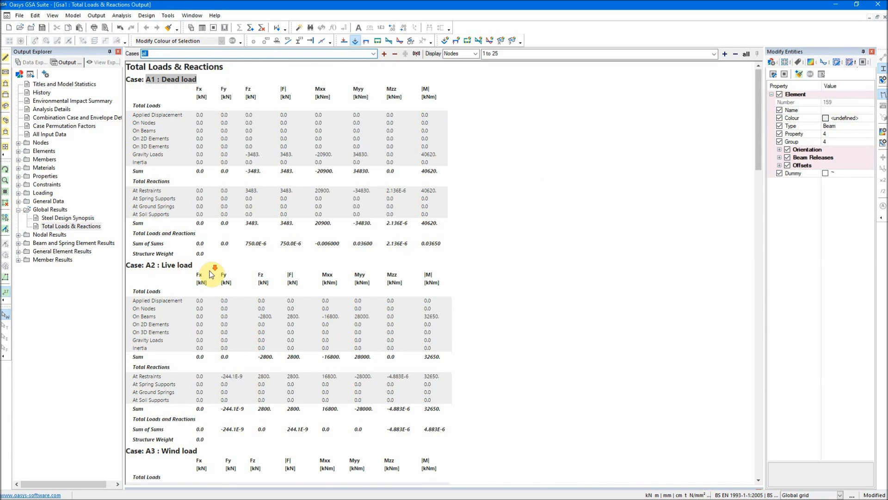
Examine the total loads and reactions for cases A1 to A3 and C1 to C6, and return to the frame's isometric graphic
scroll(203, 282, down, 5)
scroll(240, 214, down, 3)
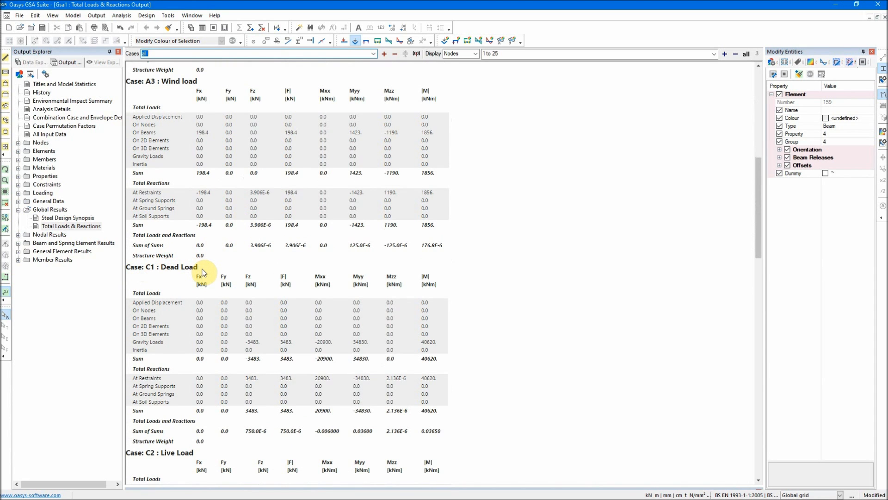
scroll(202, 272, down, 4)
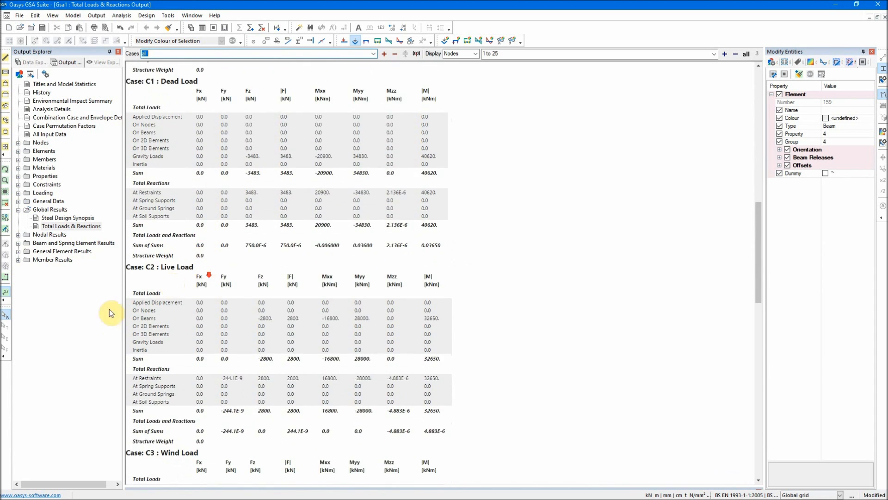
scroll(252, 290, down, 10)
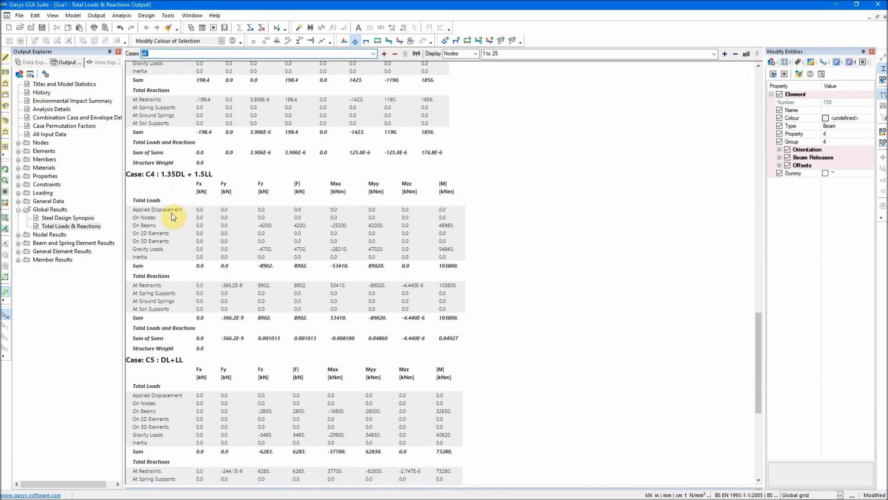
scroll(218, 301, down, 6)
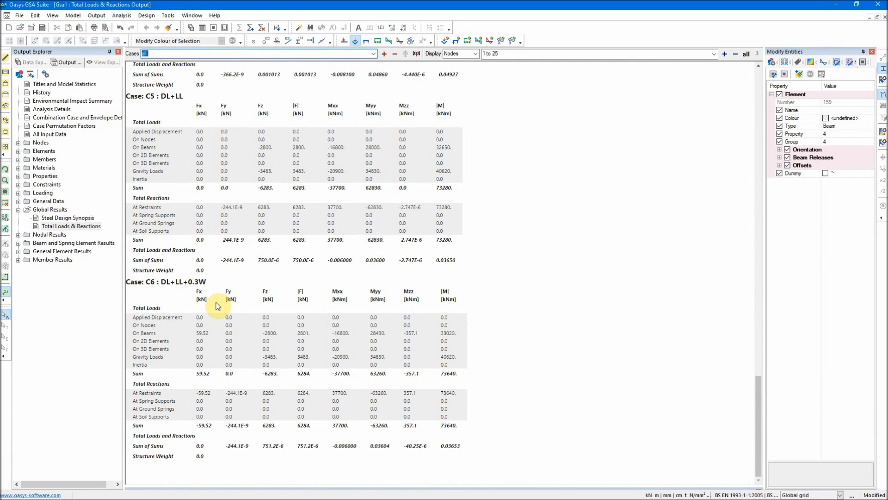
scroll(317, 414, up, 10)
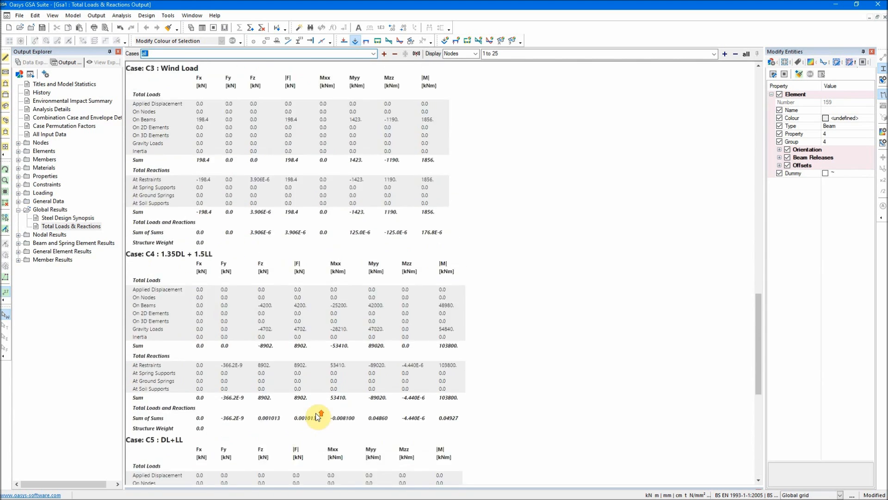
scroll(319, 416, up, 14)
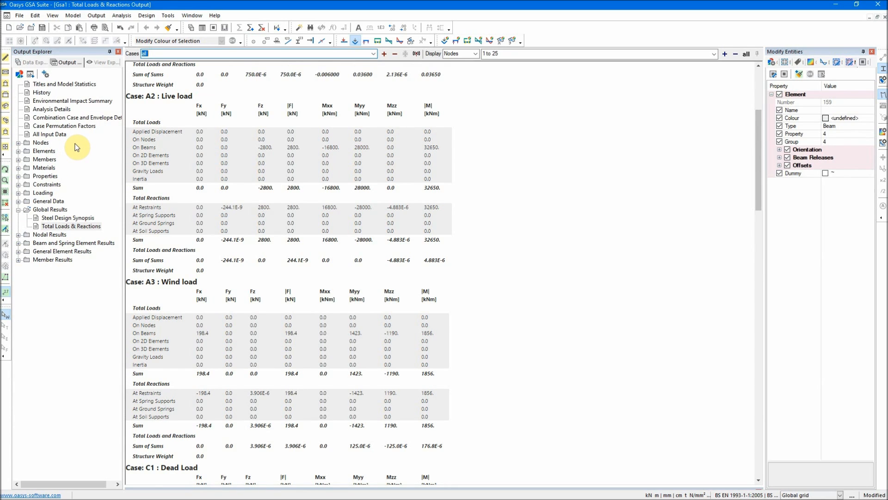
click(6, 105)
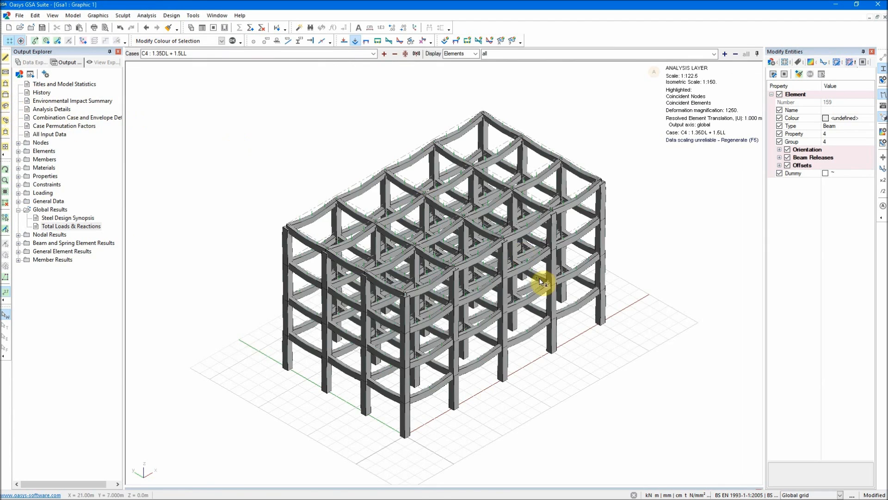